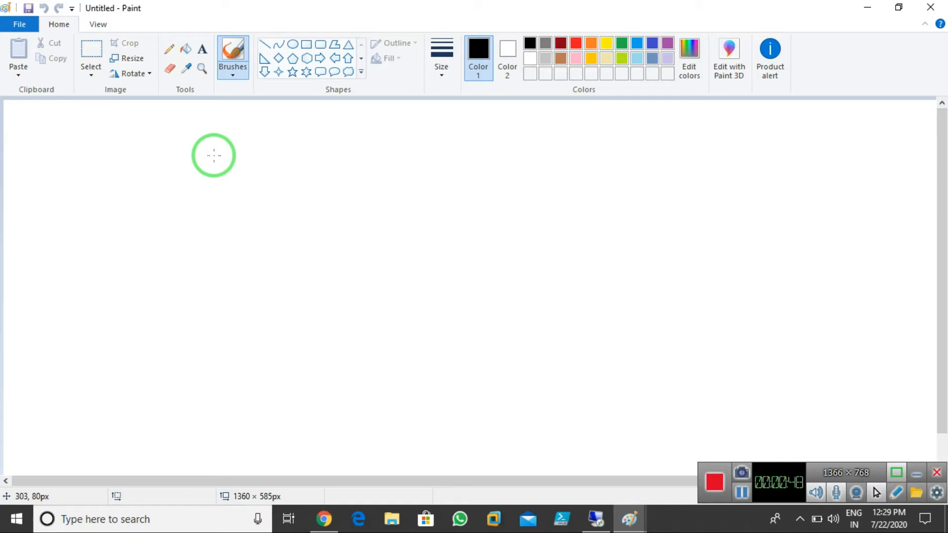
Add the heading 'What is DHCP Relay Agent?' in a full-width text box at the canvas top
click(202, 49)
click(6, 115)
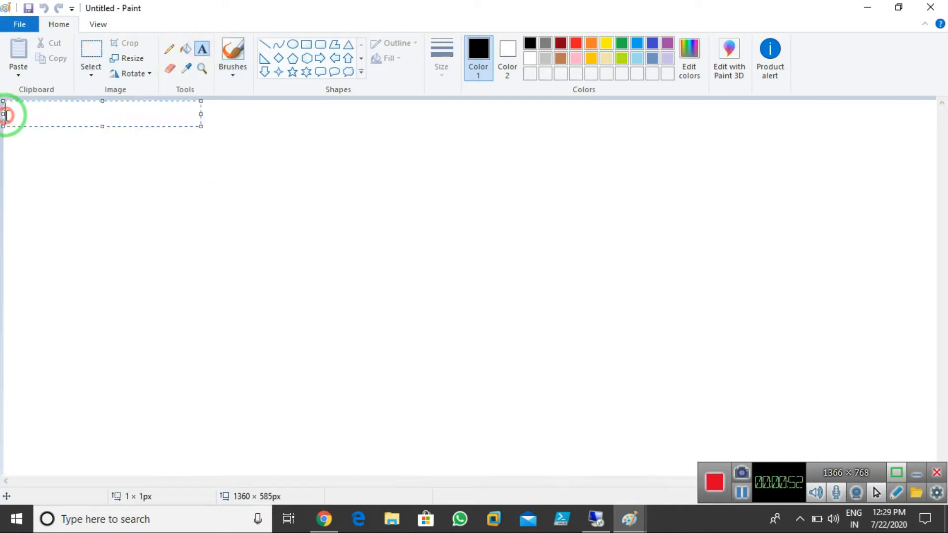
drag(200, 114, 936, 124)
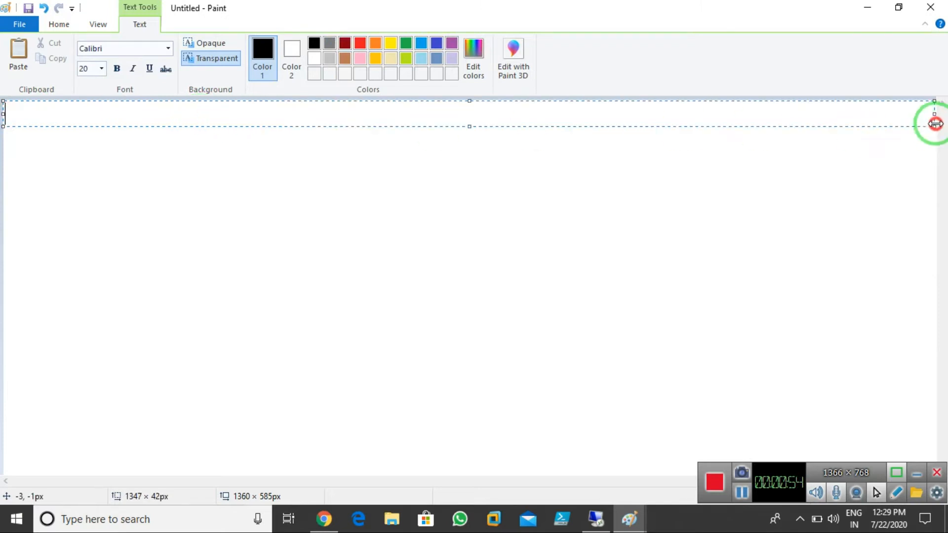
text(What is DHCP Re)
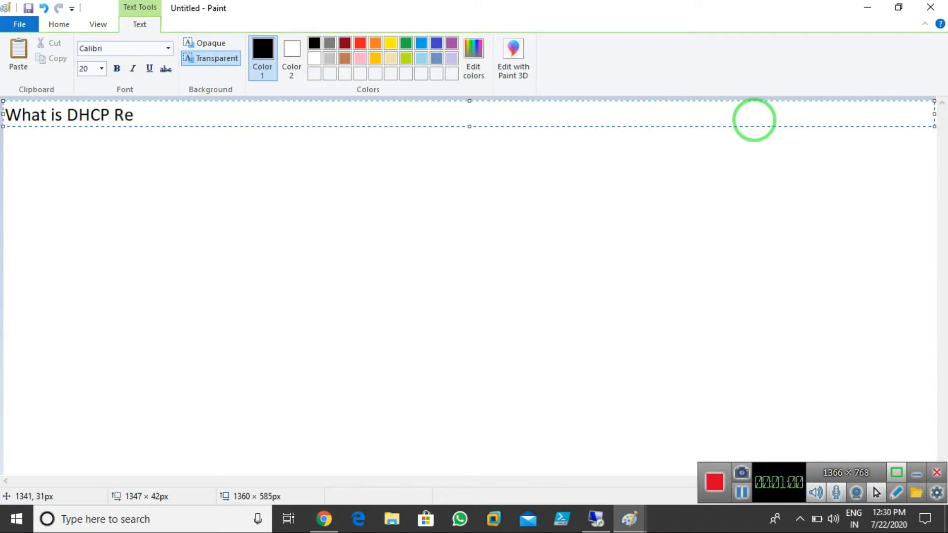
text(lay Agent?)
key(Return)
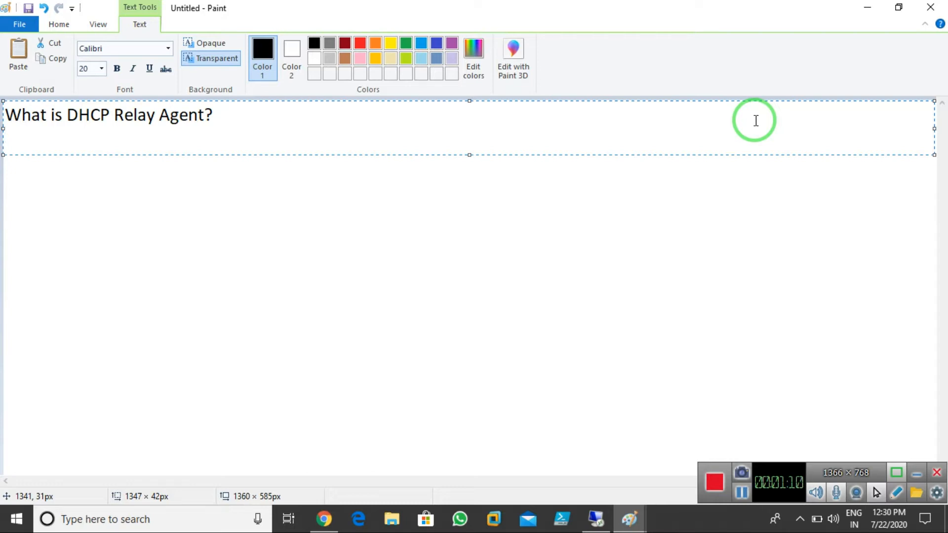
click(352, 254)
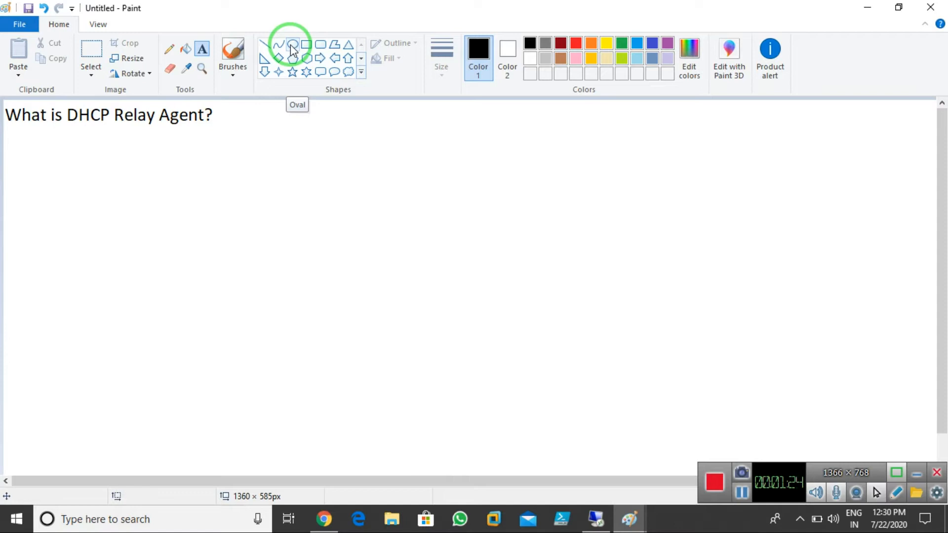
Draw a large oval below the heading
click(293, 48)
drag(250, 141, 588, 440)
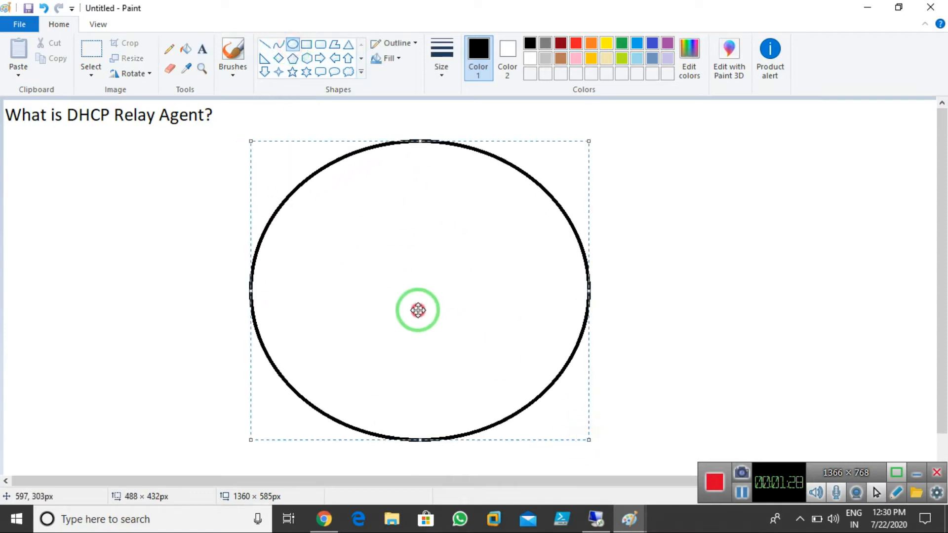
drag(417, 311, 407, 283)
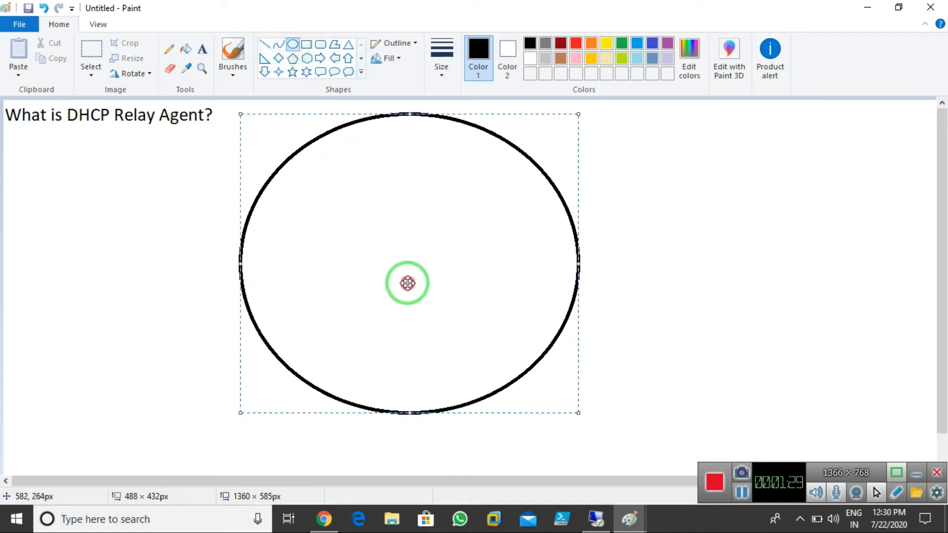
click(202, 52)
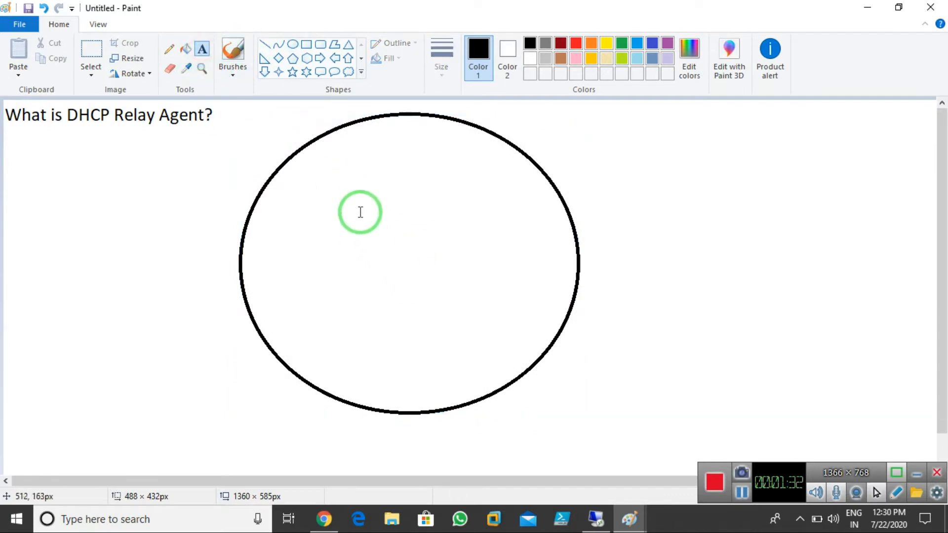
Draw a vertical line through the oval's middle, dividing it into left and right halves
click(265, 44)
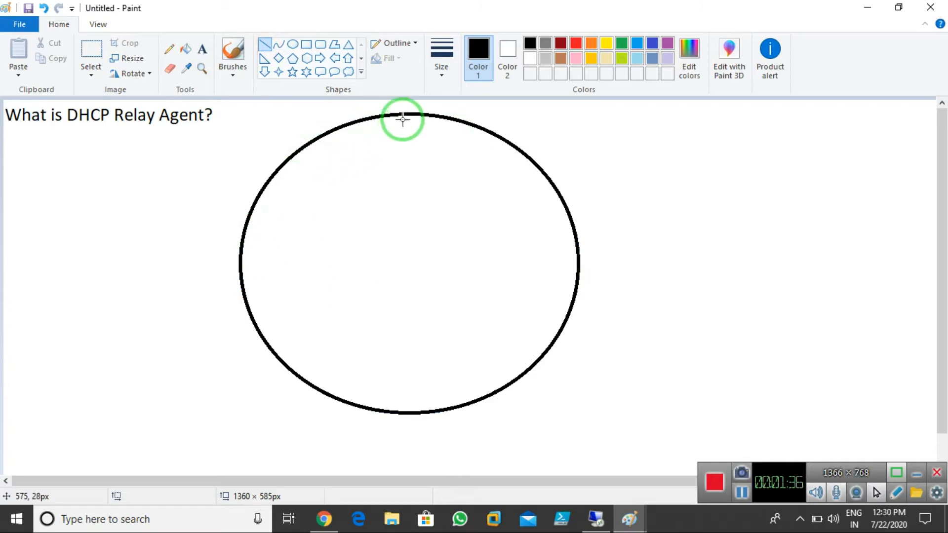
drag(397, 115, 405, 415)
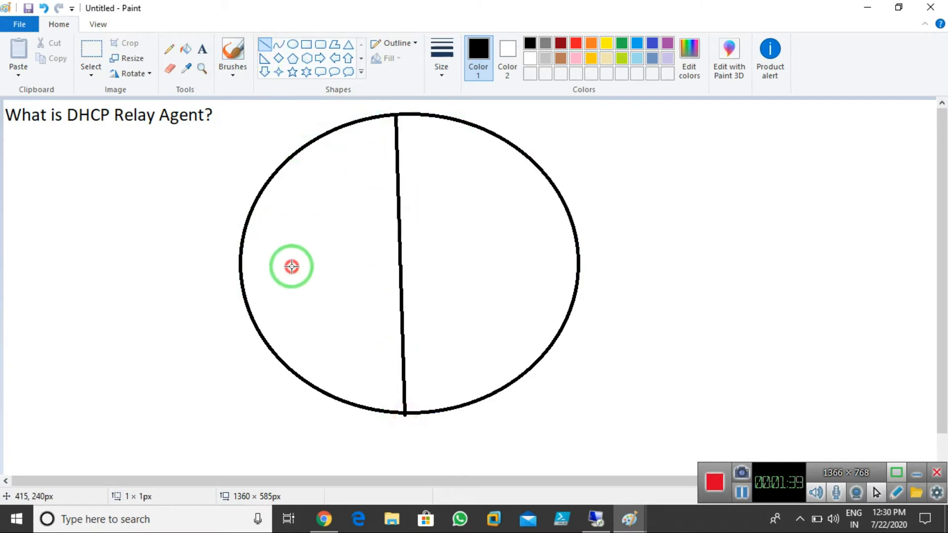
click(202, 49)
click(278, 181)
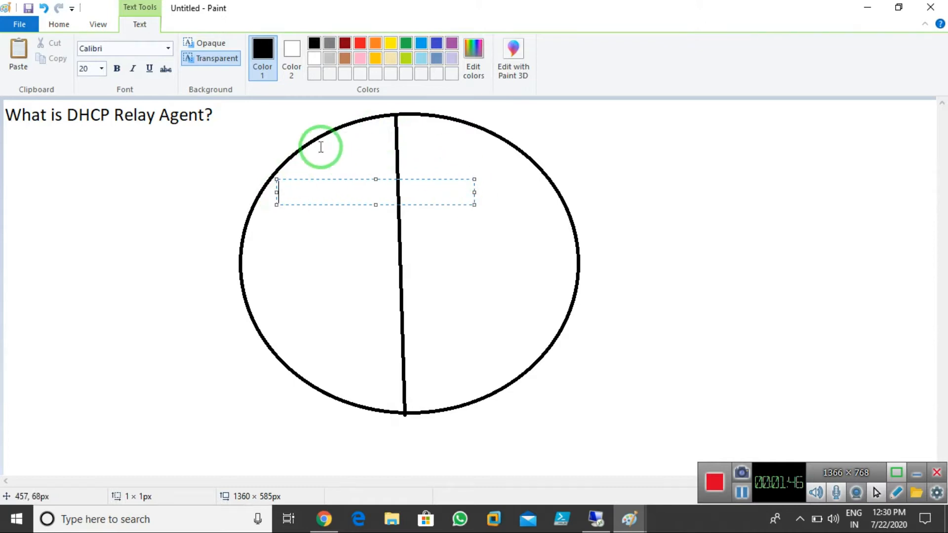
Type 'Subnet-01' in the oval's left half and 'Subnet-02' in its right half
text(SUBnet)
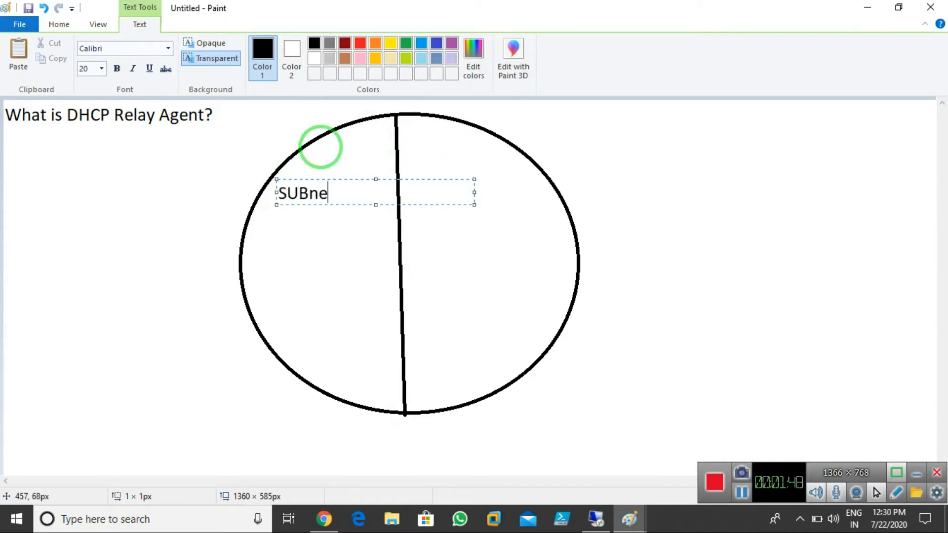
key(BackSpace)
key(BackSpace)
key(BackSpace)
key(BackSpace)
key(BackSpace)
text(ubnet-01)
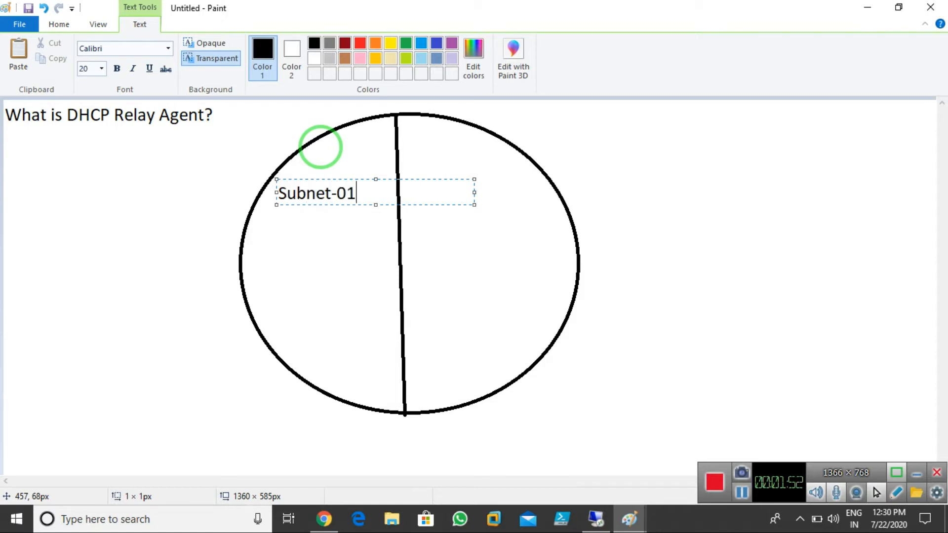
click(513, 245)
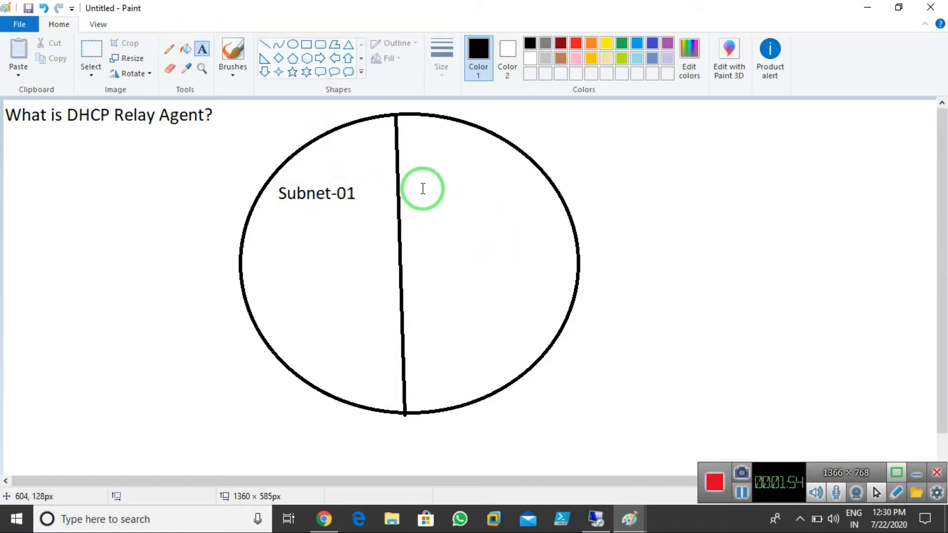
click(424, 189)
text(Su)
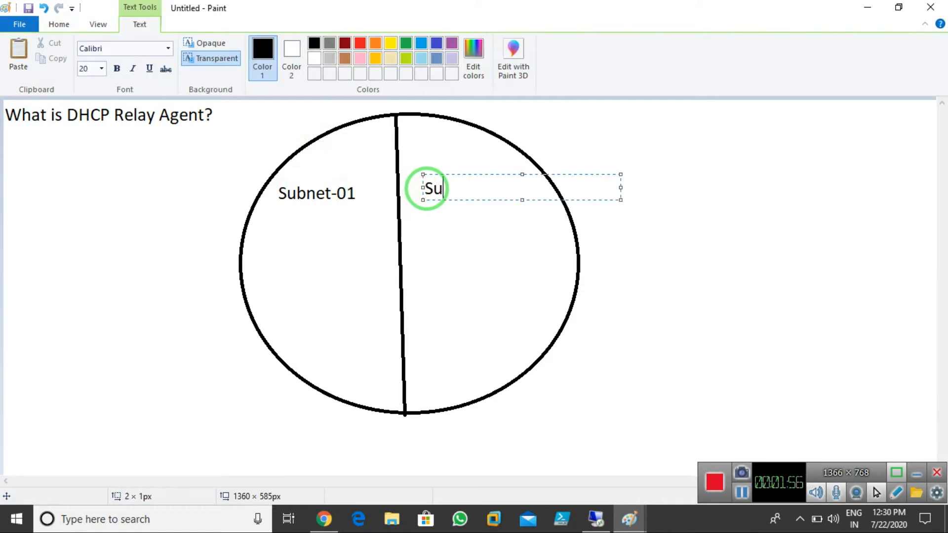
text(bnet-02)
click(448, 256)
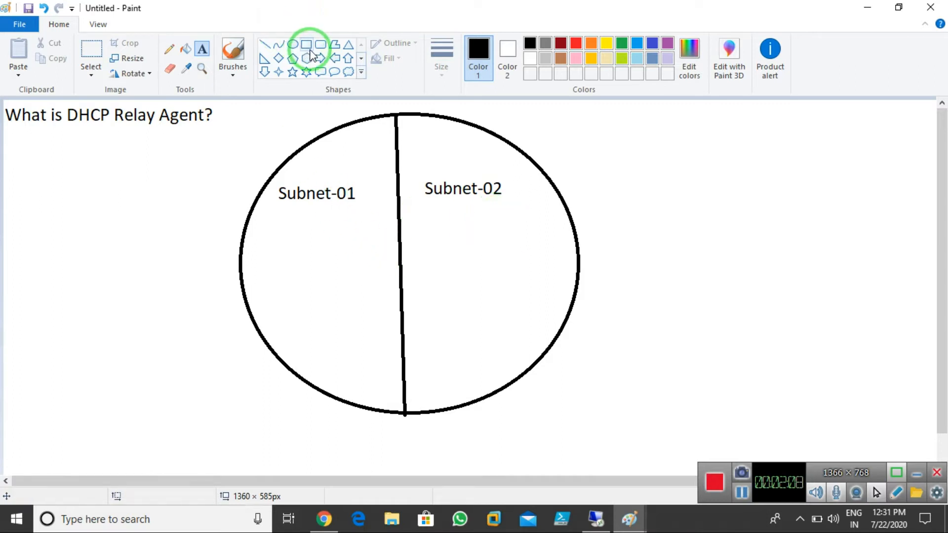
Draw a rectangle in Subnet-01 and label it 'DHCP Server' on two lines
click(307, 45)
drag(303, 221, 369, 318)
drag(360, 283, 331, 271)
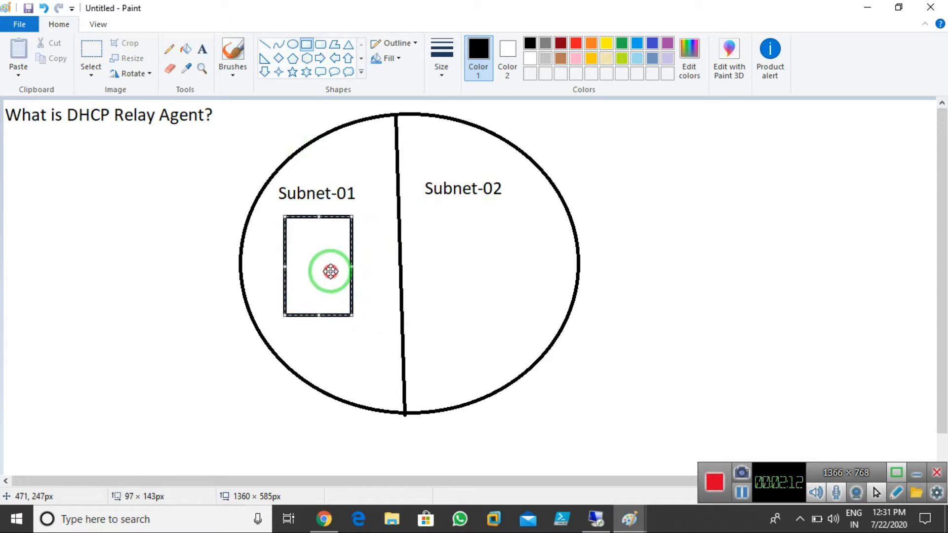
click(202, 48)
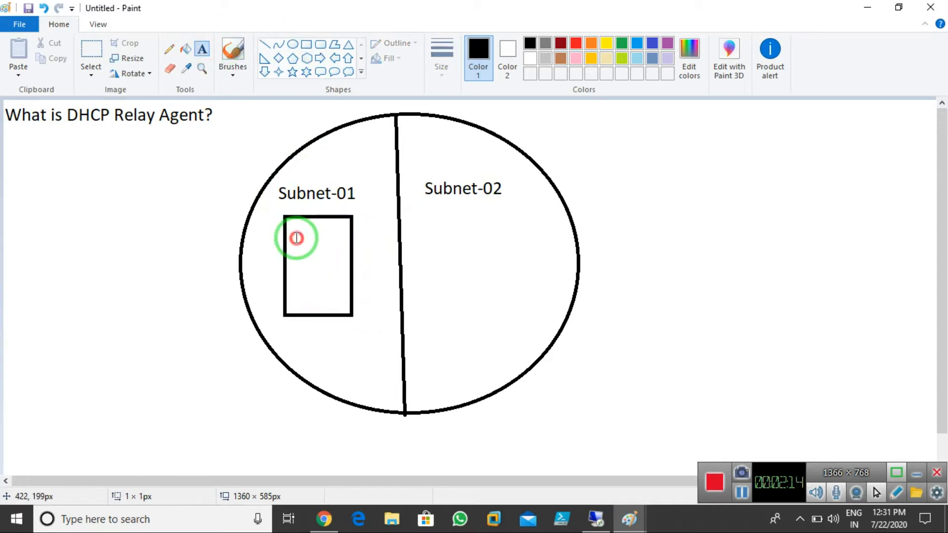
click(296, 238)
text(DHCP)
key(Return)
text(Srver)
key(BackSpace)
key(BackSpace)
key(BackSpace)
key(BackSpace)
text(erver)
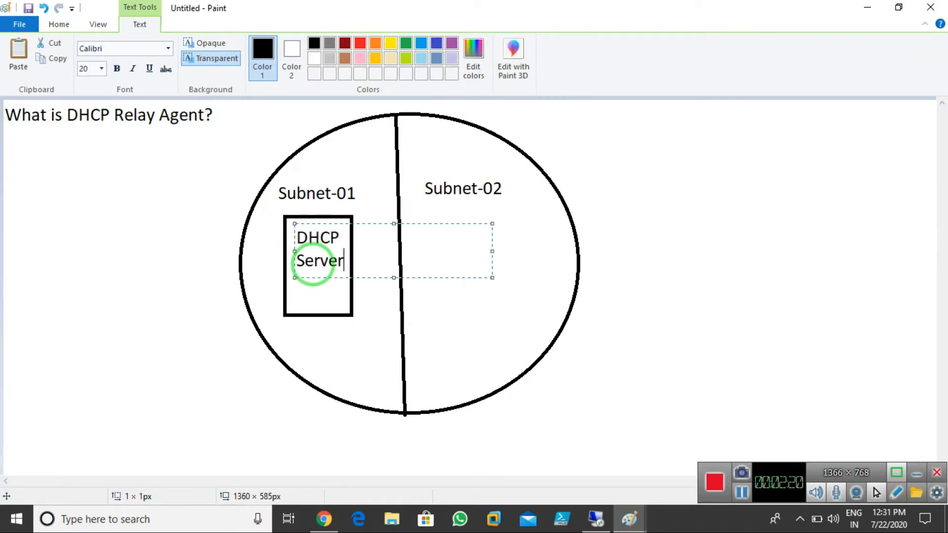
click(339, 356)
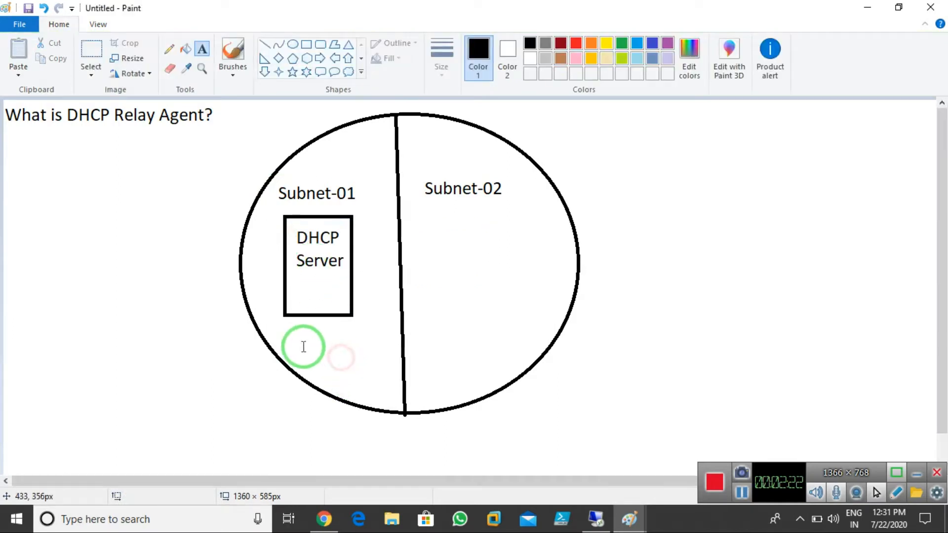
Add '100 Clients' below the server box and '200 Clients' in the Subnet-02 half
click(284, 340)
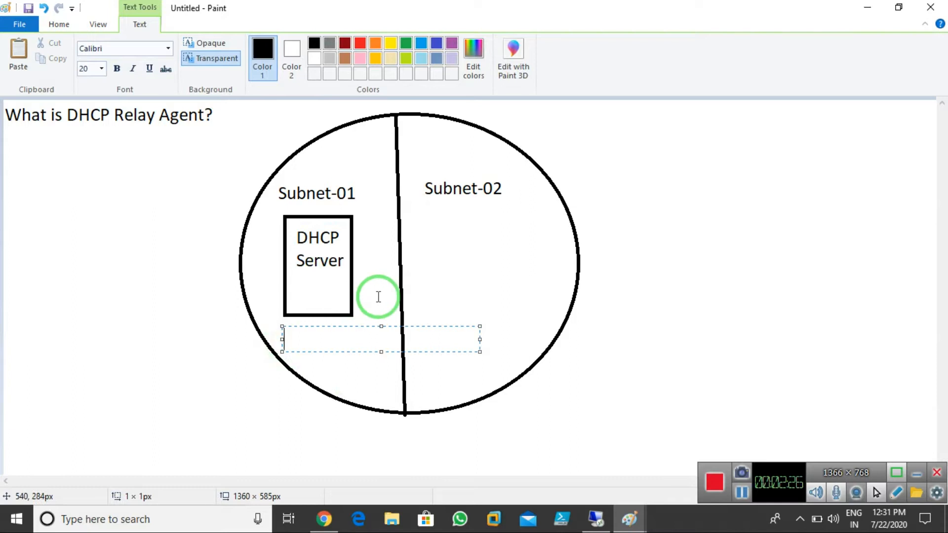
key(Num_Lock)
text(10)
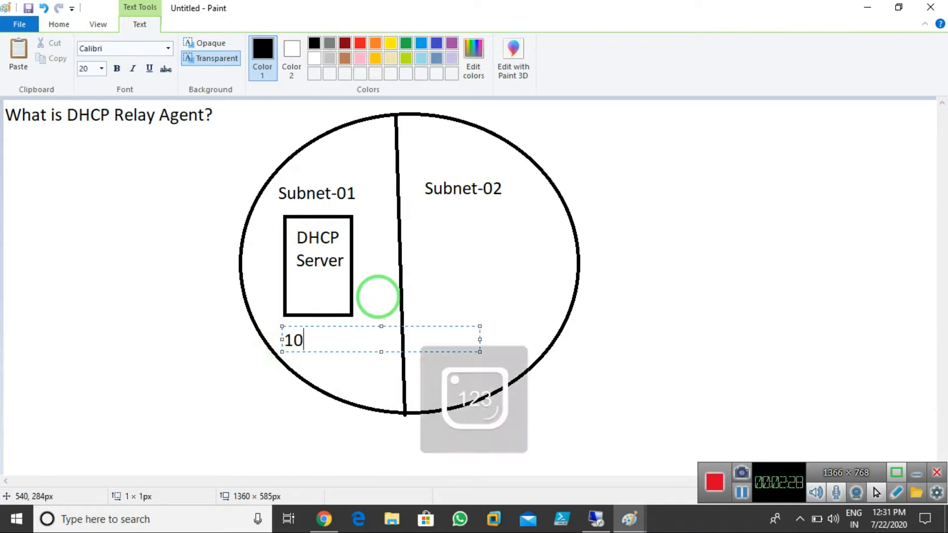
text(0 Clients)
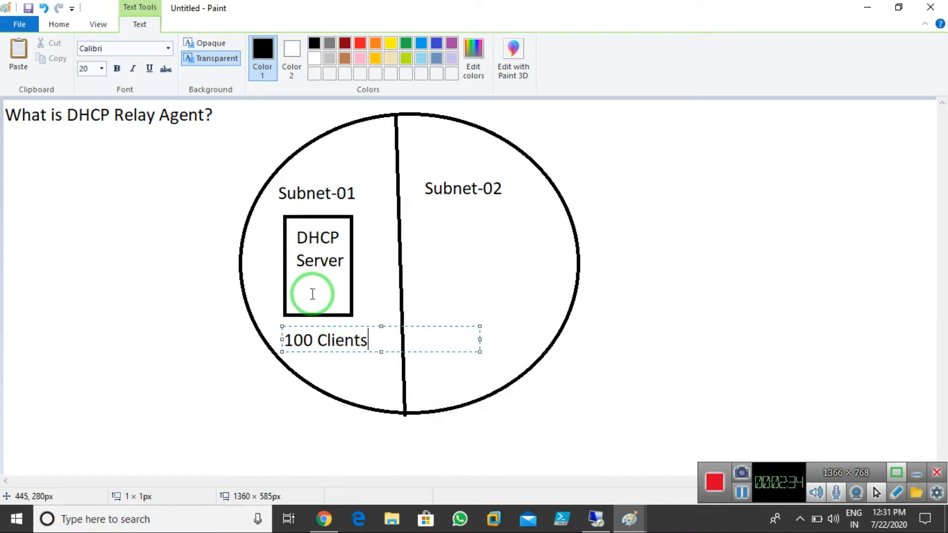
click(343, 371)
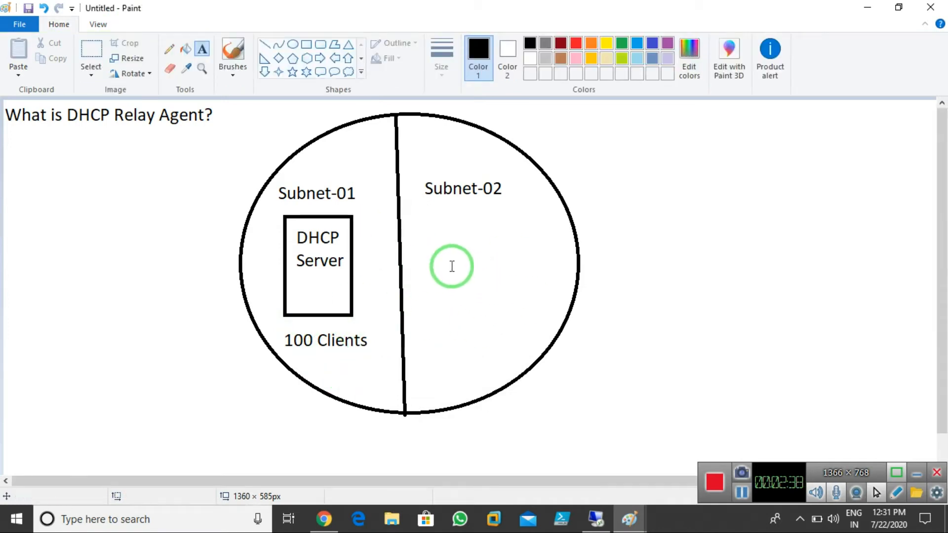
click(435, 229)
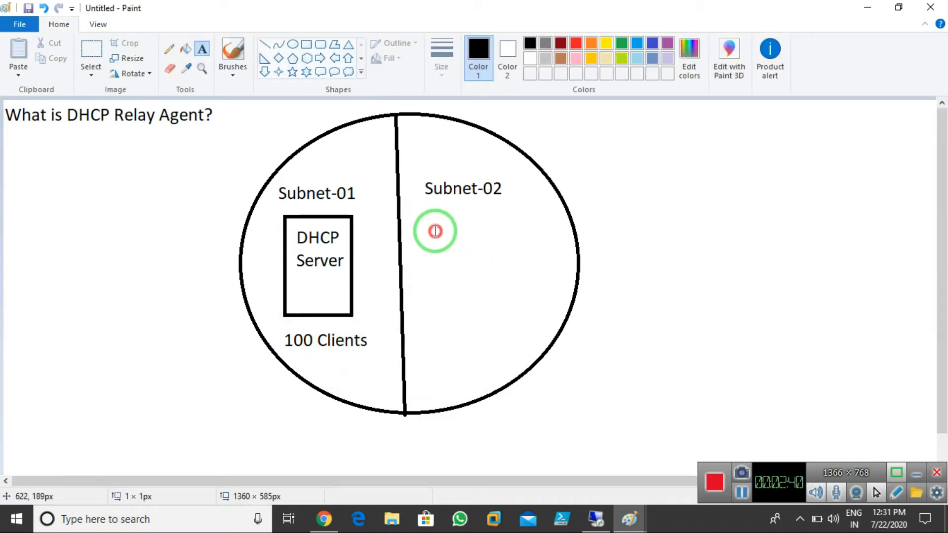
text(200 )
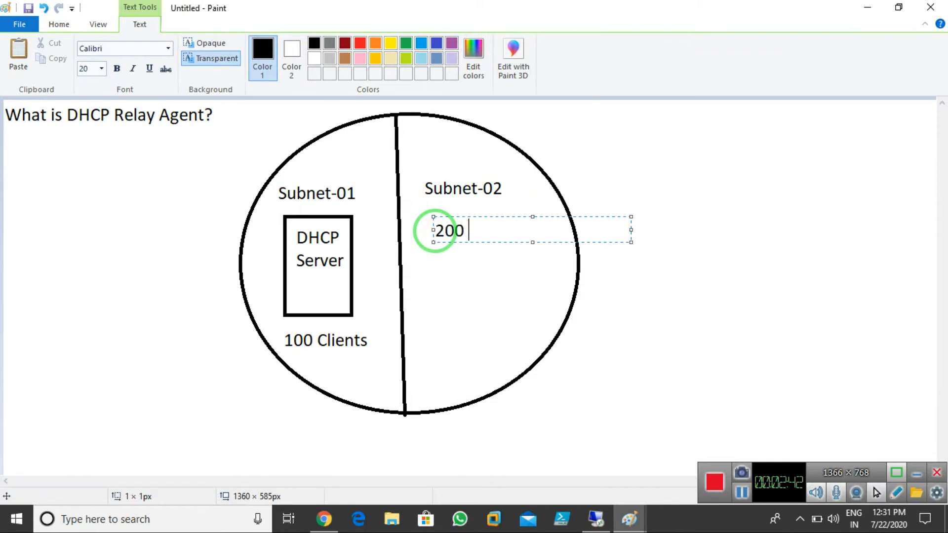
text(Clients)
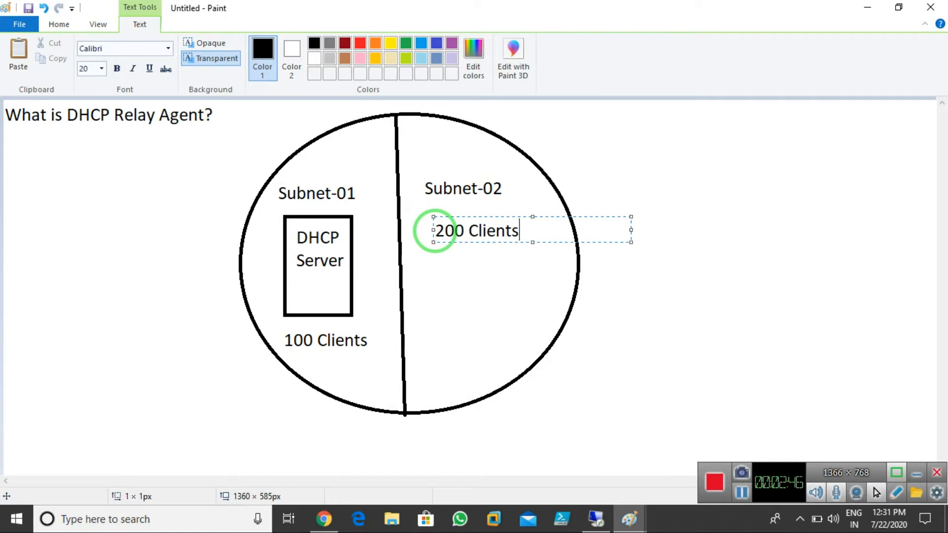
click(439, 295)
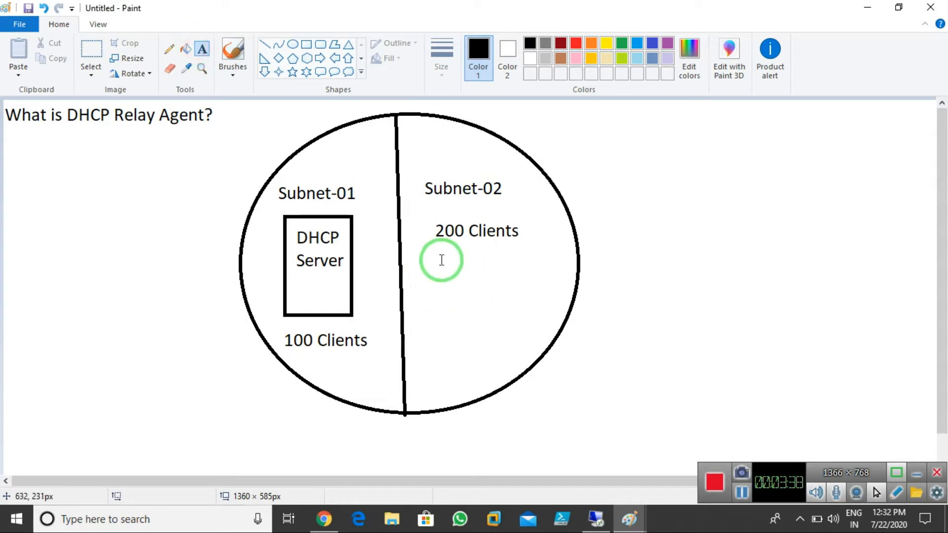
Draw a rectangle below '200 Clients' and label it 'DHCP Relay Agent' on three lines
click(307, 44)
drag(429, 260, 520, 360)
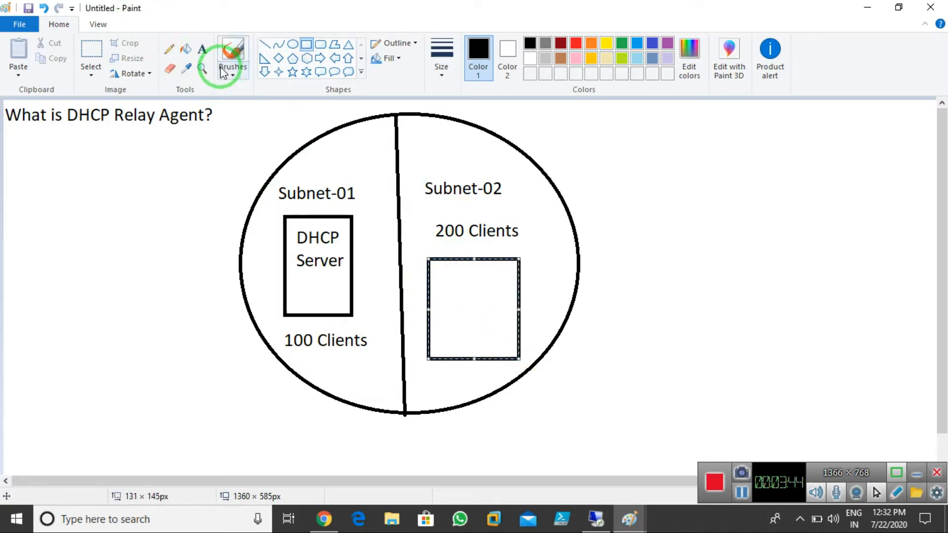
click(202, 49)
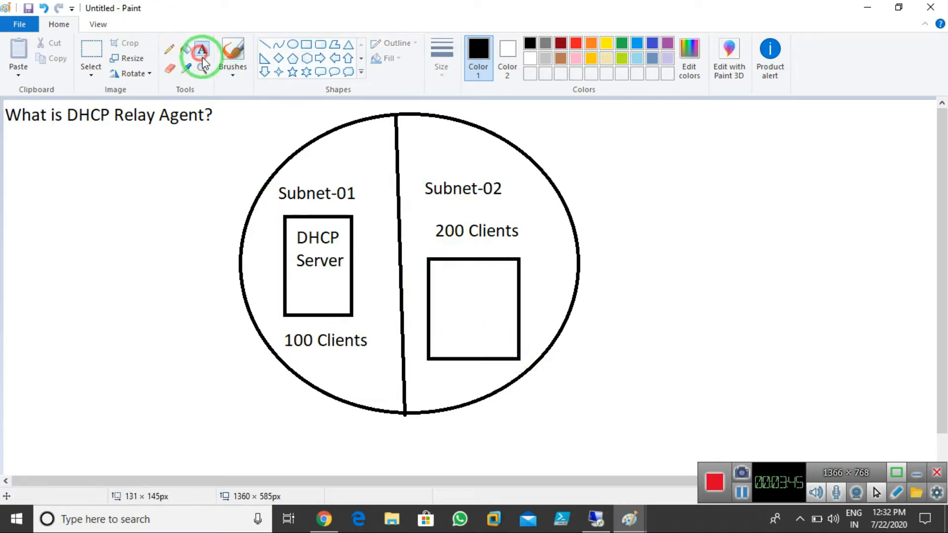
click(437, 282)
text(HCP)
key(Return)
text(Relay)
key(Return)
text(Agent)
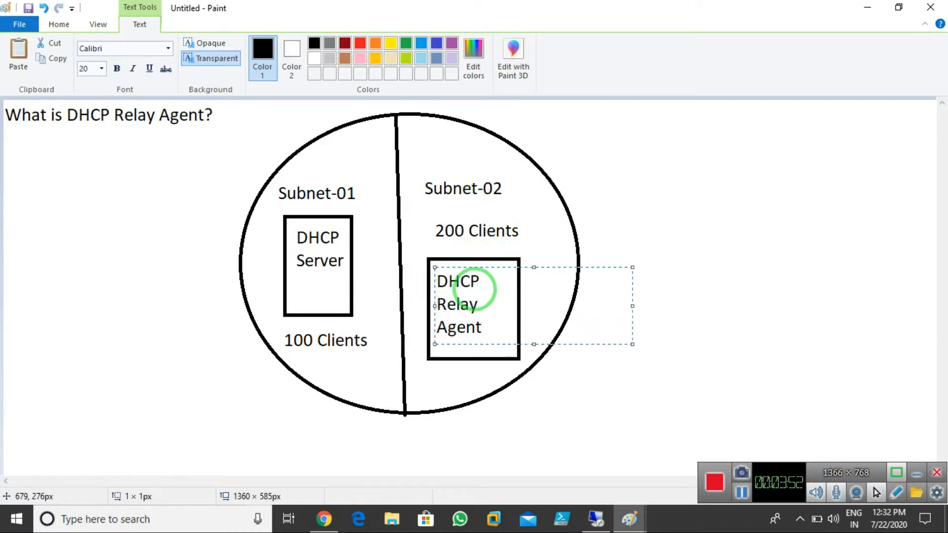
click(443, 373)
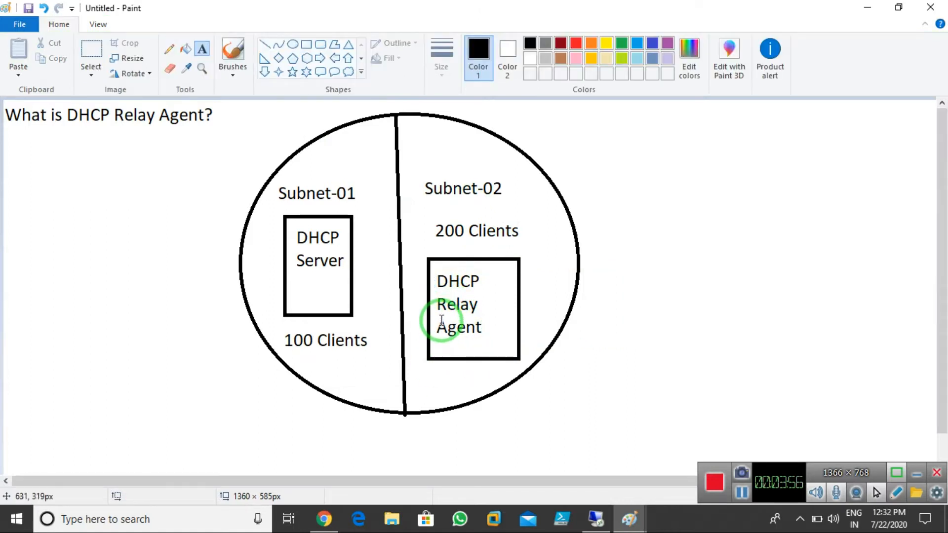
click(232, 52)
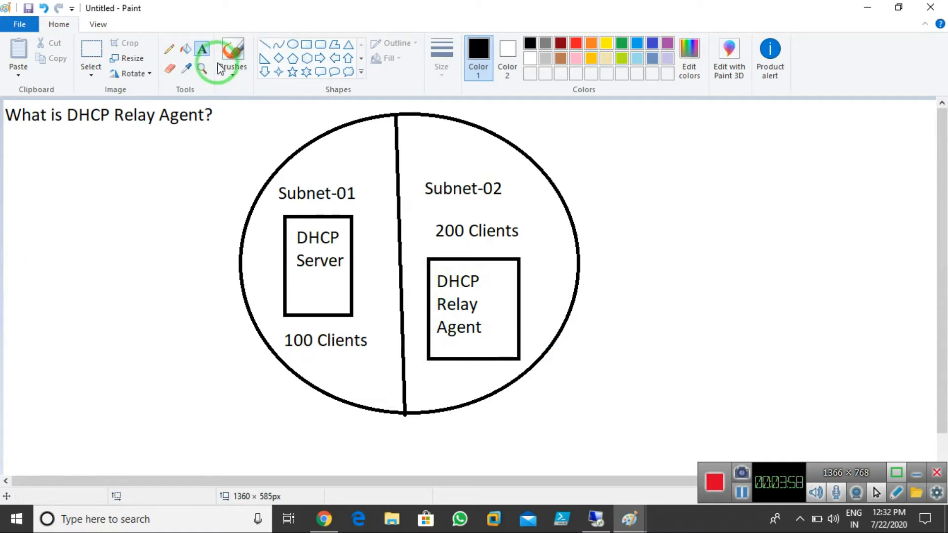
With a thicker red brush, draw arrows between Server and Relay Agent and to 100/200 Clients
click(437, 58)
click(452, 152)
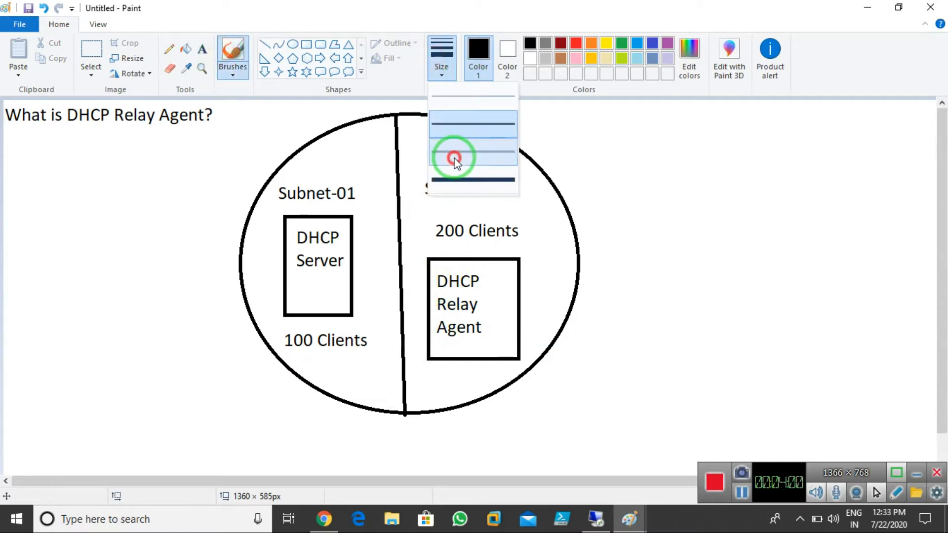
click(576, 43)
mouse_move(429, 291)
mouse_down()
mouse_move(416, 280)
mouse_move(354, 278)
mouse_move(377, 297)
mouse_move(428, 311)
mouse_move(409, 320)
mouse_up()
mouse_move(507, 308)
mouse_down()
mouse_move(548, 230)
mouse_move(521, 228)
mouse_move(529, 233)
mouse_up()
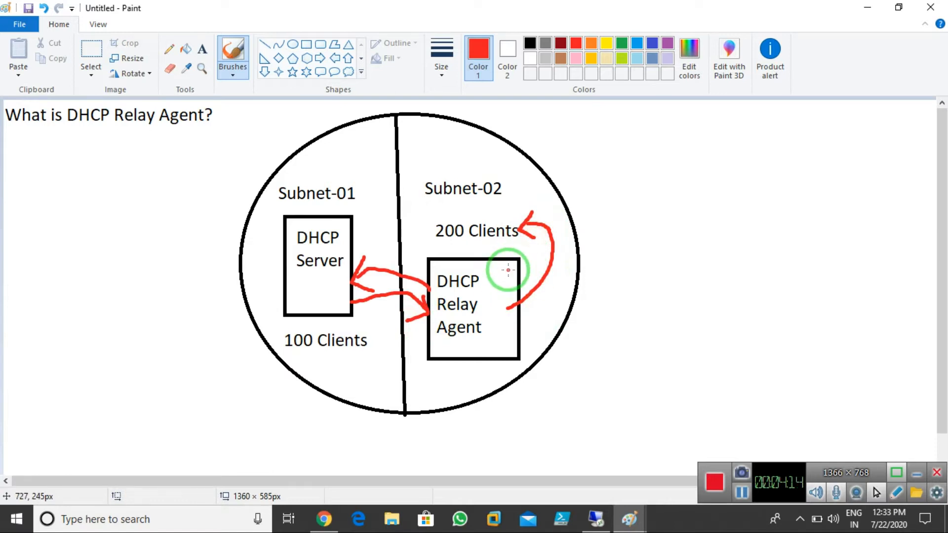
mouse_move(282, 278)
mouse_down()
mouse_move(264, 302)
mouse_move(289, 332)
mouse_move(269, 325)
mouse_up()
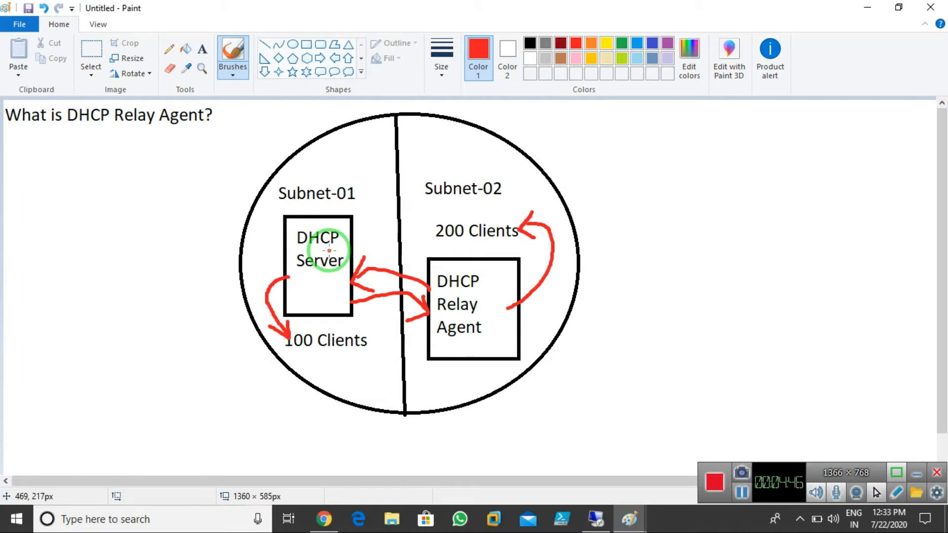
click(203, 50)
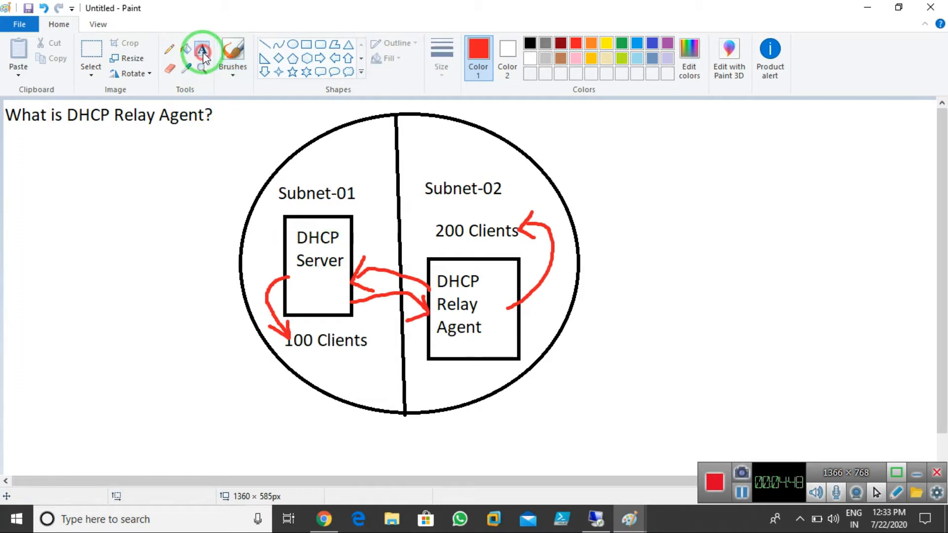
Add a red 'RRAS' label at the top of the Subnet-02 half
click(415, 148)
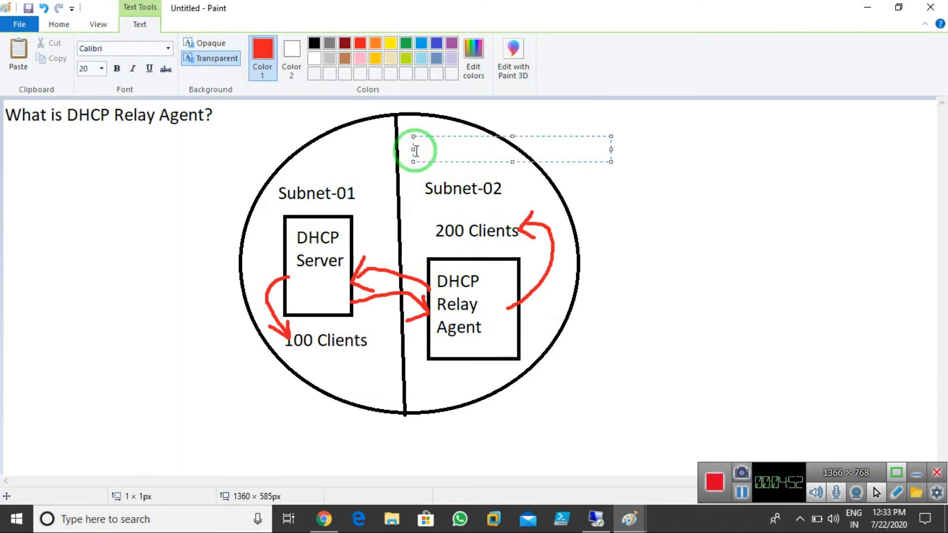
text(RRAS)
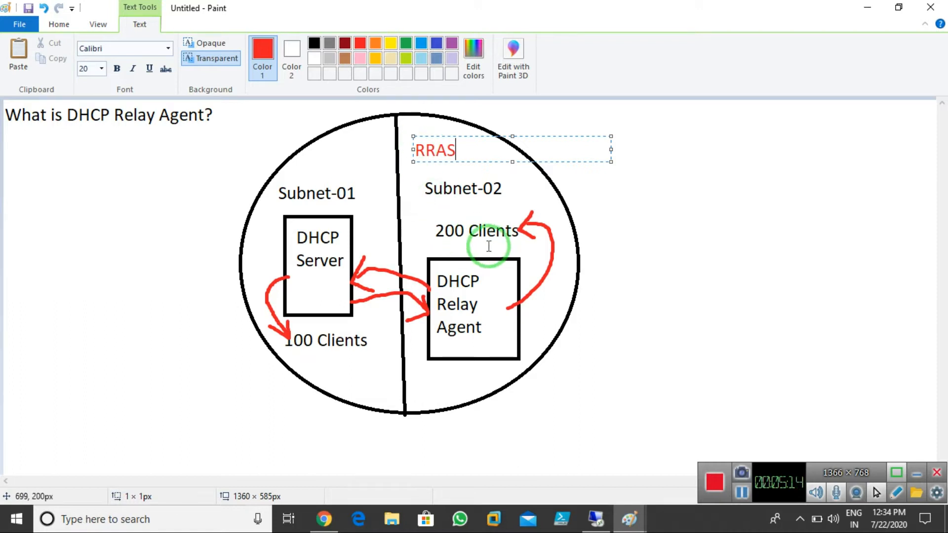
click(568, 287)
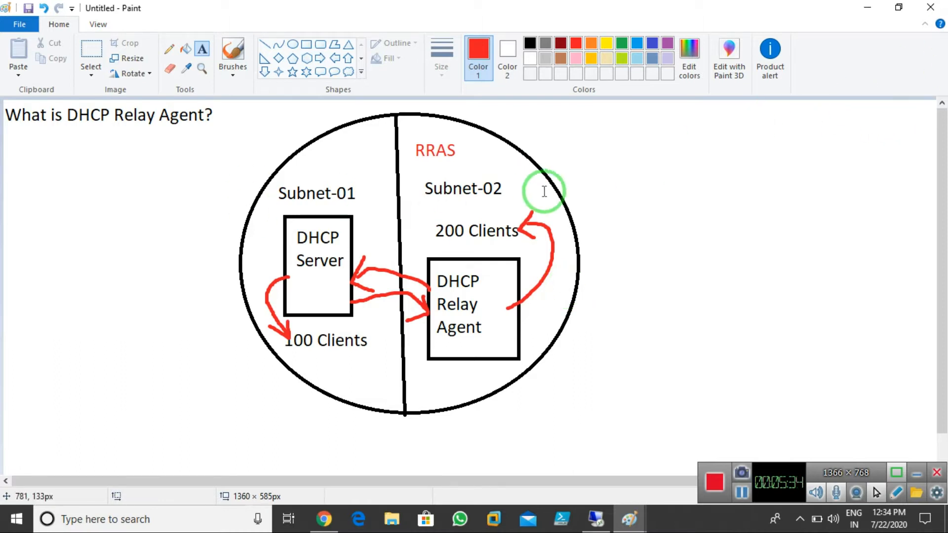
click(587, 148)
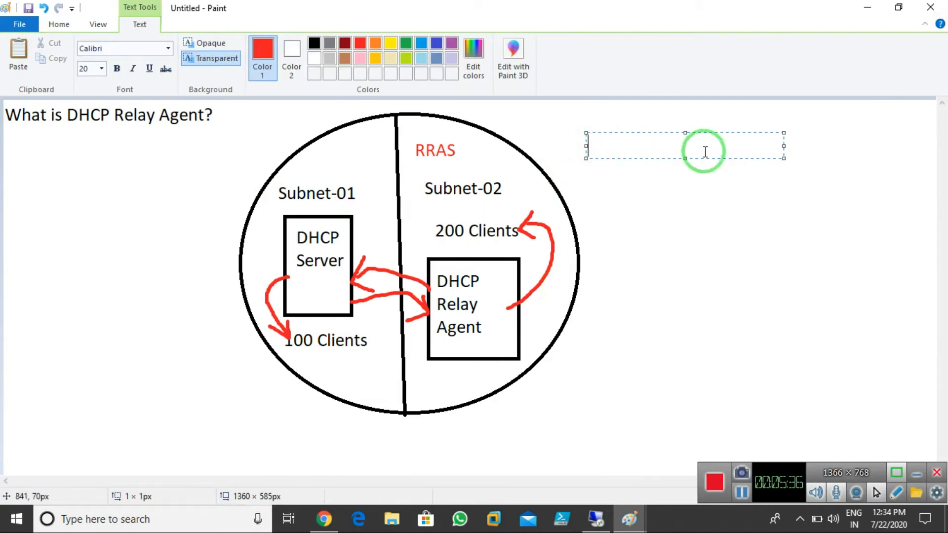
Widen a text box right of the diagram and type '1. DHCP Logging'
drag(783, 147, 921, 146)
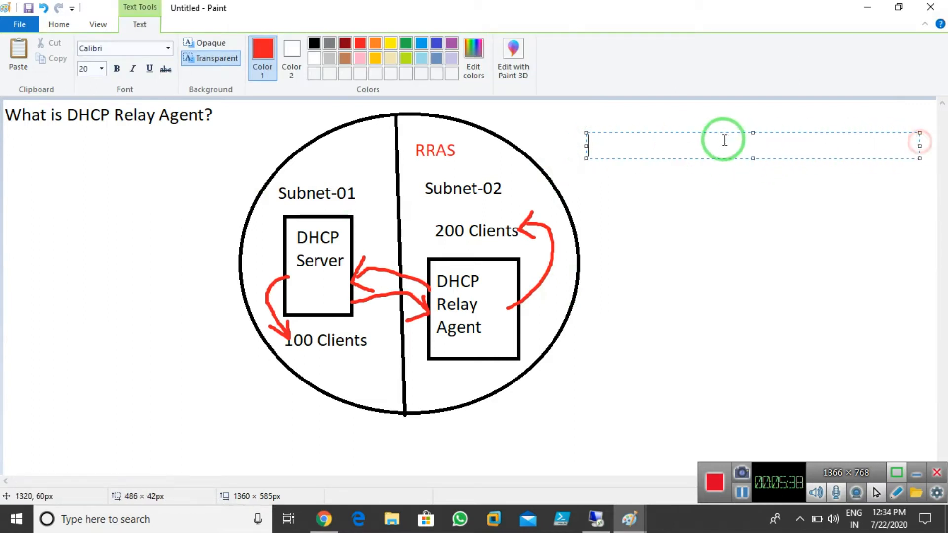
drag(722, 132, 718, 113)
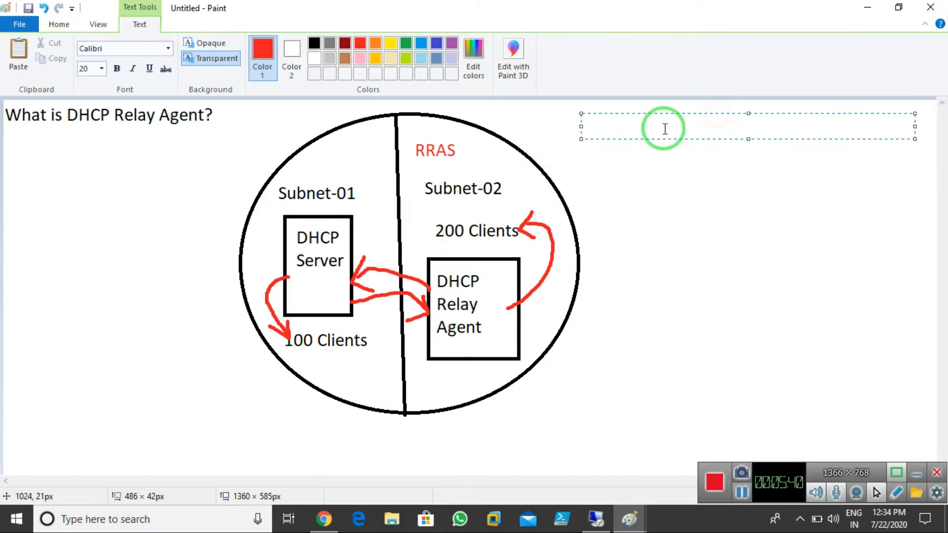
text(1. DHC)
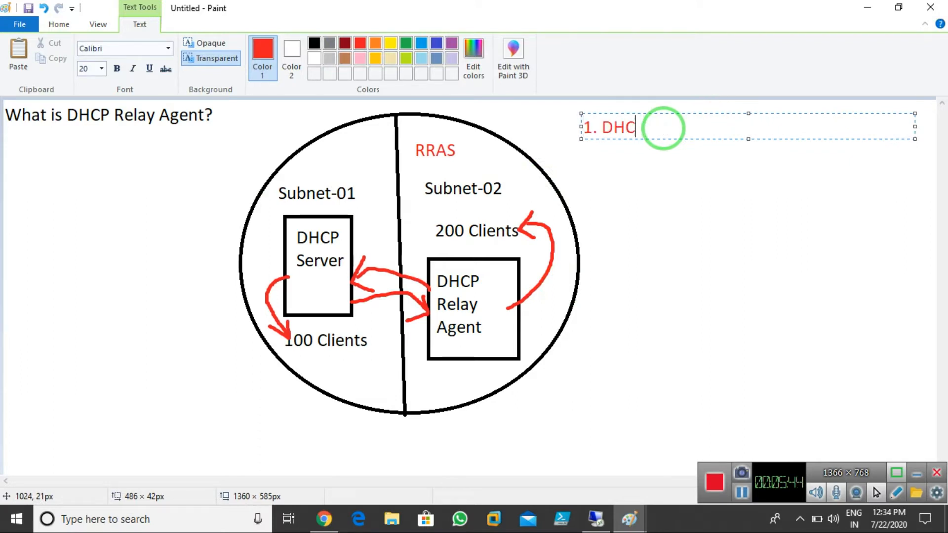
text(P Ko)
key(BackSpace)
key(BackSpace)
text(Log)
text(ginf)
text(g)
key(BackSpace)
key(BackSpace)
key(BackSpace)
key(BackSpace)
text(ing)
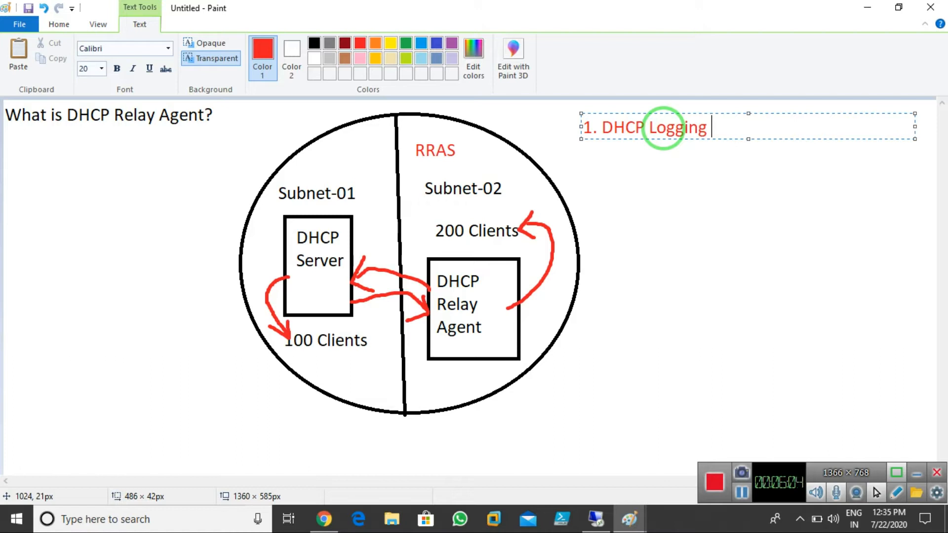
Add indented lines DHCPlog-Sun, DHCPlog-Mon and DHCPlog-Tue beneath the heading
key(Return)
key(Tab)
key(Tab)
text(DHCPlog)
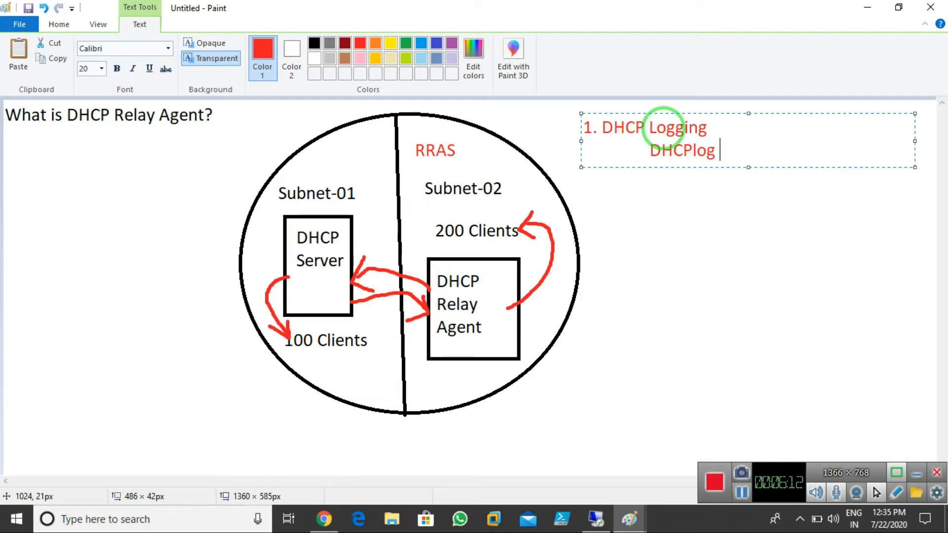
text(-SUn)
key(BackSpace)
key(BackSpace)
text(un)
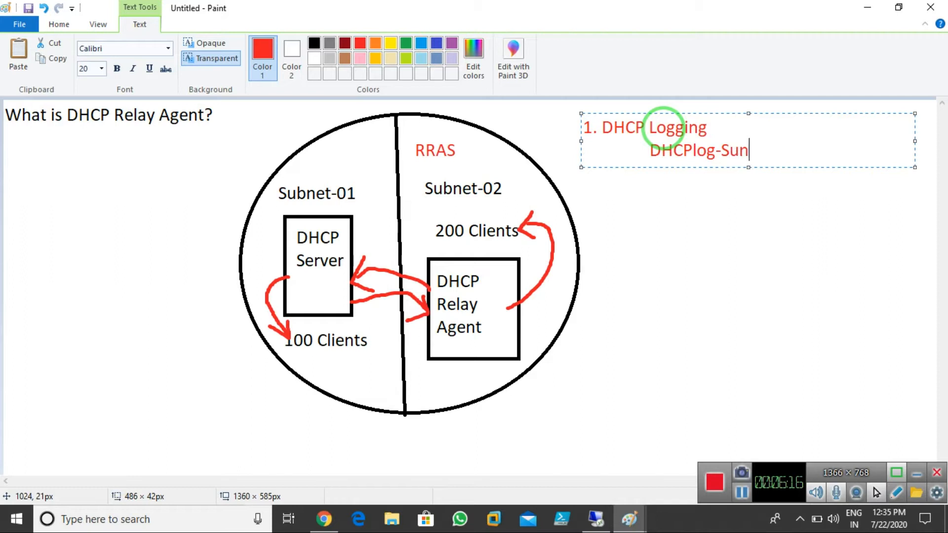
key(Return)
key(Tab)
text(DHCPlog-Mon)
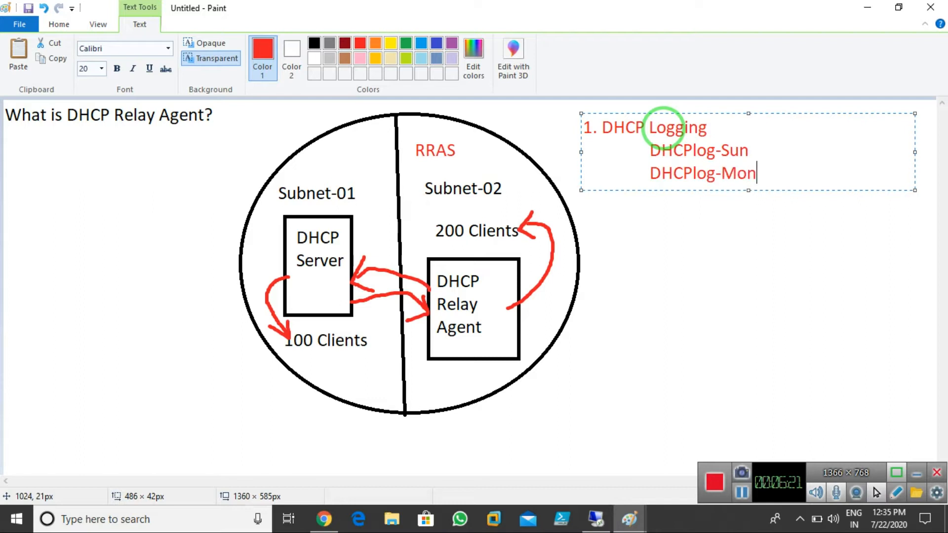
key(Return)
key(Tab)
text(DHCPl)
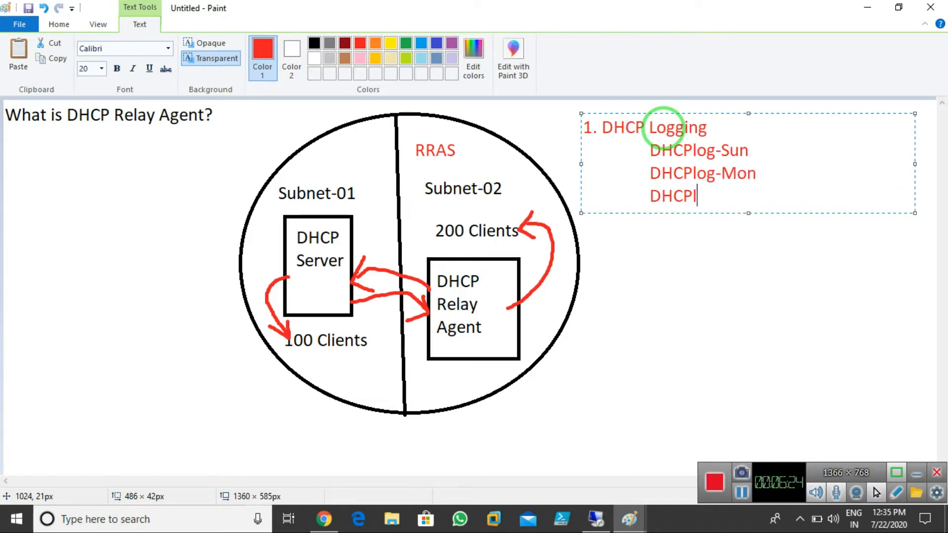
text(og-Tue)
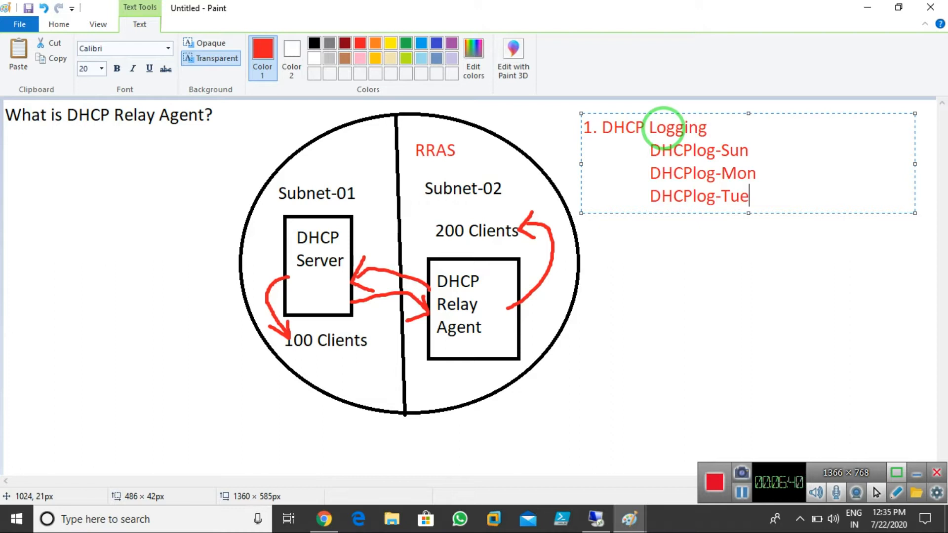
Add the line '2. DHCP Database = DHCP.mdb' to the note
key(Return)
text(2. DHCP Dayta)
key(BackSpace)
key(BackSpace)
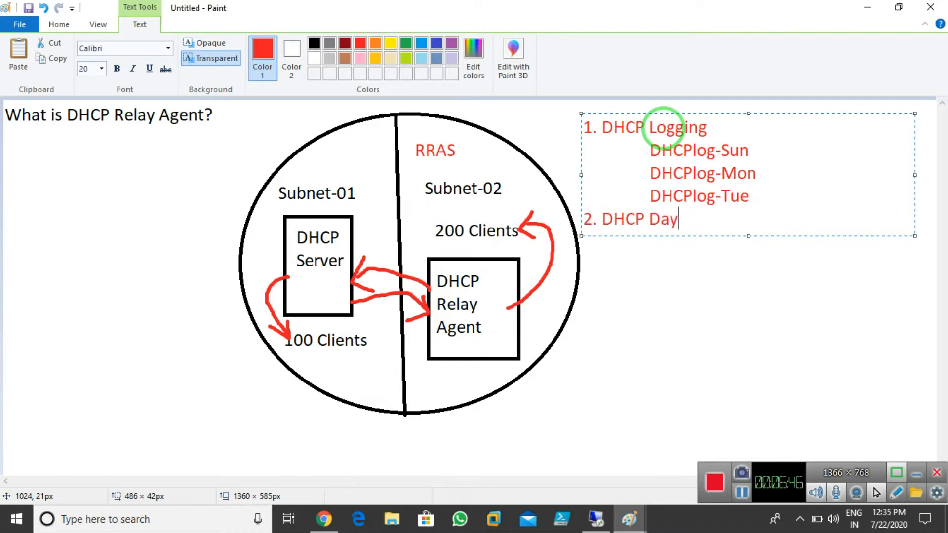
key(BackSpace)
text(abase)
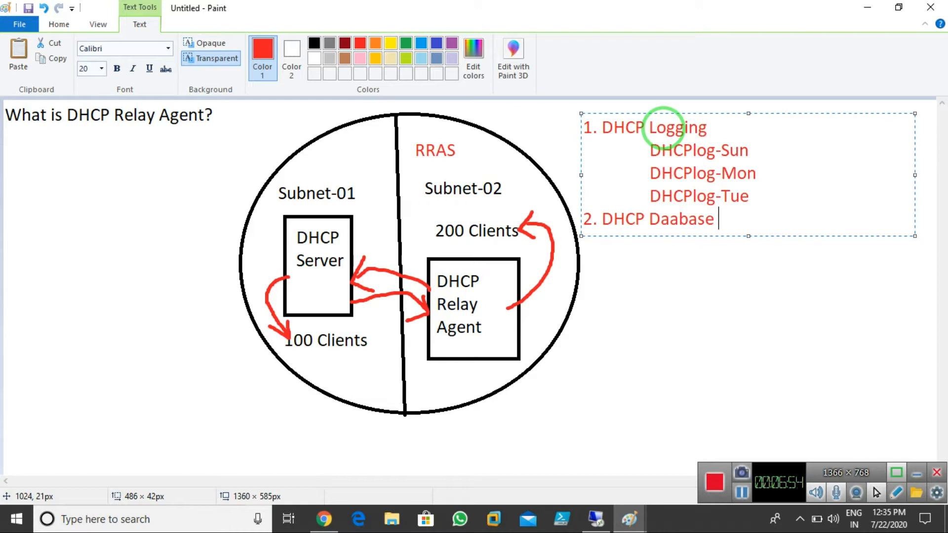
key(Left)
key(Left)
key(Left)
key(Left)
key(Left)
key(Left)
text(t)
key(Right)
key(Right)
key(Right)
key(Right)
key(Right)
text(= )
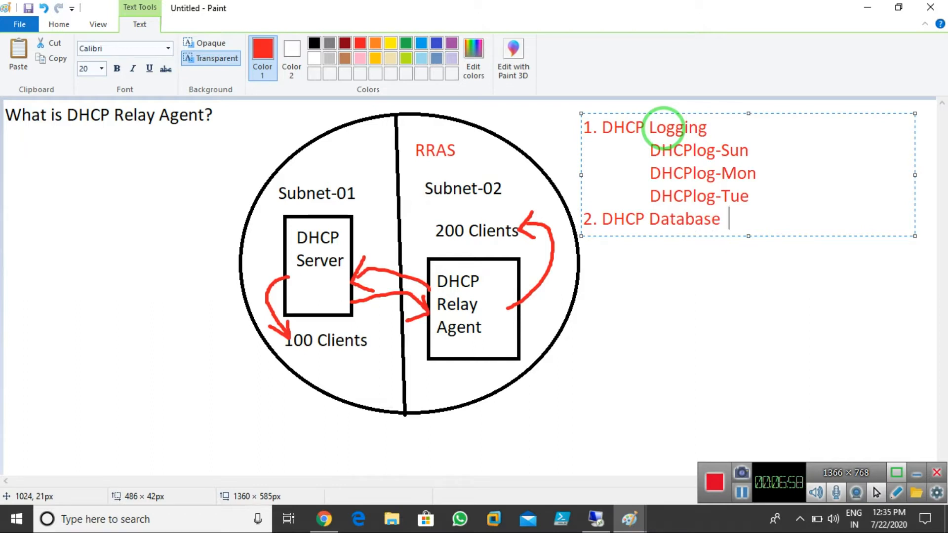
text(DHCP.m)
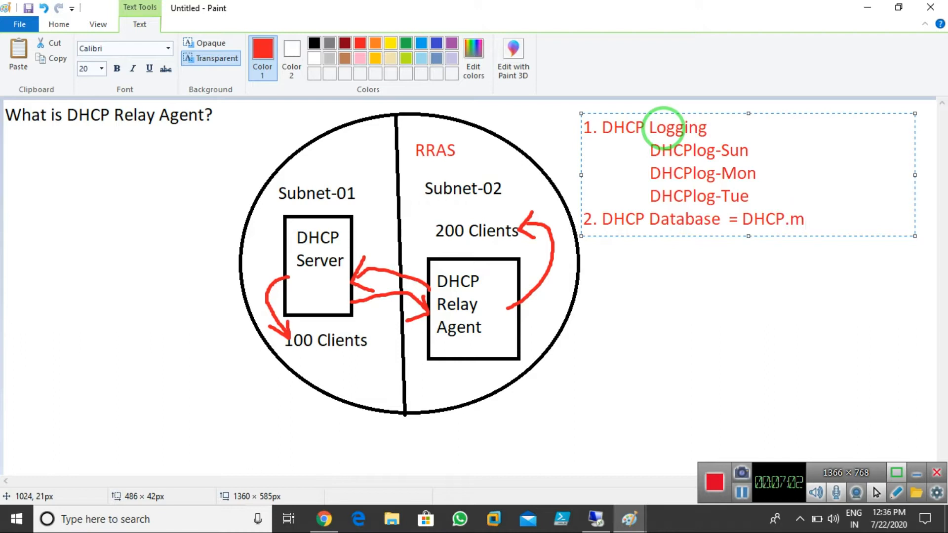
text(db)
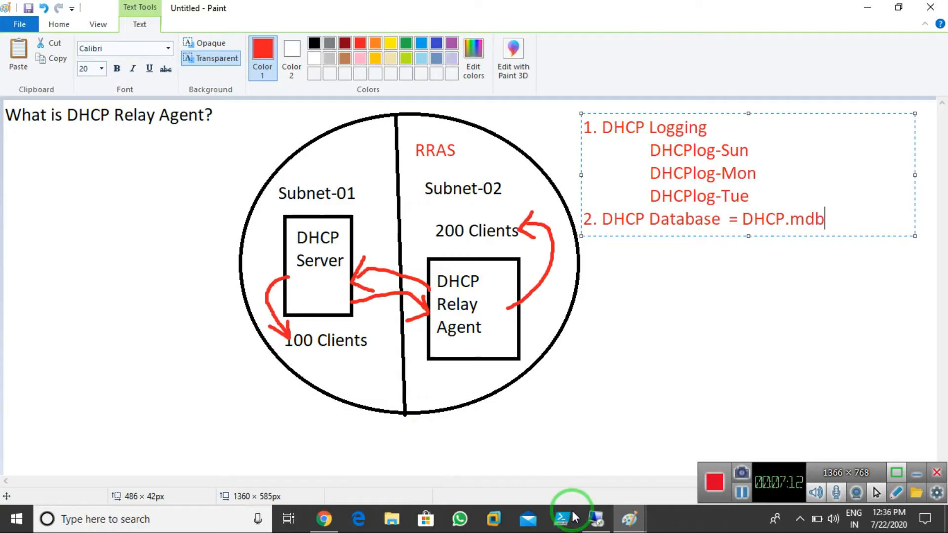
click(599, 517)
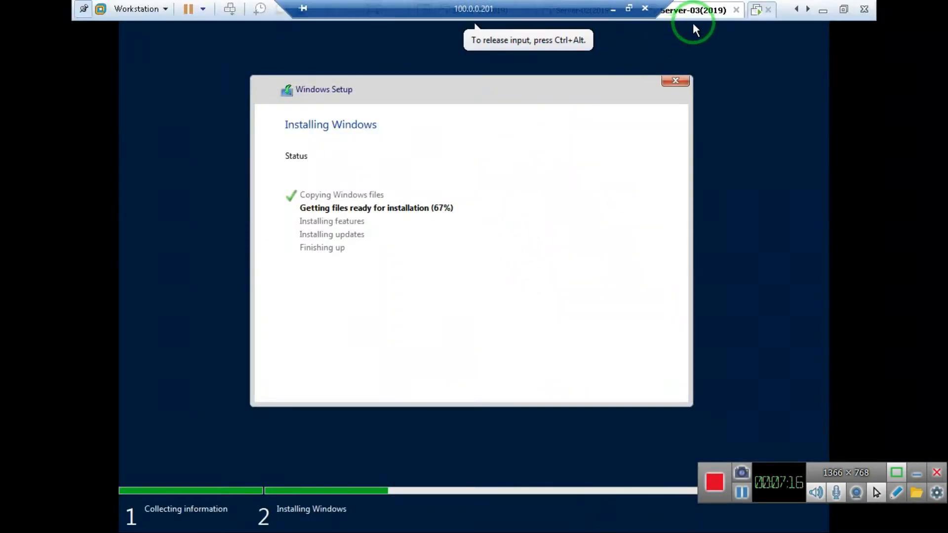
Switch to the Server-02(2019) VM and sign in with the administrator password
click(603, 10)
click(482, 220)
click(465, 263)
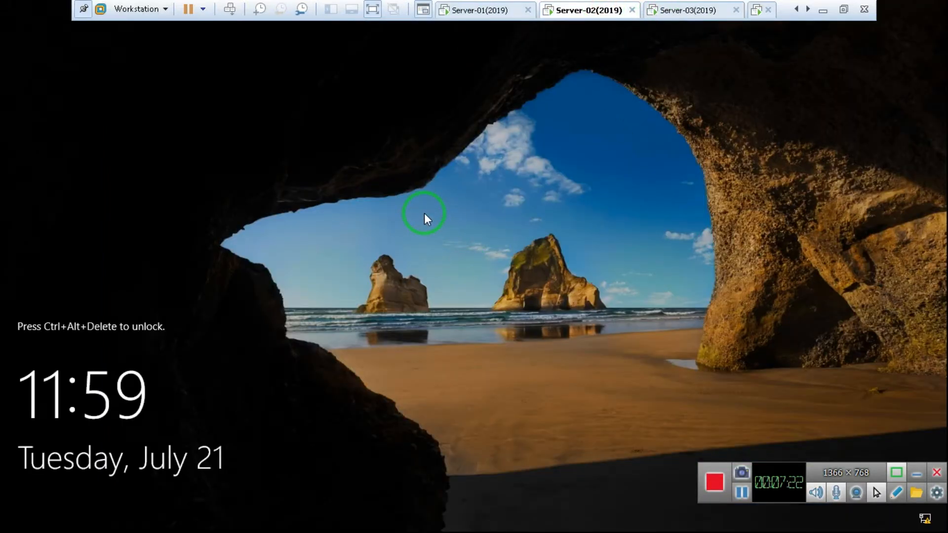
key(ctrl+alt+Insert)
click(436, 325)
text(•••••••)
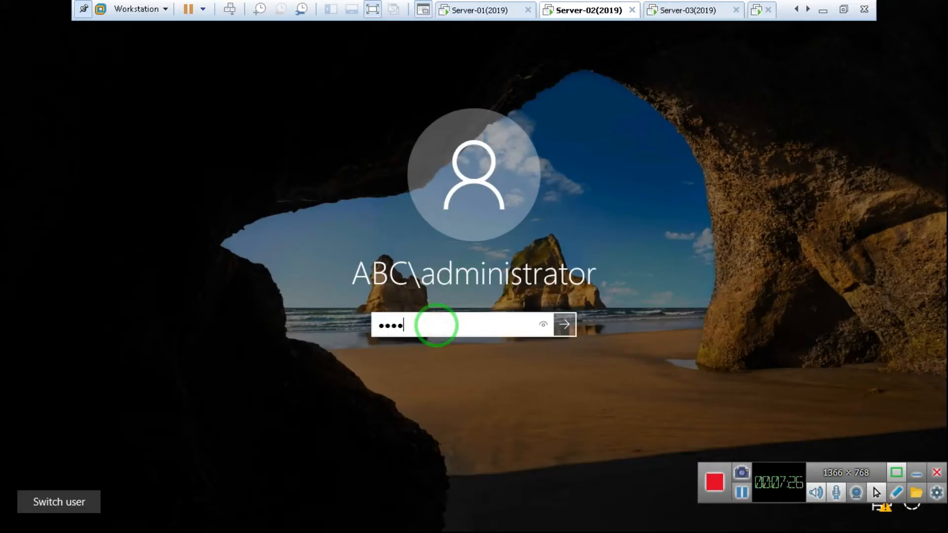
key(Return)
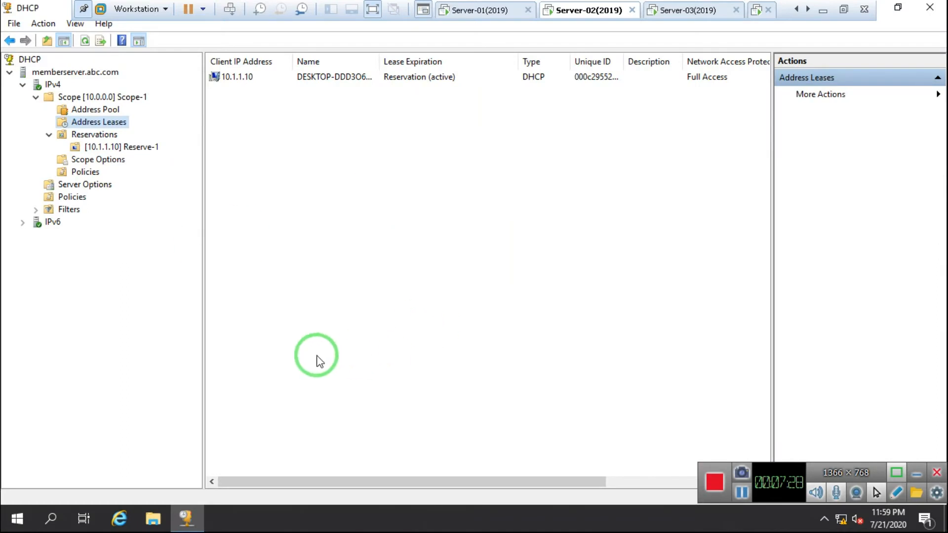
In File Explorer, browse to C:\Windows\System32
click(155, 521)
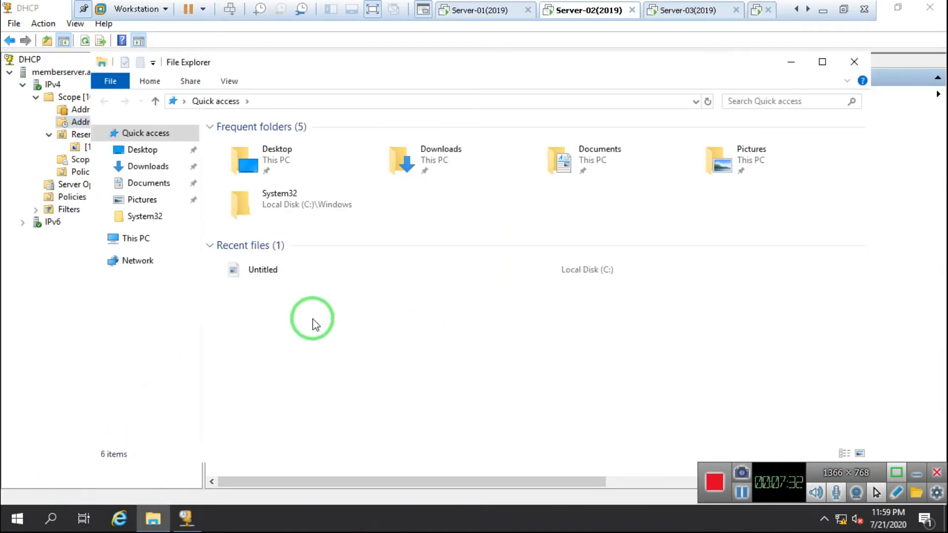
click(153, 245)
click(271, 303)
double_click(271, 302)
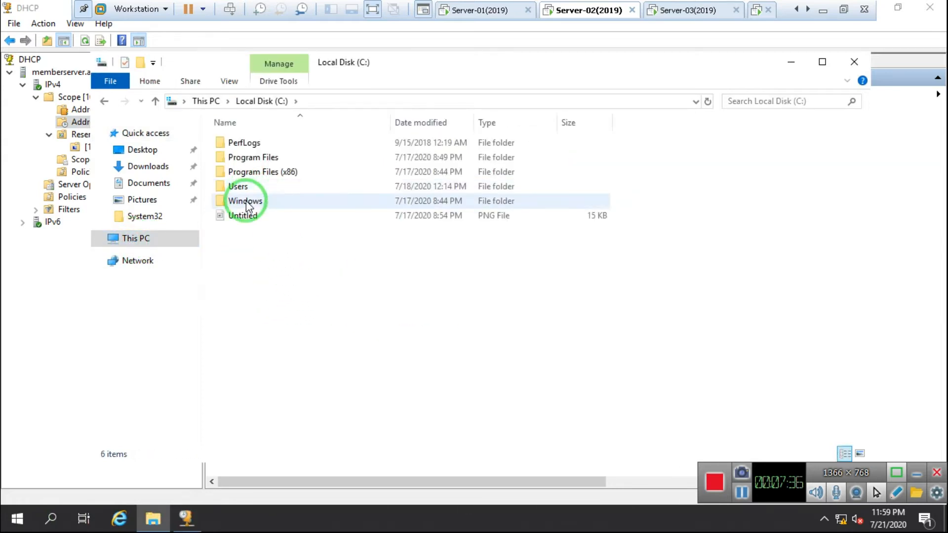
click(244, 203)
double_click(245, 203)
click(250, 277)
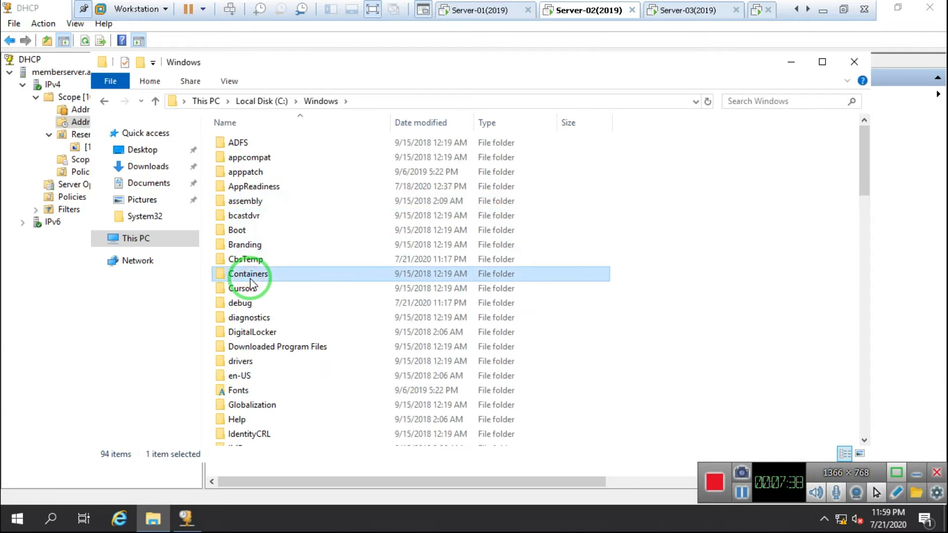
text(d)
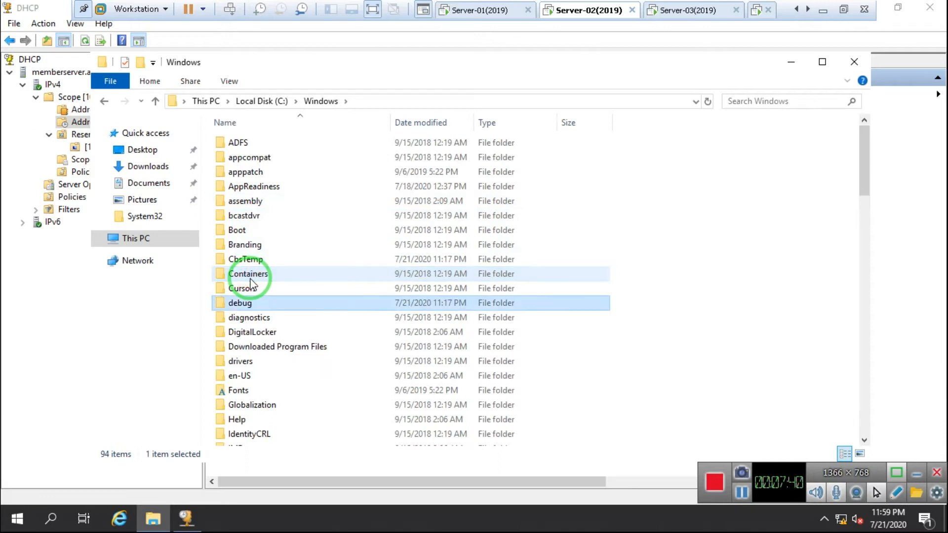
text(sy)
key(Down)
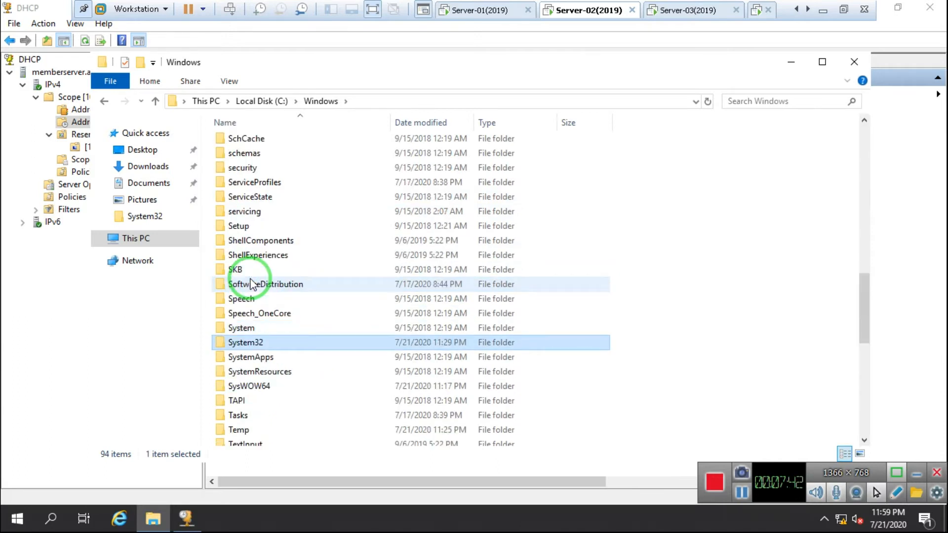
key(Return)
Open the dhcp folder, select dhcp.mdb, and open the DhcpSrvLog-Tue log
text(dh)
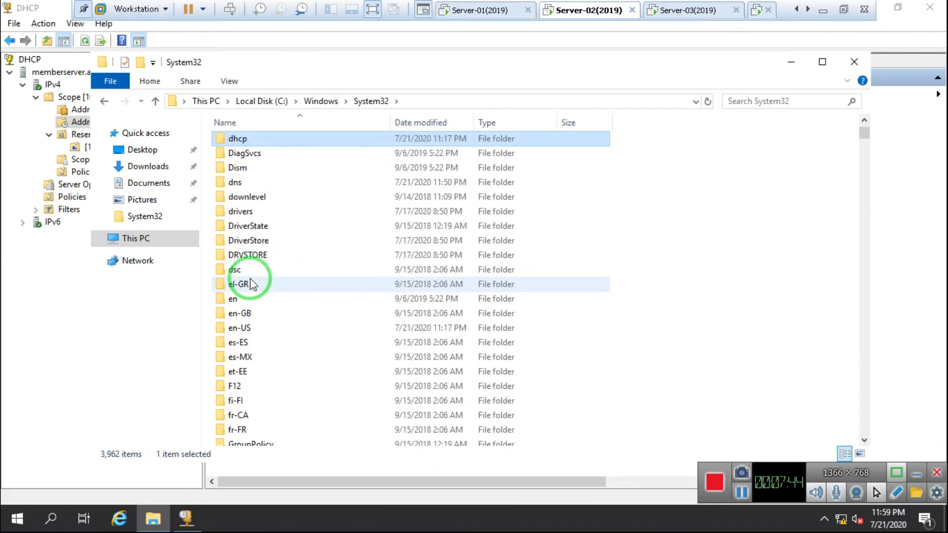
double_click(242, 140)
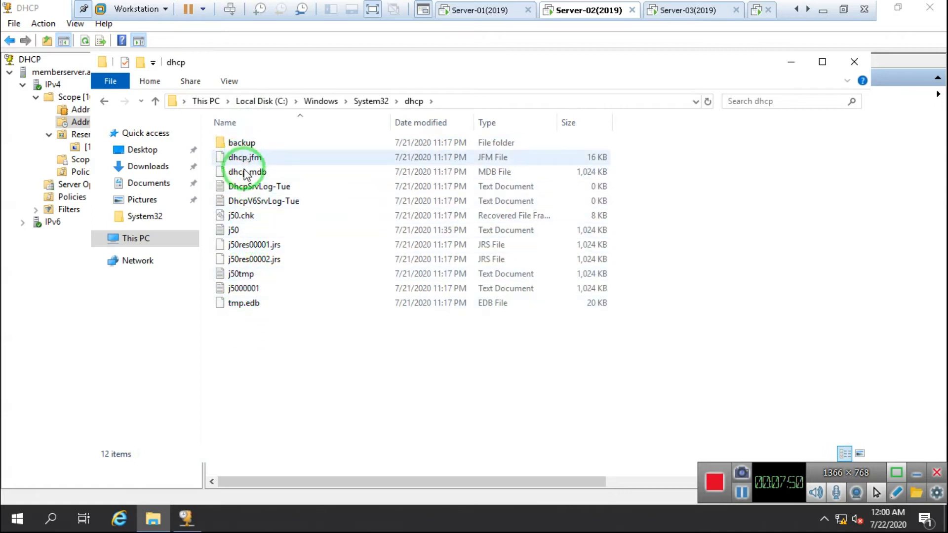
click(245, 173)
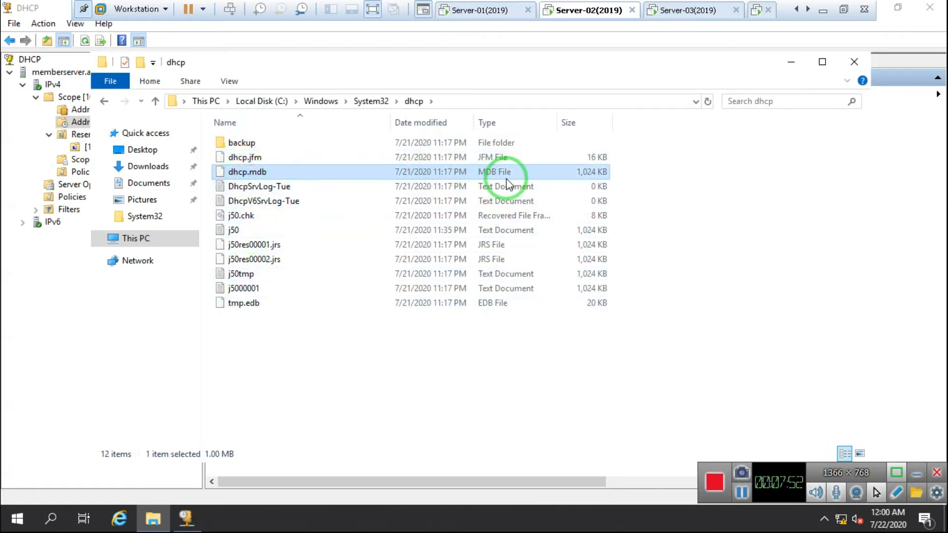
click(252, 188)
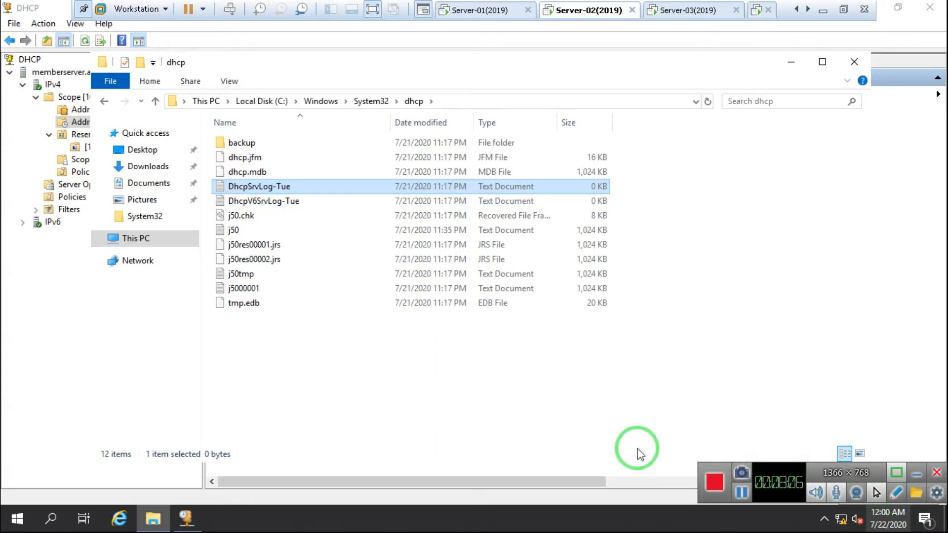
double_click(253, 187)
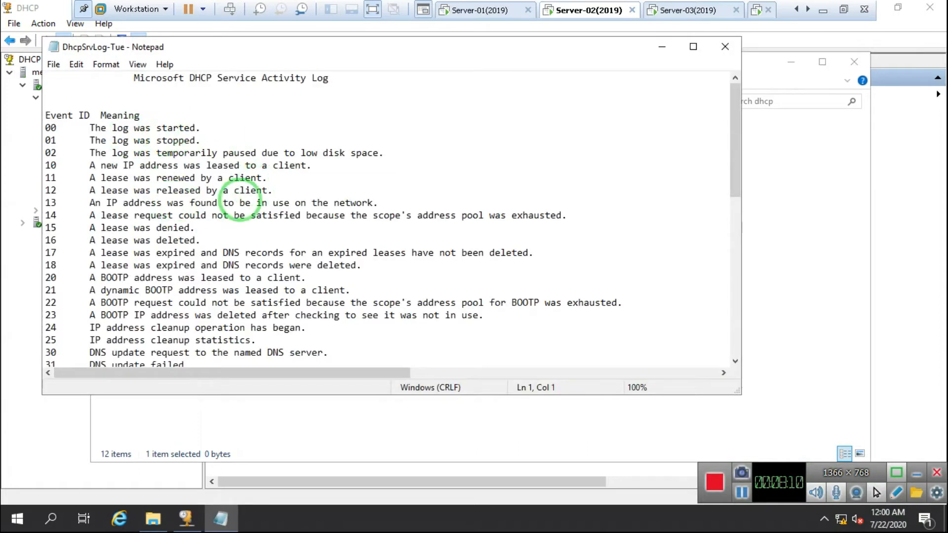
scroll(247, 213, down, 12)
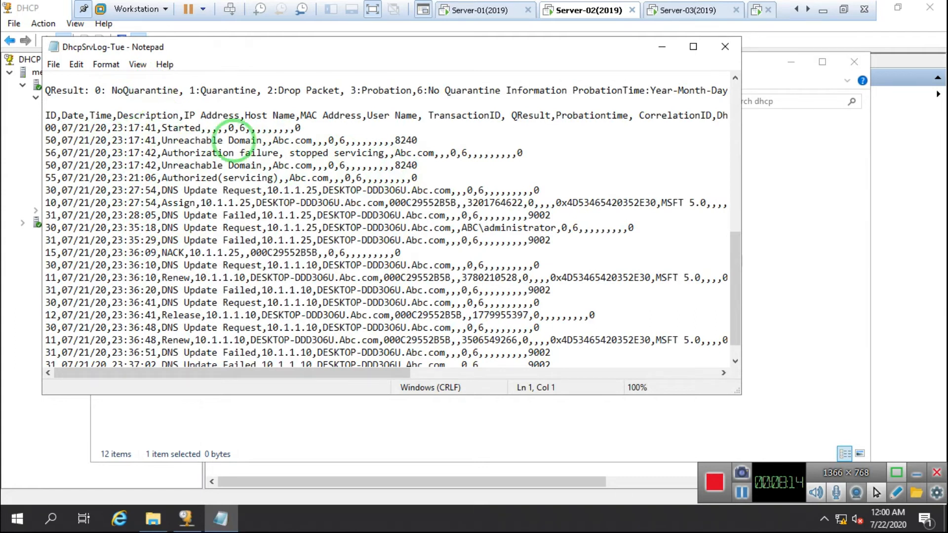
scroll(262, 215, down, 1)
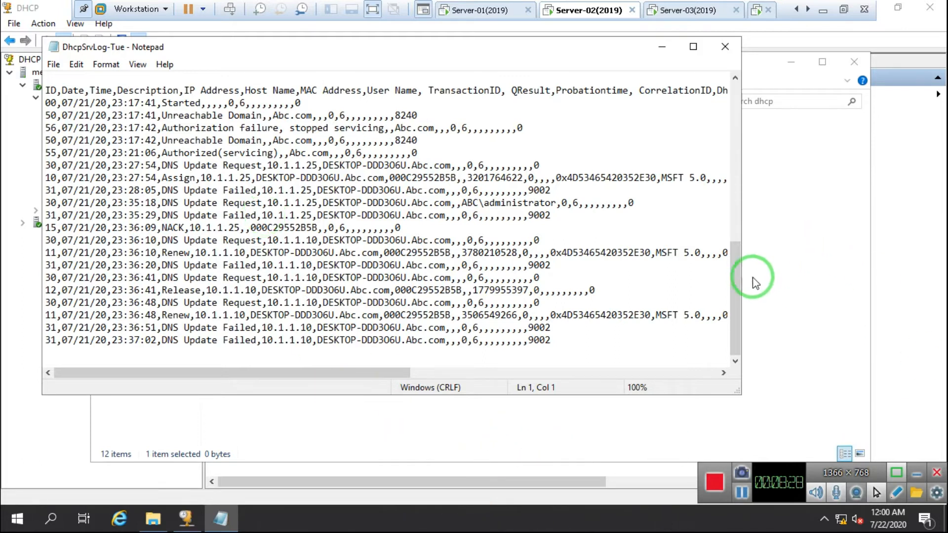
drag(734, 290, 730, 79)
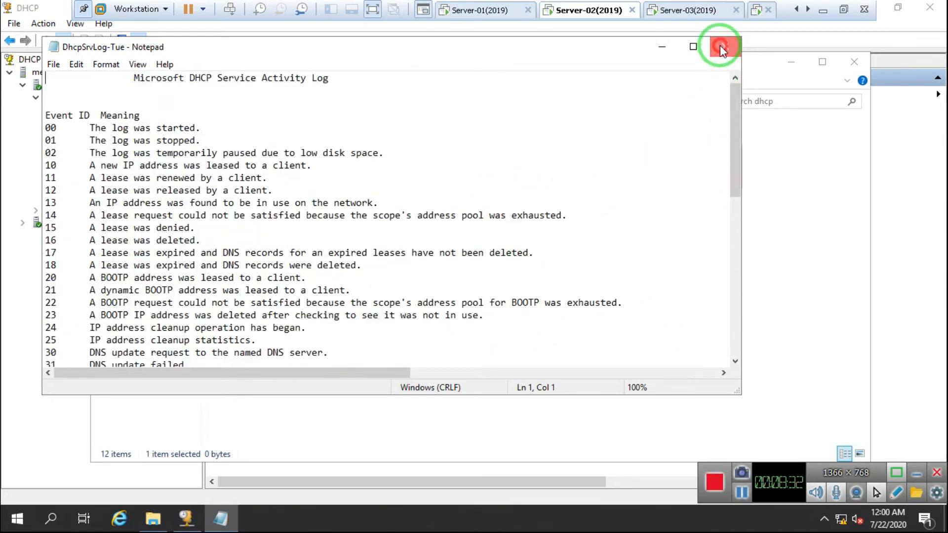
click(721, 48)
click(252, 171)
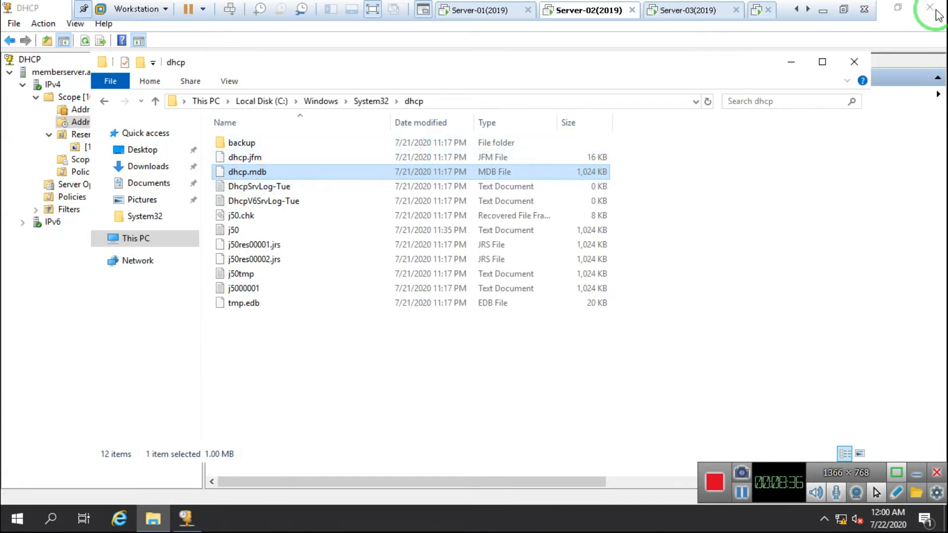
click(618, 11)
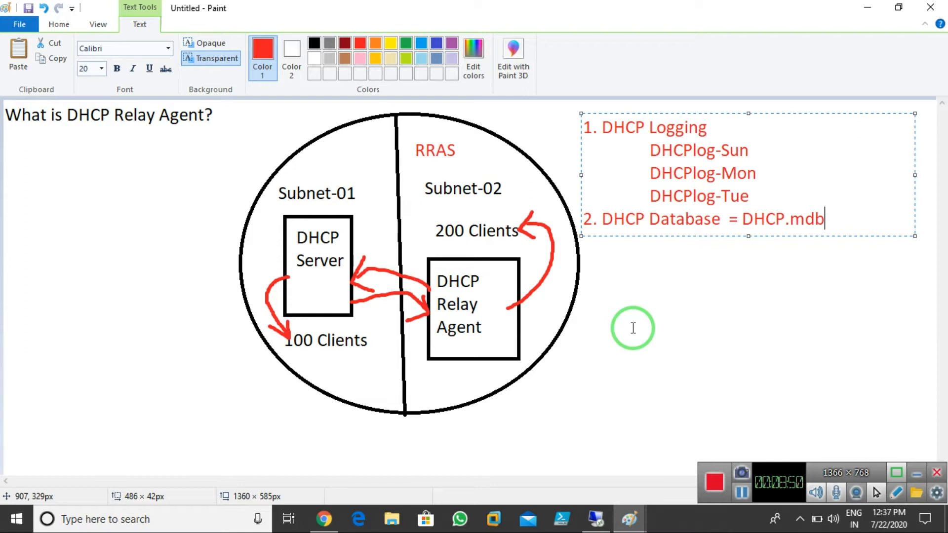
Commit the DHCP Database note and clear the canvas for a fresh page
click(618, 392)
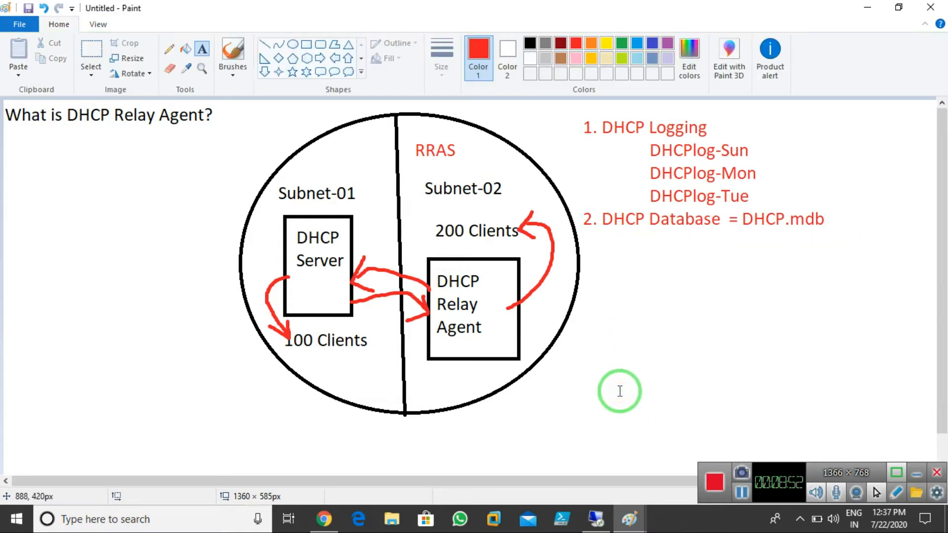
key(super+r)
key(Return)
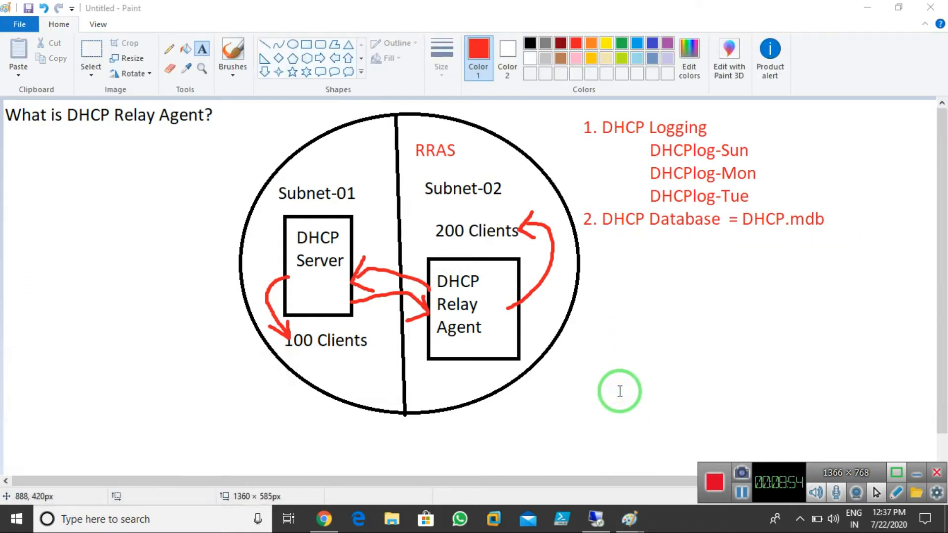
Add a wide text box at the top-left with the heading '1. Dhcp Scope Options'
click(209, 52)
click(4, 114)
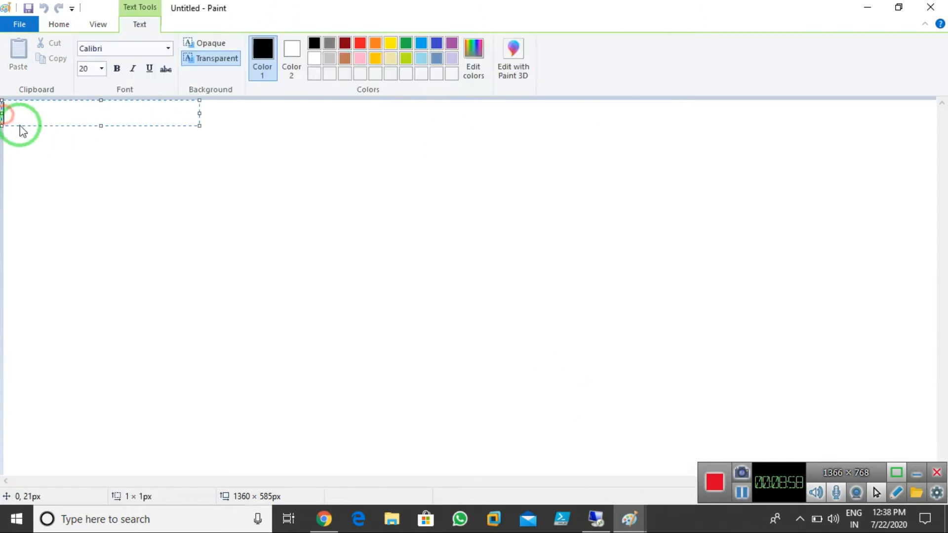
drag(199, 115, 935, 106)
text(1. Dhcp )
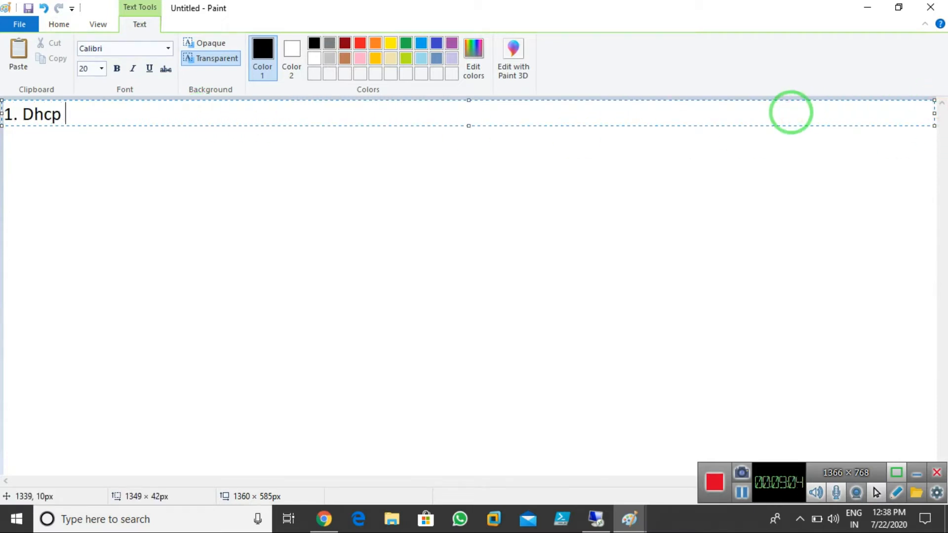
text(Scope)
text( Opr)
text(tions)
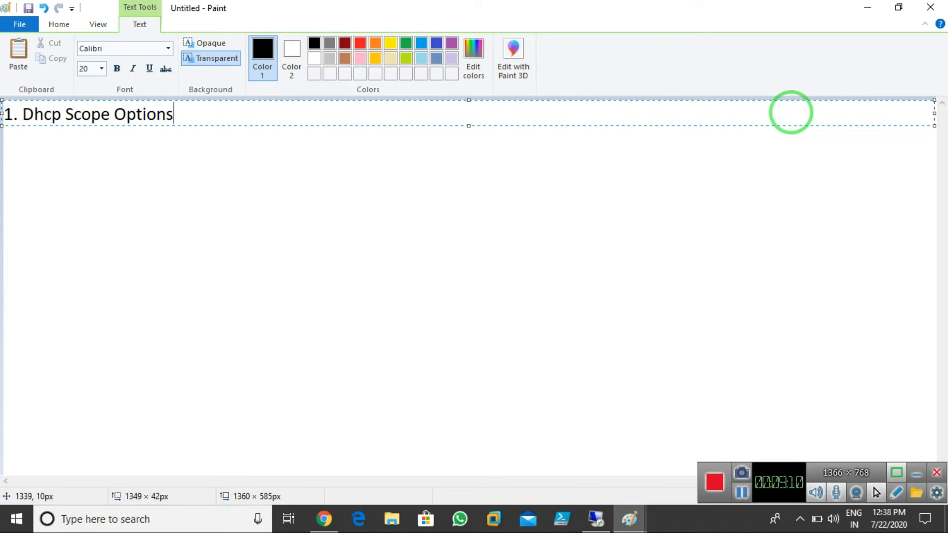
click(601, 521)
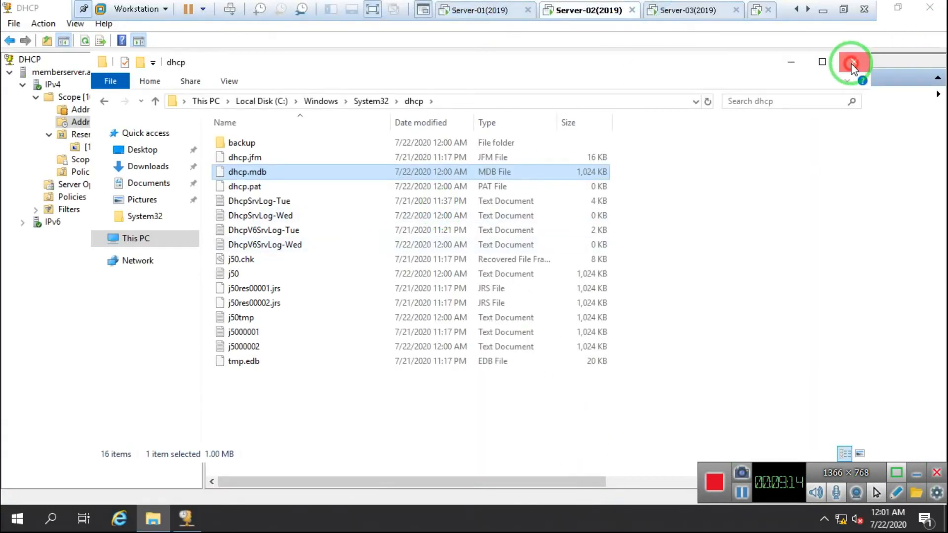
Enable the 003 Router option for Scope-1 with address 10.1.1.100 and apply it
click(852, 64)
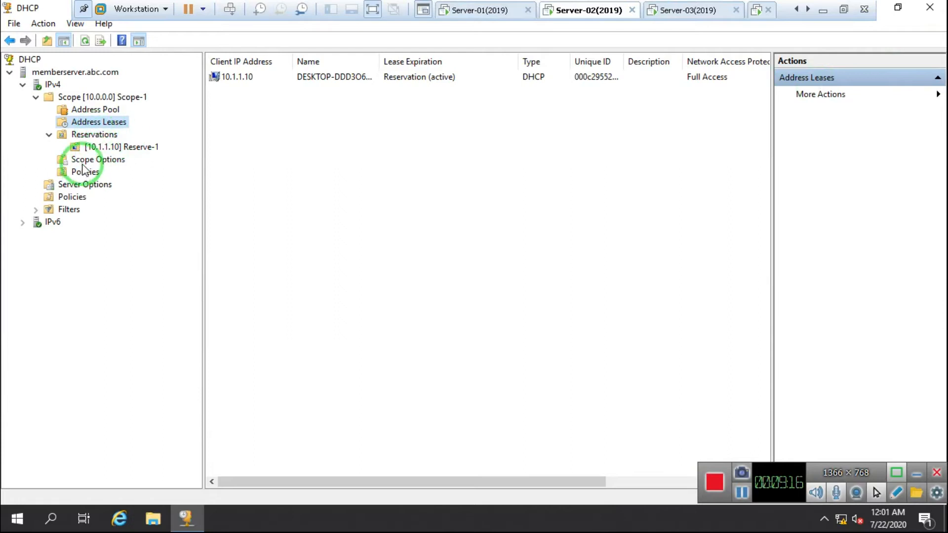
click(93, 161)
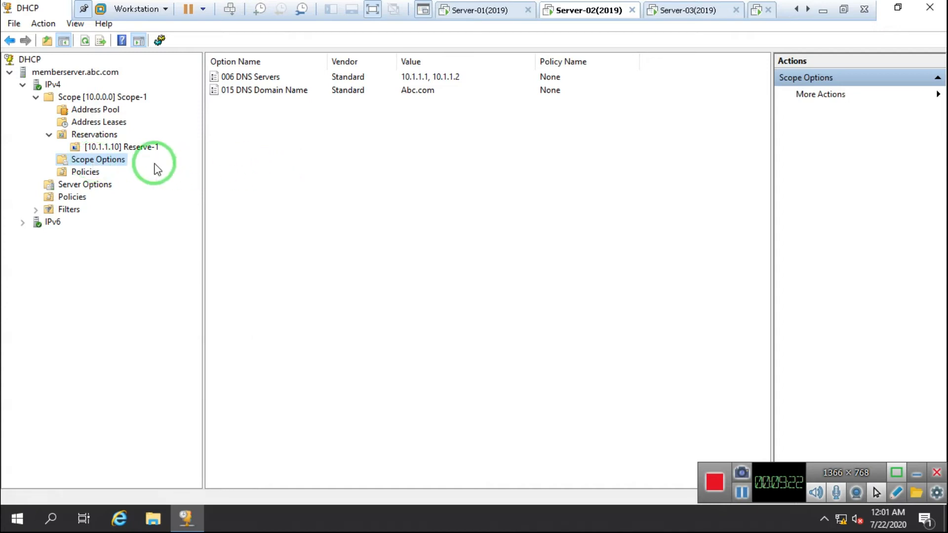
right_click(96, 163)
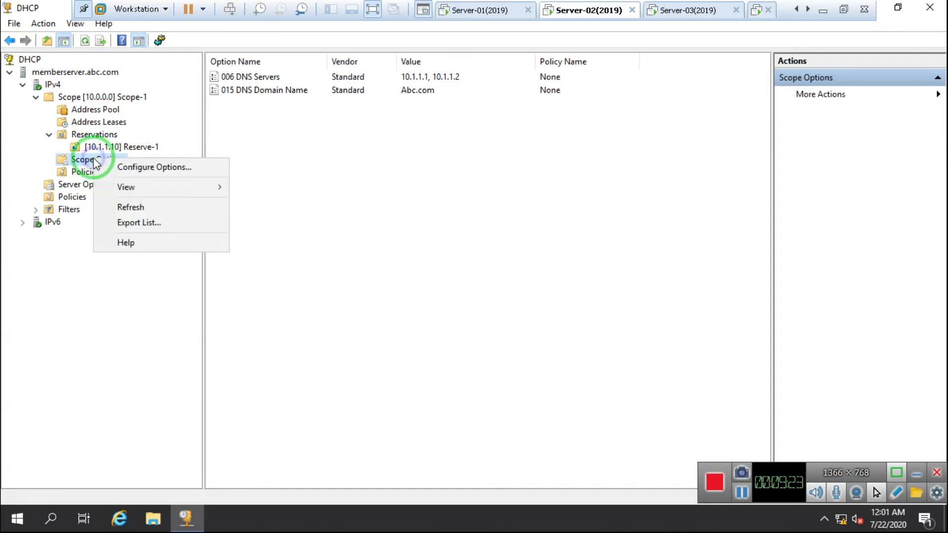
click(163, 172)
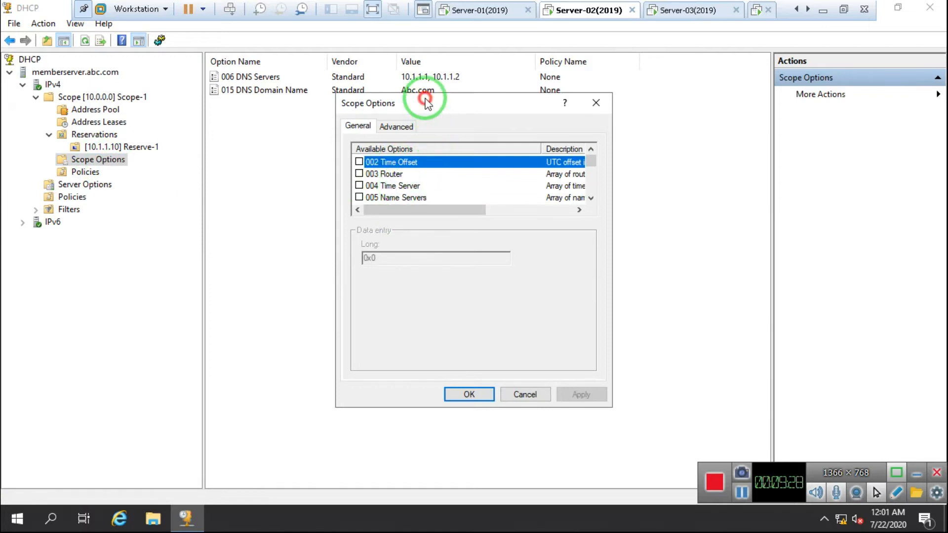
drag(425, 99, 423, 138)
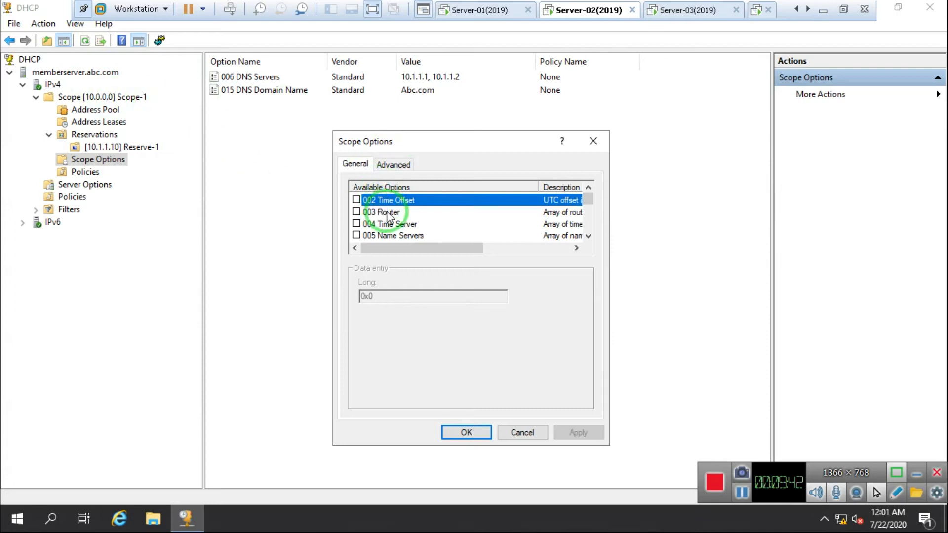
click(367, 212)
click(357, 212)
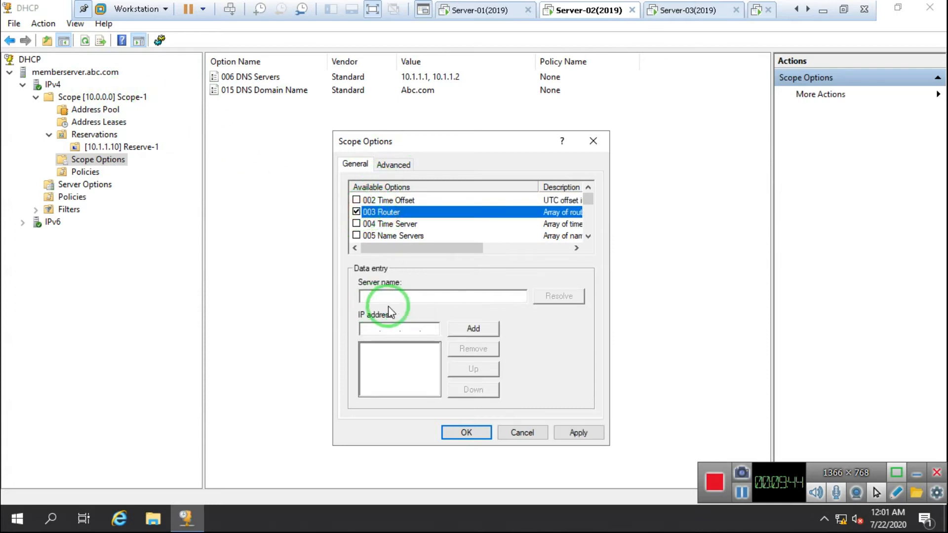
click(366, 329)
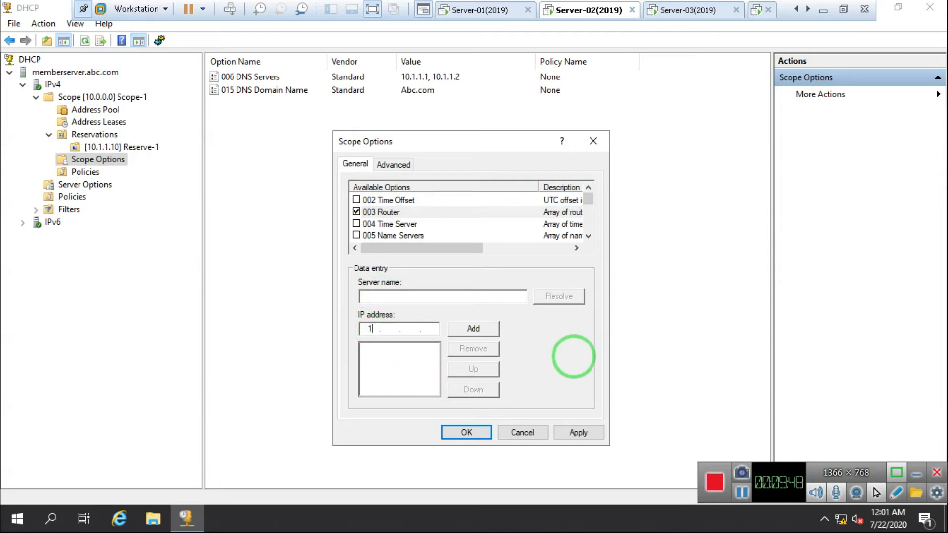
text(10.1.1.100)
click(471, 328)
click(569, 434)
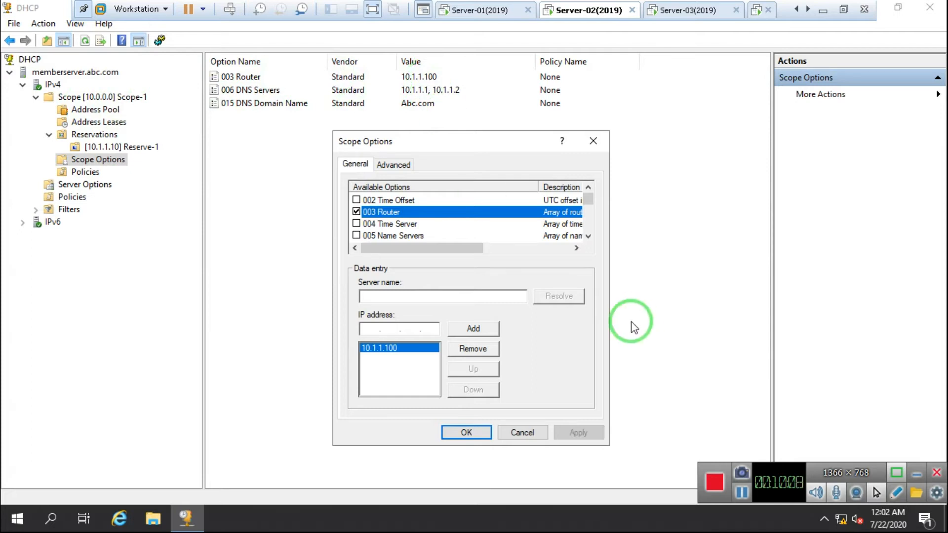
Review the 006 DNS Servers addresses, then close the Scope Options dialog
click(588, 236)
click(587, 236)
click(588, 236)
click(588, 236)
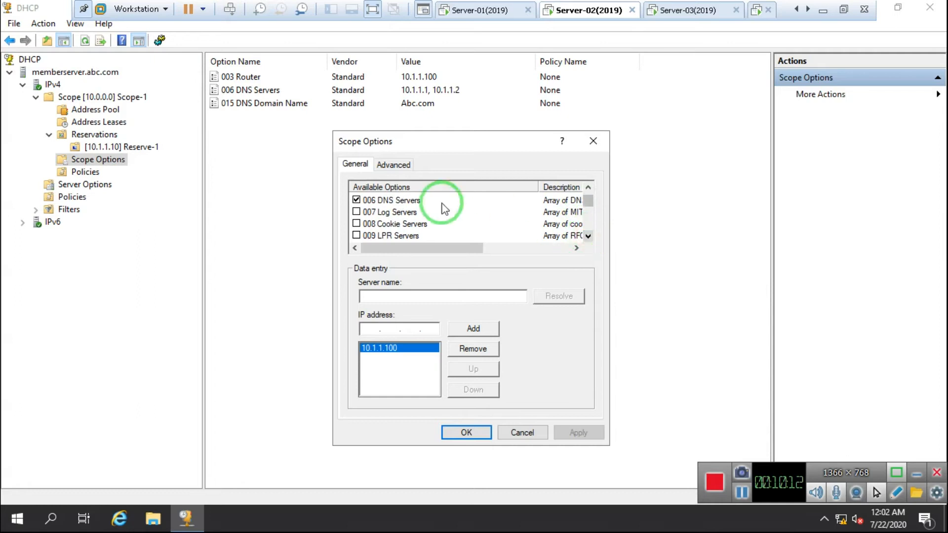
click(400, 200)
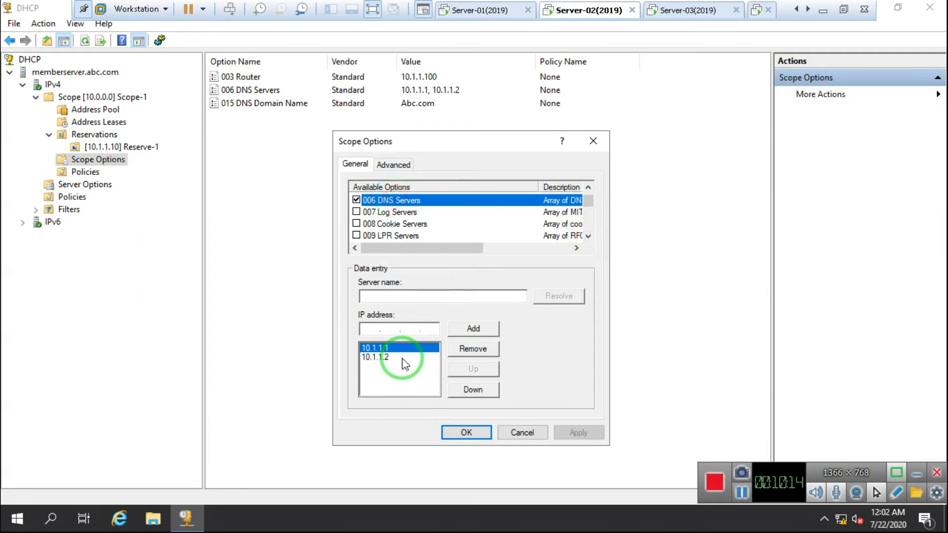
click(365, 330)
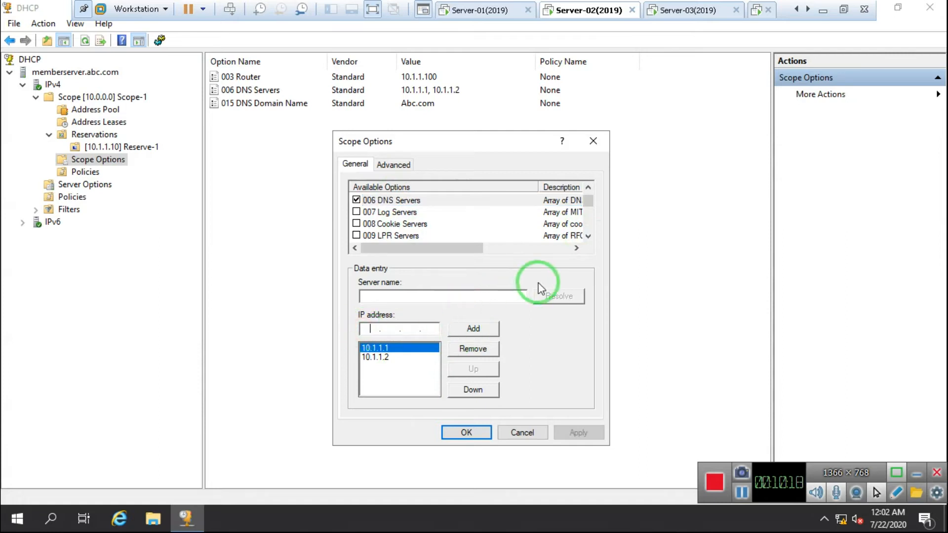
click(589, 237)
click(589, 237)
click(589, 236)
click(589, 236)
click(589, 236)
click(589, 236)
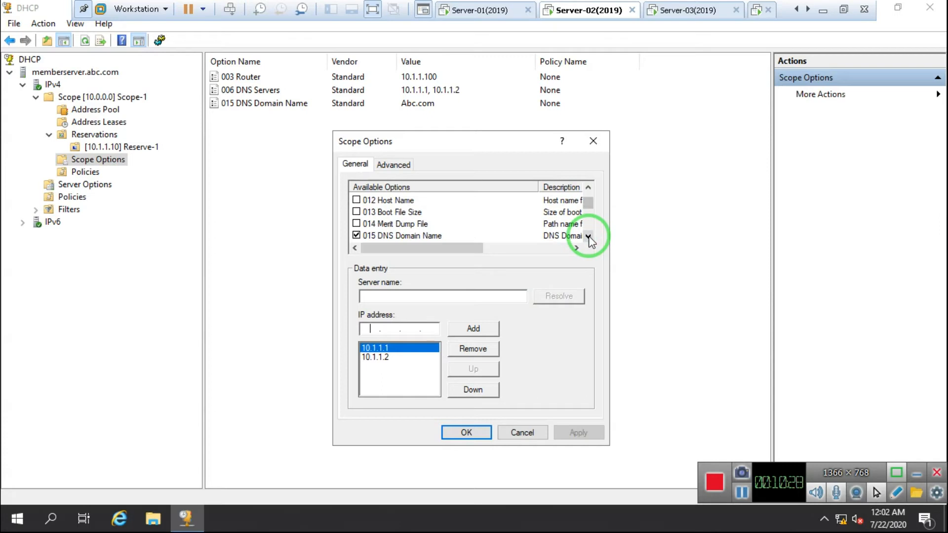
drag(592, 205, 587, 180)
click(380, 212)
click(593, 141)
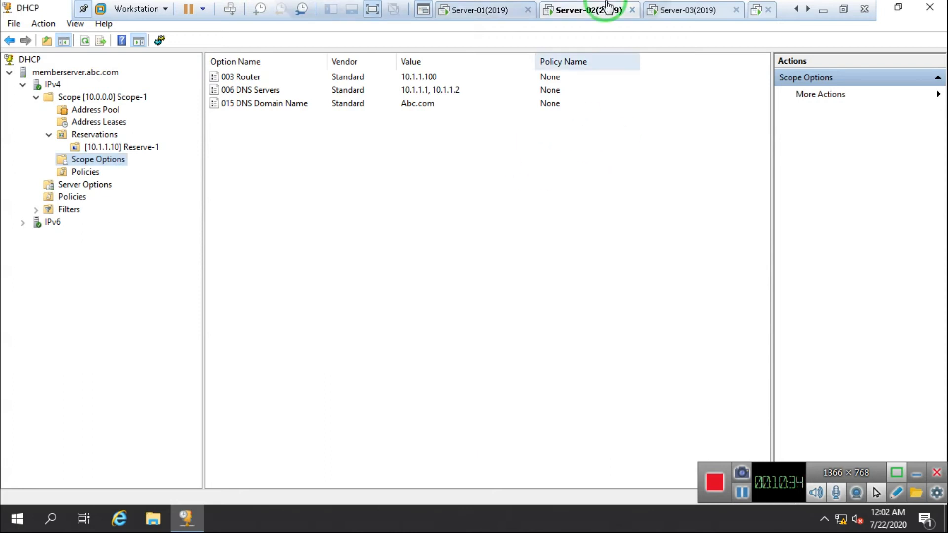
Type line 2: 'DHCP Split Scope:- It is used for Load Balancing the DHCP Servers.'
click(615, 9)
key(Return)
text(2. DHC{)
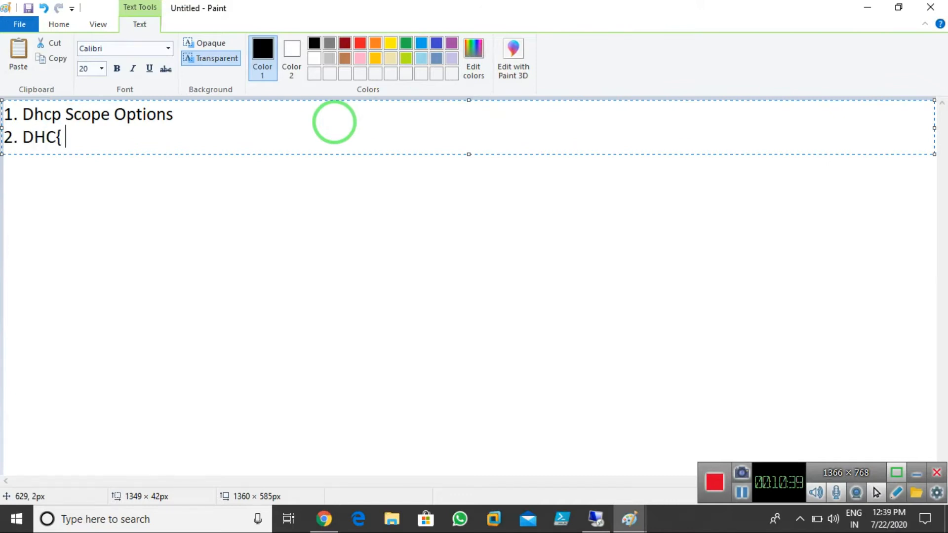
key(Num_Lock)
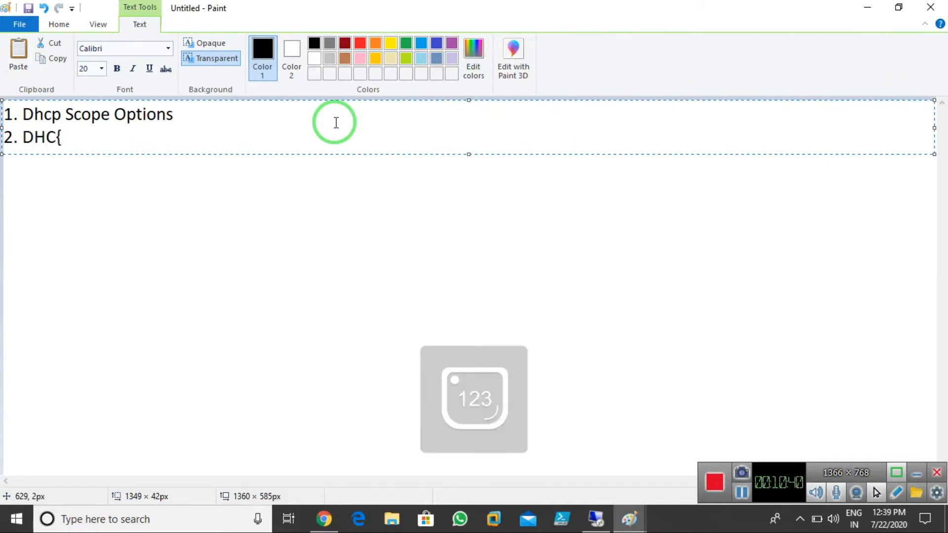
key(BackSpace)
text(p)
key(BackSpace)
text(P Sp)
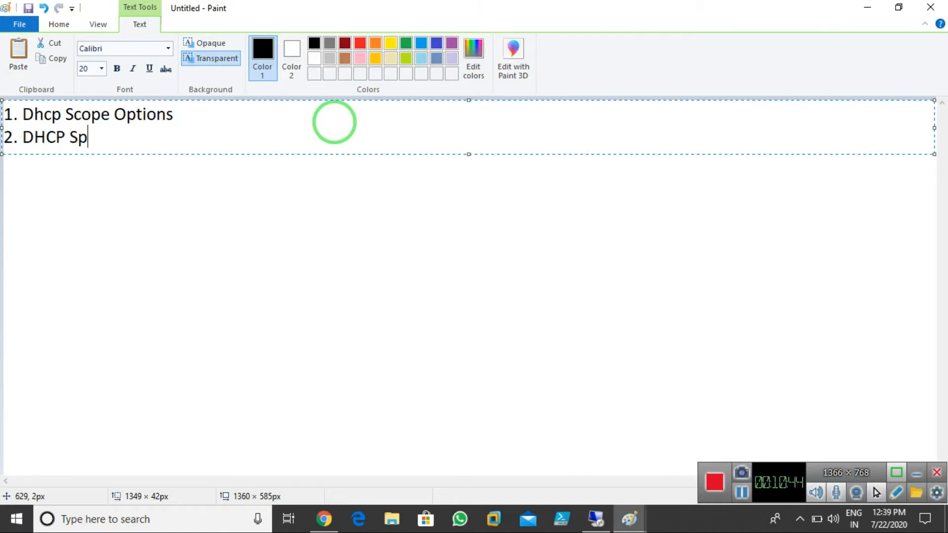
text(lit Scope)
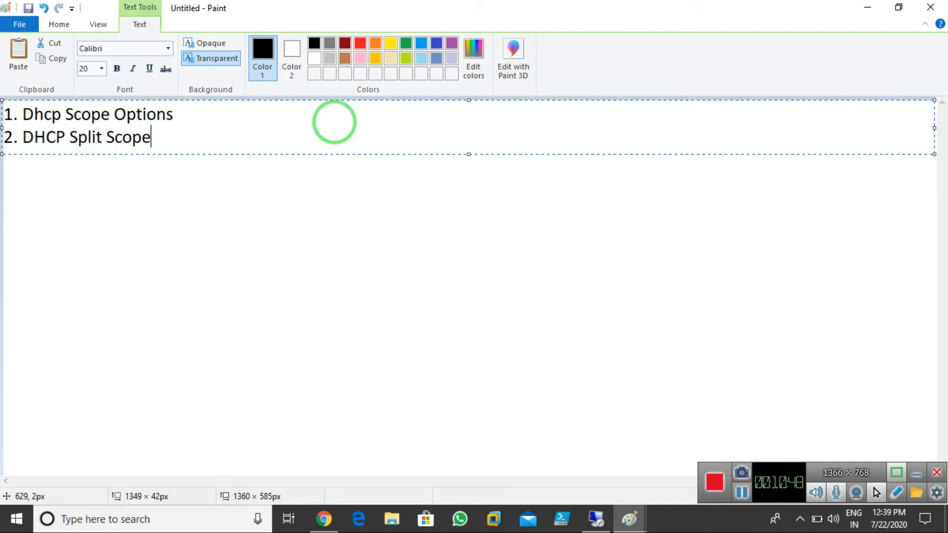
text(:- It is used to)
key(BackSpace)
key(BackSpace)
key(BackSpace)
text(for Load)
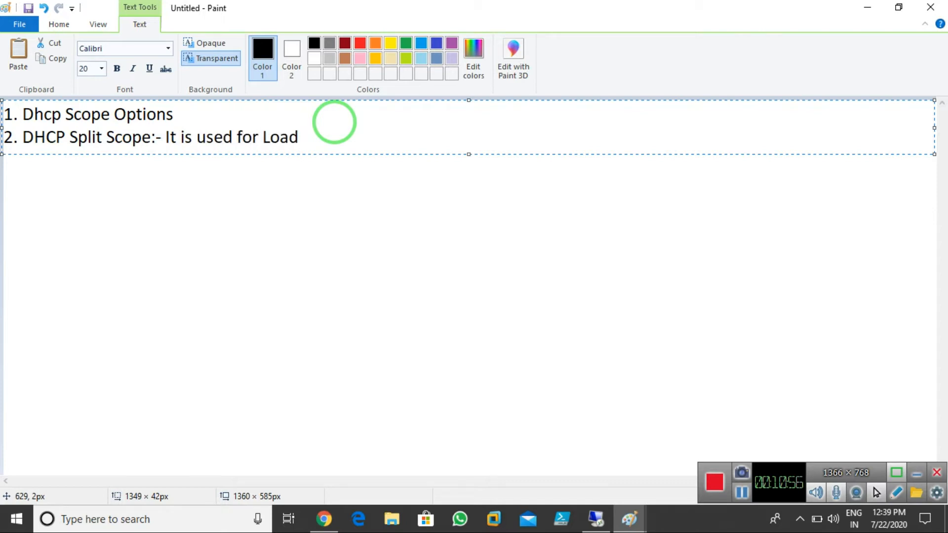
text( Balancing the DHCP Servers.)
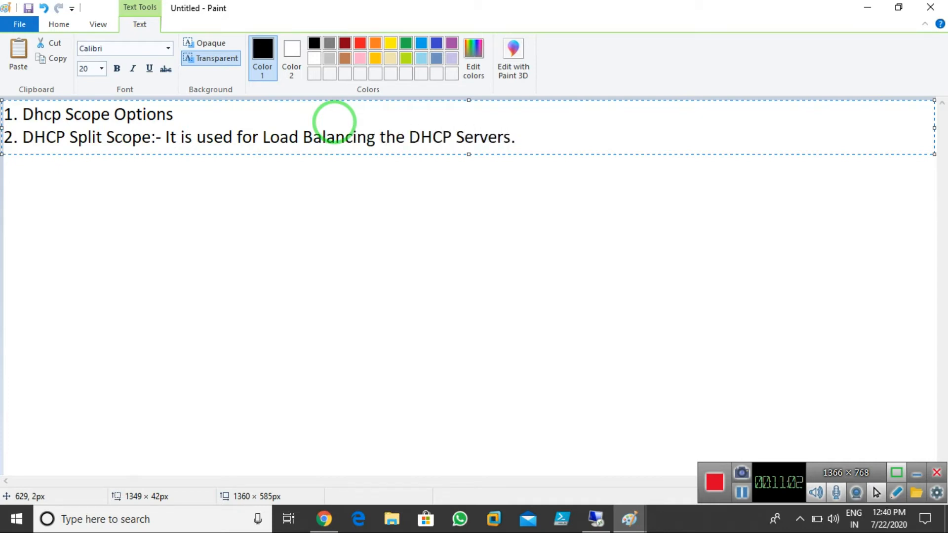
click(324, 252)
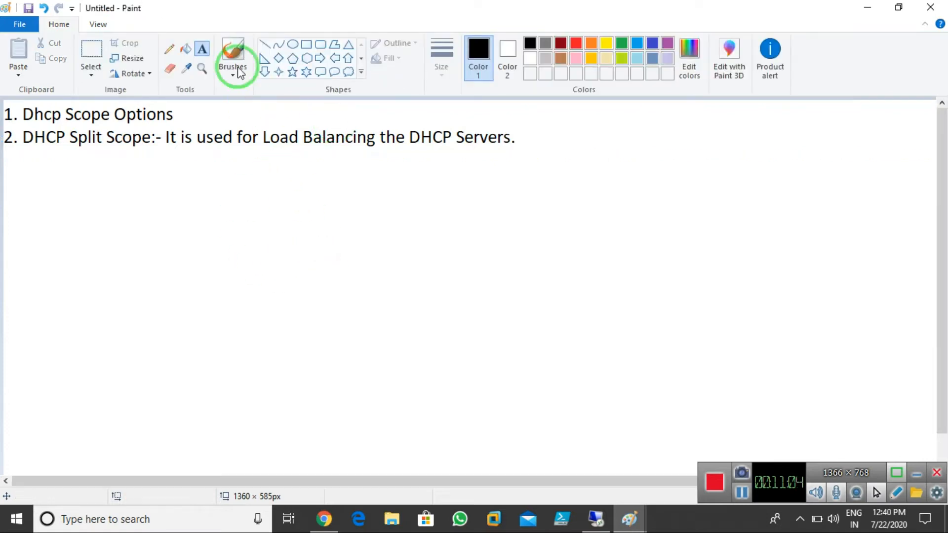
Draw two rectangles side by side below the notes
click(306, 44)
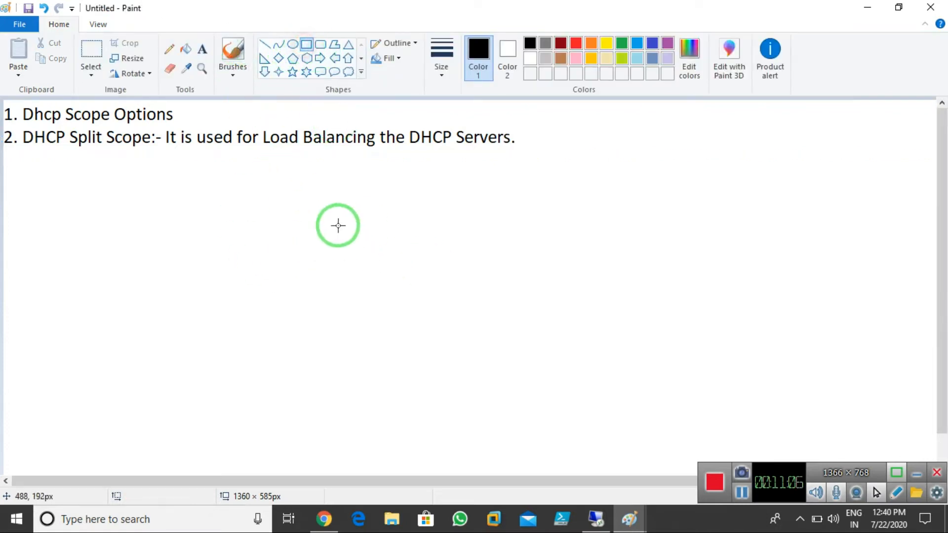
drag(317, 173, 397, 307)
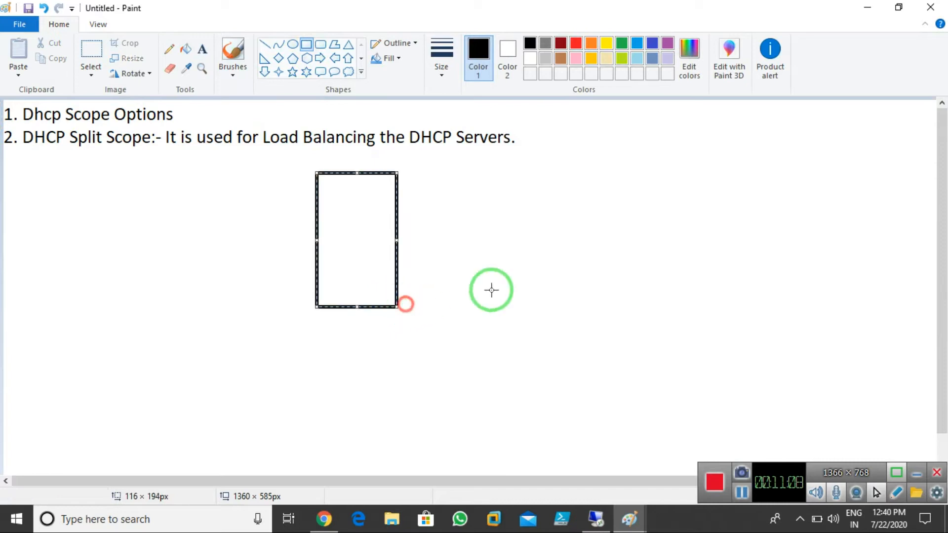
drag(510, 172, 592, 311)
click(669, 239)
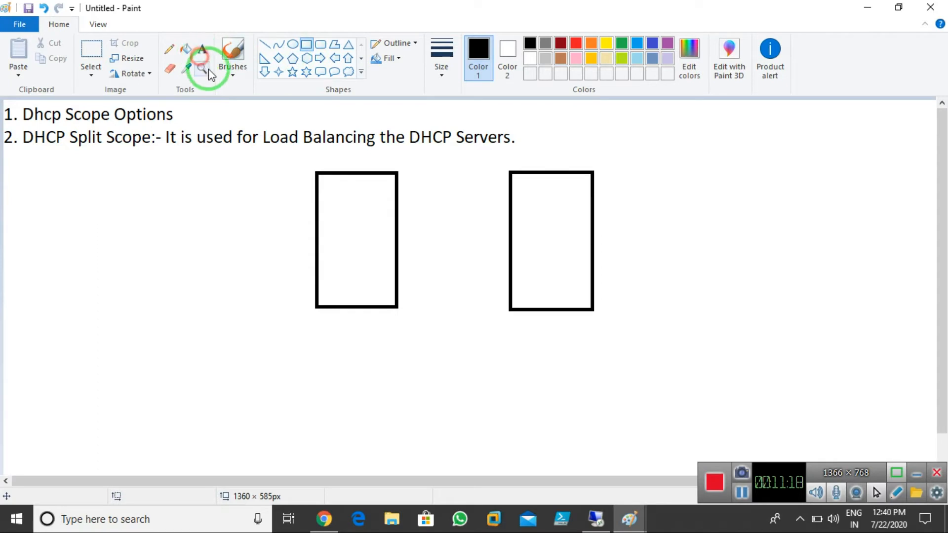
Label the boxes 'DHCP Server-1' and 'DHCP Server-2' on two lines each
click(202, 49)
click(325, 198)
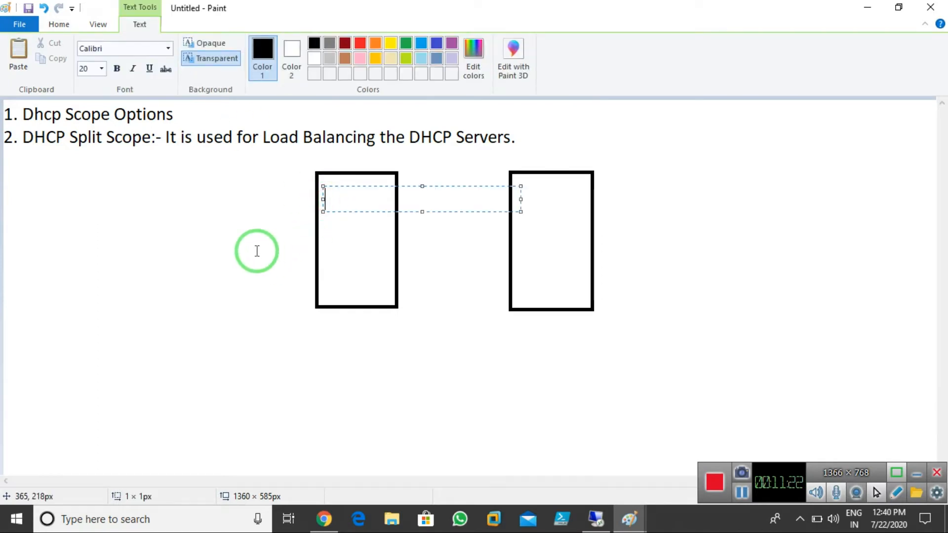
text(DHCP)
key(Return)
text(Server-1)
click(488, 307)
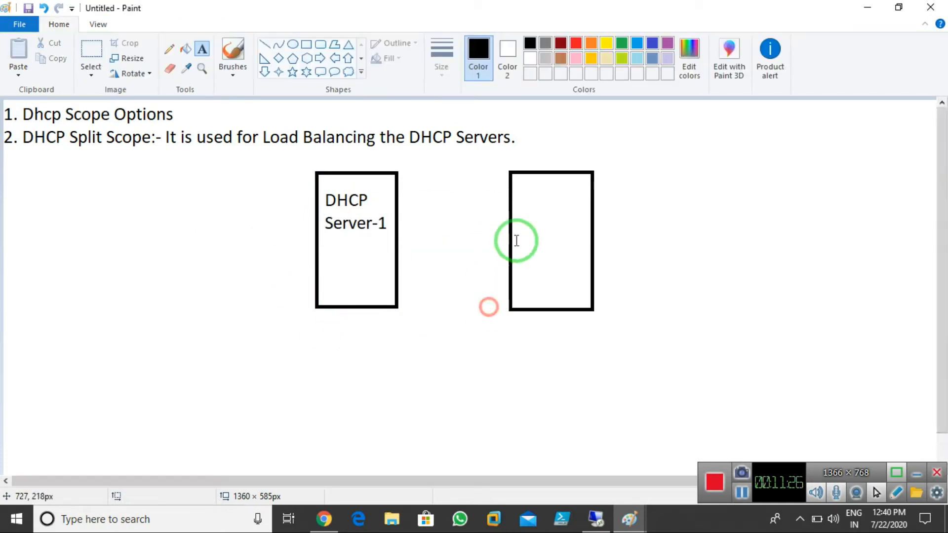
click(514, 200)
text(DHCP)
key(Return)
text(Server-2)
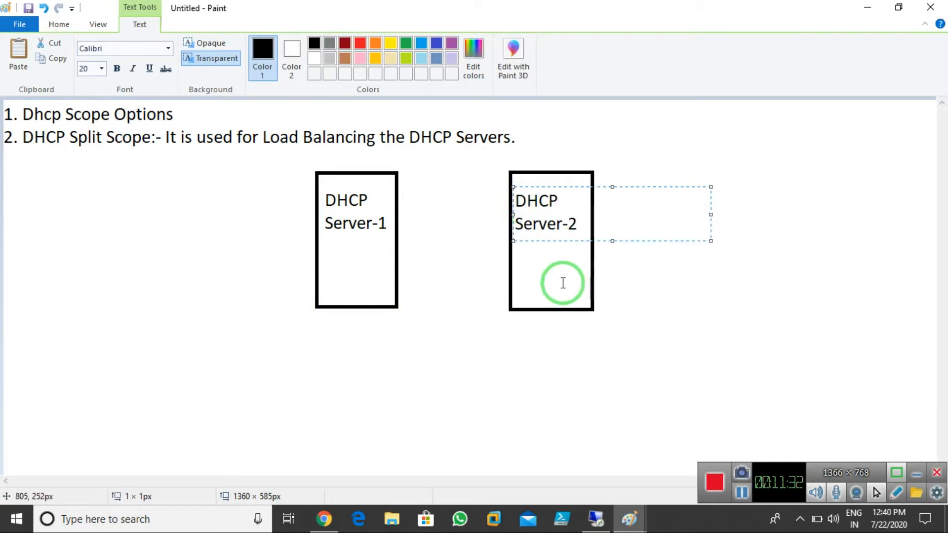
click(563, 313)
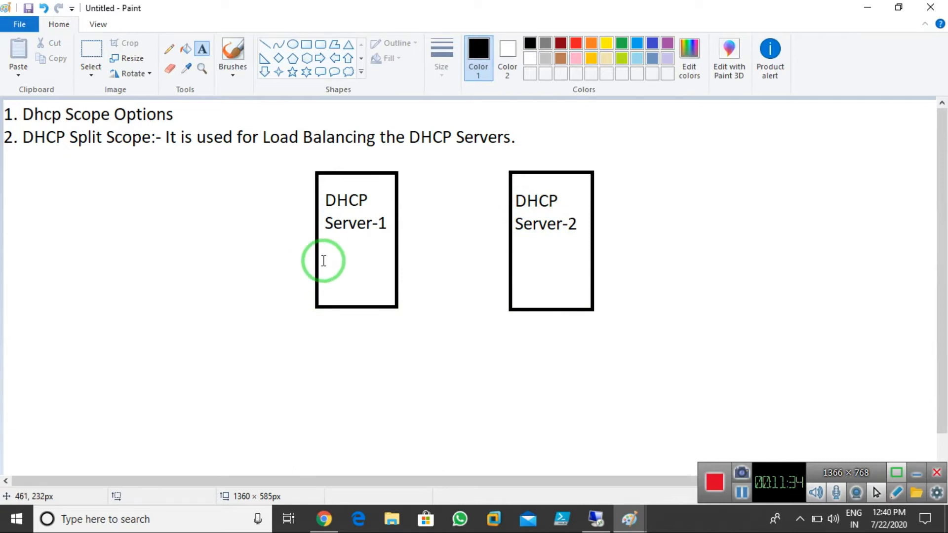
Add 'Scope-1:- 10.1.1.1 to 10.1.1.254' just below the Server-1 box
click(324, 260)
text(S)
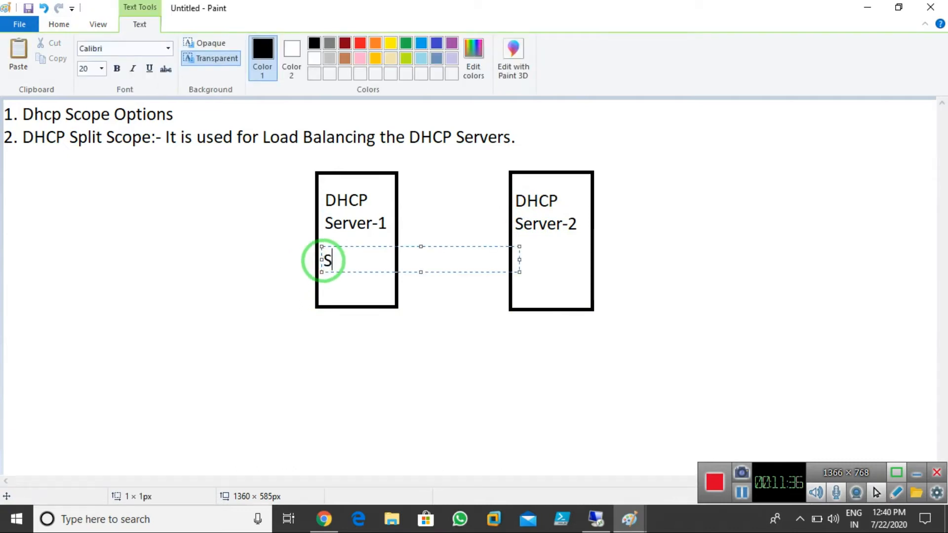
text(Cope-1)
click(341, 260)
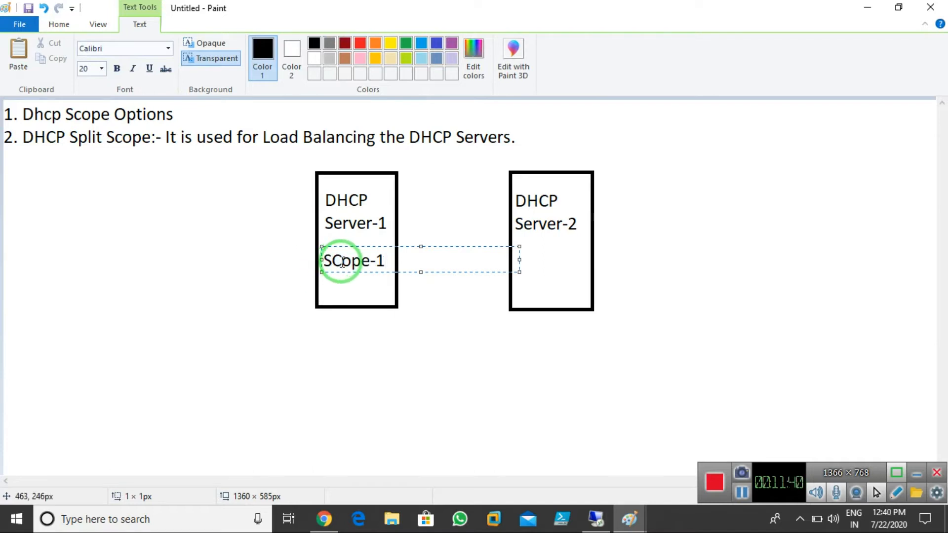
key(BackSpace)
text(c)
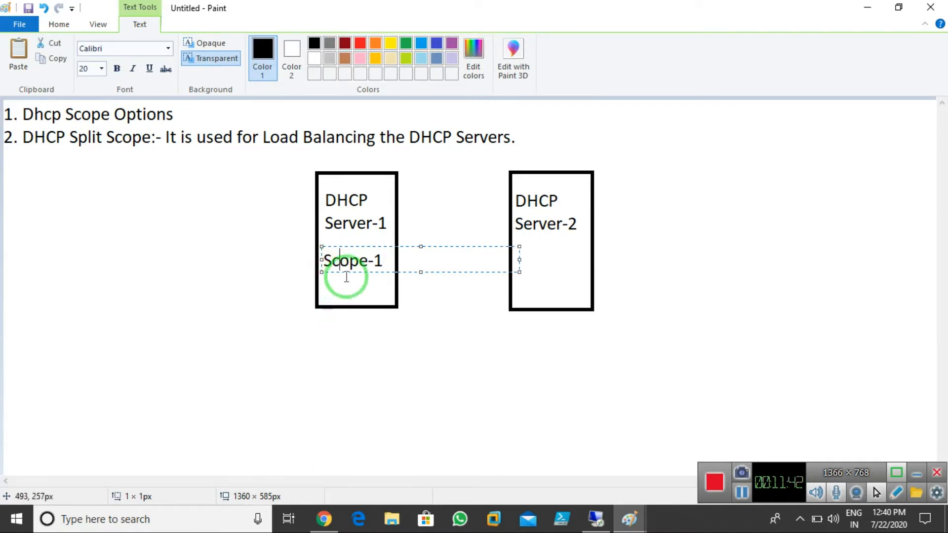
drag(354, 246, 330, 311)
click(364, 325)
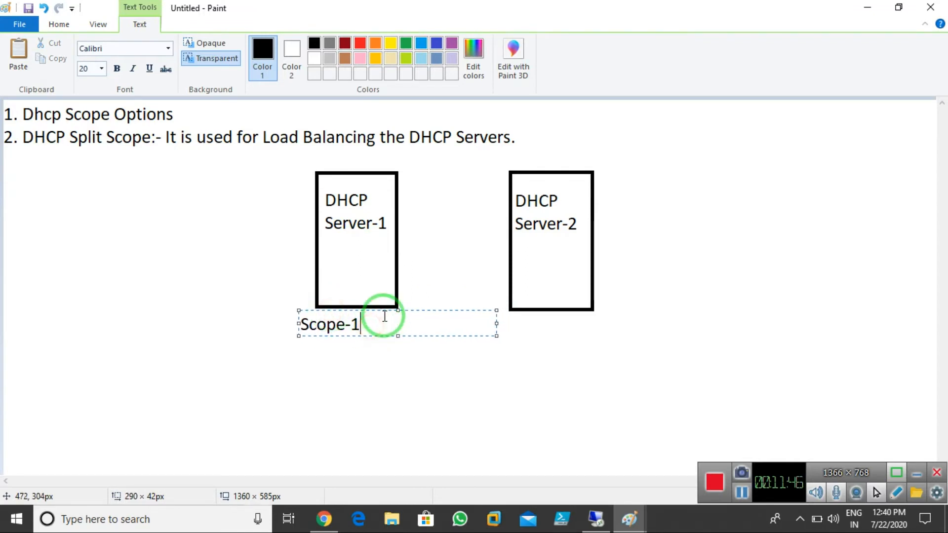
text(;-)
key(Return)
key(Left)
key(Left)
text(:)
key(Down)
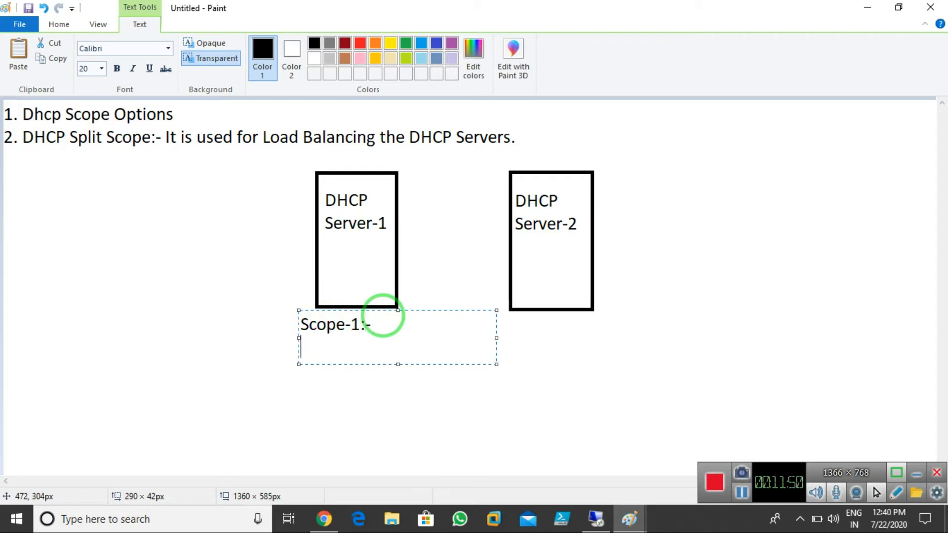
text(10.1.1.1)
key(BackSpace)
text(1 )
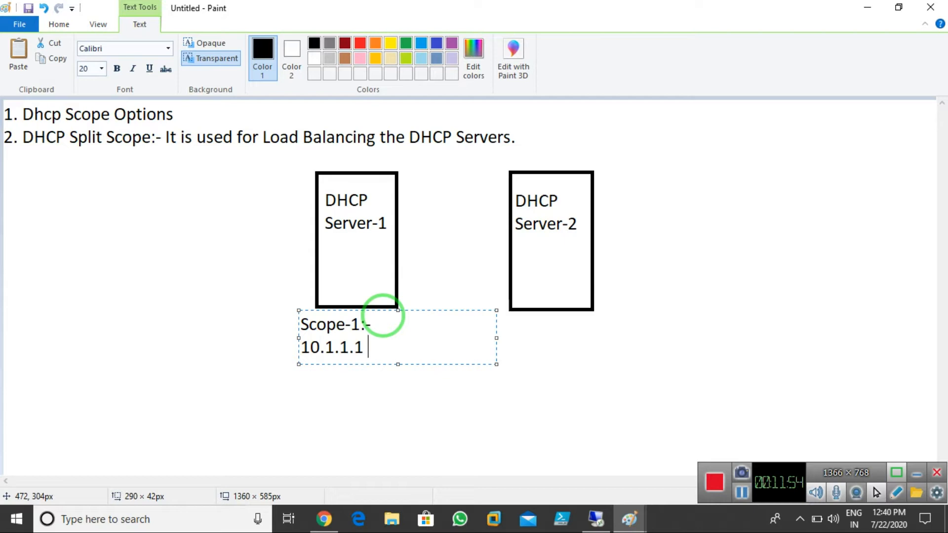
text(to 10.1.1.254)
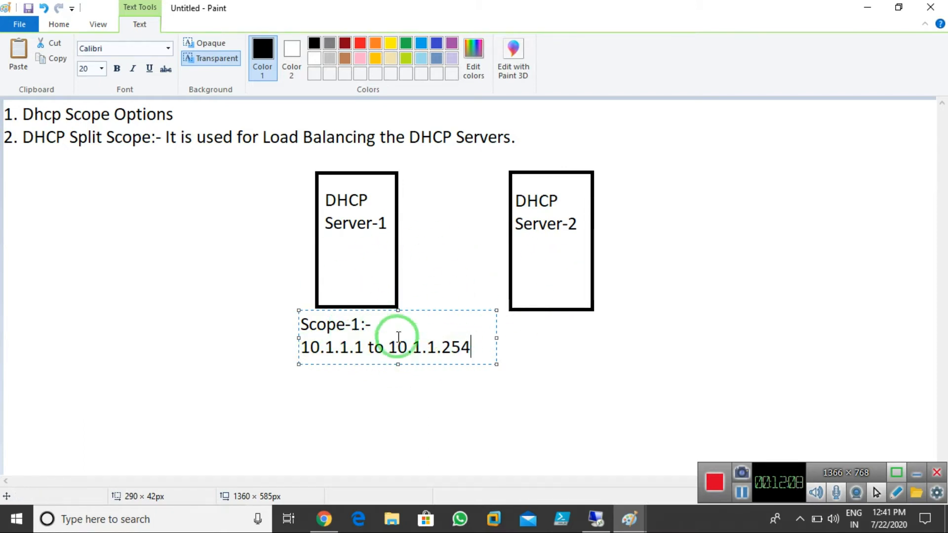
click(329, 259)
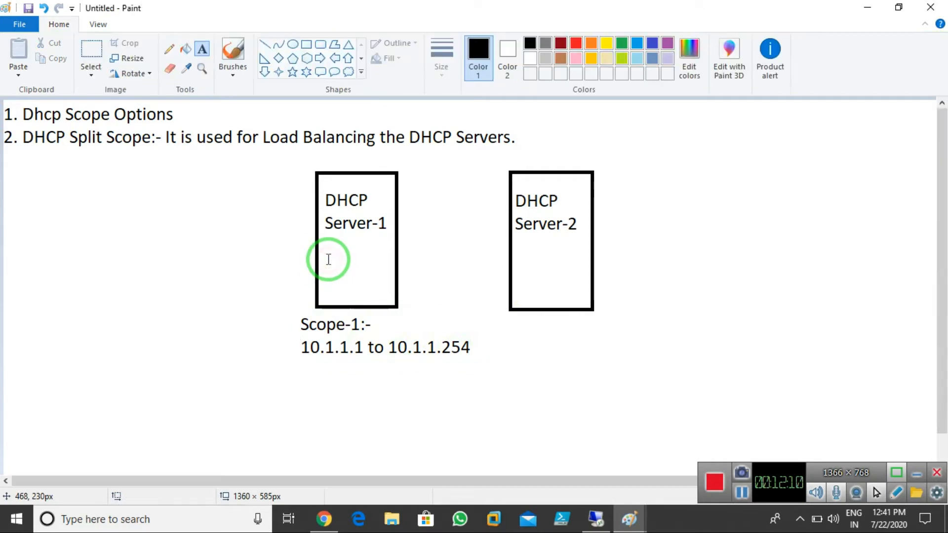
Add '40%' inside the Server-1 box and '60%' inside the Server-2 box
click(329, 259)
text(40%)
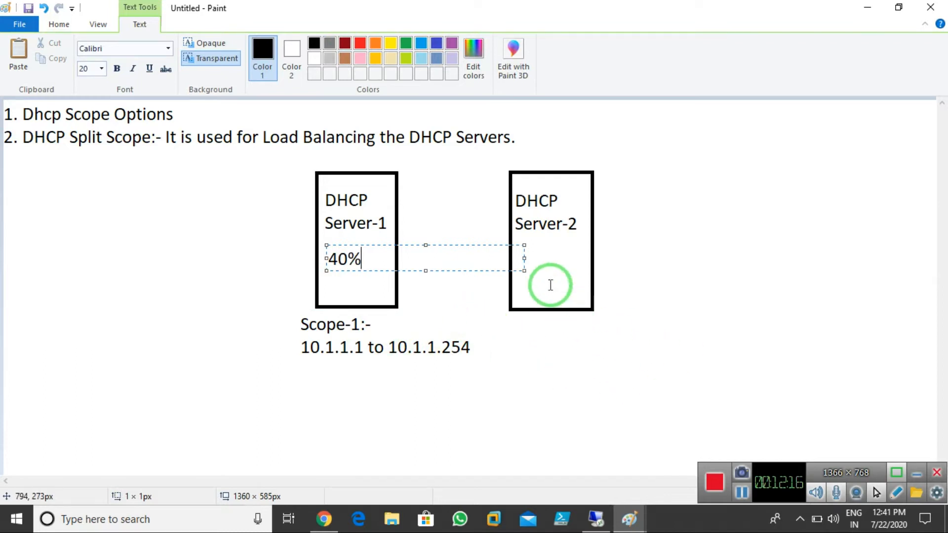
click(526, 266)
click(528, 258)
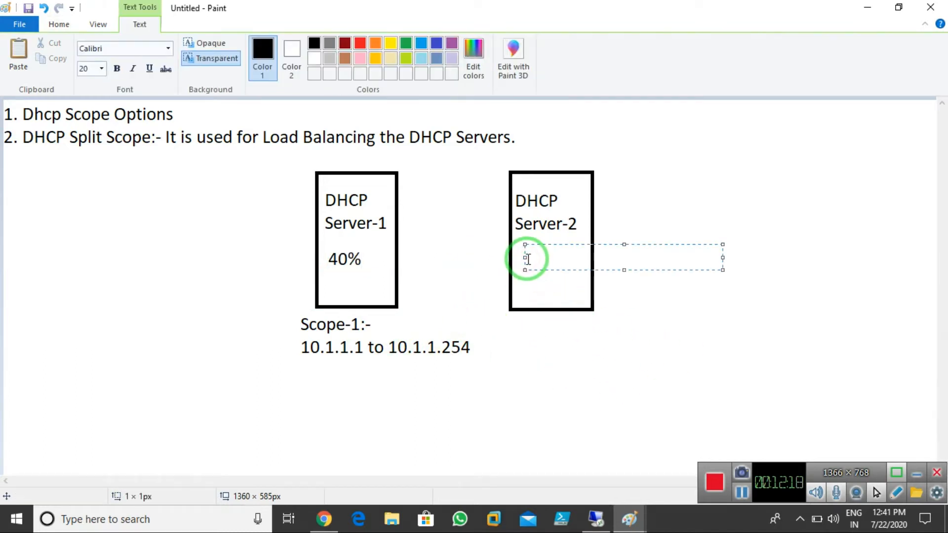
text(60%)
click(562, 369)
With a thick red brush, draw arrows to both servers, underline Split Scope, cross Server-1, tick Server-2
click(249, 60)
click(441, 59)
click(473, 159)
click(576, 43)
mouse_move(296, 341)
mouse_down()
mouse_move(275, 258)
mouse_move(303, 244)
mouse_move(290, 247)
mouse_move(300, 261)
mouse_up()
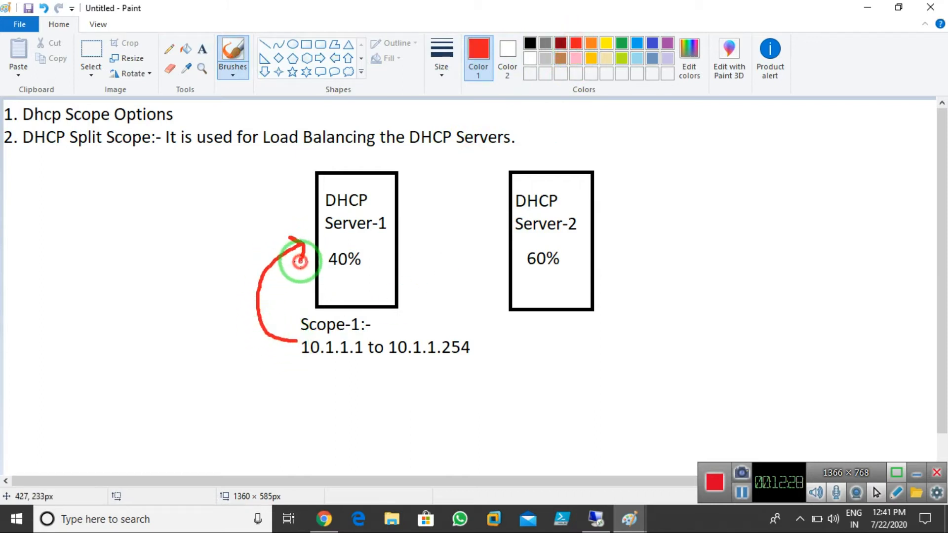
mouse_move(481, 345)
mouse_down()
mouse_move(647, 250)
mouse_move(612, 239)
mouse_move(629, 256)
mouse_up()
drag(68, 150, 163, 147)
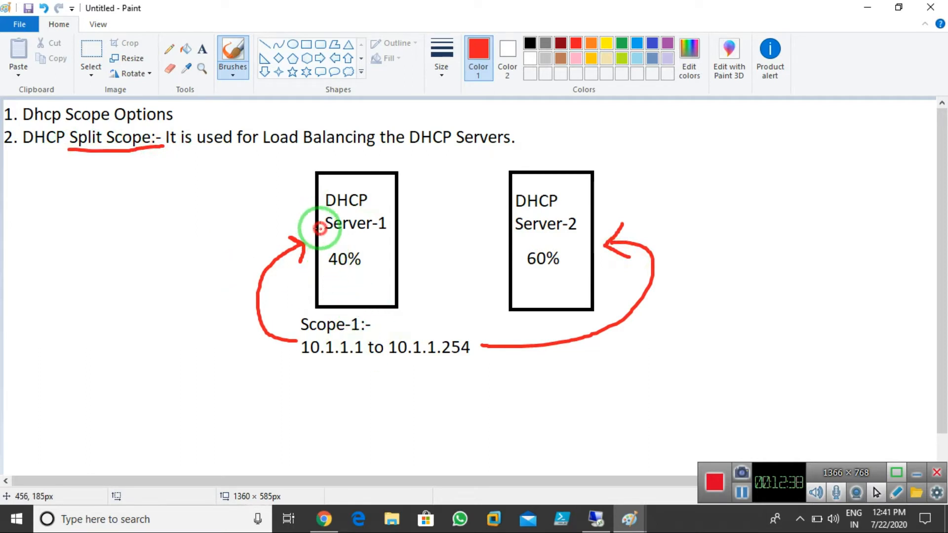
drag(320, 229, 393, 281)
drag(370, 231, 329, 296)
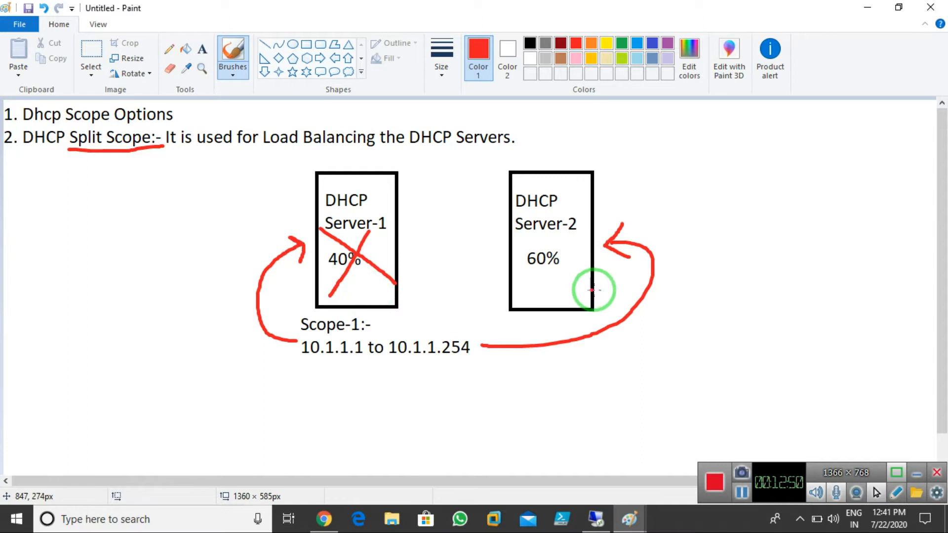
mouse_move(539, 272)
mouse_down()
mouse_move(551, 289)
mouse_move(599, 243)
mouse_up()
drag(540, 292, 582, 271)
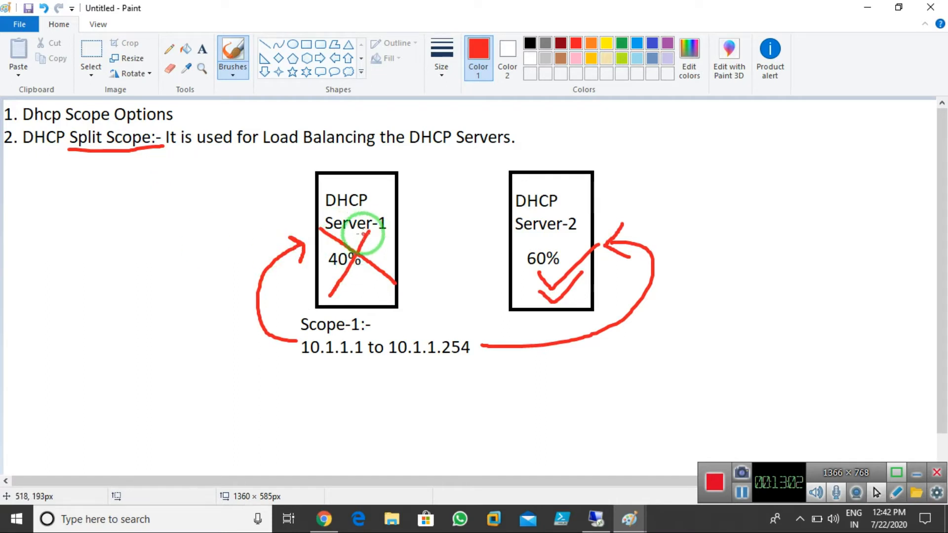
drag(367, 238, 385, 202)
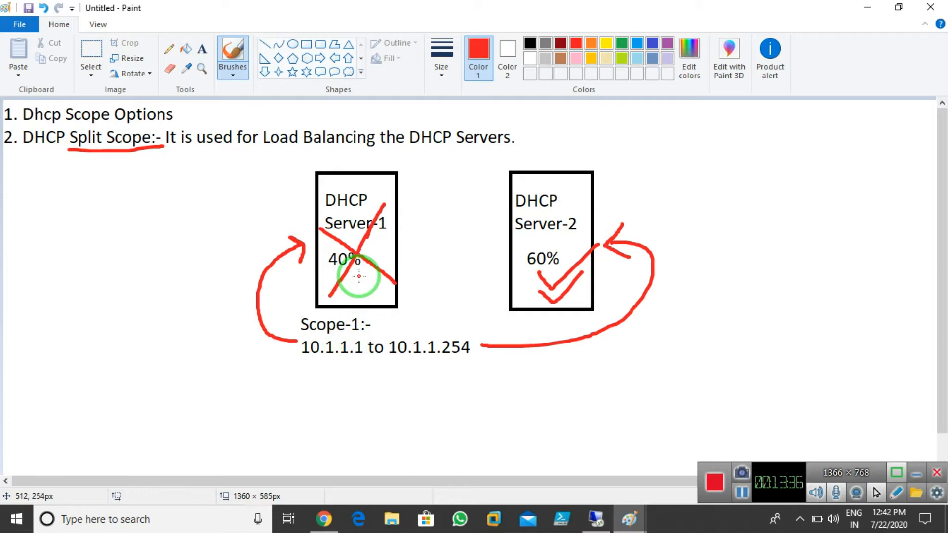
Undo the red annotations and relabel both server boxes with 50 % shares
key(ctrl+z)
key(ctrl+z)
key(ctrl+z)
key(ctrl+z)
key(ctrl+z)
key(ctrl+z)
key(ctrl+z)
key(ctrl+z)
key(ctrl+z)
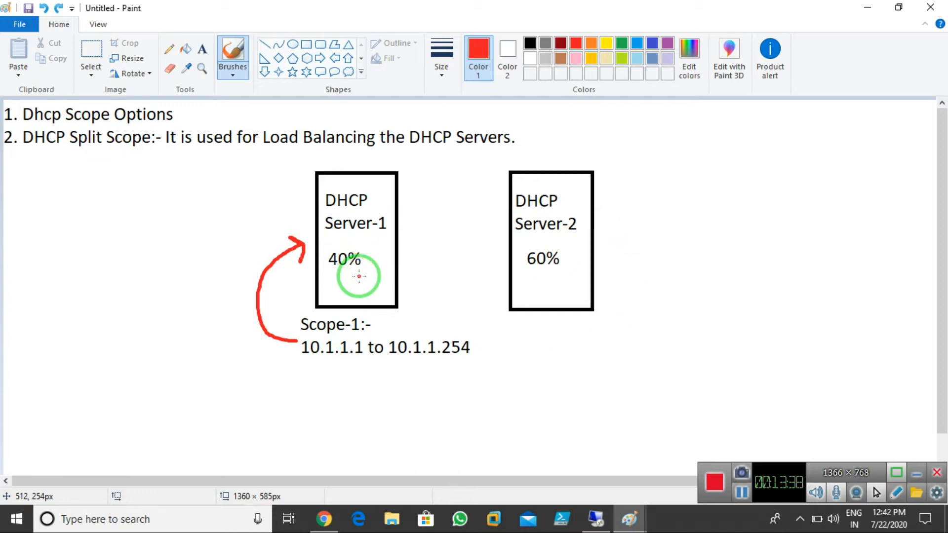
key(ctrl+z)
key(ctrl+z)
key(ctrl+z)
click(202, 49)
click(327, 249)
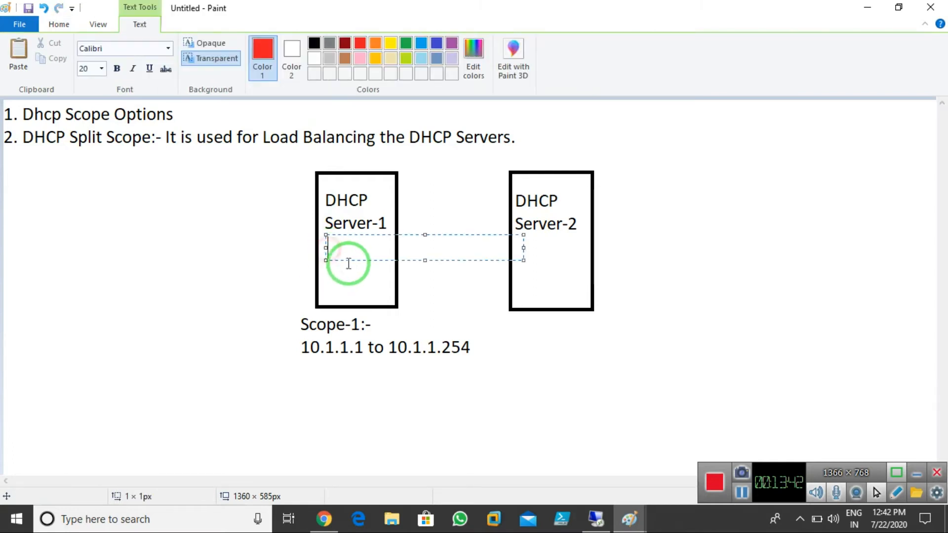
text(50 %)
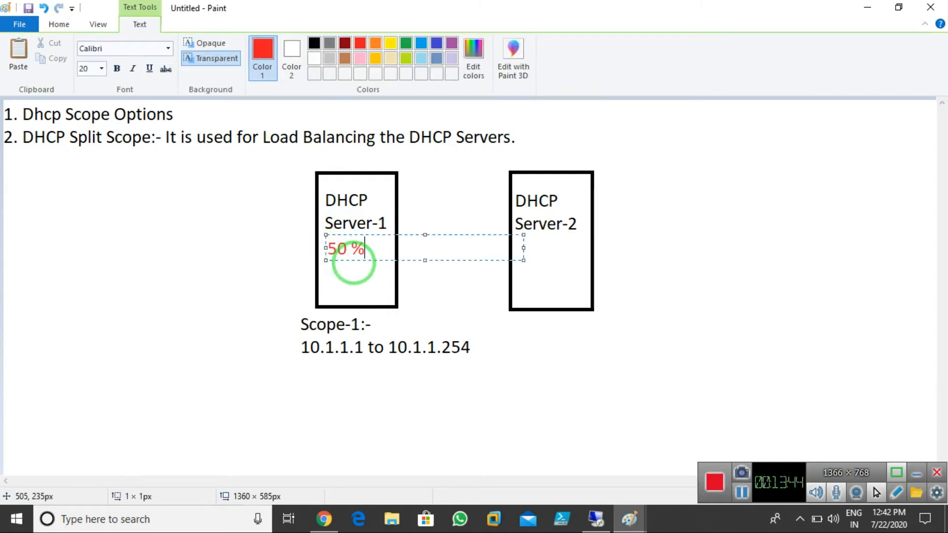
click(527, 264)
text(50)
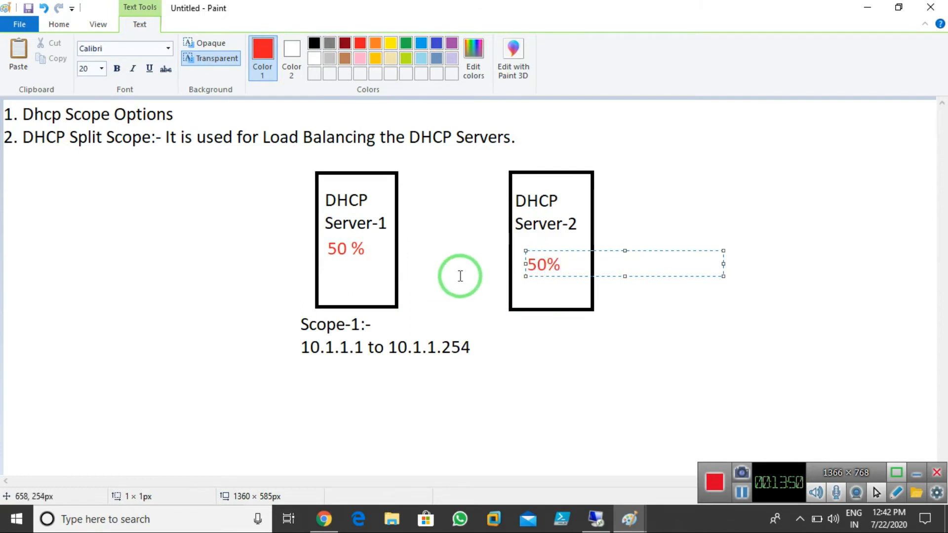
click(460, 272)
Try a blue cross over Server-1, then undo the whole split-scope diagram and restore black
click(229, 54)
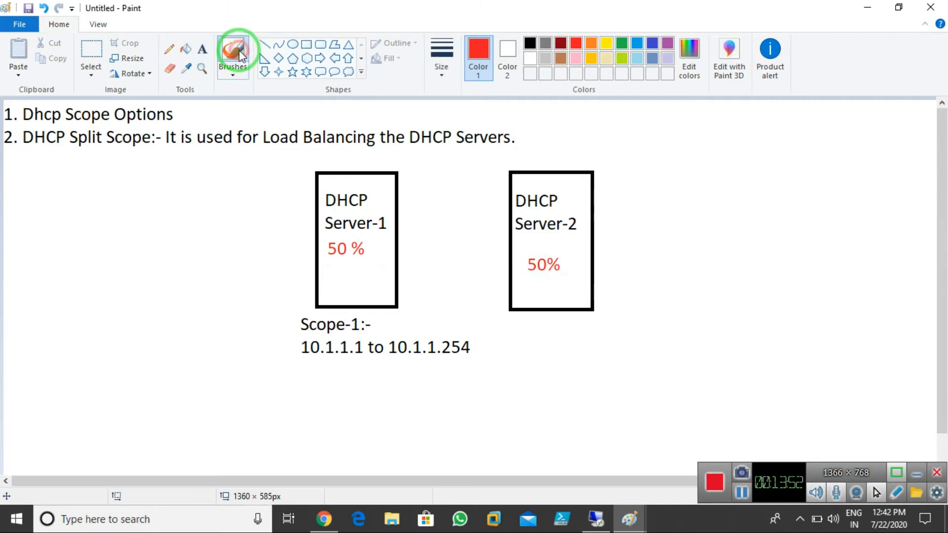
click(653, 43)
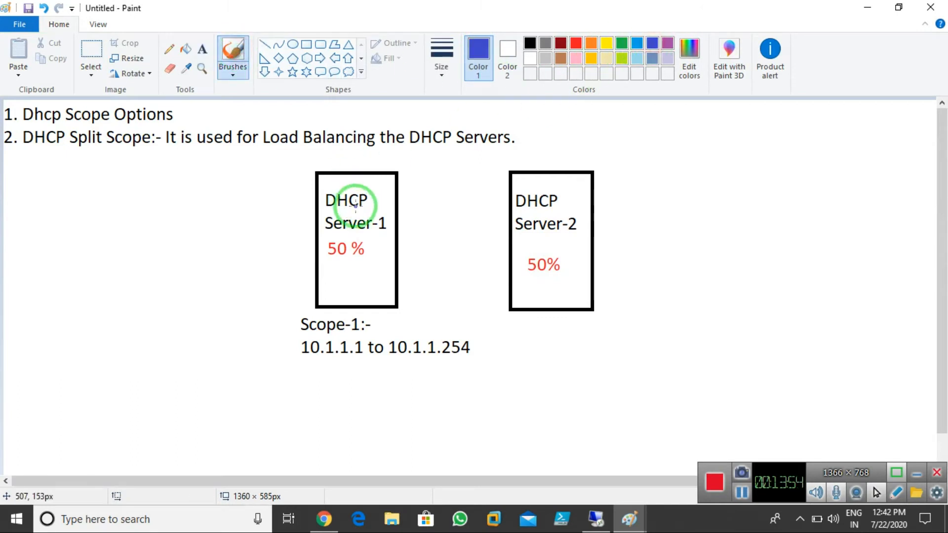
drag(328, 184, 389, 284)
mouse_move(371, 188)
mouse_down()
mouse_move(327, 284)
mouse_move(360, 258)
mouse_move(360, 230)
mouse_move(318, 254)
mouse_move(362, 265)
mouse_up()
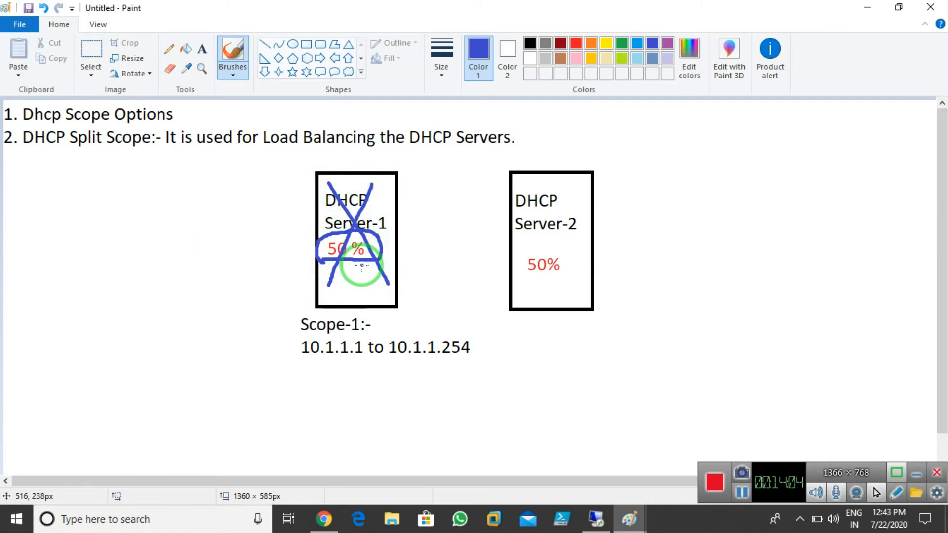
key(ctrl+z)
key(ctrl+z)
key(ctrl+z)
key(ctrl+z)
key(ctrl+z)
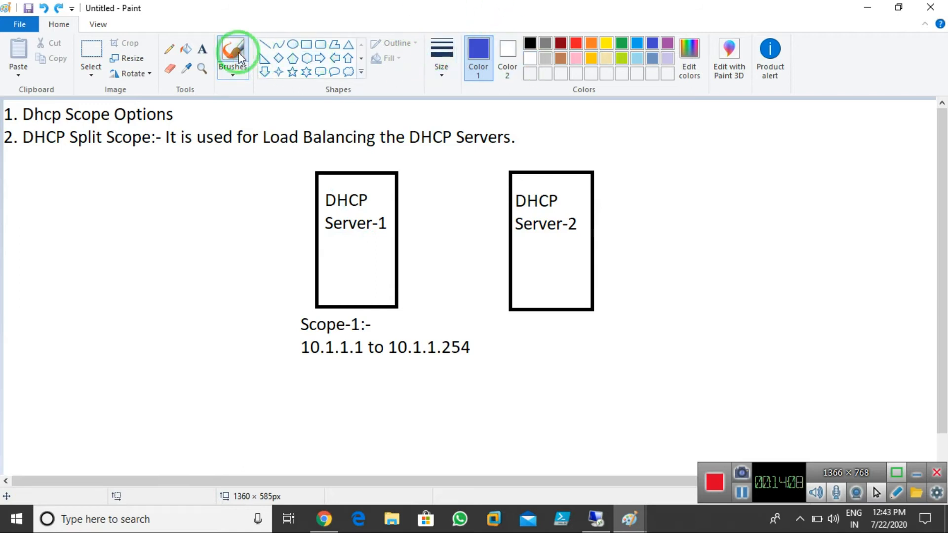
click(530, 43)
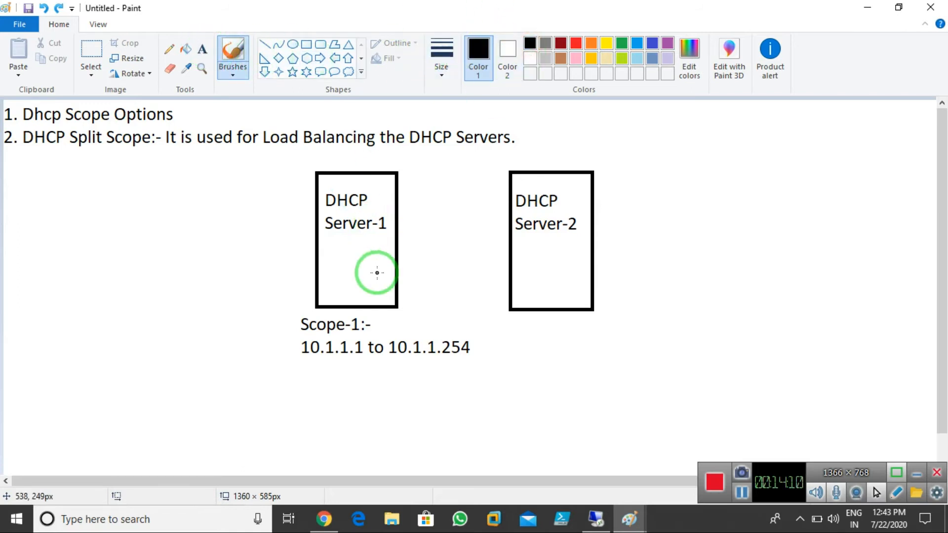
key(ctrl+z)
key(ctrl+z)
key(ctrl+z)
key(ctrl+z)
key(ctrl+z)
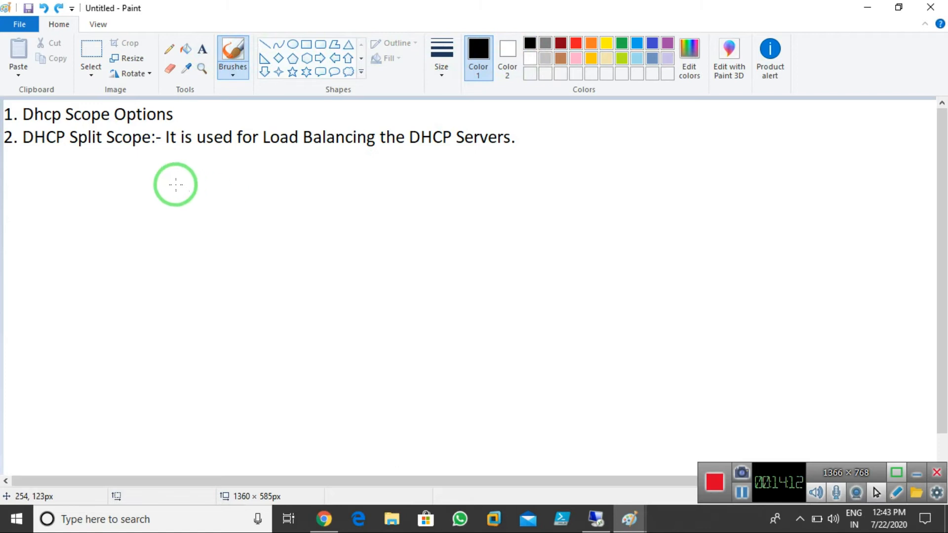
Start line 3 below the Split Scope note with '3. DHCP Failover:-'
click(202, 55)
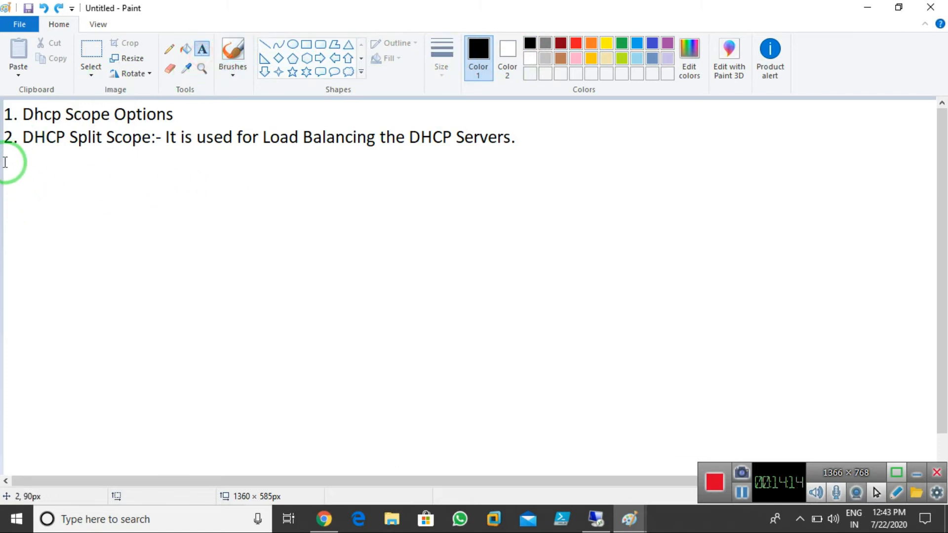
click(6, 157)
text(3. DHCP Failover:-)
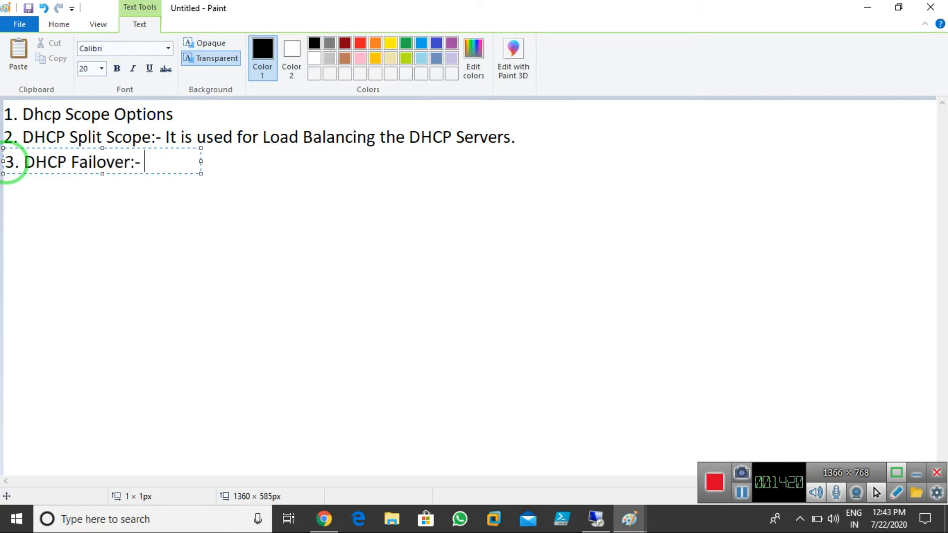
Complete the Failover line with 'It Is used to Provide High Availiability on Dhcp Server.'
drag(201, 162, 931, 140)
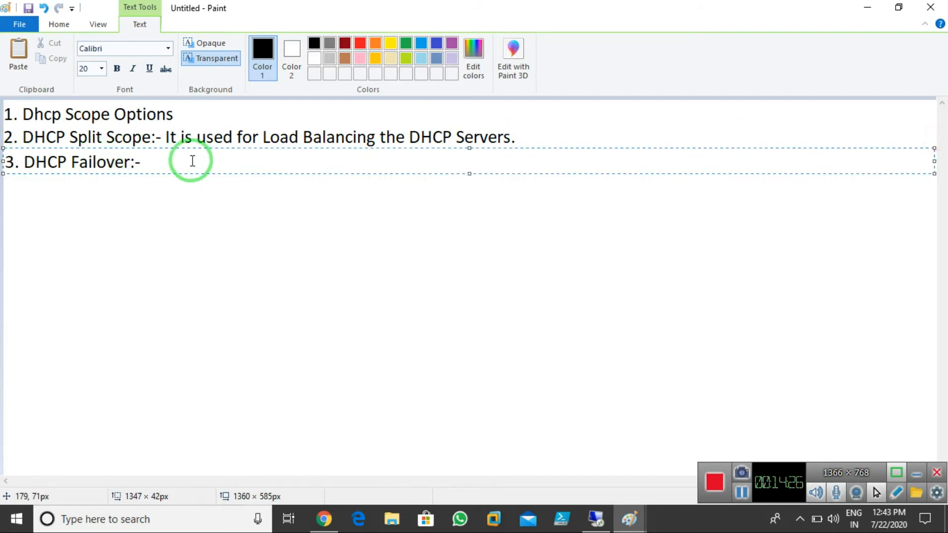
text(It Is used to )
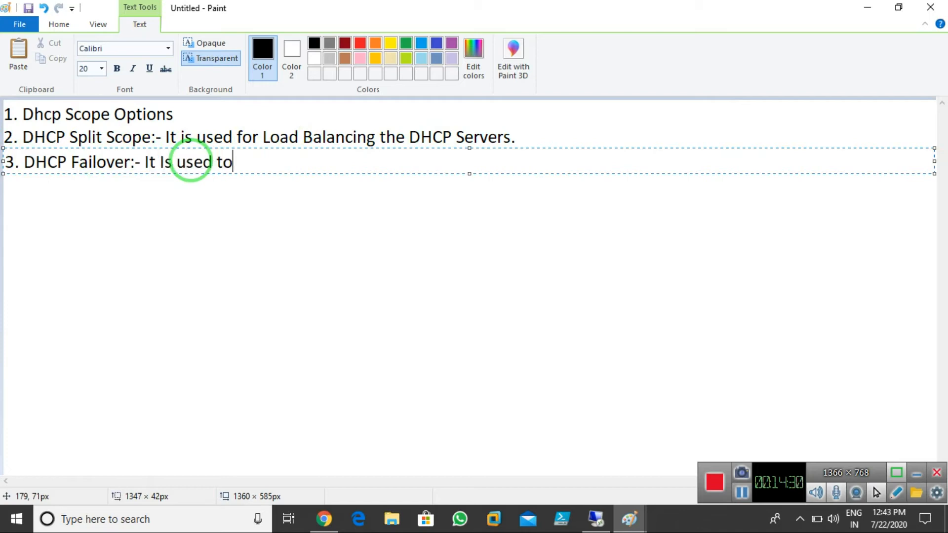
text(Provide )
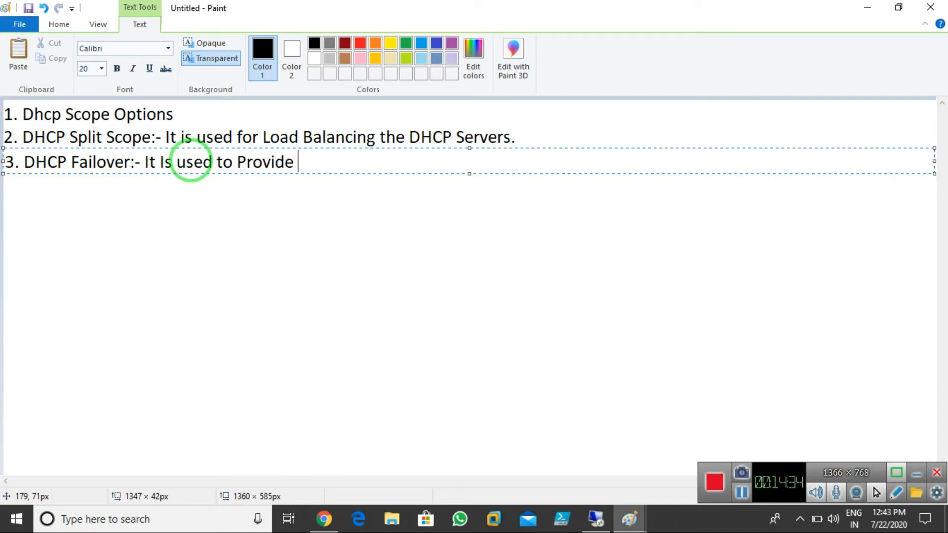
text(High Availiability)
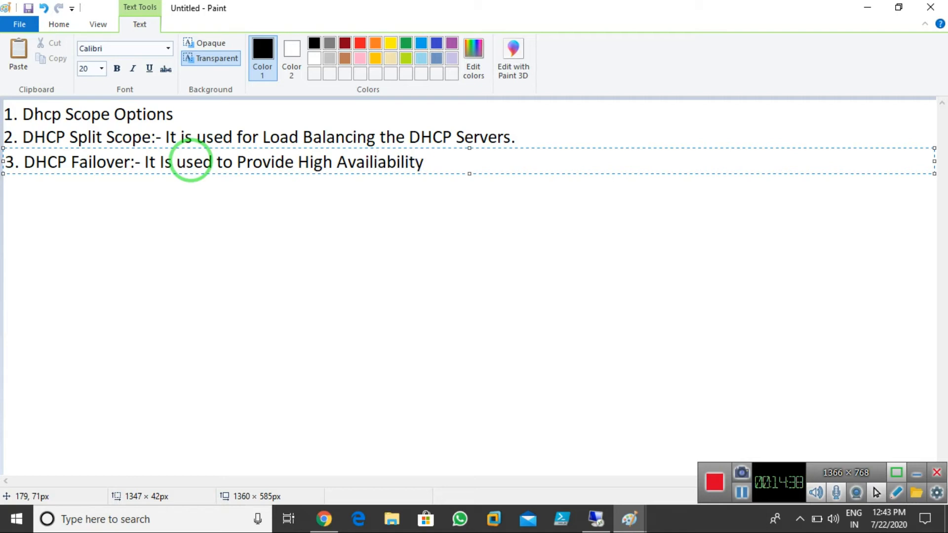
text( on DHcp Server.)
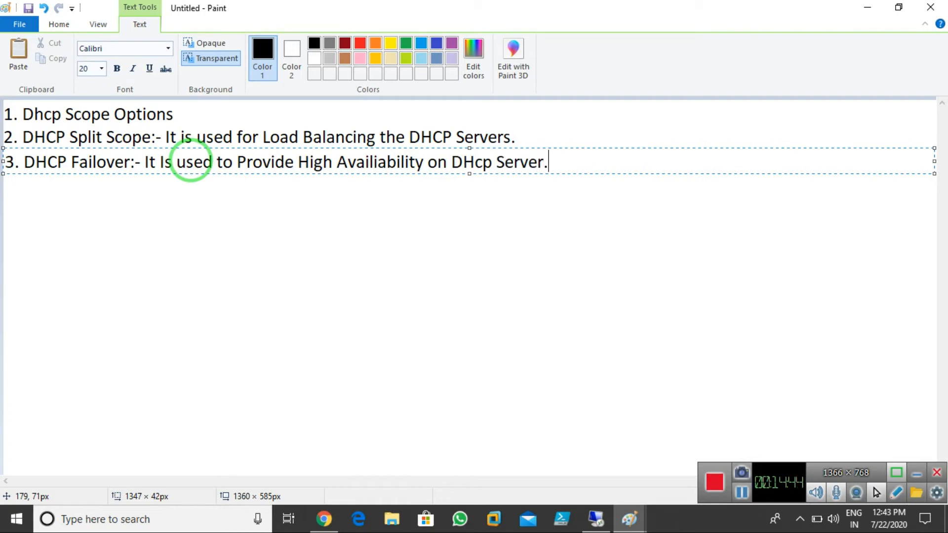
click(475, 163)
key(BackSpace)
text(h)
click(488, 254)
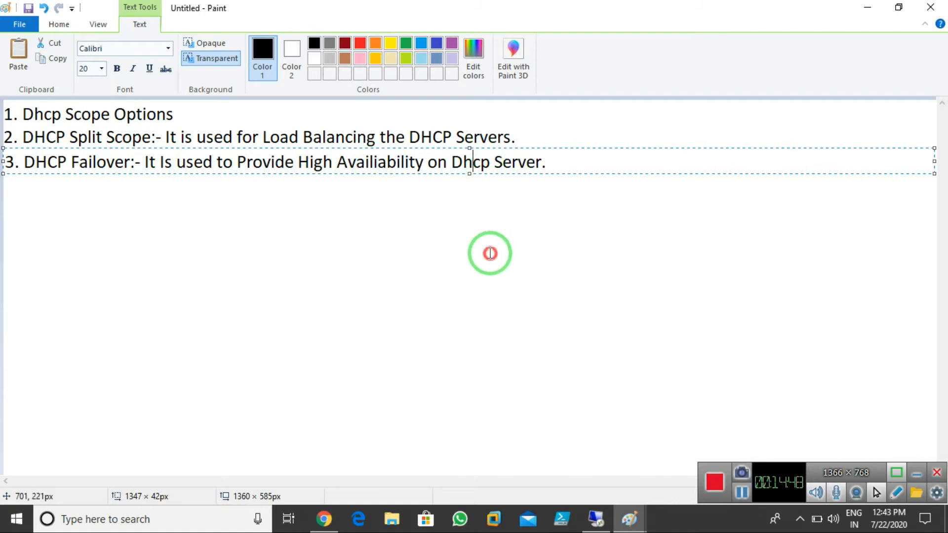
Draw two tall boxes, then undo them and redo the accidentally undone failover line
click(306, 44)
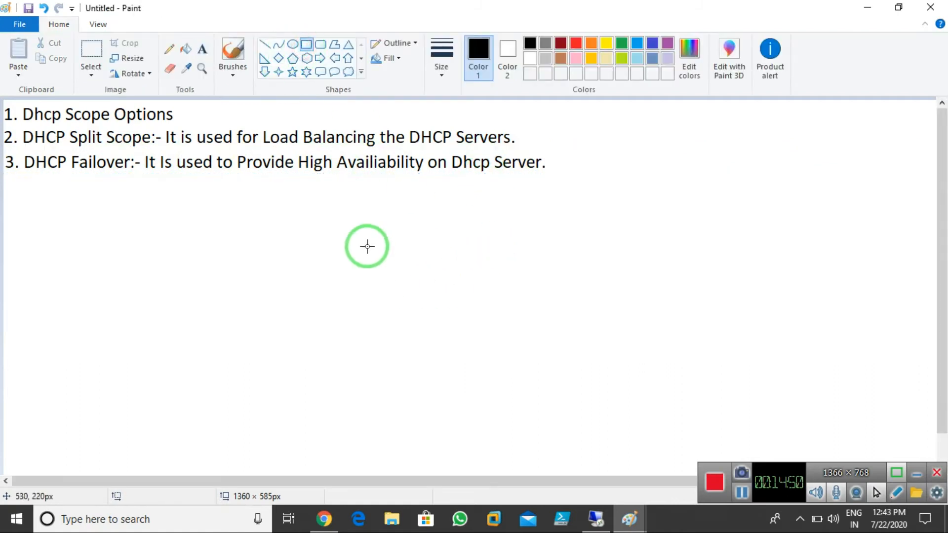
mouse_move(330, 193)
mouse_down()
mouse_move(415, 318)
mouse_move(410, 351)
mouse_move(420, 357)
mouse_up()
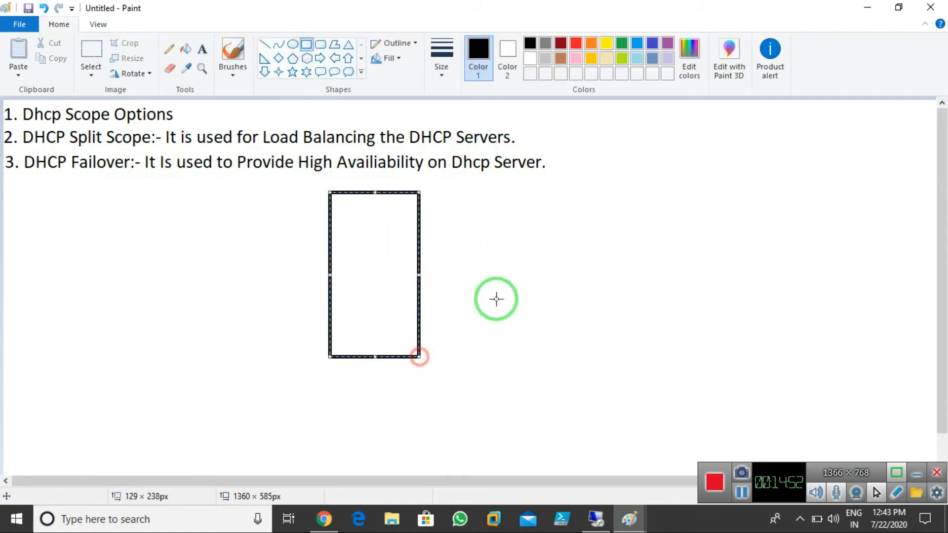
drag(495, 189, 584, 357)
click(721, 290)
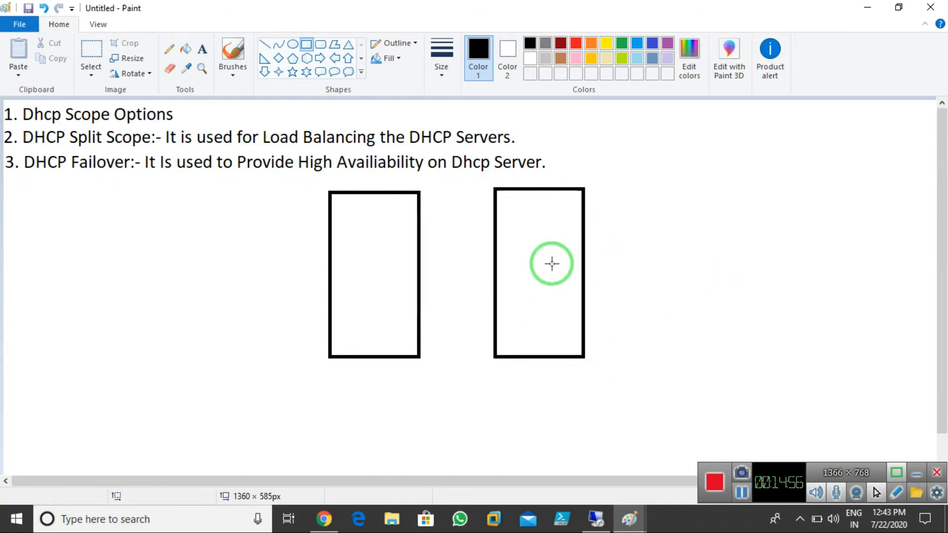
key(ctrl+z)
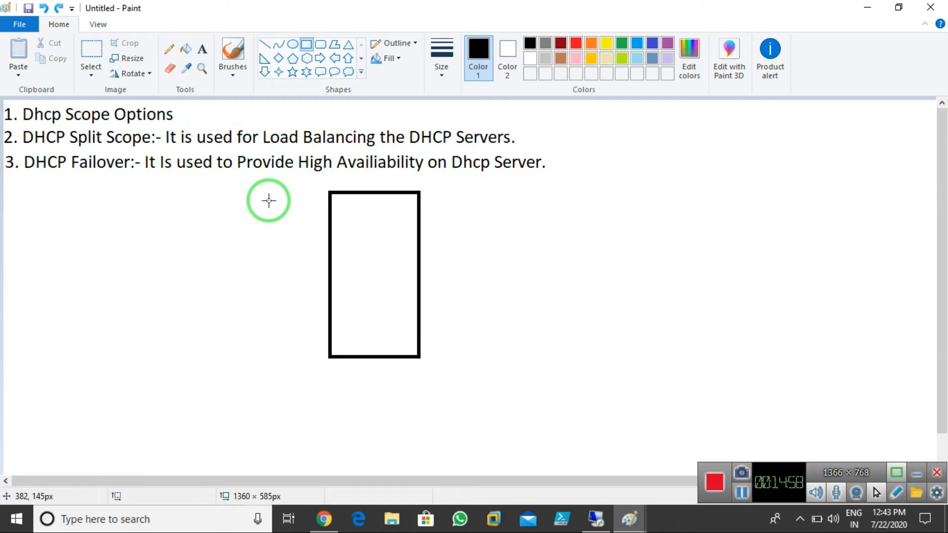
key(ctrl+z)
key(ctrl+z)
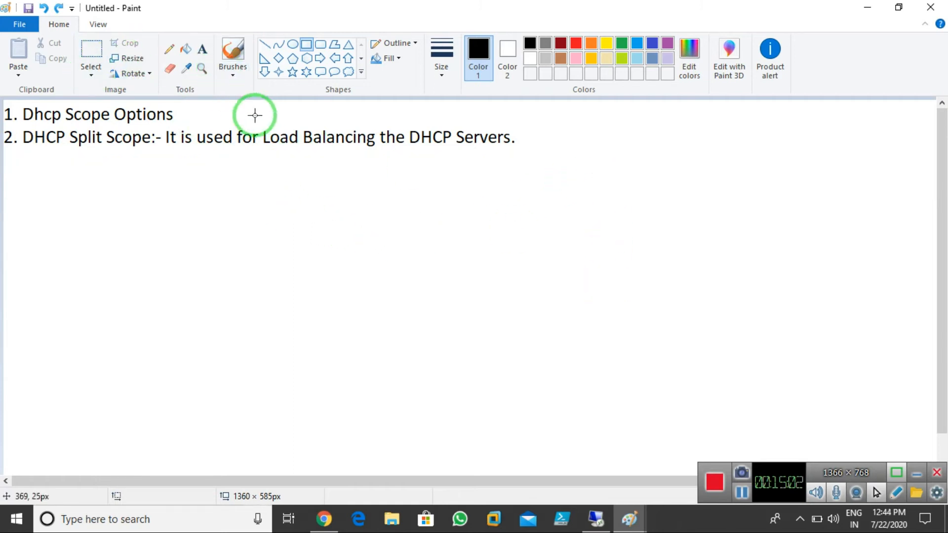
click(90, 49)
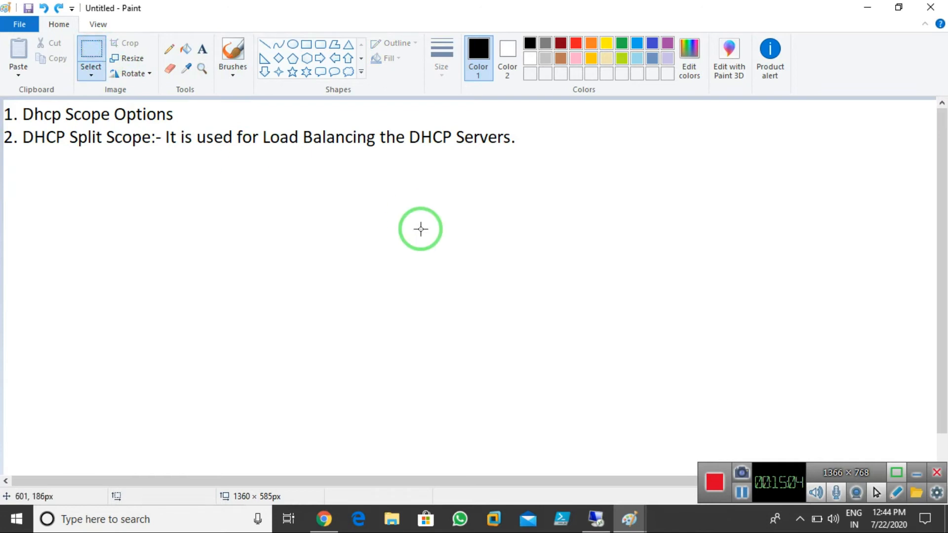
key(ctrl+y)
Redraw two tall rectangles side by side beneath the failover note
drag(584, 175, 614, 383)
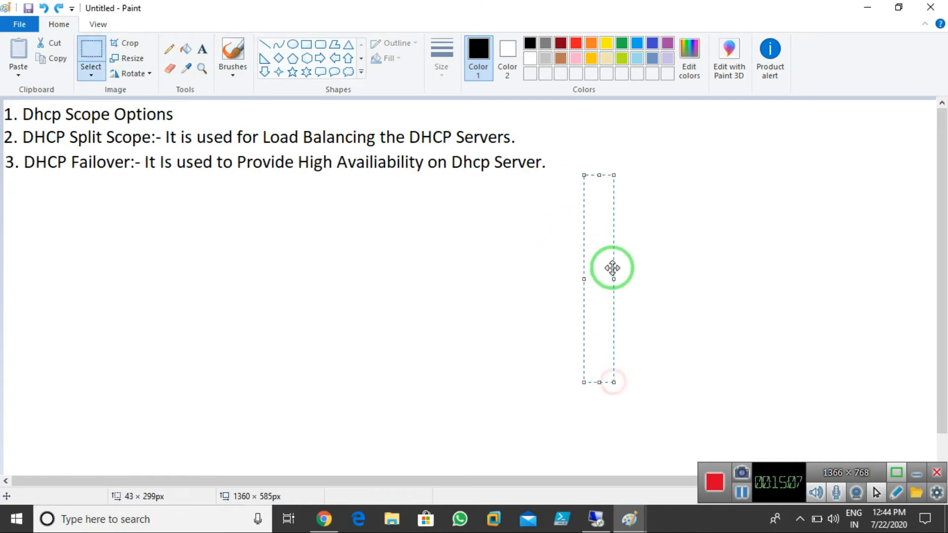
click(307, 44)
mouse_move(345, 191)
mouse_down()
mouse_move(389, 317)
mouse_move(429, 369)
mouse_up()
drag(515, 186, 614, 364)
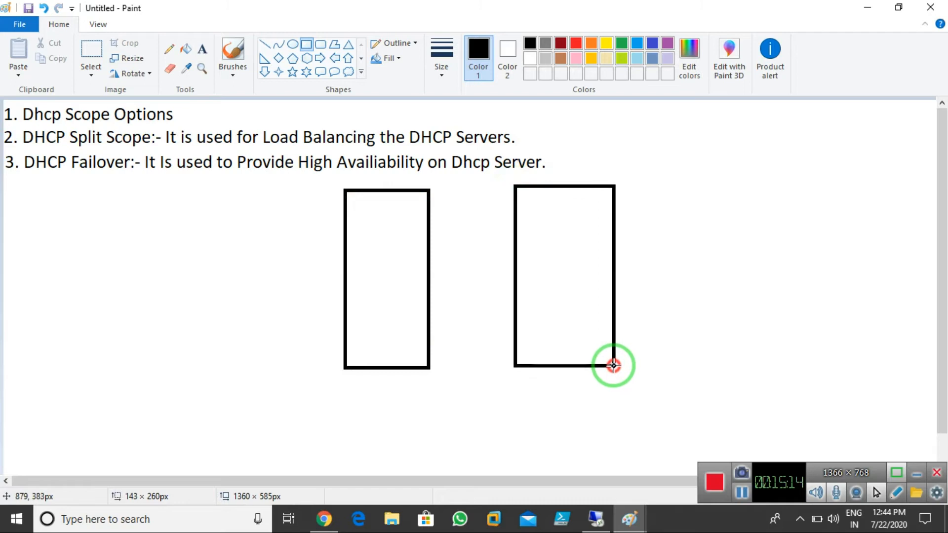
Label the two failover rectangles 'DHCP Server-01' and 'DHCP Server-02' on two lines each
click(202, 49)
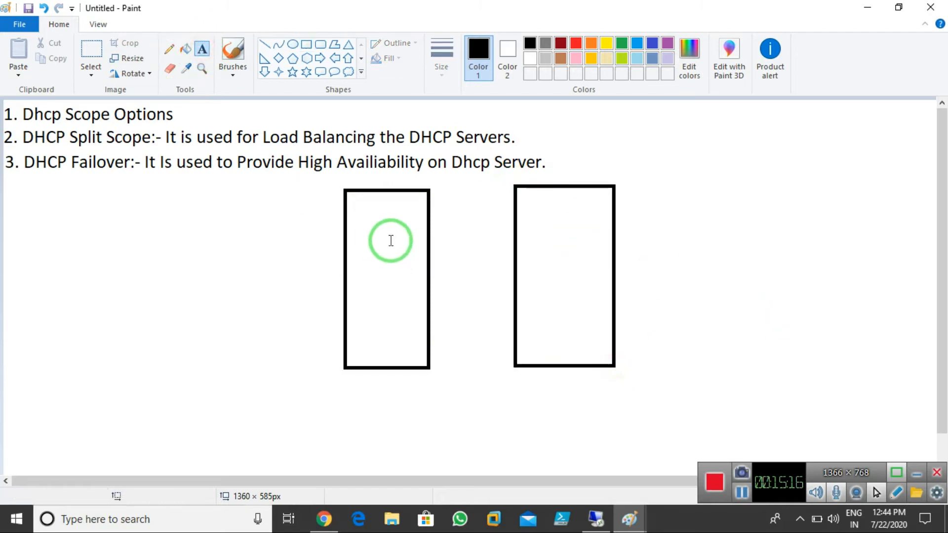
click(353, 202)
text(DHCP)
key(Return)
text(Server-01)
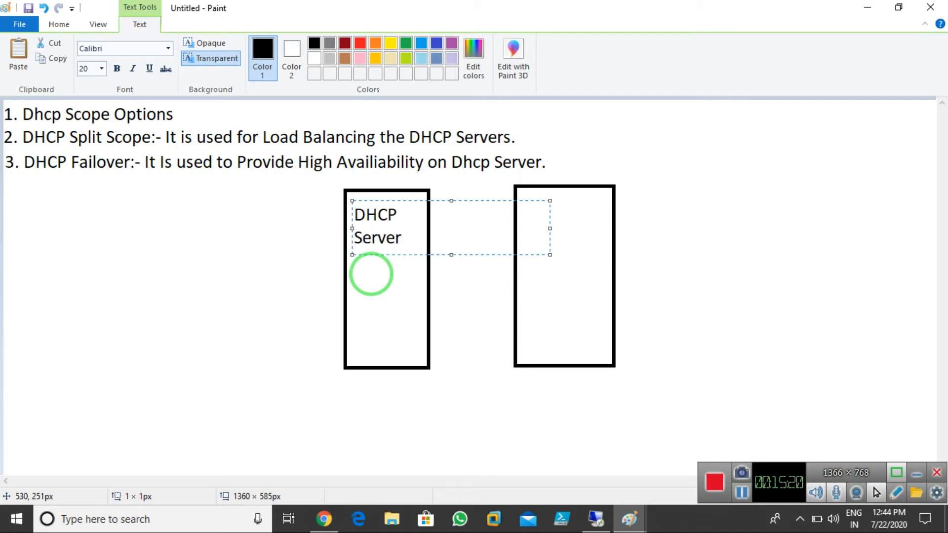
click(545, 267)
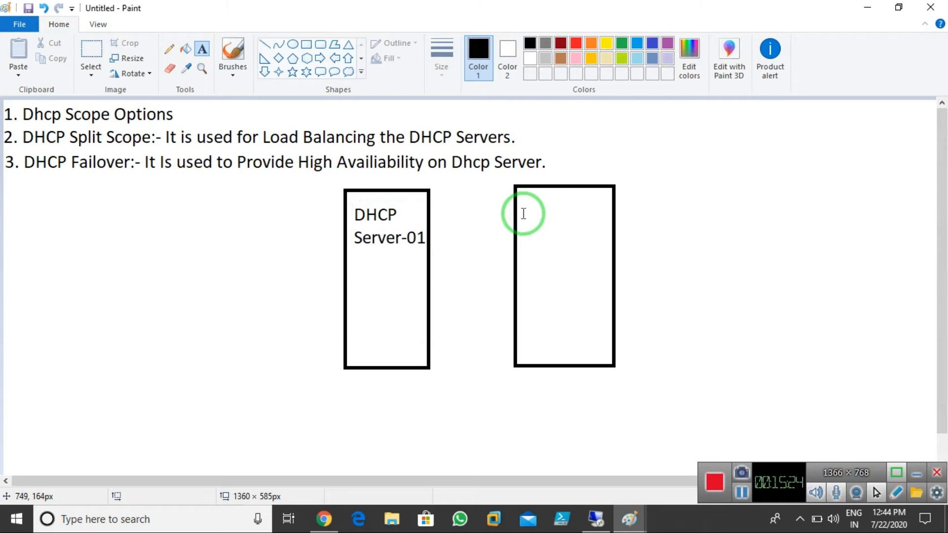
click(524, 212)
text(DHCP)
key(Return)
text(Server-03)
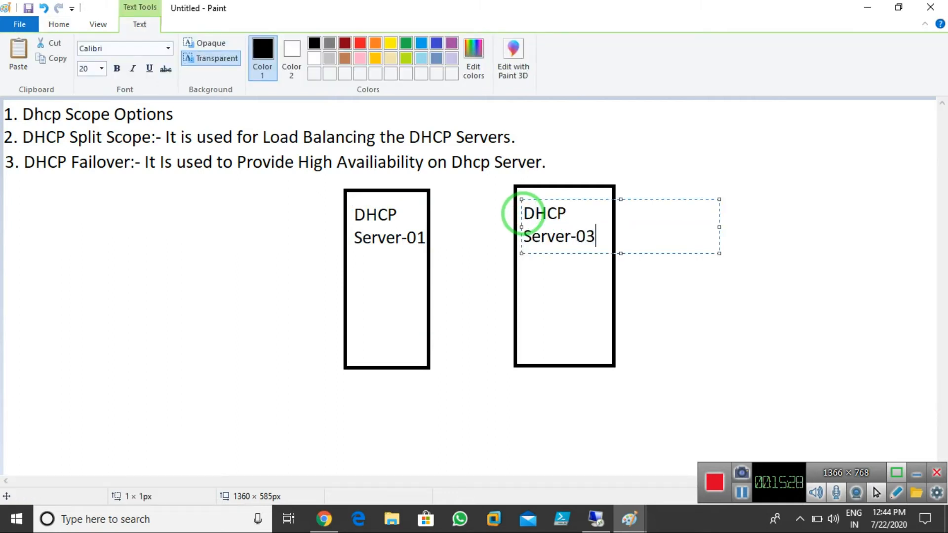
key(BackSpace)
text(2)
click(562, 310)
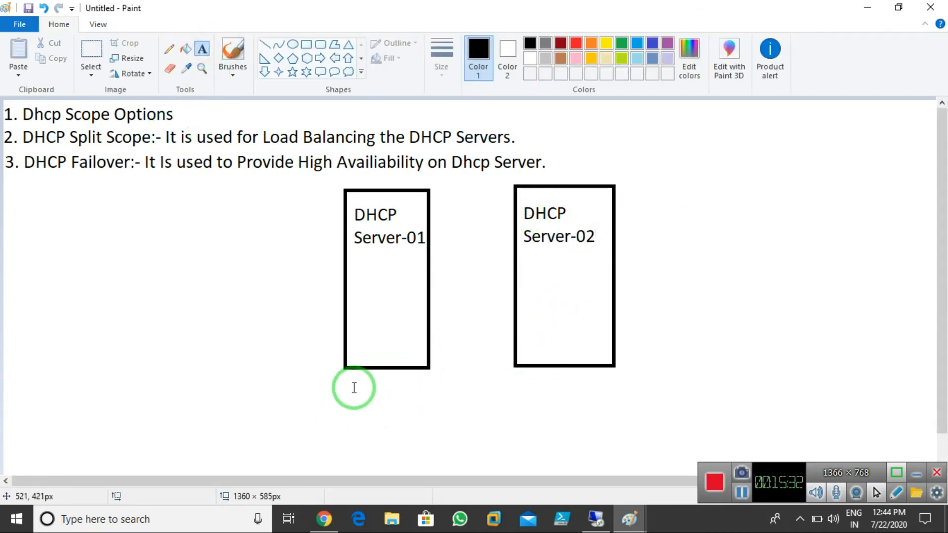
Add 'Scope-1' and '10.1.1.1 to 10.1.1.254' beneath the Server-01 box
click(337, 393)
text(Scope-1)
key(Return)
text(10.1.1.1 to 1)
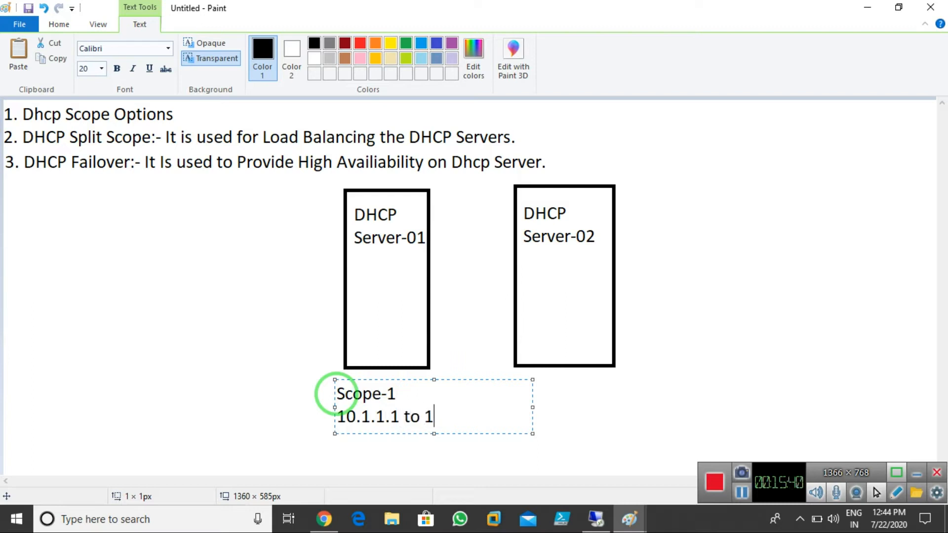
text(0.1.1.254)
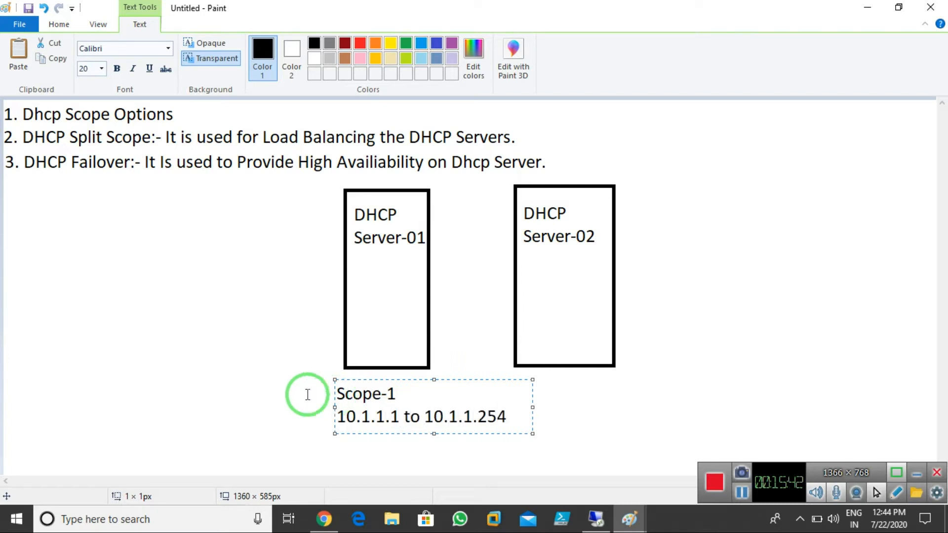
drag(383, 383, 353, 378)
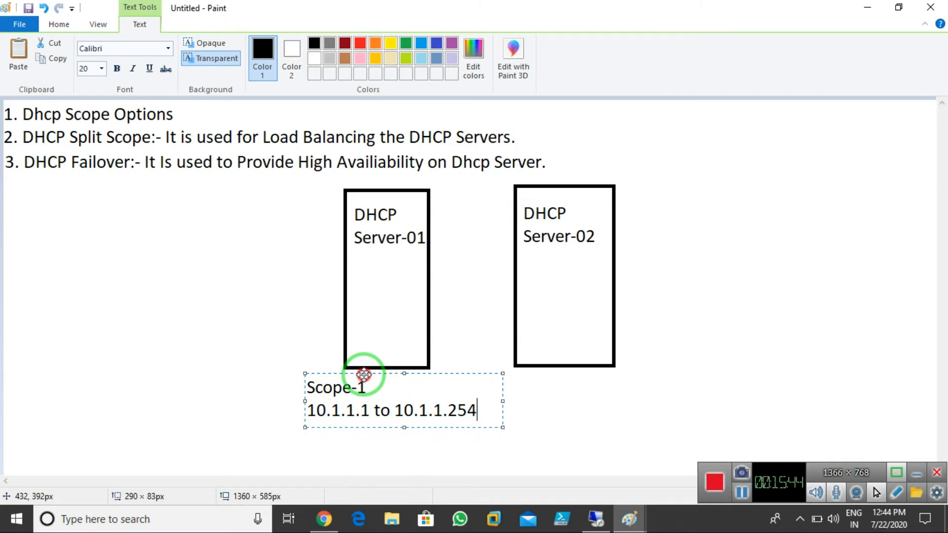
click(589, 416)
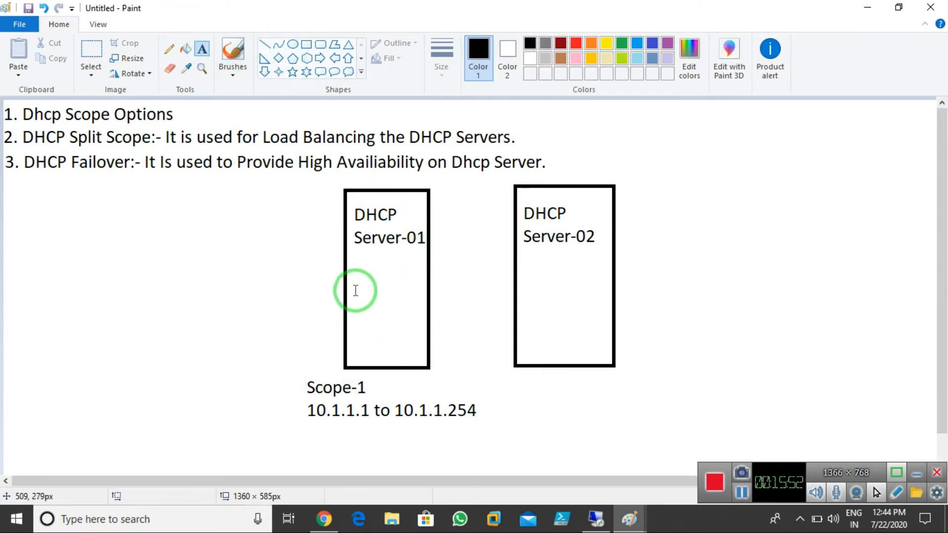
Write 'Active Primary' inside the Server-01 box and 'Stand by' inside the Server-02 box
click(353, 281)
text(A)
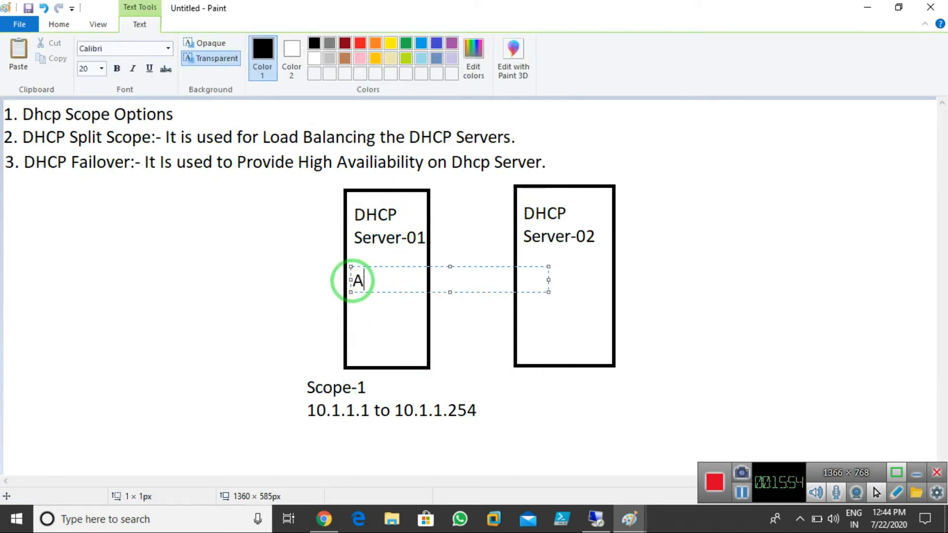
text(ctive)
key(Return)
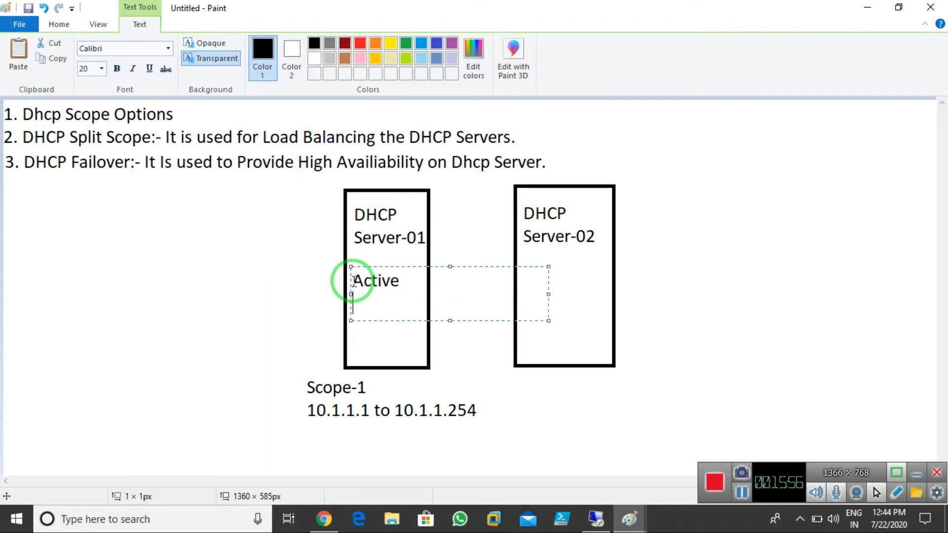
text(Primary)
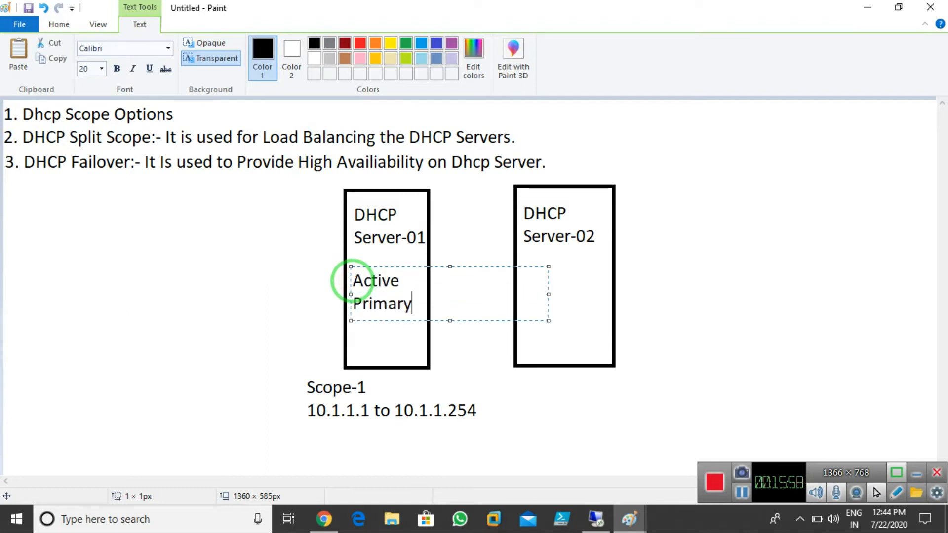
click(577, 328)
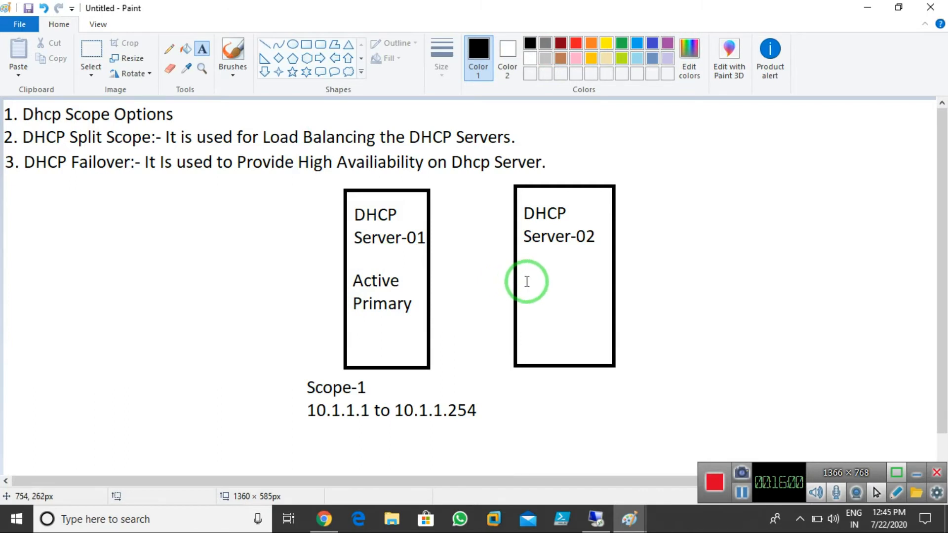
click(527, 282)
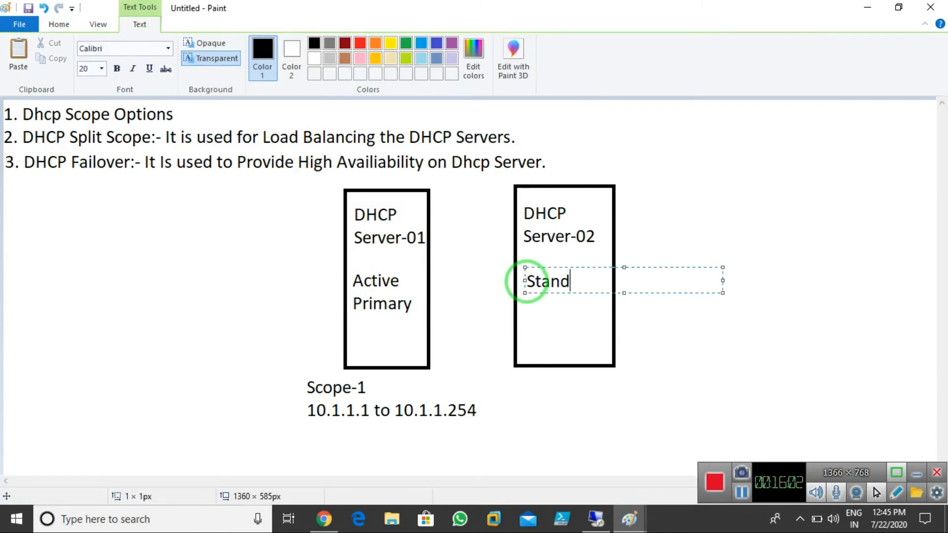
click(722, 330)
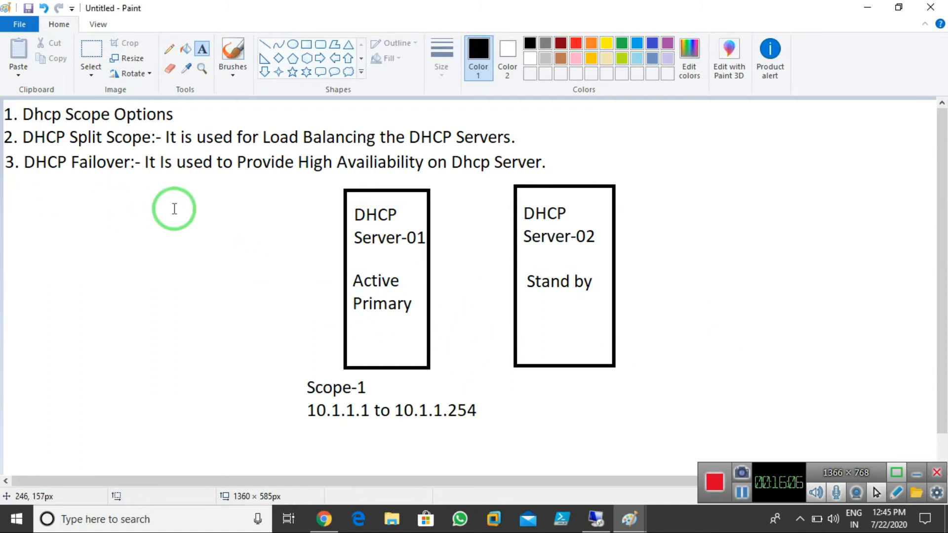
click(233, 53)
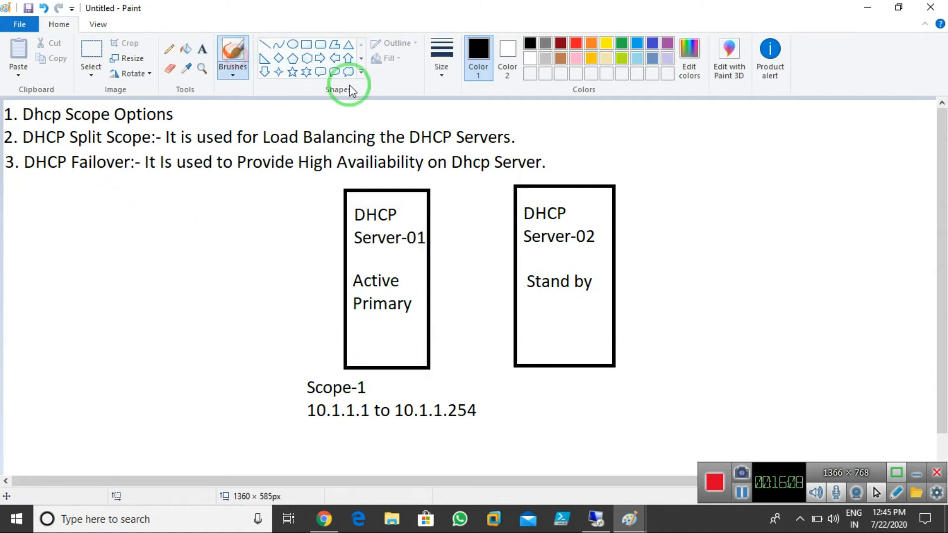
With a thicker red brush, arrow Scope-1 to Server-02, cross out Server-01, arrow below Stand by
click(440, 65)
click(467, 157)
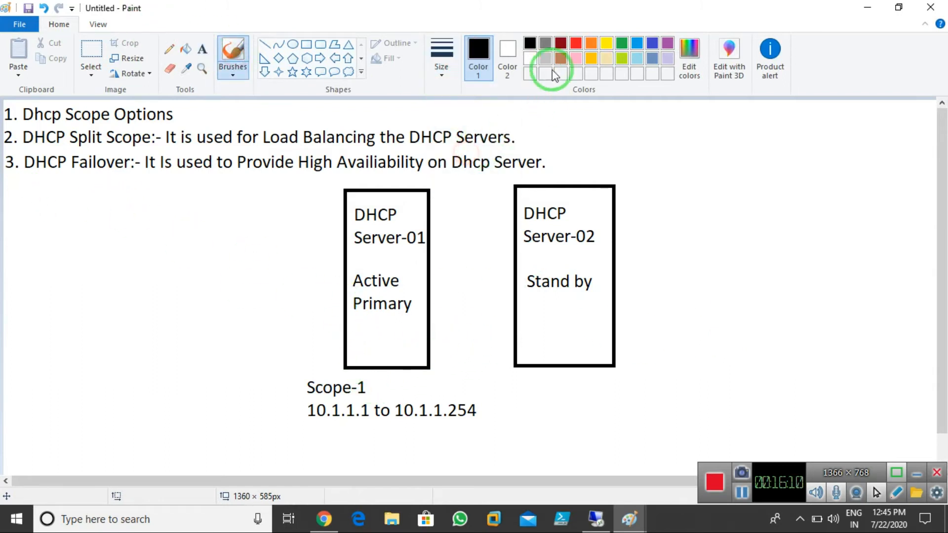
click(576, 43)
mouse_move(470, 427)
mouse_down()
mouse_move(574, 418)
mouse_move(726, 314)
mouse_move(621, 287)
mouse_move(649, 311)
mouse_up()
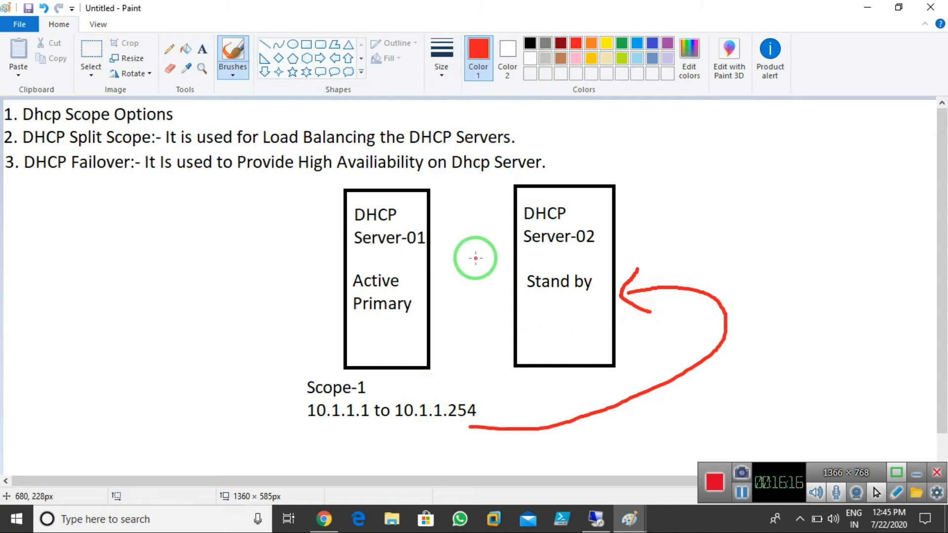
mouse_move(346, 255)
mouse_down()
mouse_move(398, 301)
mouse_move(404, 324)
mouse_up()
drag(417, 217, 346, 332)
mouse_move(569, 291)
mouse_down()
mouse_move(553, 314)
mouse_move(570, 317)
mouse_up()
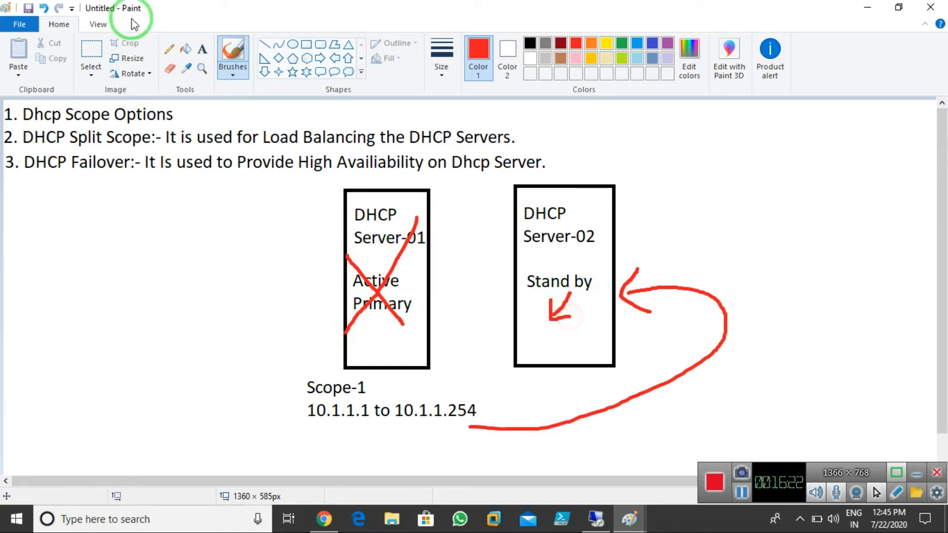
Write 'Active' in red beneath Stand by in the Server-02 box
click(202, 49)
click(533, 336)
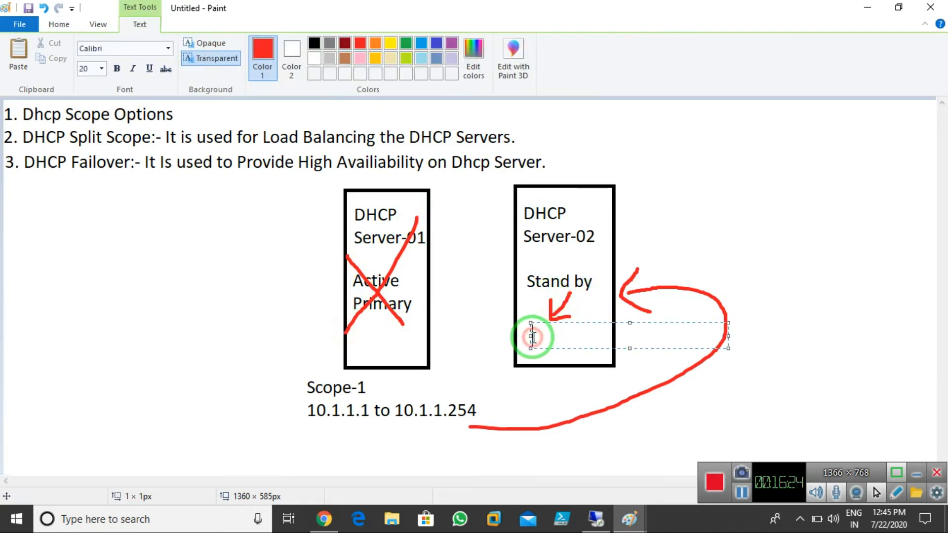
text(Active)
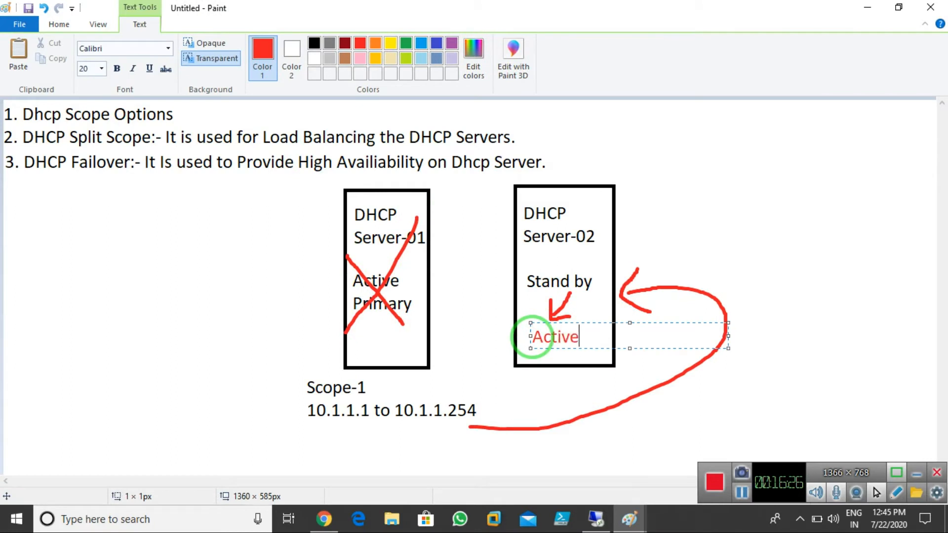
click(574, 466)
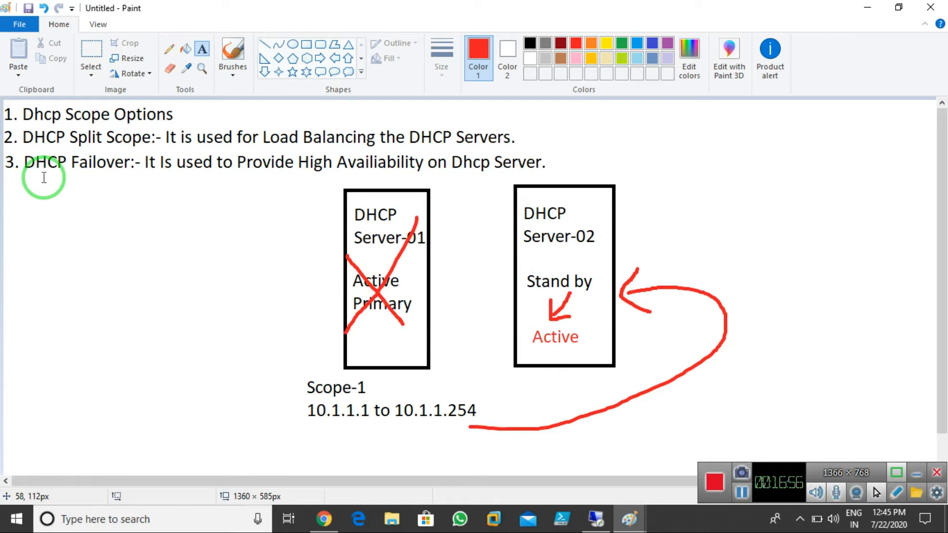
Type red item '4. DHCP Backup and Restotre' below item 3
click(6, 195)
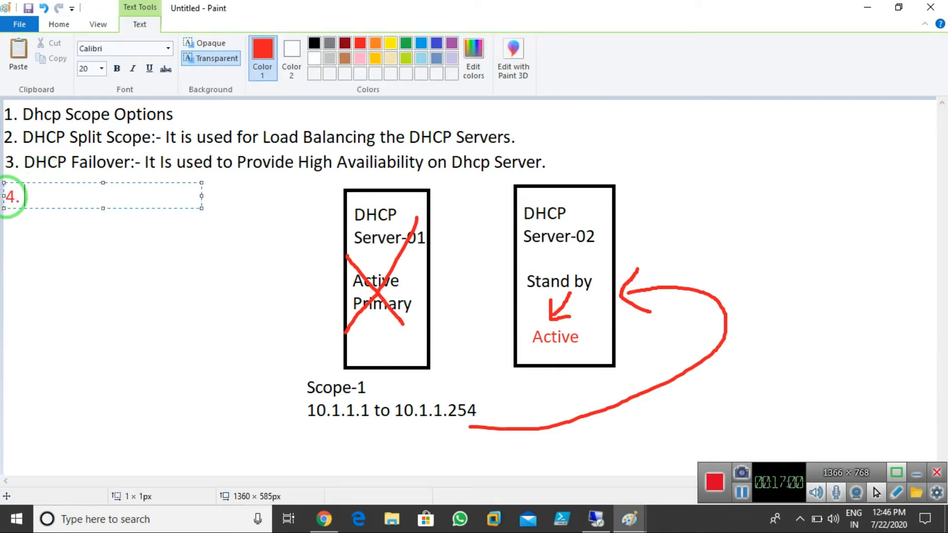
text(4. DHCP BAckup:-)
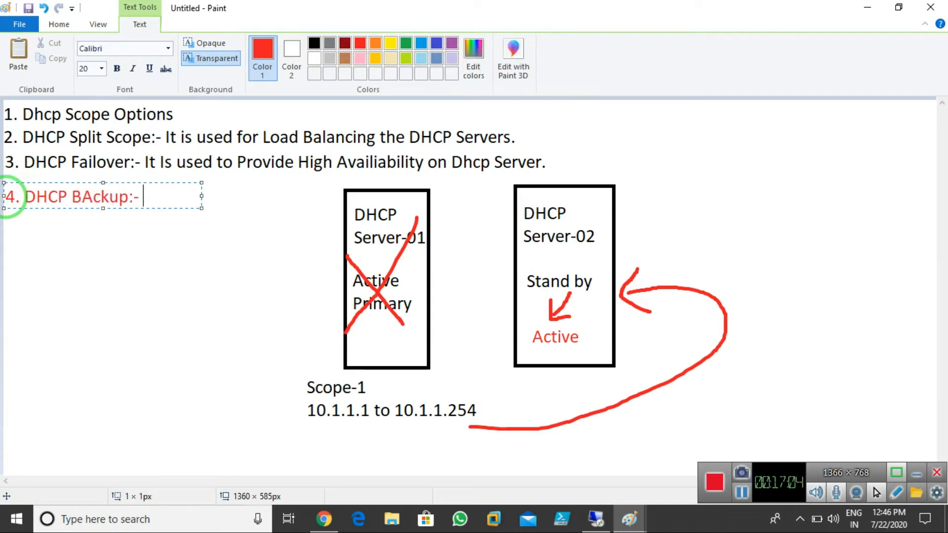
key(Left)
key(Left)
text(a)
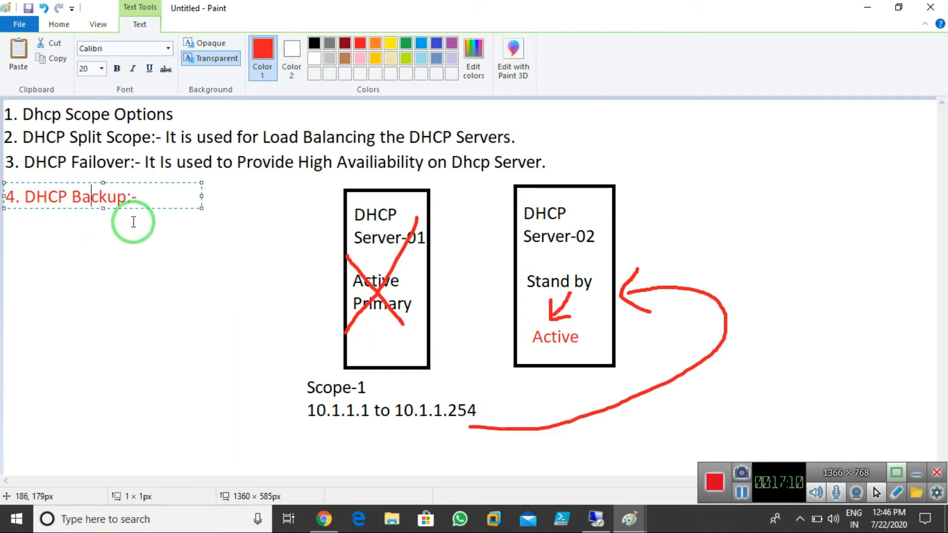
click(125, 197)
text(and Restotre)
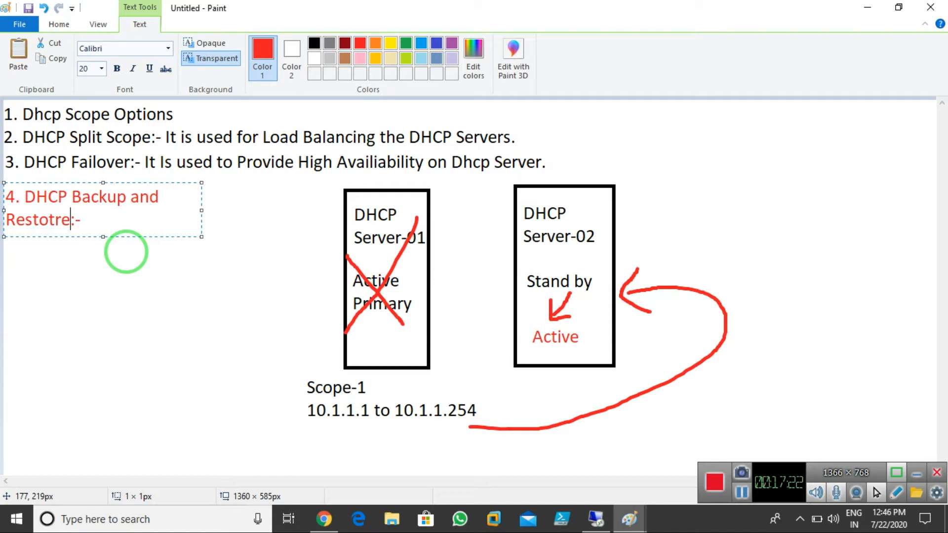
Add item '5. DHCP Database:-' on the next line
click(122, 230)
key(Return)
text(5. D)
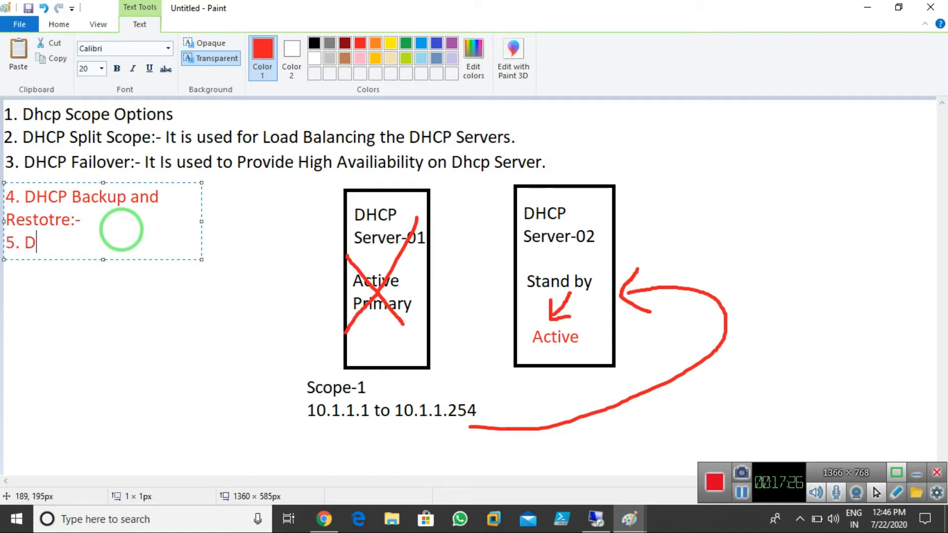
text(HCP V)
key(BackSpace)
text(Database:-)
List '1. Dhcp.mdb' and '2. Tmp.edb' under DHCP Database
key(Return)
text(1.)
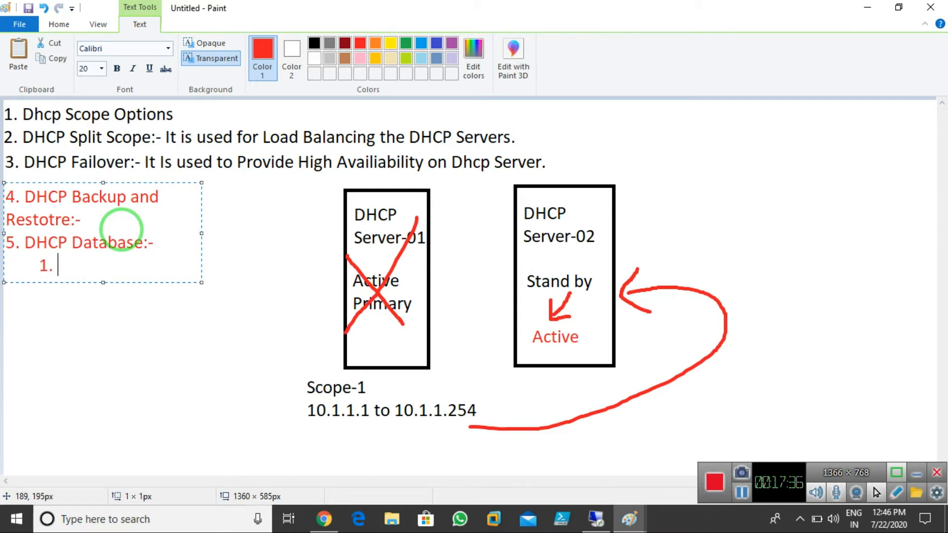
text(Dhcp.mdb)
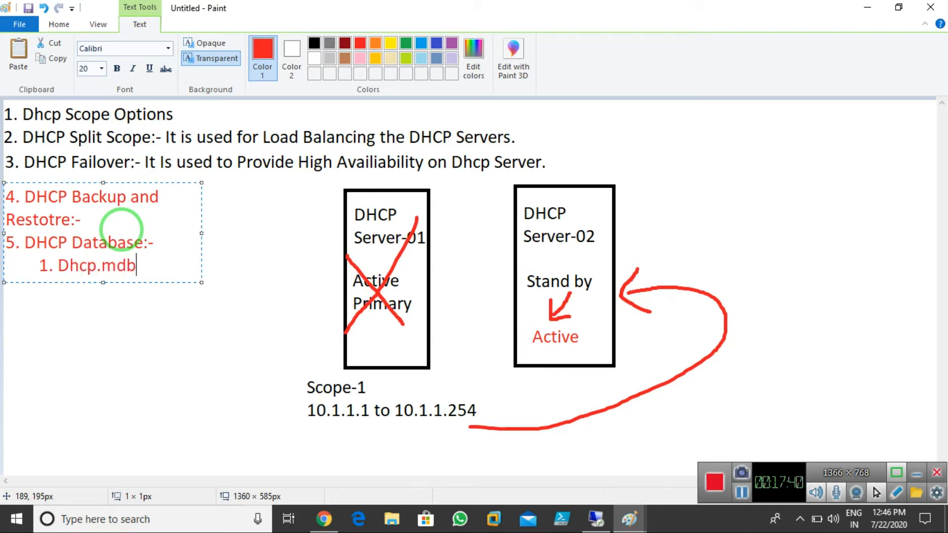
key(Return)
key(Tab)
key(Tab)
key(BackSpace)
text(2. )
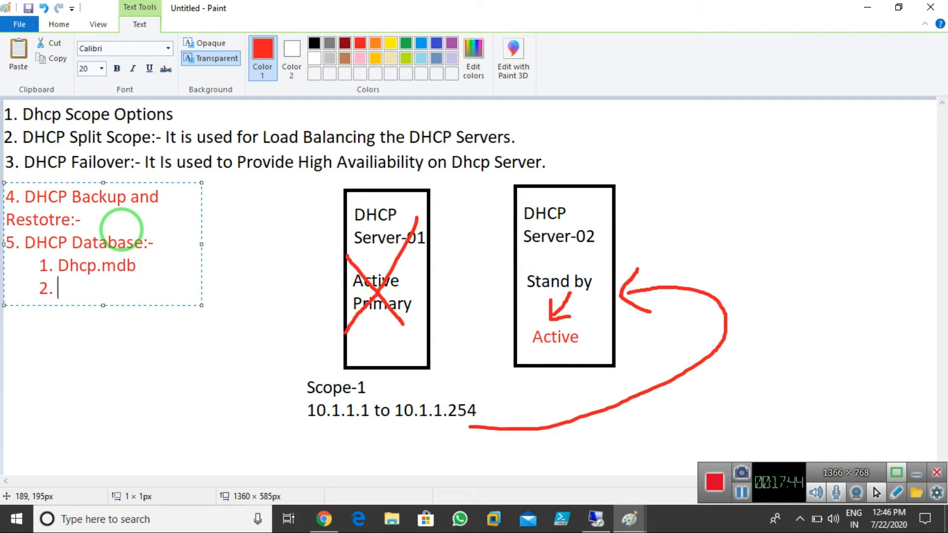
text(TEm)
key(BackSpace)
key(BackSpace)
text(mp.edb)
Add '3. j50.log and j50res####.log' and '4. j50.chk' to the database file list
key(Return)
key(Tab)
key(Tab)
key(BackSpace)
text(3.)
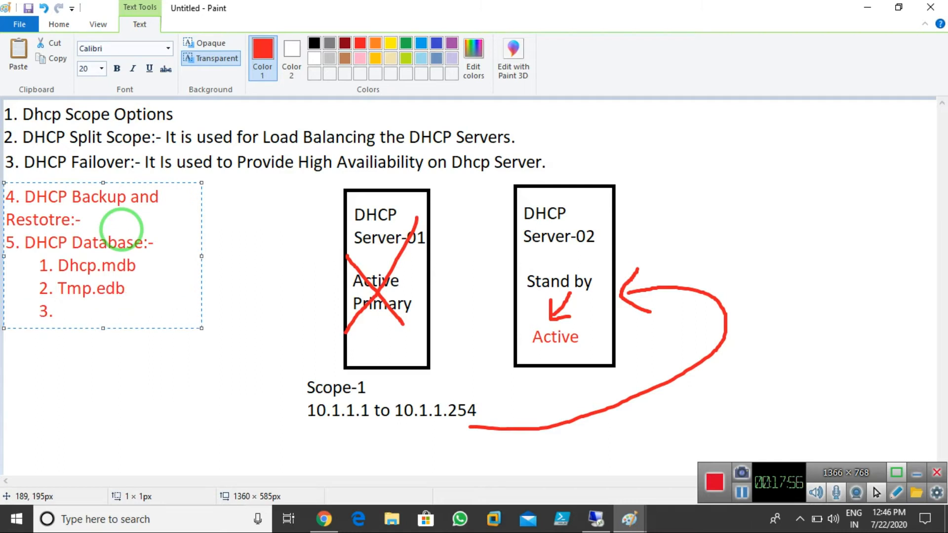
text( i)
key(BackSpace)
text(j50.lo)
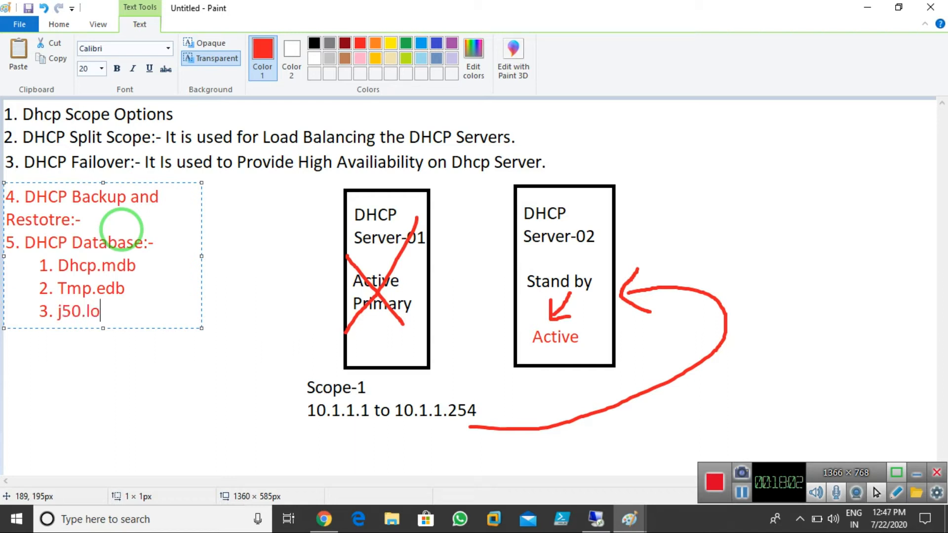
text(g and)
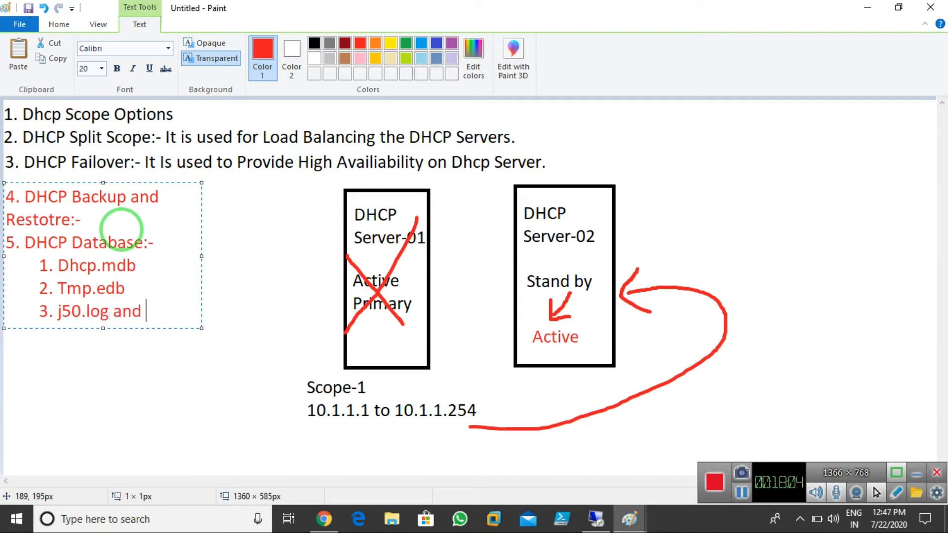
text( j50res)
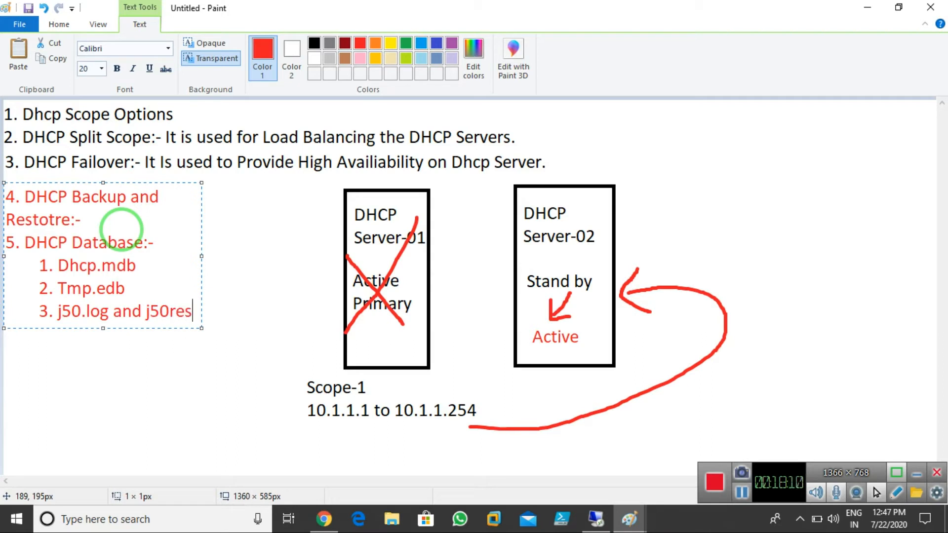
text(####.log)
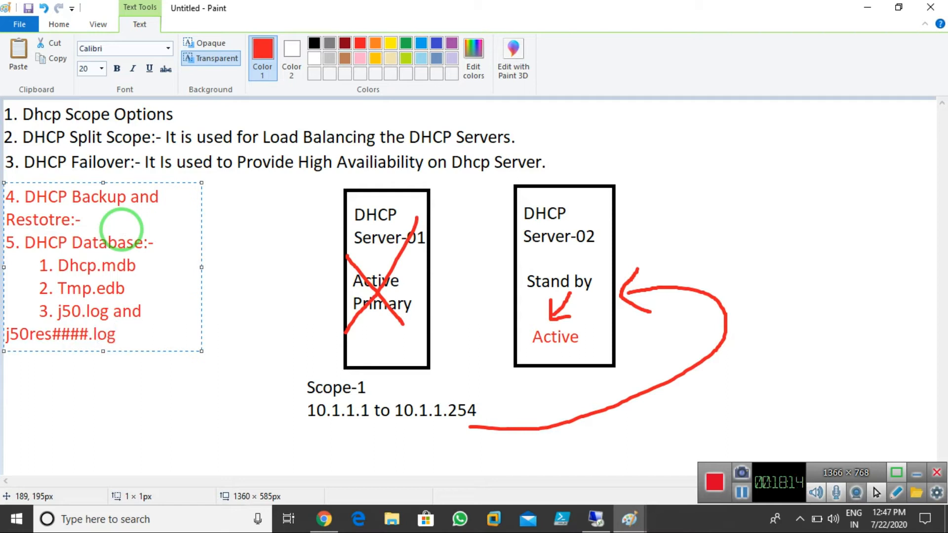
key(Return)
key(Tab)
text(4. j50.chk)
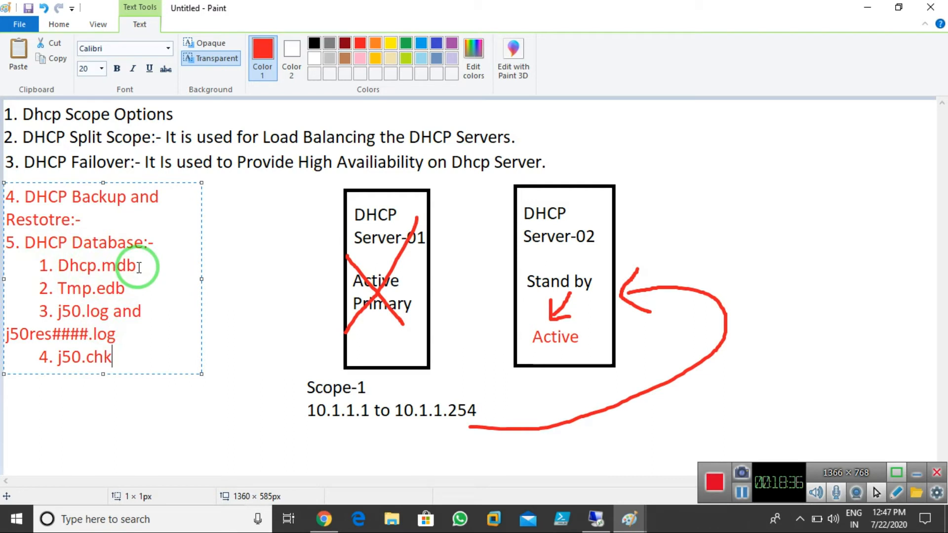
Widen the red notes text box so each item fits on one line, then commit it
drag(202, 279, 276, 282)
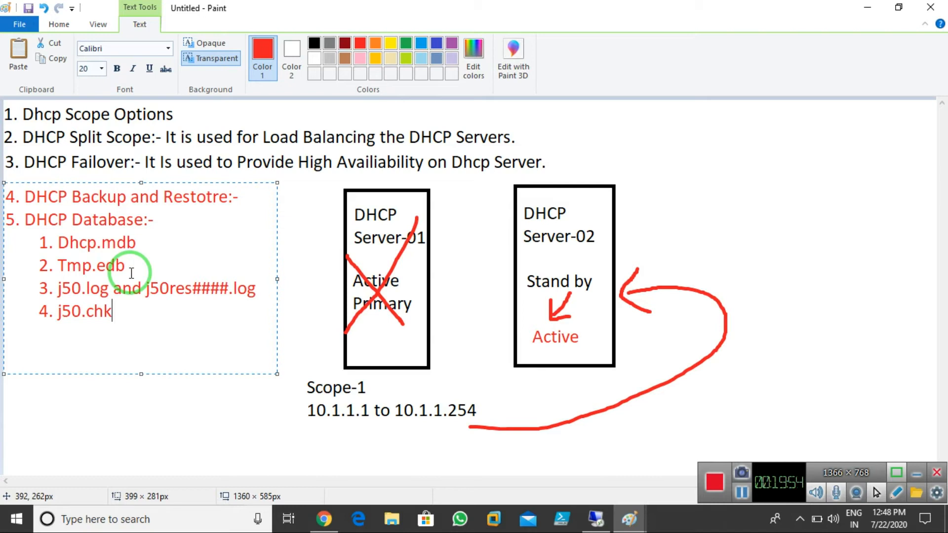
click(213, 395)
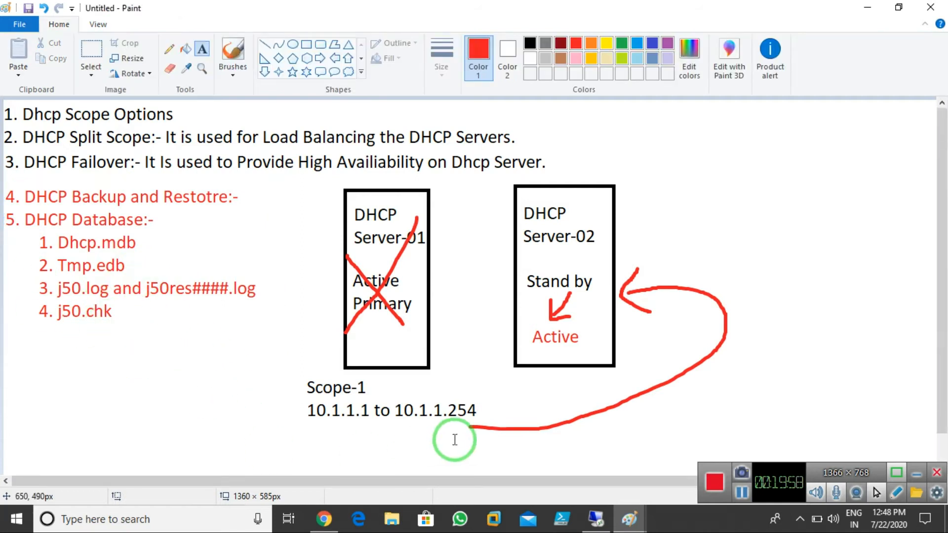
click(603, 526)
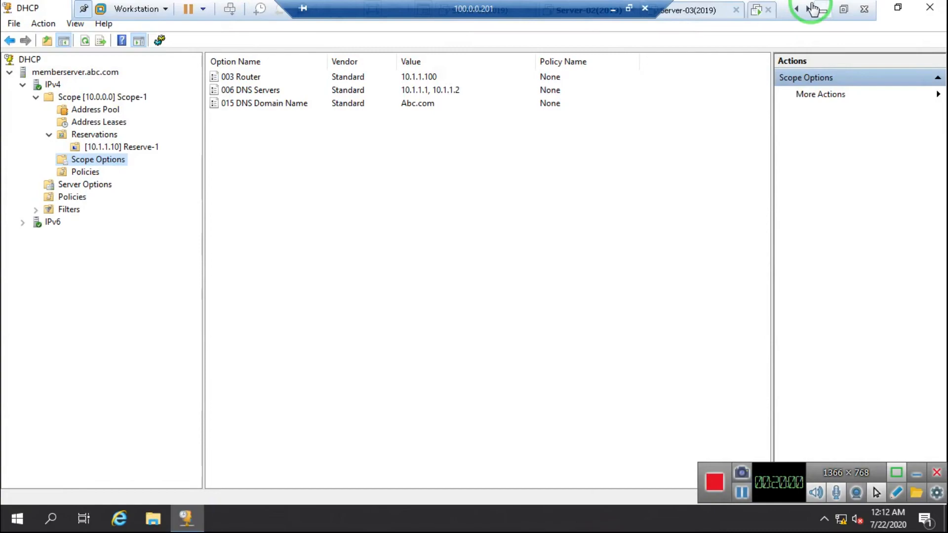
On Server-03, enter the Administrator password and its confirmation, submitting the pair twice
click(705, 9)
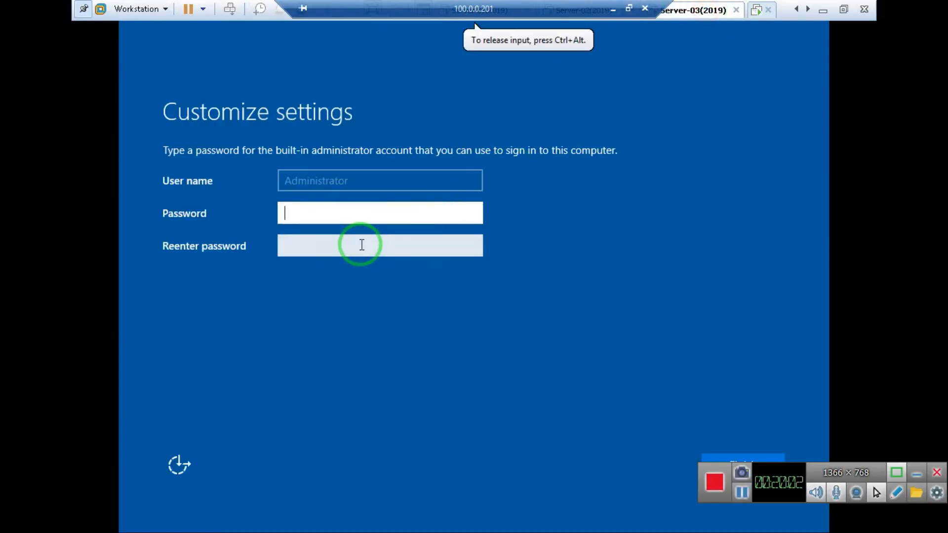
click(354, 218)
text(P@ssw0rd)
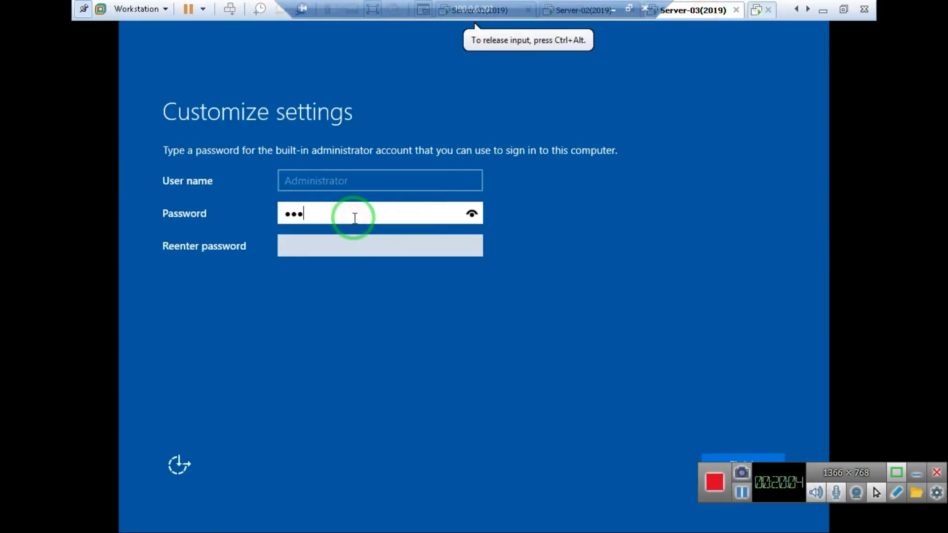
key(Tab)
text(P@ssw0rd)
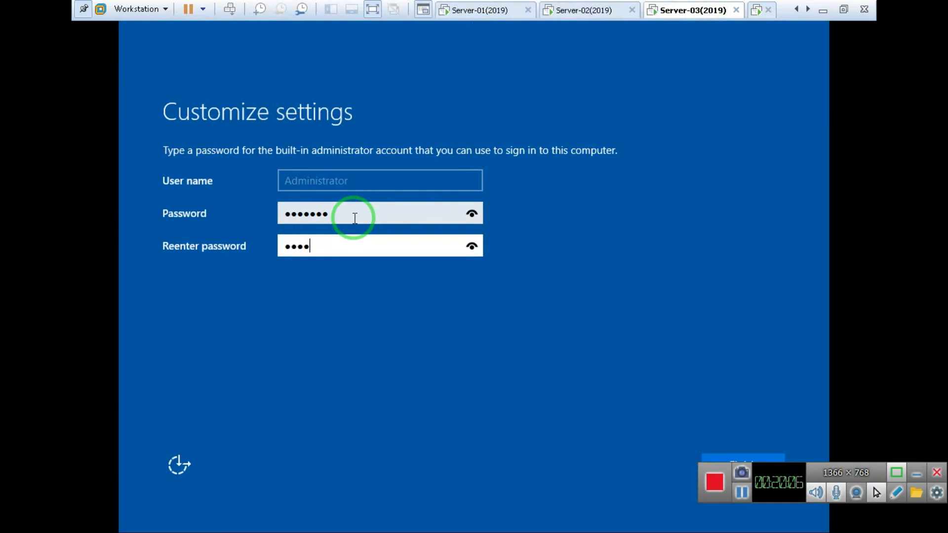
key(Return)
text(P@ssw0rd)
key(Tab)
text(P@ssw0rd)
key(Return)
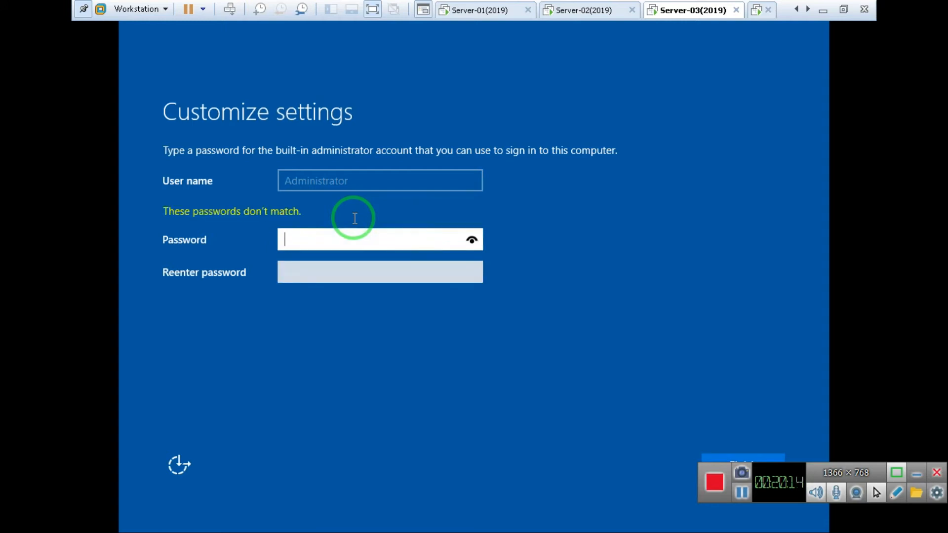
Retype the password pair, revealing the confirmation to check and correct a character
text(P@ssw0r)
key(Tab)
text(P@ssw0r)
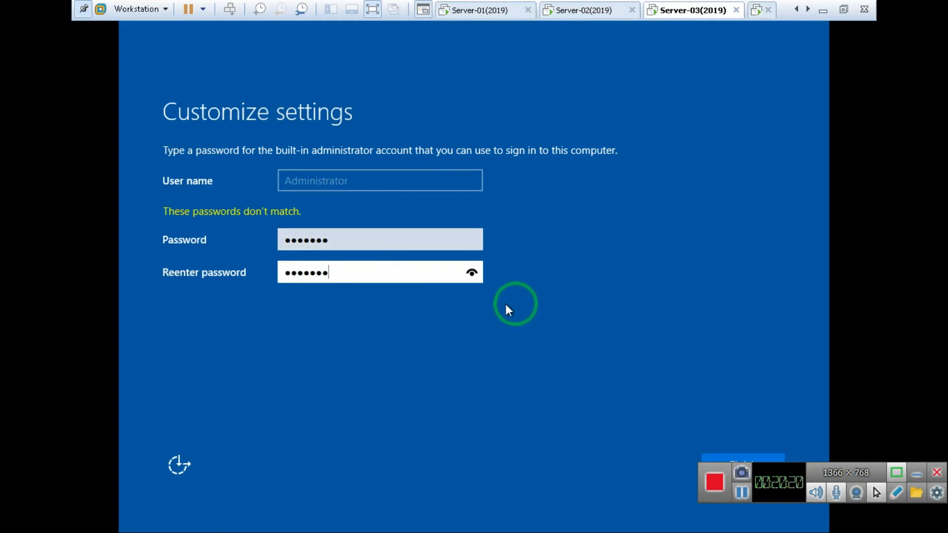
click(472, 273)
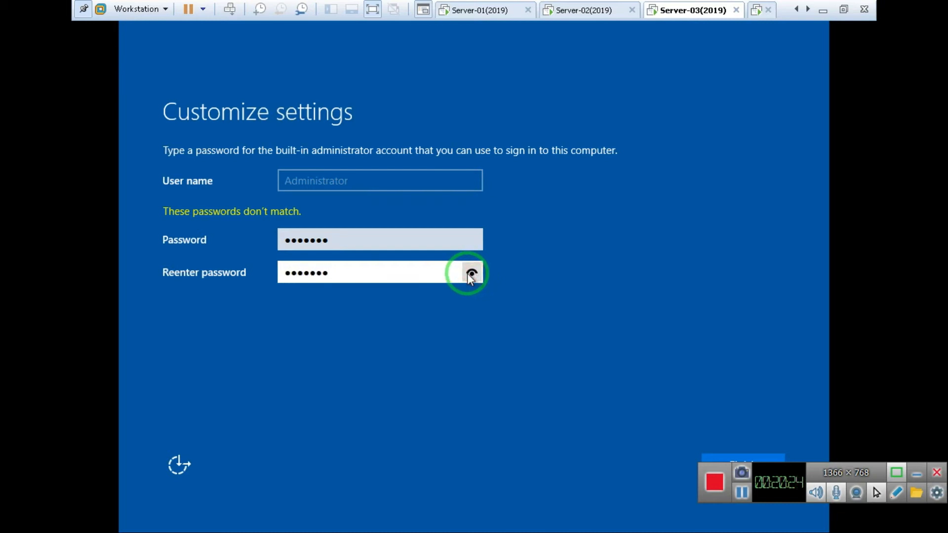
key(Left)
key(Left)
key(Left)
key(Left)
key(Right)
key(BackSpace)
click(472, 273)
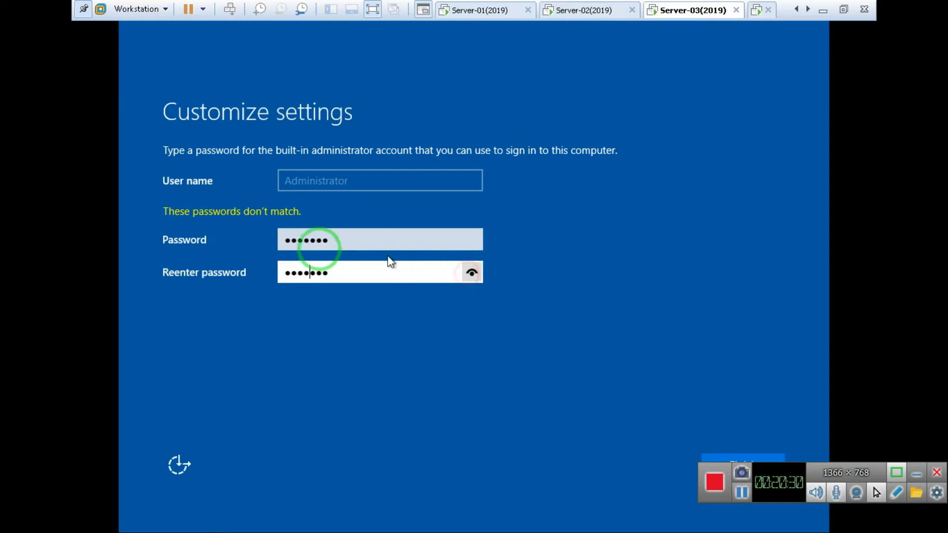
Clear and re-enter both password fields, verify them, and submit to finish initial settings
click(287, 245)
click(341, 266)
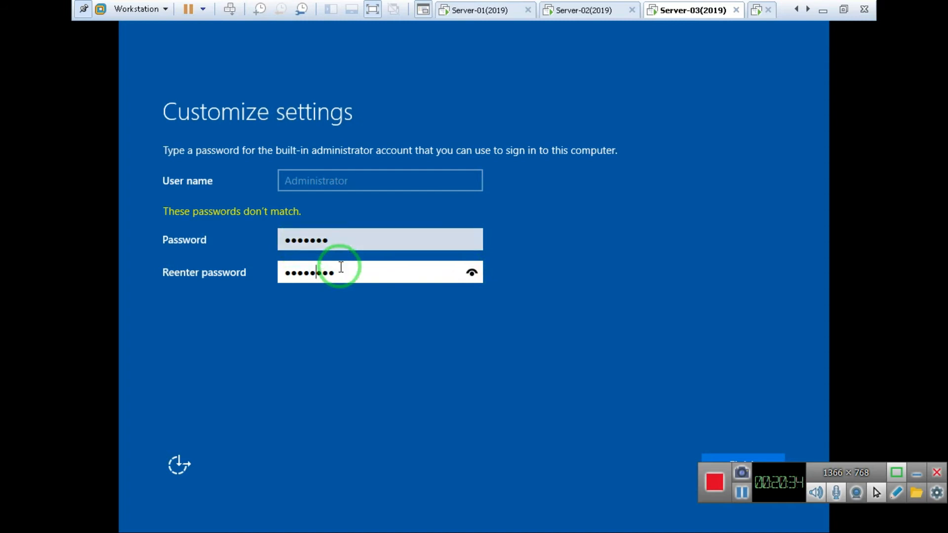
key(BackSpace)
key(BackSpace)
key(Tab)
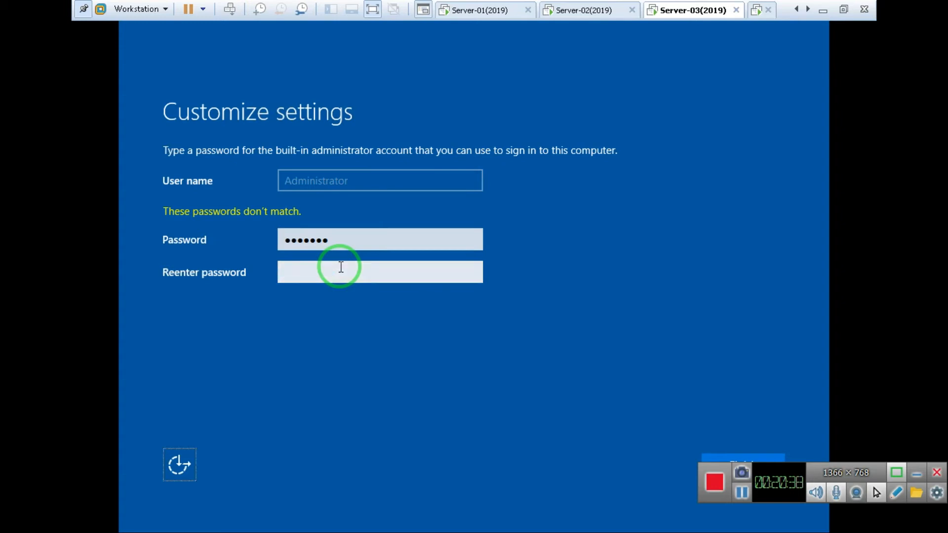
key(Tab)
key(BackSpace)
key(BackSpace)
key(BackSpace)
key(BackSpace)
key(BackSpace)
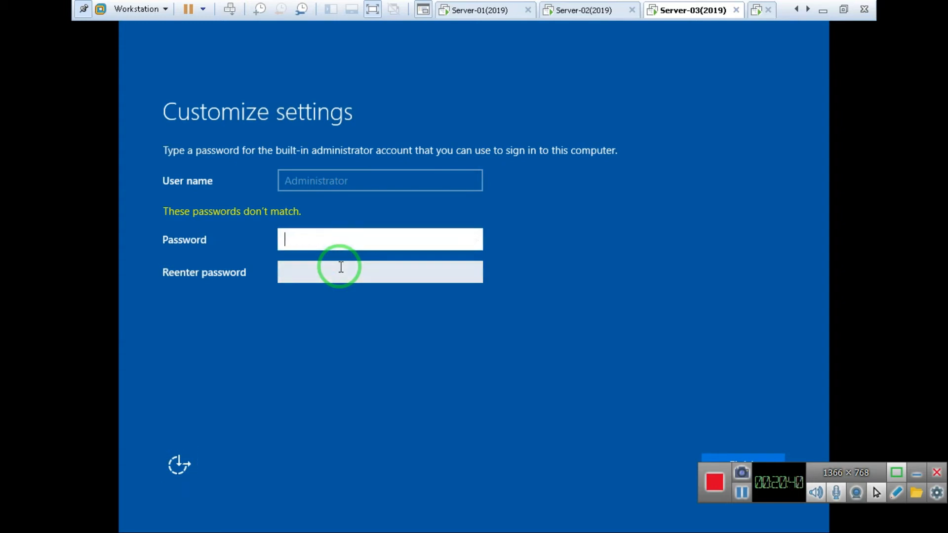
text(••)
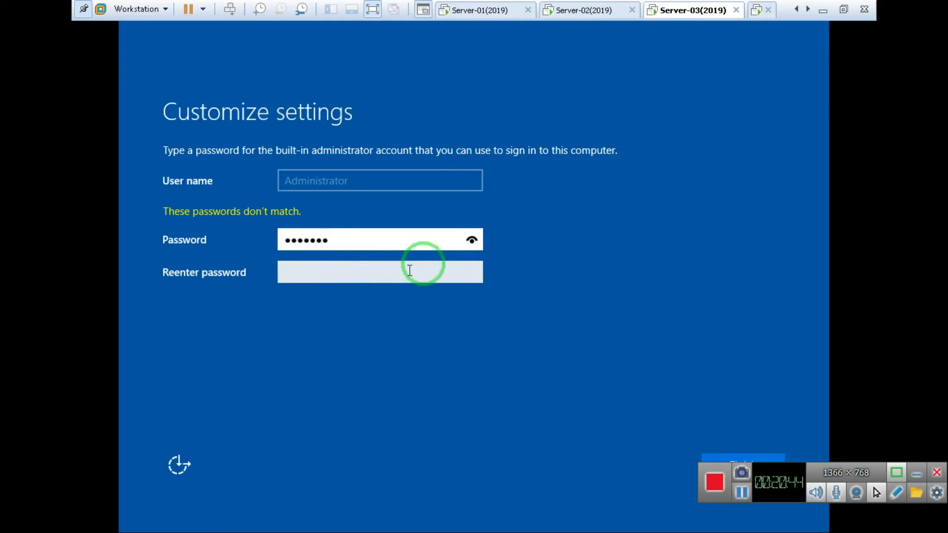
click(473, 241)
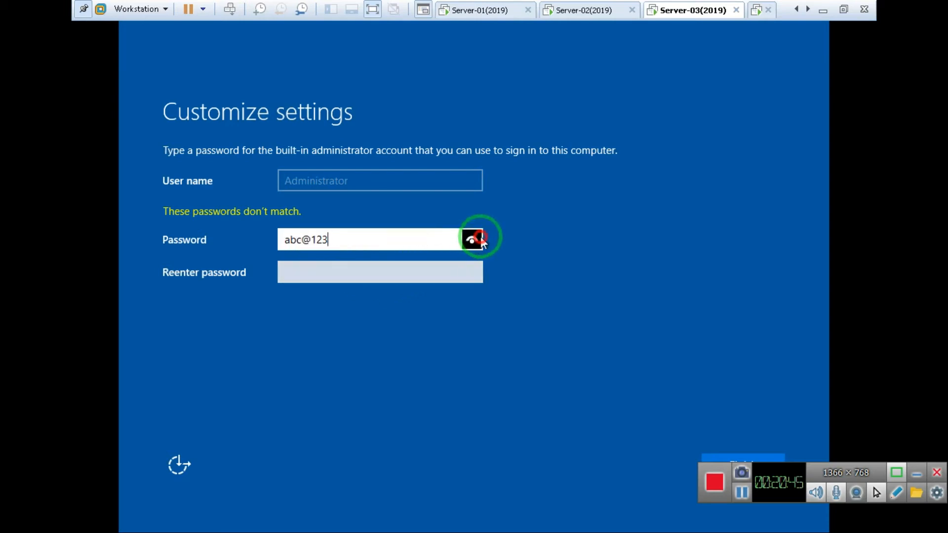
click(452, 263)
text(abc)
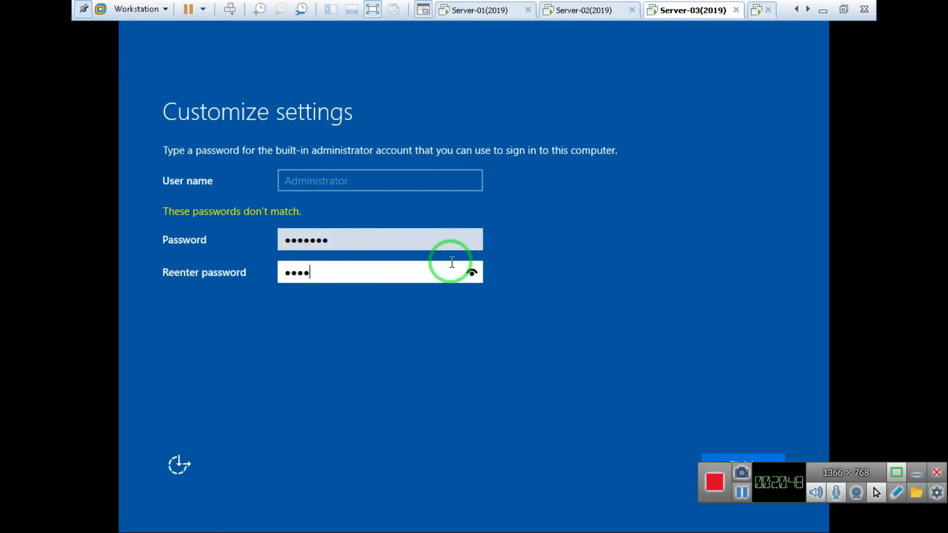
key(Return)
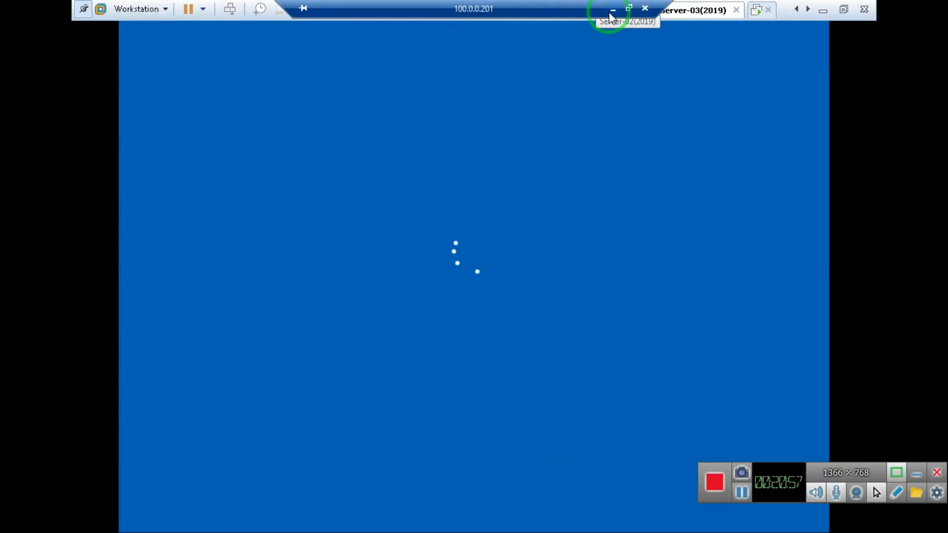
click(609, 12)
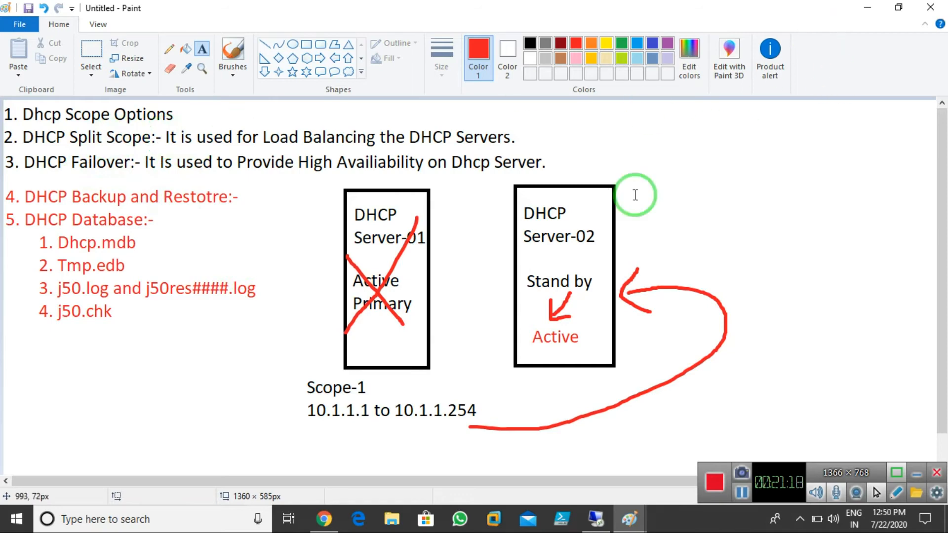
Review the Paint failover notes, then return to the Remote Desktop session
click(603, 520)
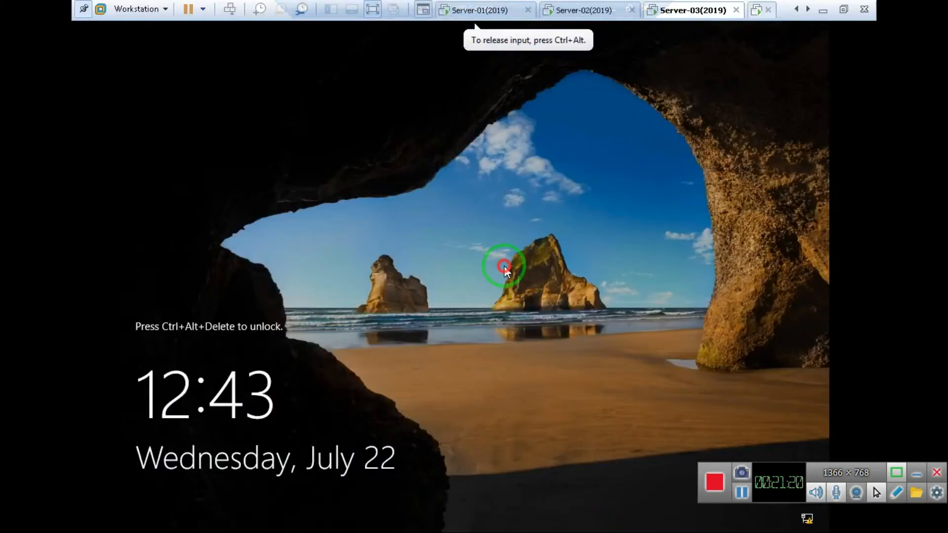
Send Ctrl+Alt+Del to the Server-03 VM and sign in with the Administrator password
right_click(651, 10)
click(695, 84)
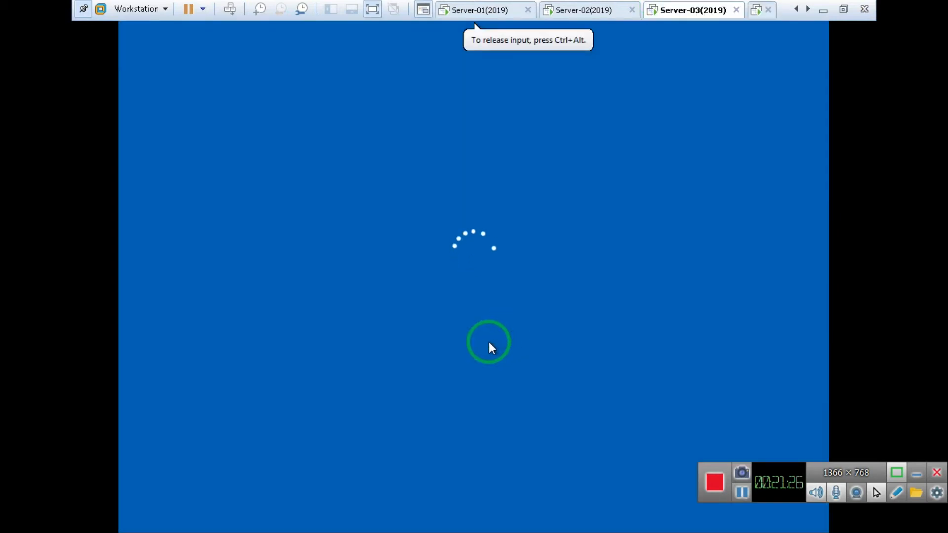
text(•••••••)
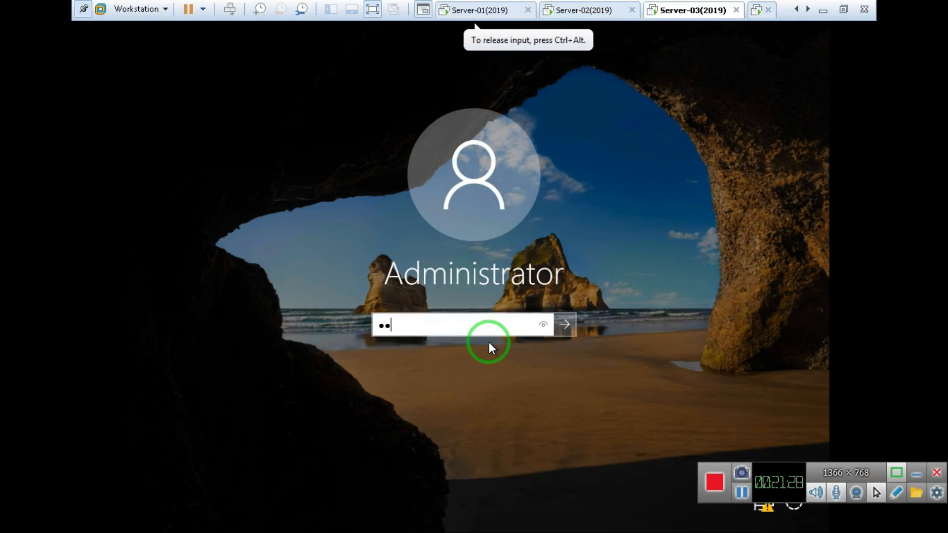
key(Return)
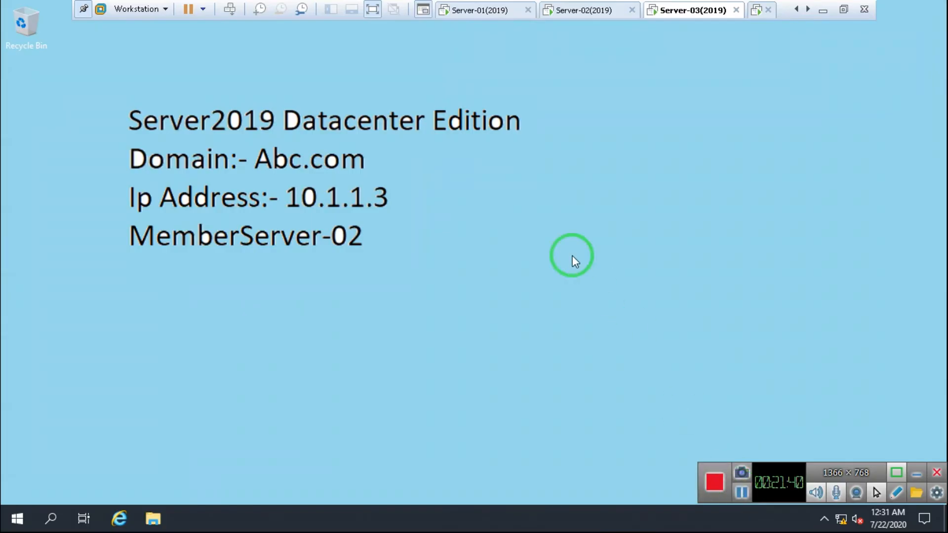
right_click(463, 172)
Refresh Server-03's desktop, cycle through Server-01, -02, -03 and client VMs, ending on Server-02's DHCP console
click(506, 212)
click(584, 10)
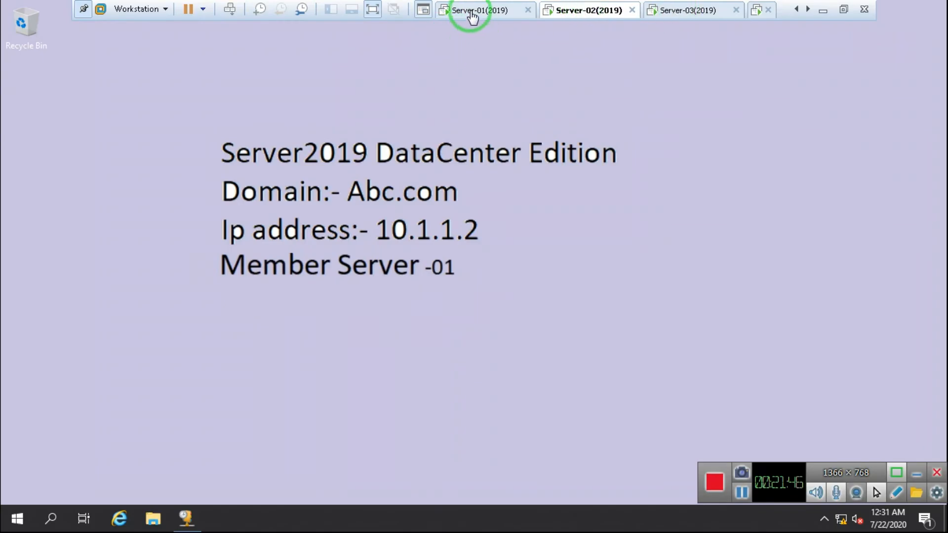
click(471, 13)
click(598, 12)
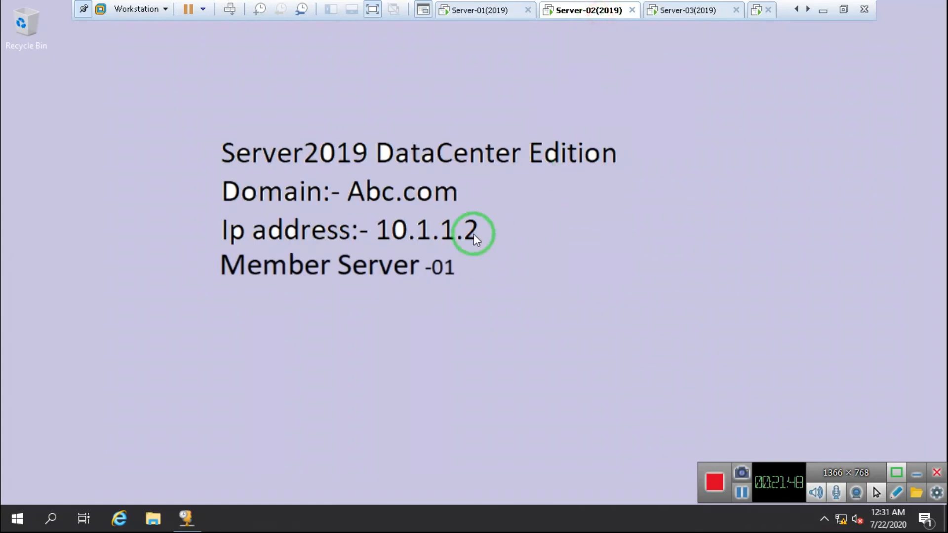
click(689, 16)
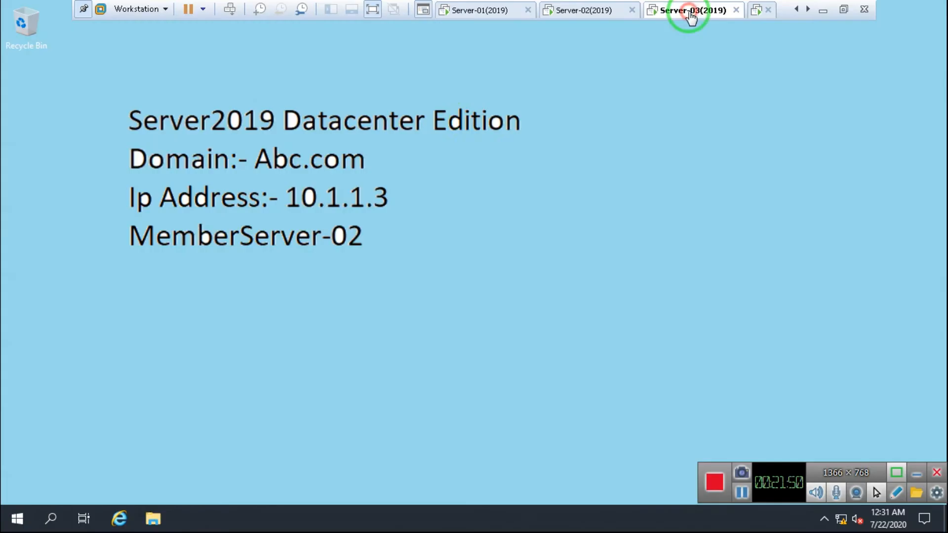
click(578, 14)
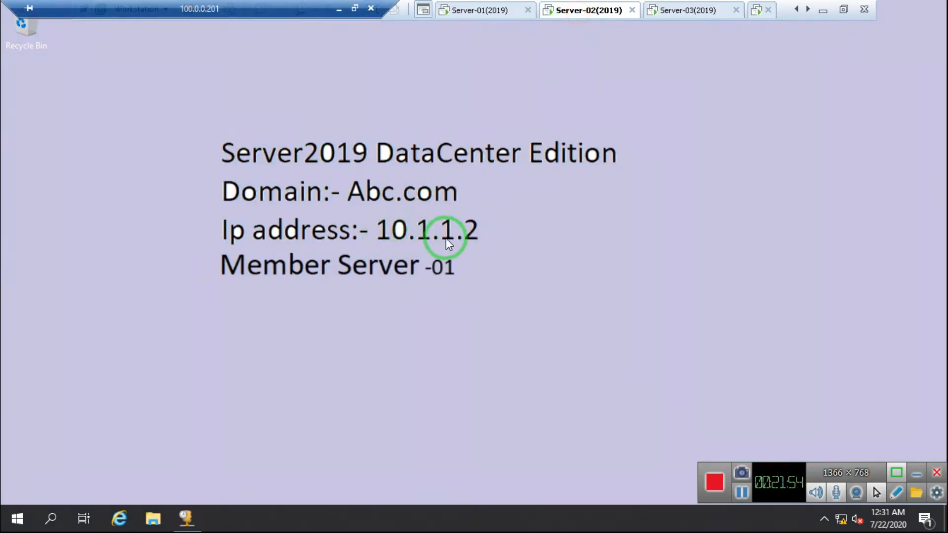
click(668, 13)
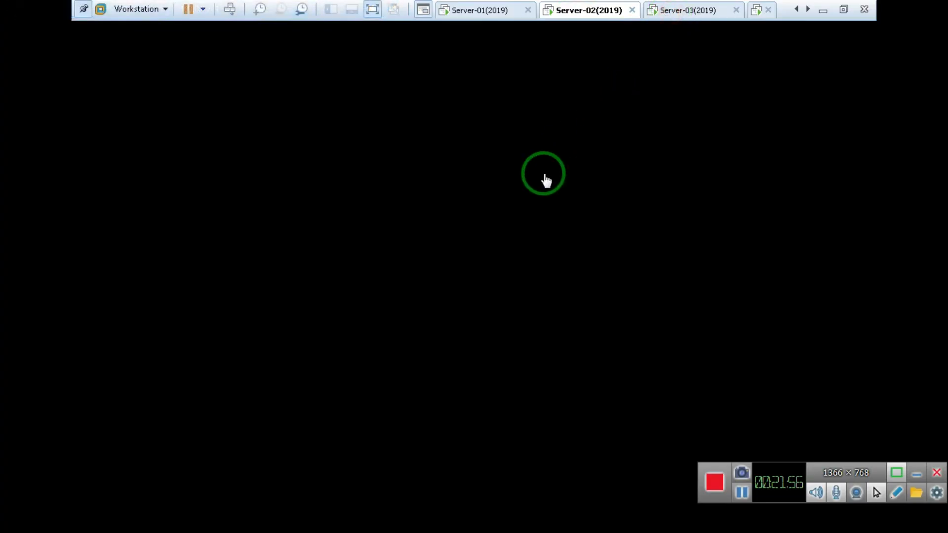
click(557, 177)
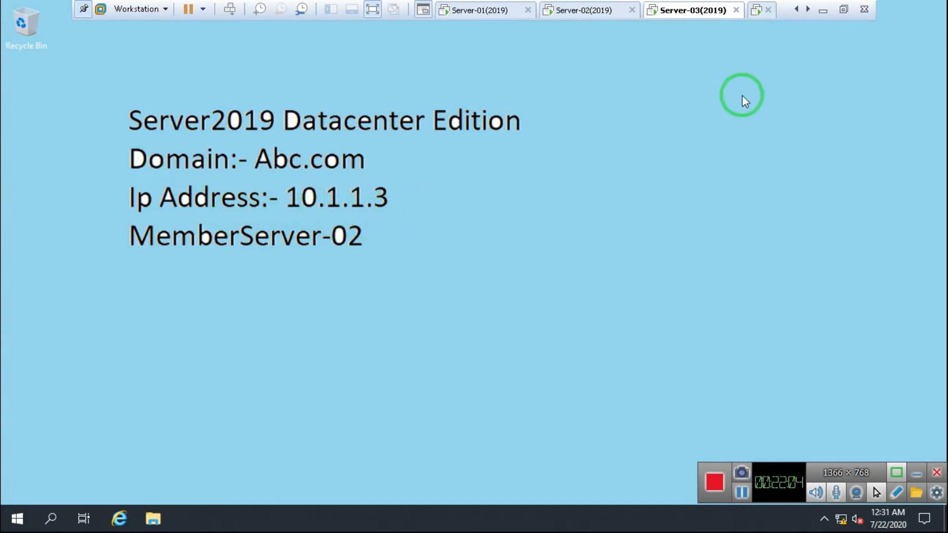
click(760, 13)
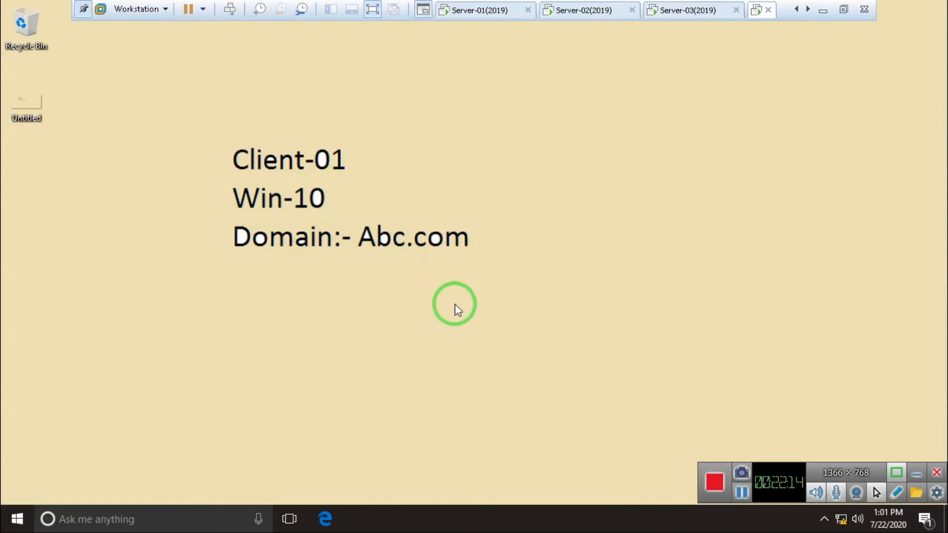
click(583, 11)
click(401, 339)
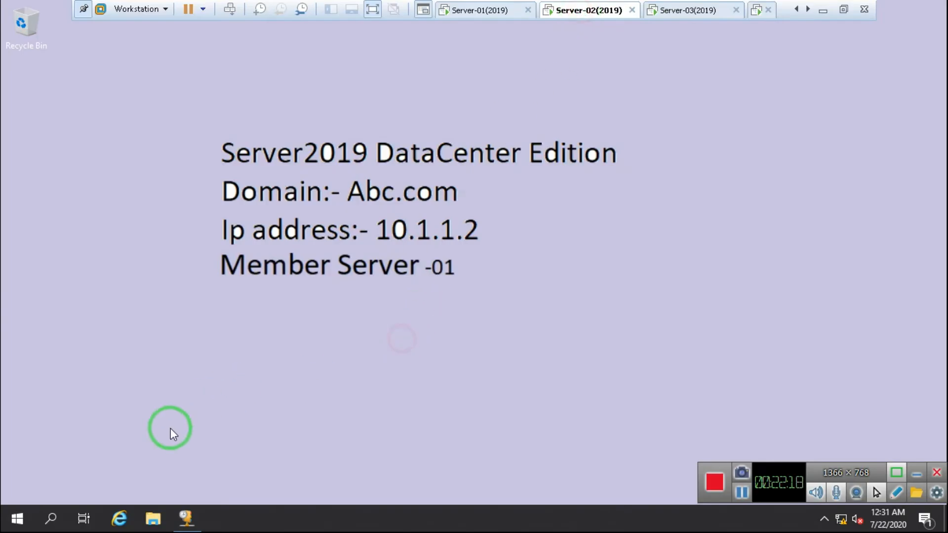
click(186, 519)
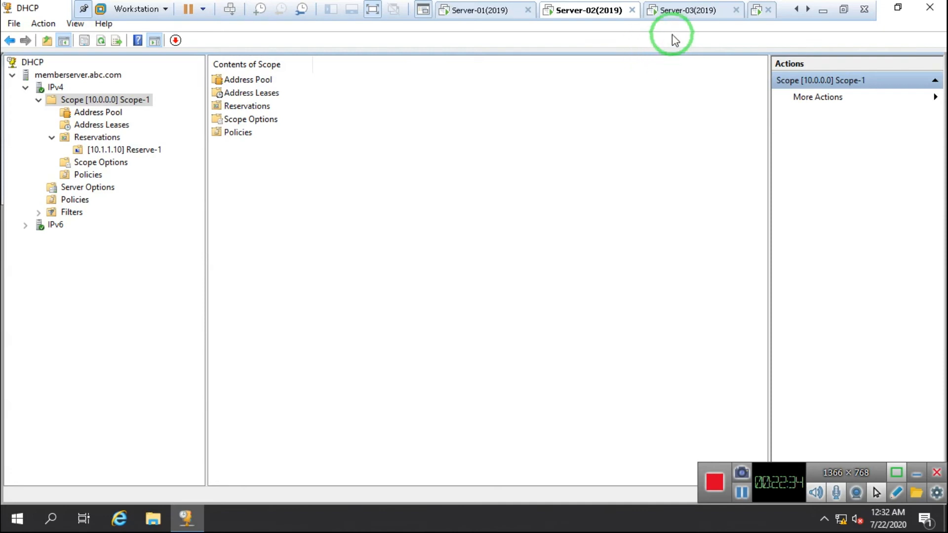
Launch Server Manager from the Start menu on the Server-03 VM
click(677, 19)
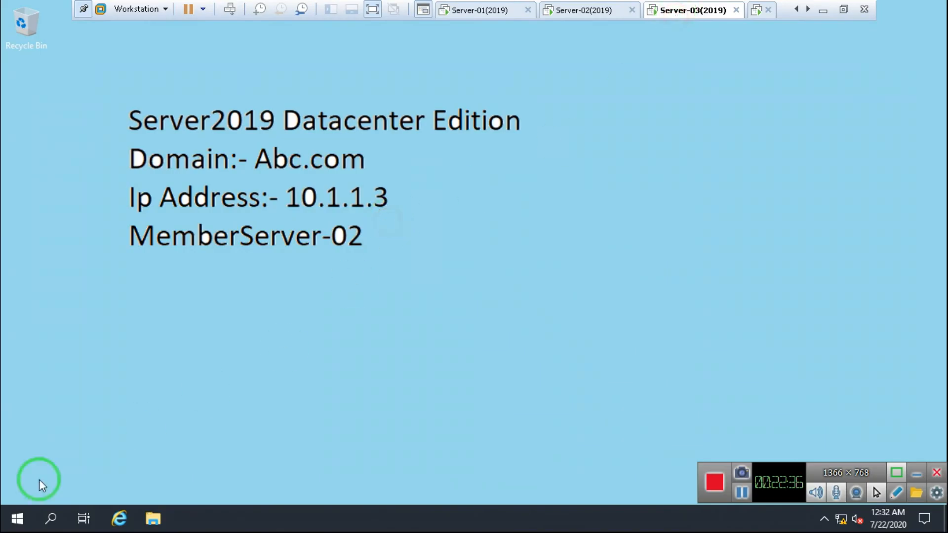
click(21, 525)
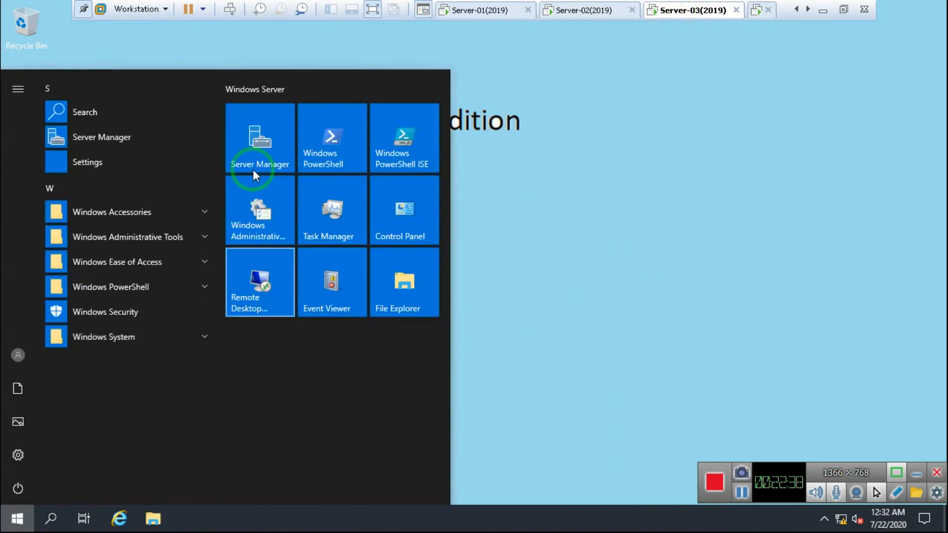
click(246, 145)
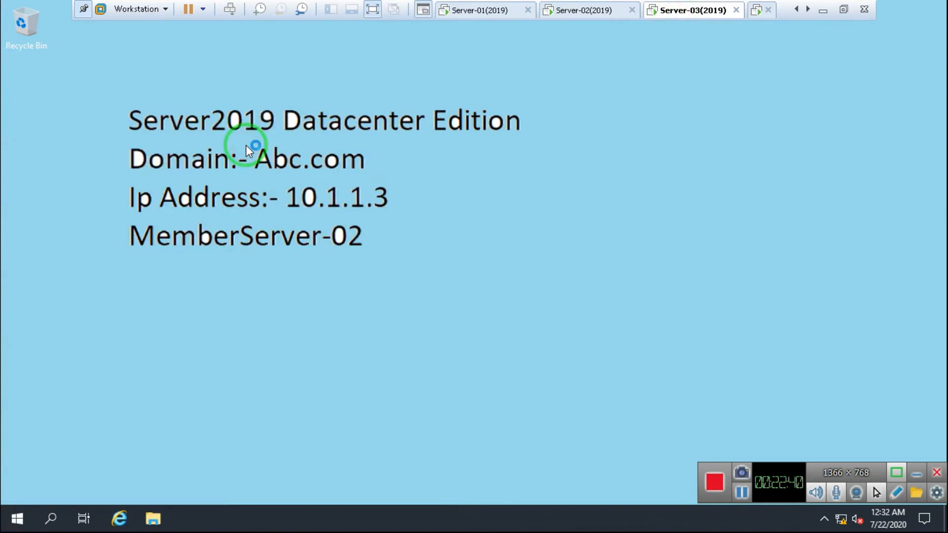
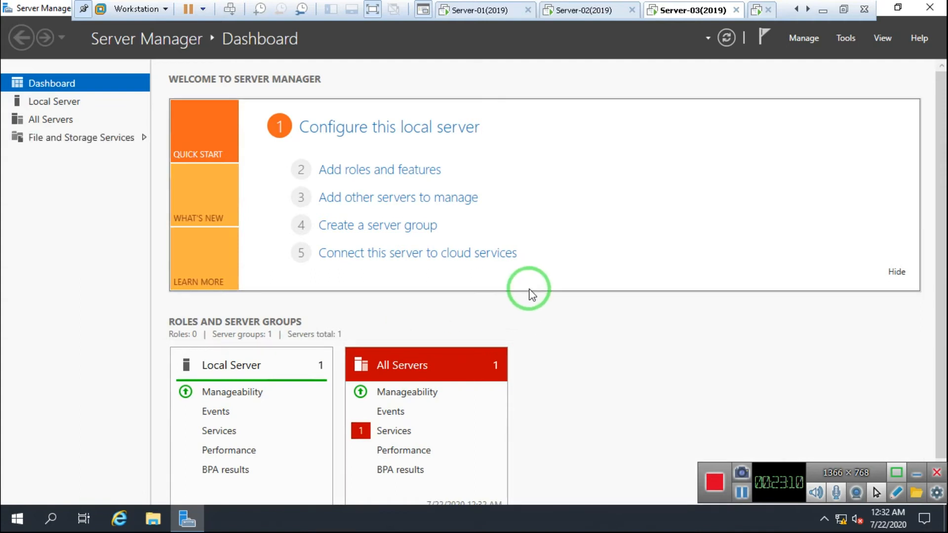
Start a role-based install on MemberServer-02 and select DHCP Server with its required features
click(350, 176)
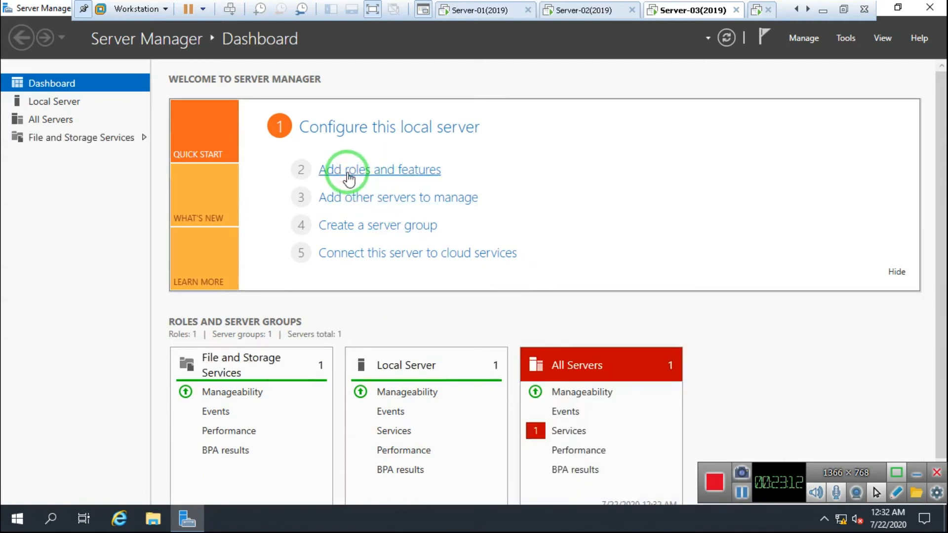
click(434, 446)
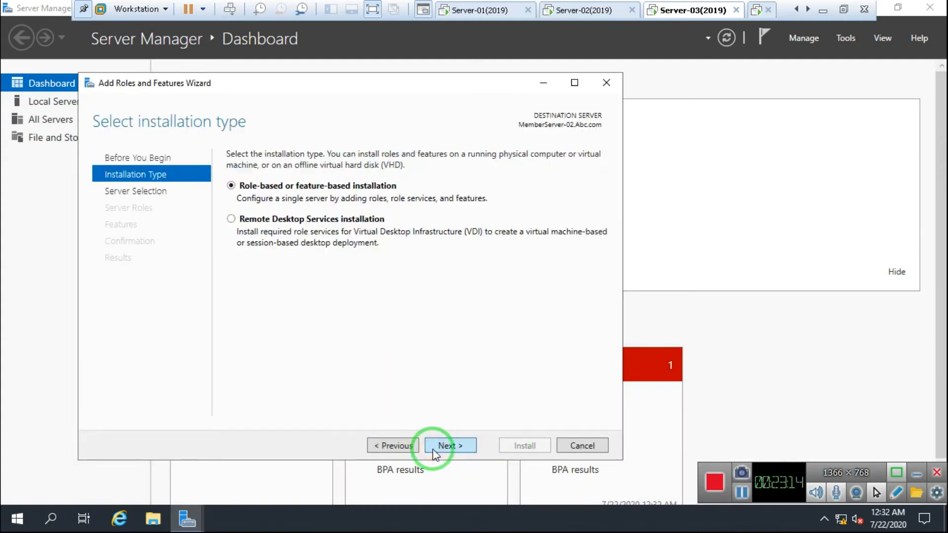
click(432, 446)
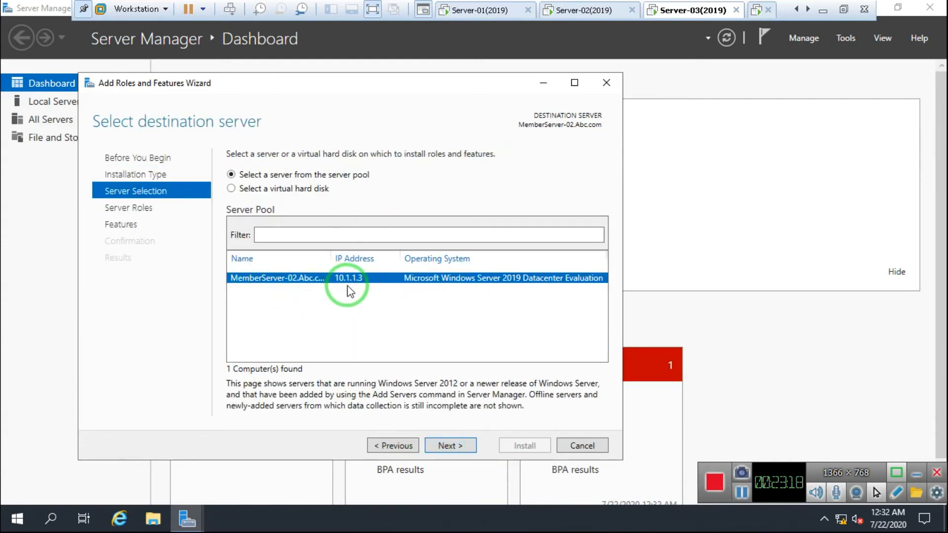
click(454, 445)
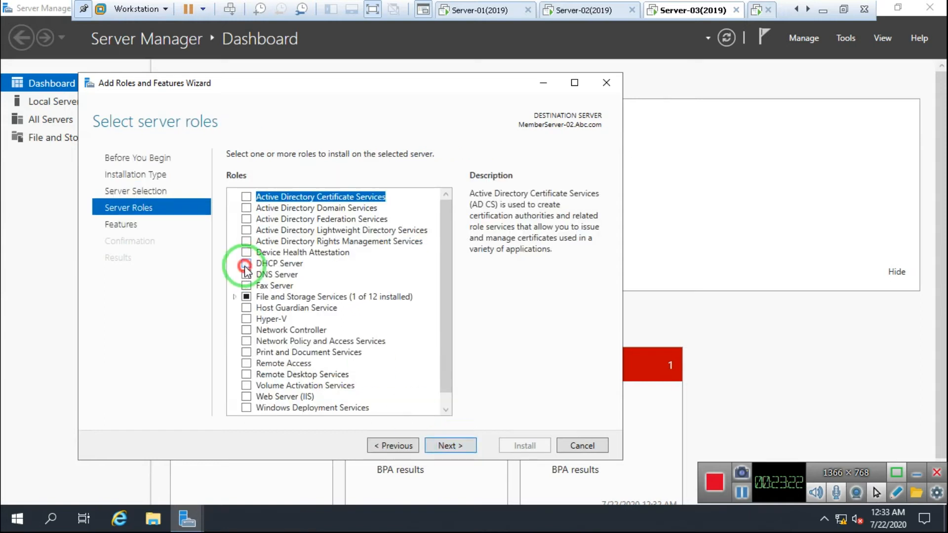
click(247, 263)
click(393, 384)
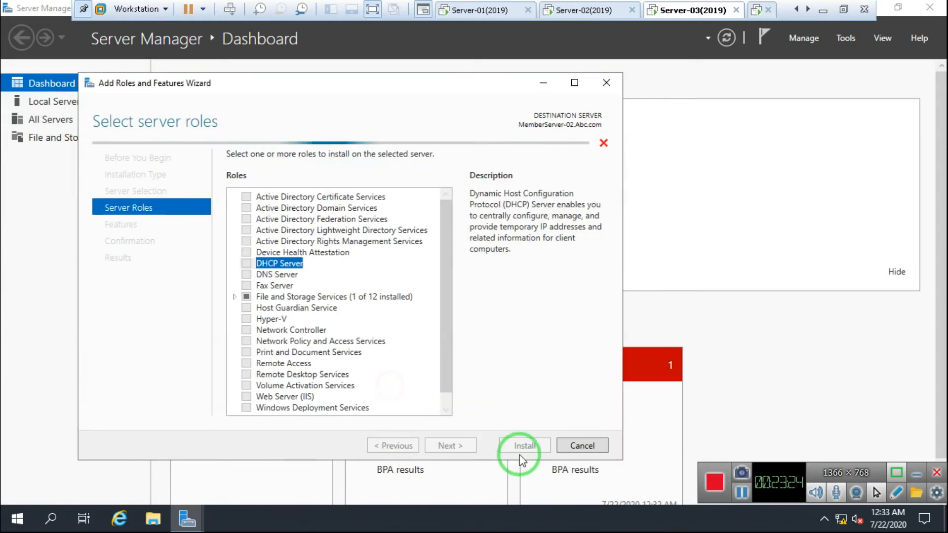
Allow automatic restart if required and begin the DHCP Server installation
click(437, 450)
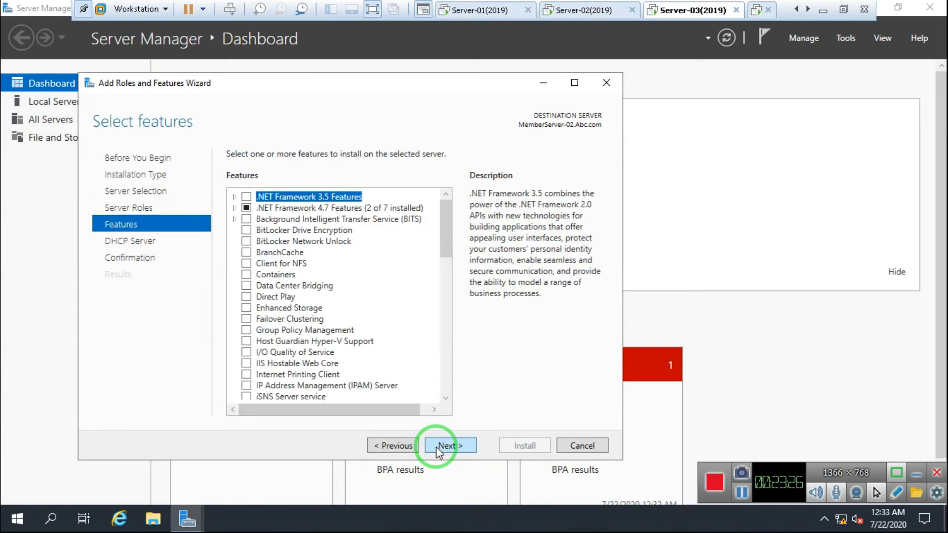
click(438, 450)
click(438, 450)
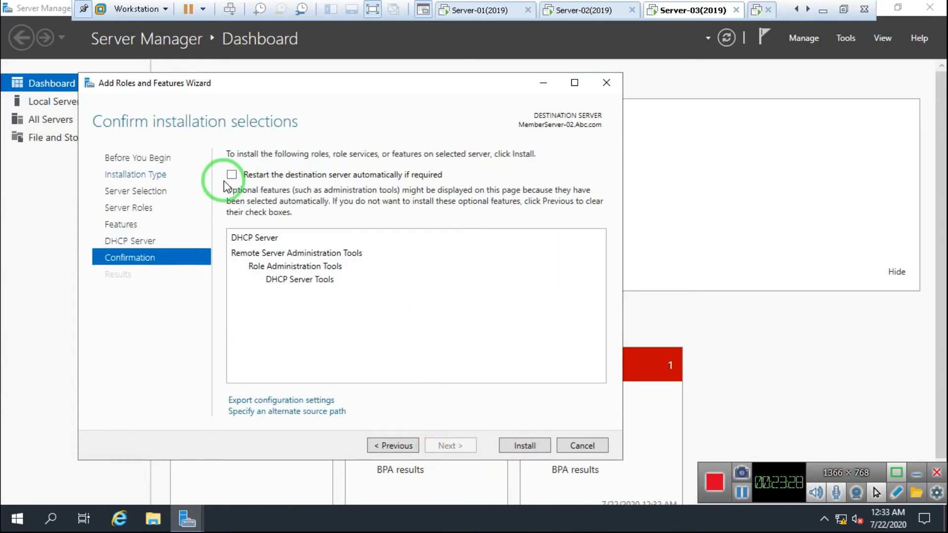
click(232, 176)
click(512, 308)
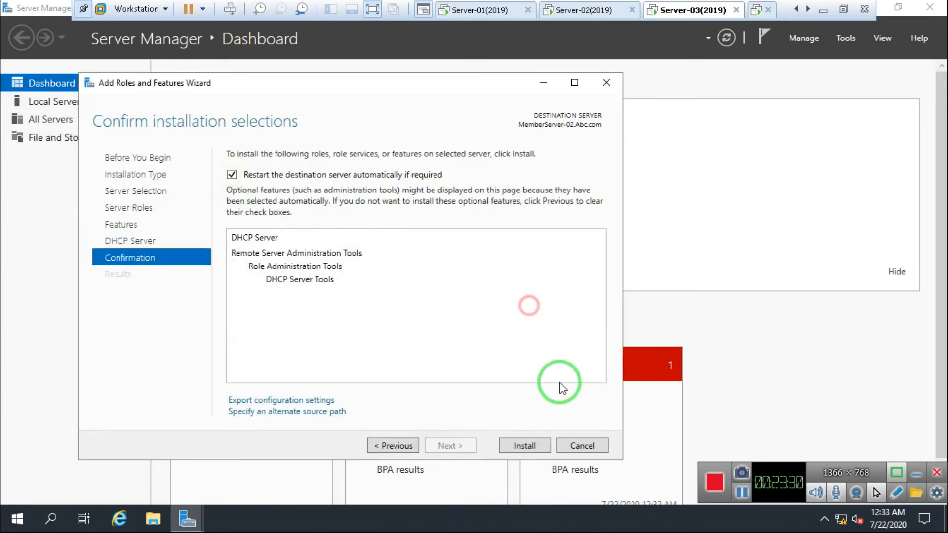
click(521, 445)
drag(327, 86, 408, 79)
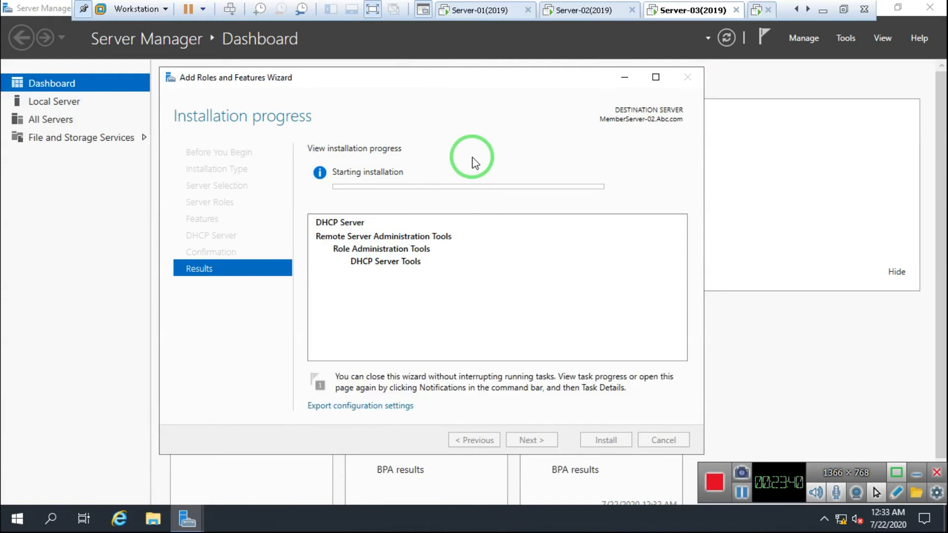
Check Server-02's DHCP console and dismiss Server-03's Toggle Keys prompt while the DHCP install finishes
click(558, 12)
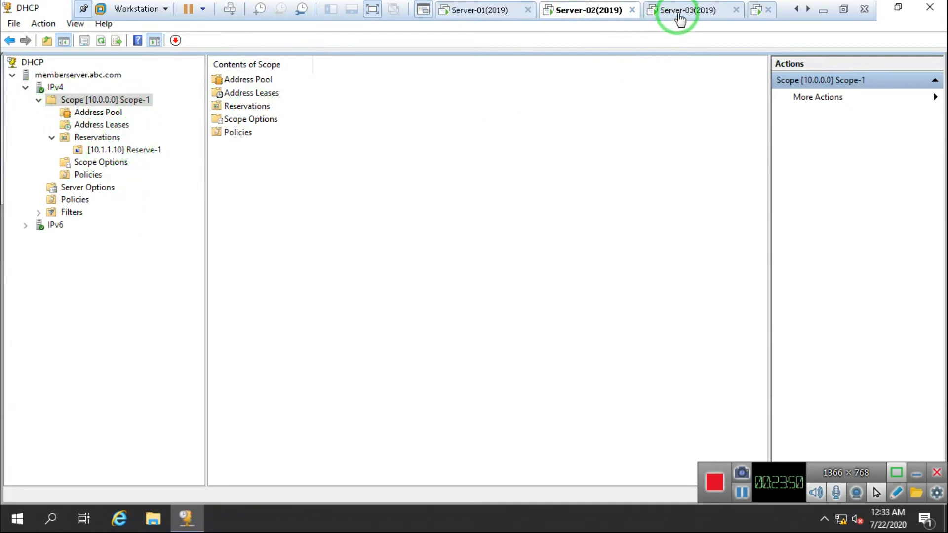
click(680, 20)
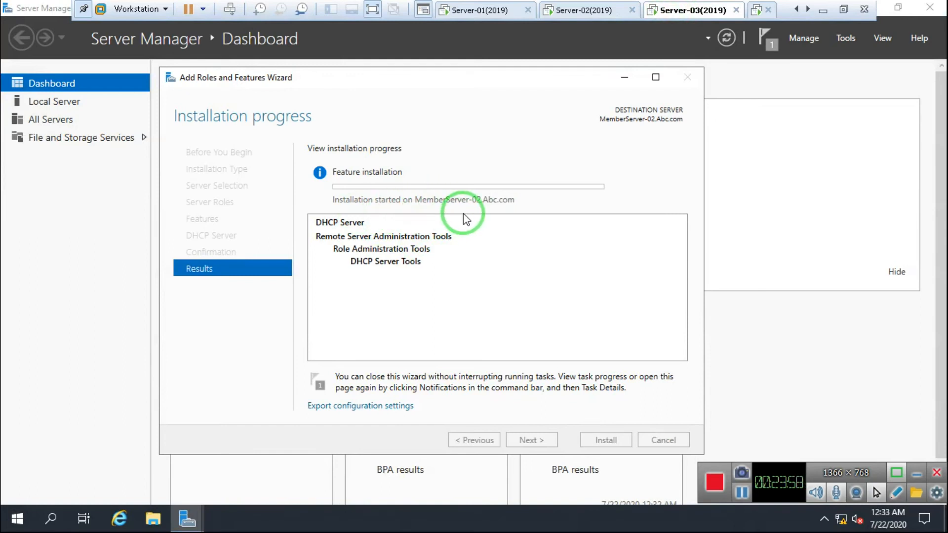
click(742, 493)
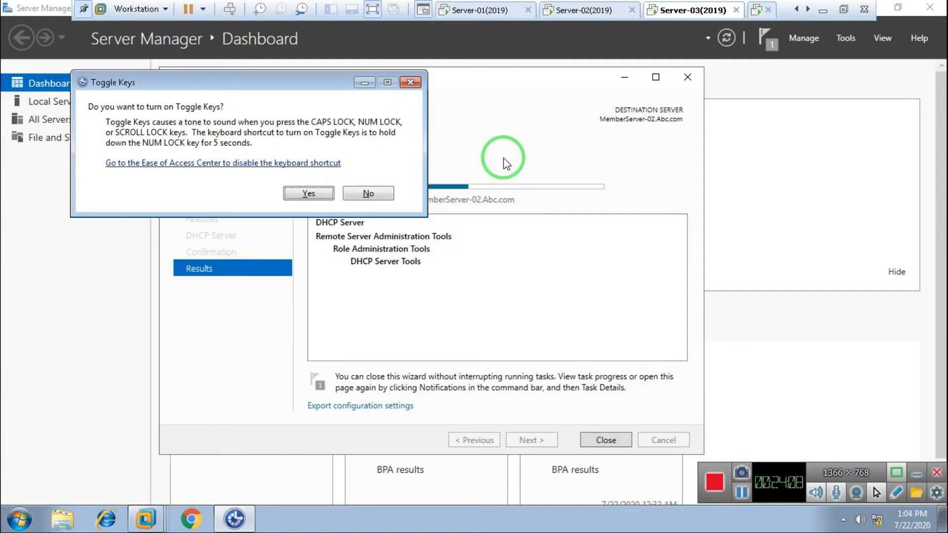
click(368, 196)
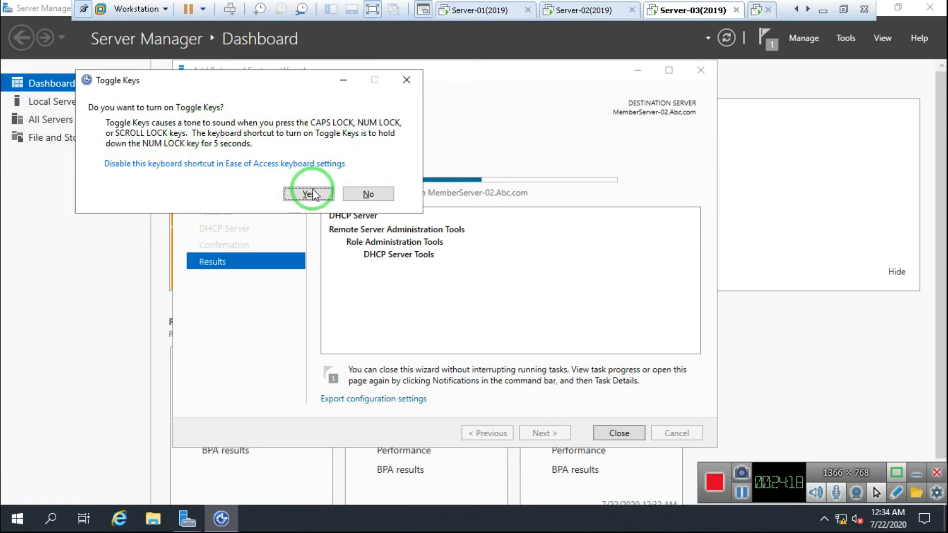
click(291, 195)
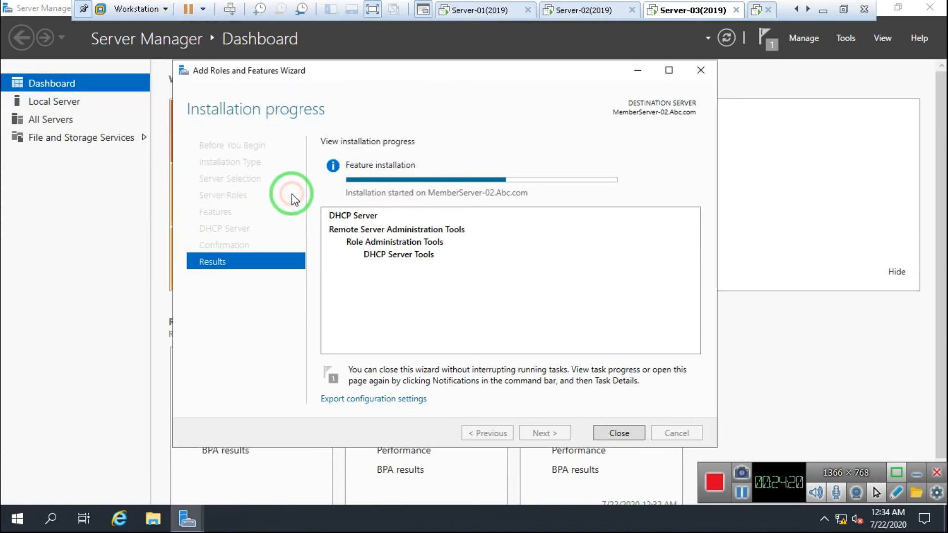
click(428, 75)
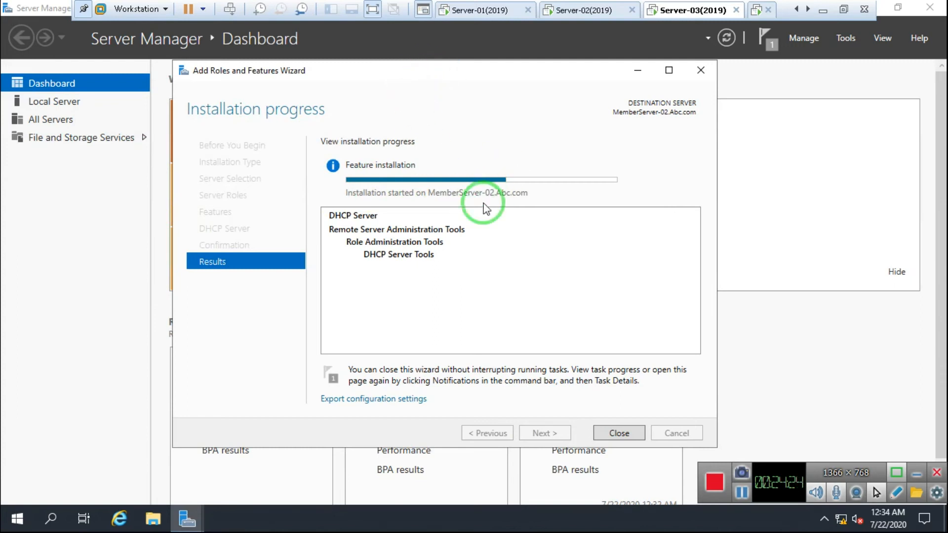
click(593, 15)
click(688, 11)
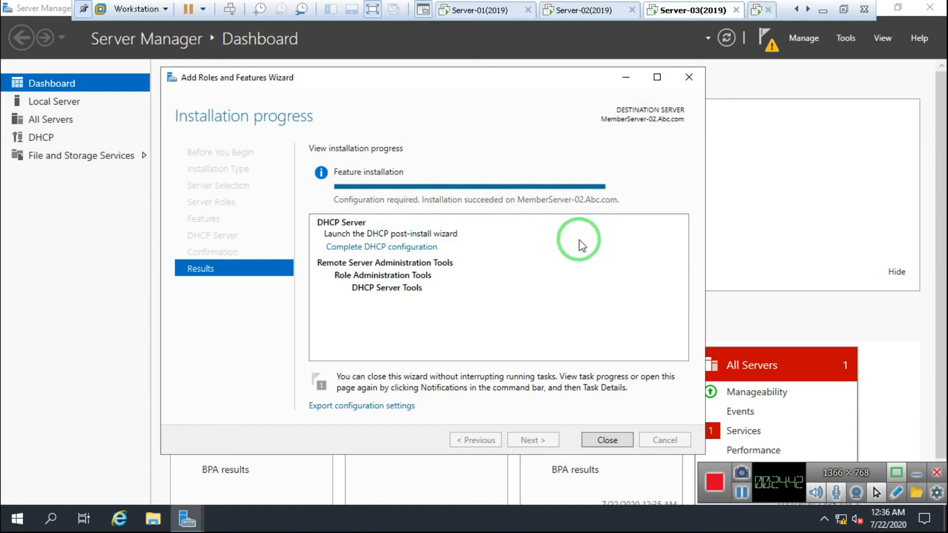
Run Complete DHCP configuration, commit with domain administrator credentials, and close both wizards
click(380, 252)
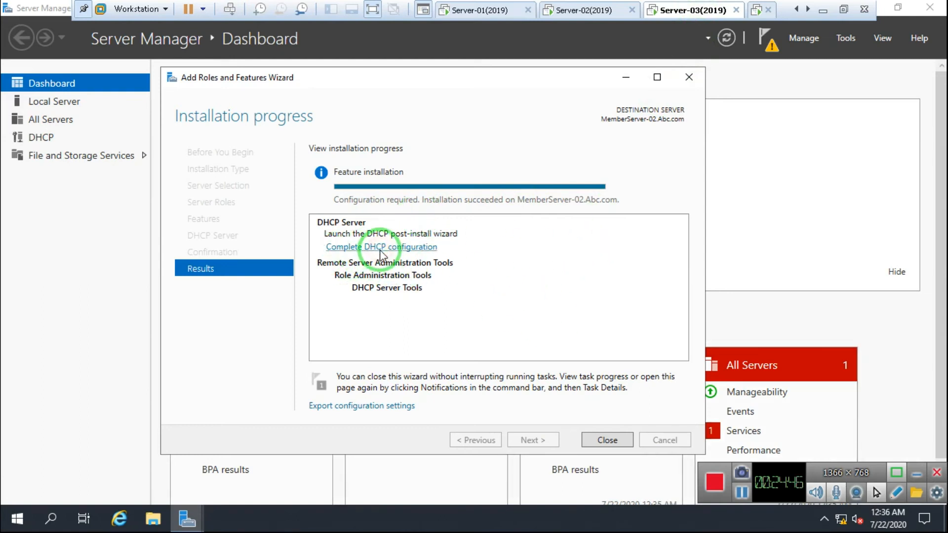
click(329, 57)
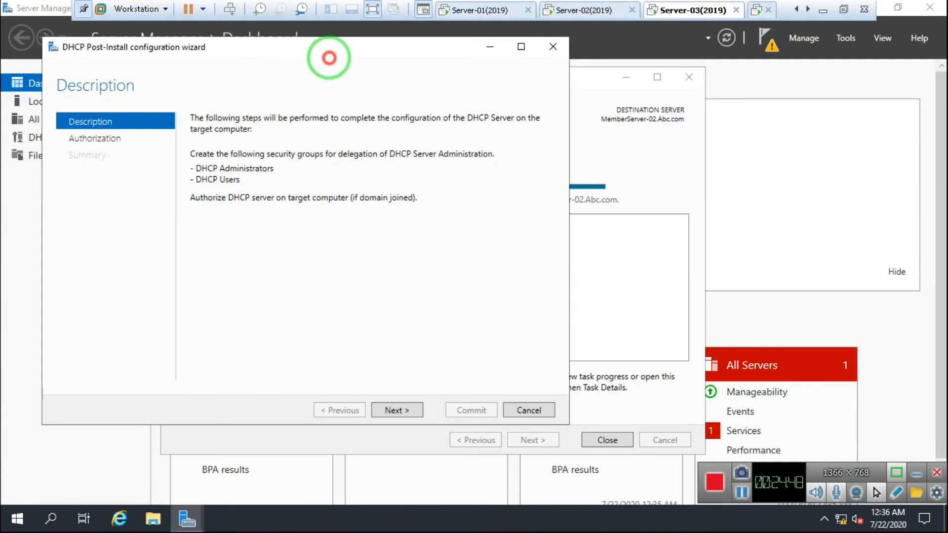
drag(329, 58, 424, 66)
click(483, 418)
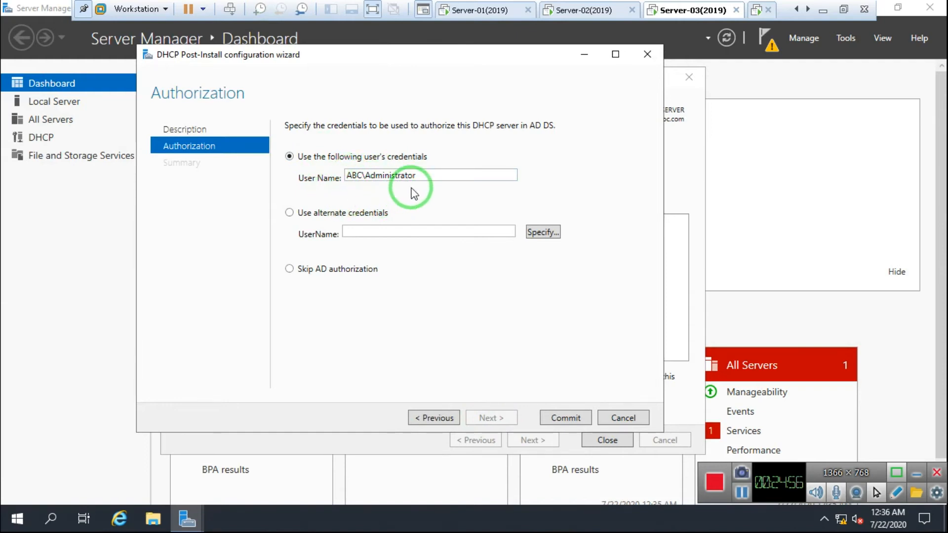
click(569, 419)
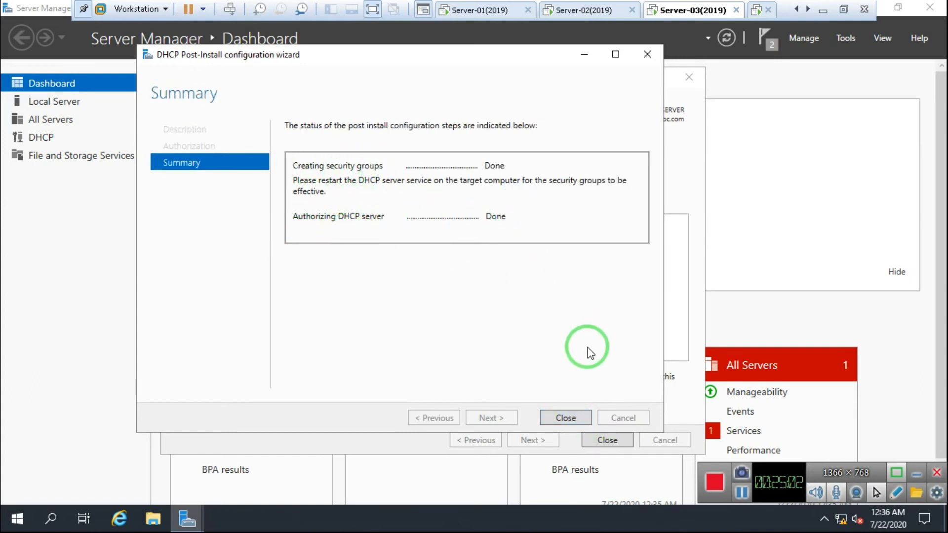
click(563, 420)
click(606, 437)
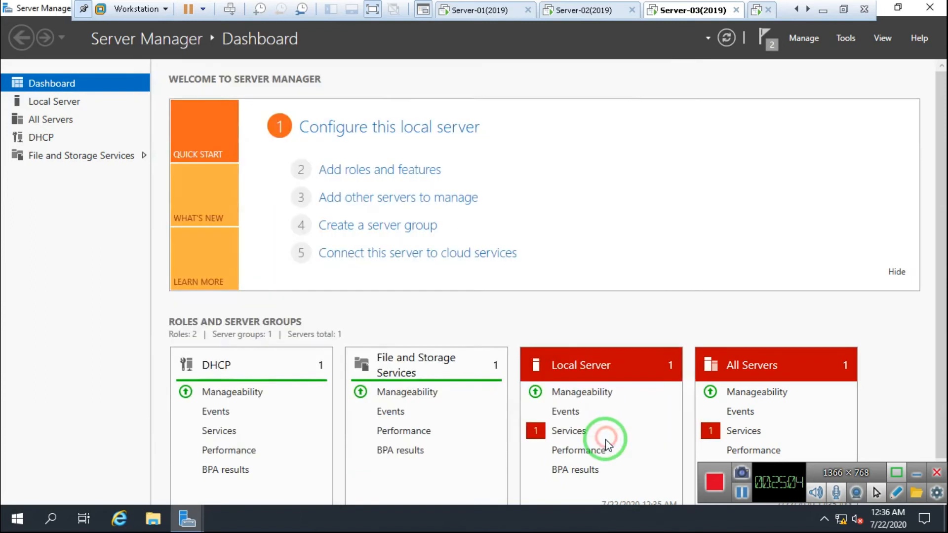
Close Server Manager and launch the DHCP console maximized, with a widened tree pane
click(927, 9)
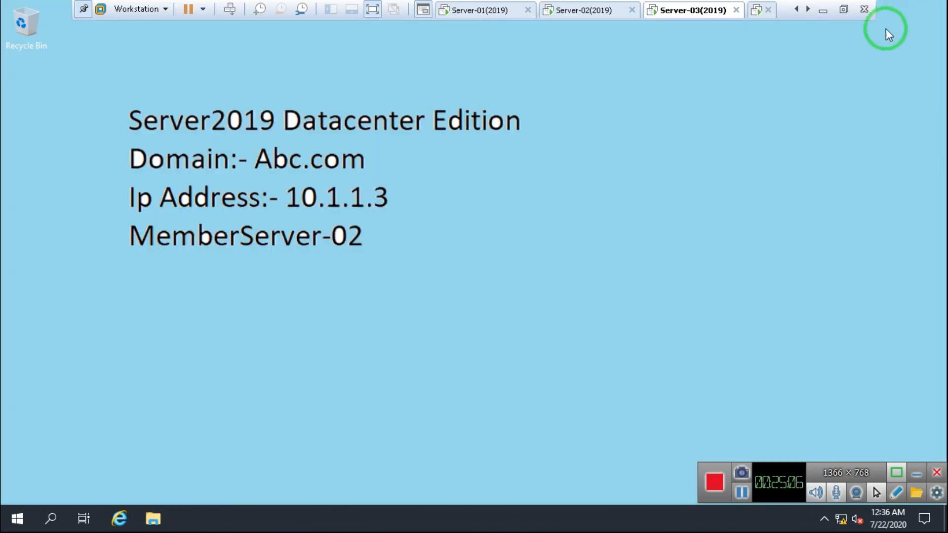
click(23, 527)
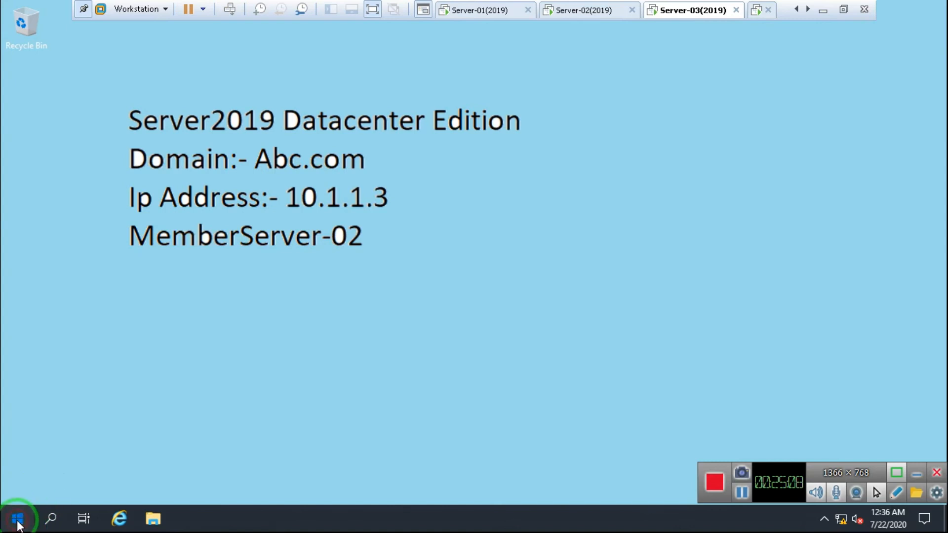
click(142, 236)
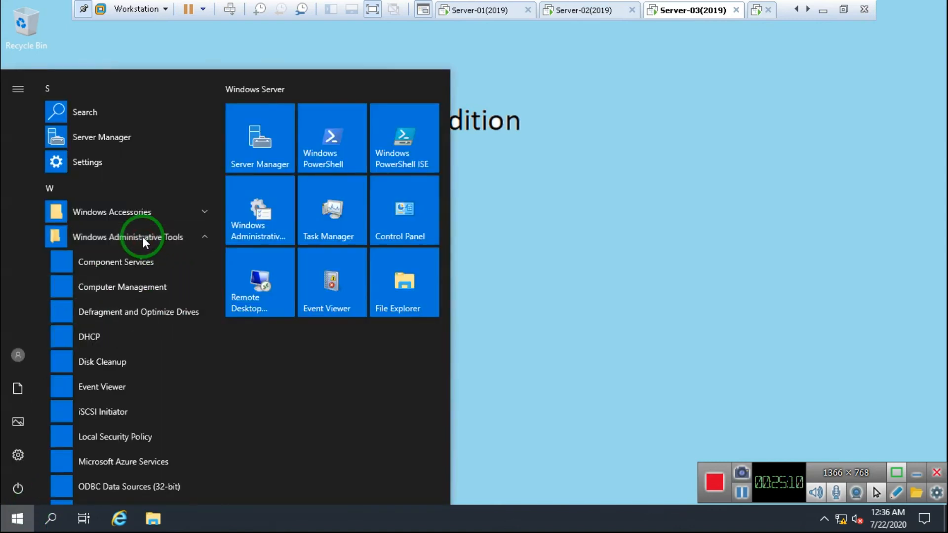
click(101, 339)
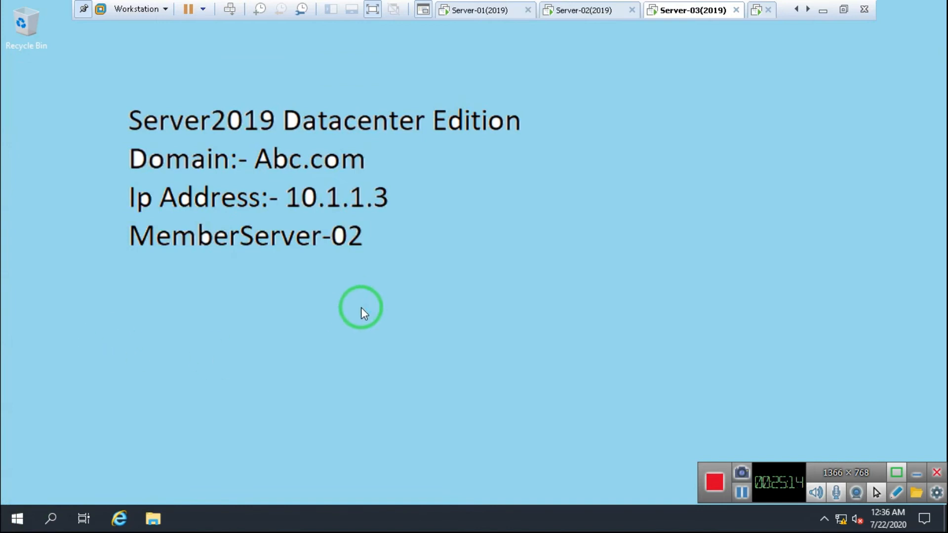
click(408, 56)
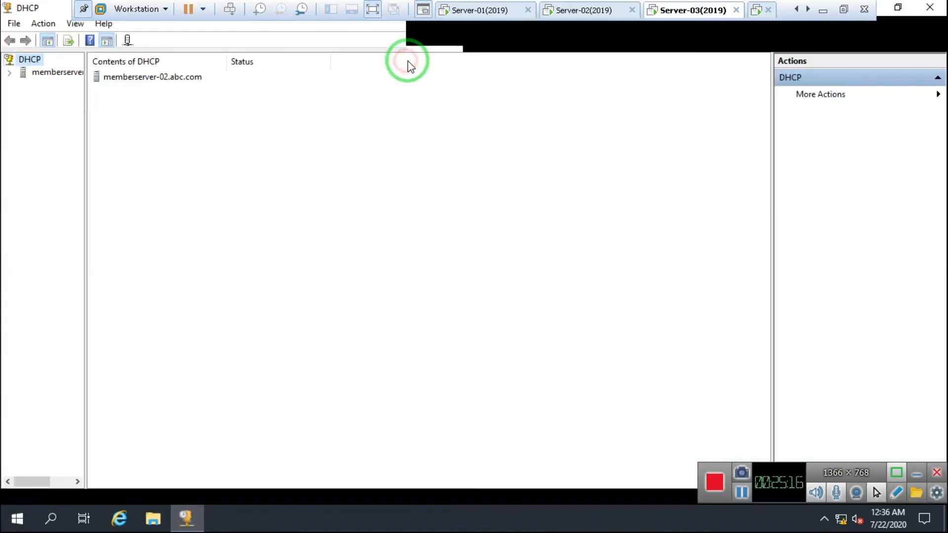
drag(85, 184, 271, 183)
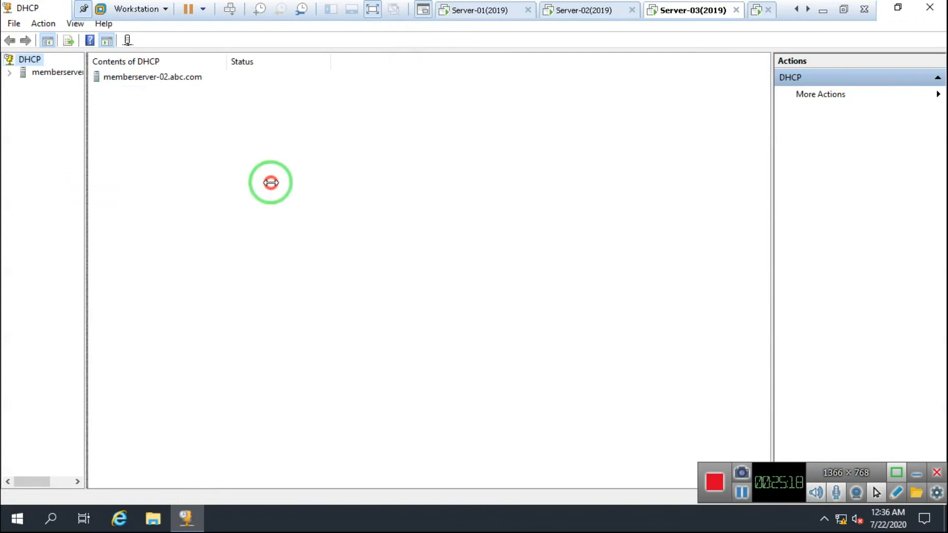
Expand and collapse memberserver-02's IPv4 and IPv6 nodes, then bring up the Server-02 VM
click(9, 72)
click(23, 85)
click(22, 134)
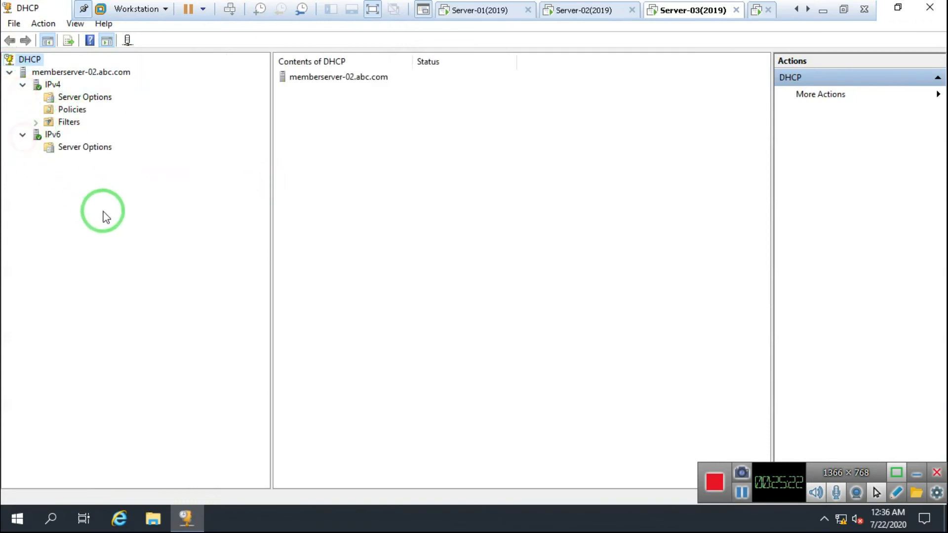
click(22, 134)
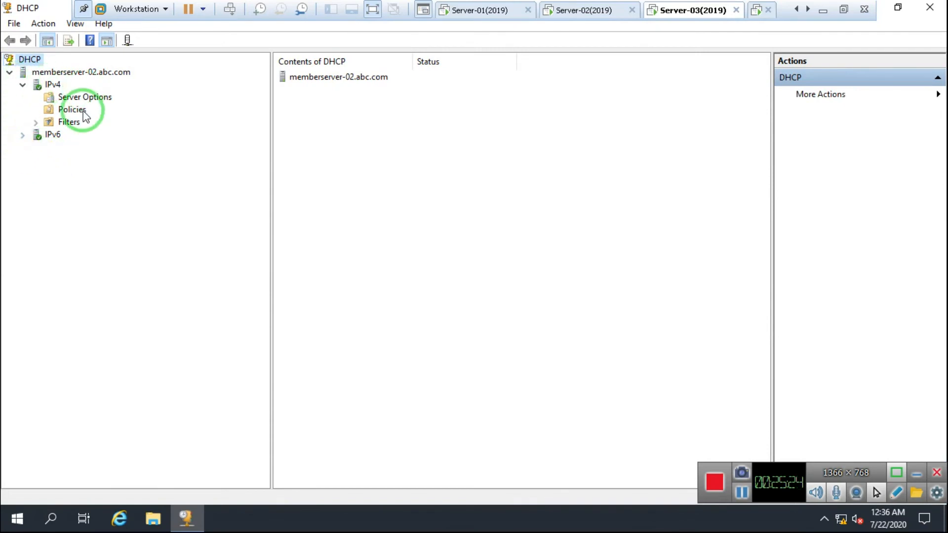
click(23, 85)
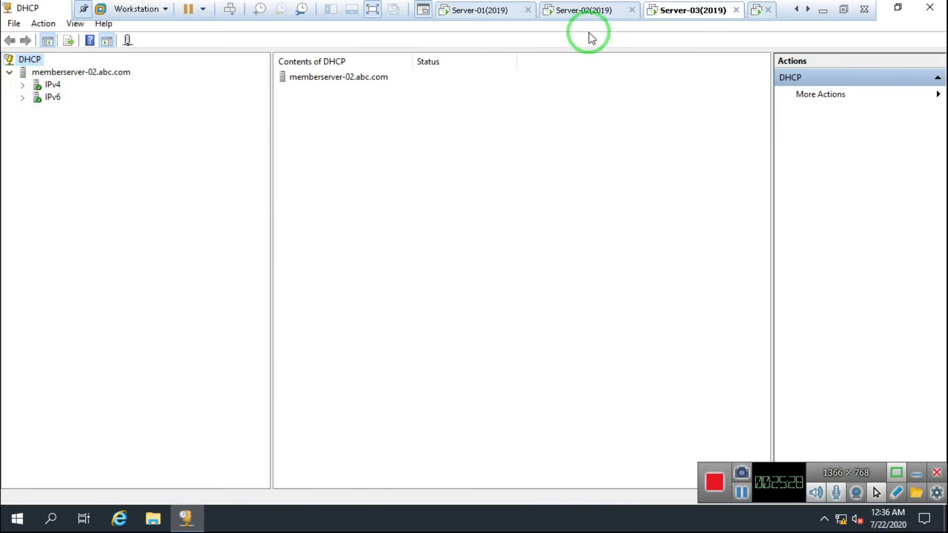
click(576, 12)
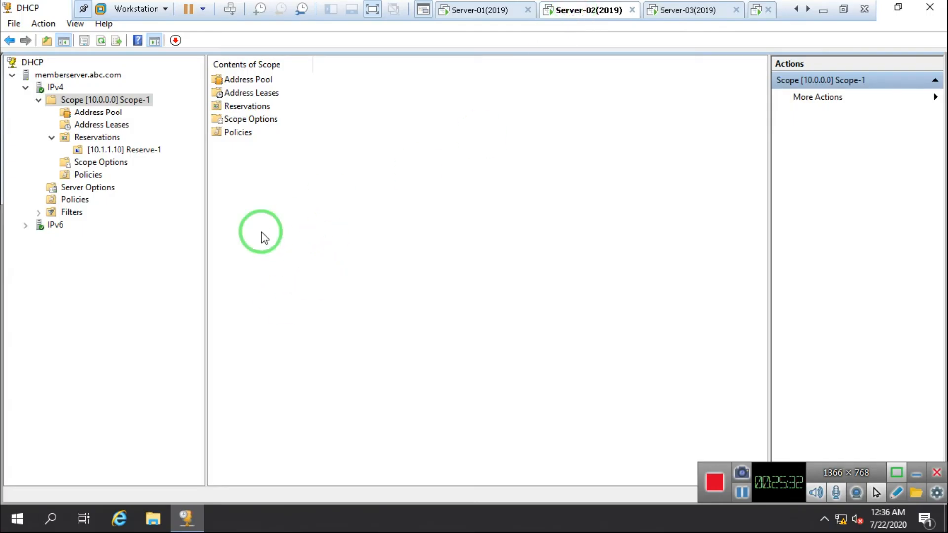
Configure failover on Scope-1 [10.0.0.0] with all scopes selected and advance to the partner page
right_click(90, 102)
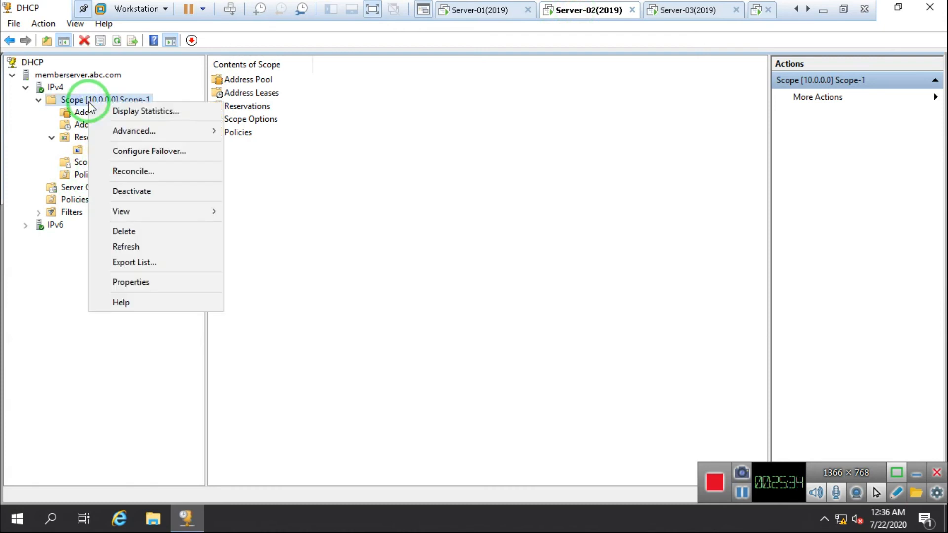
click(162, 152)
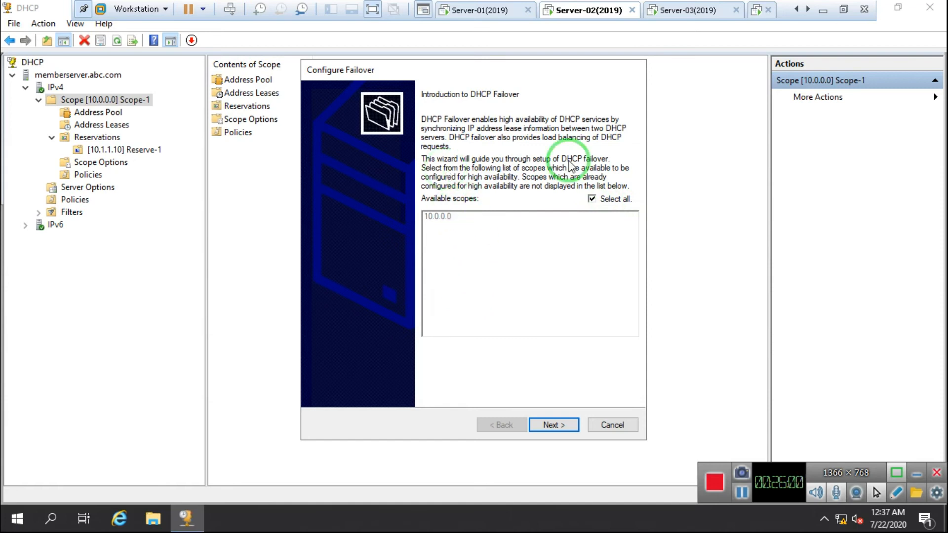
click(591, 199)
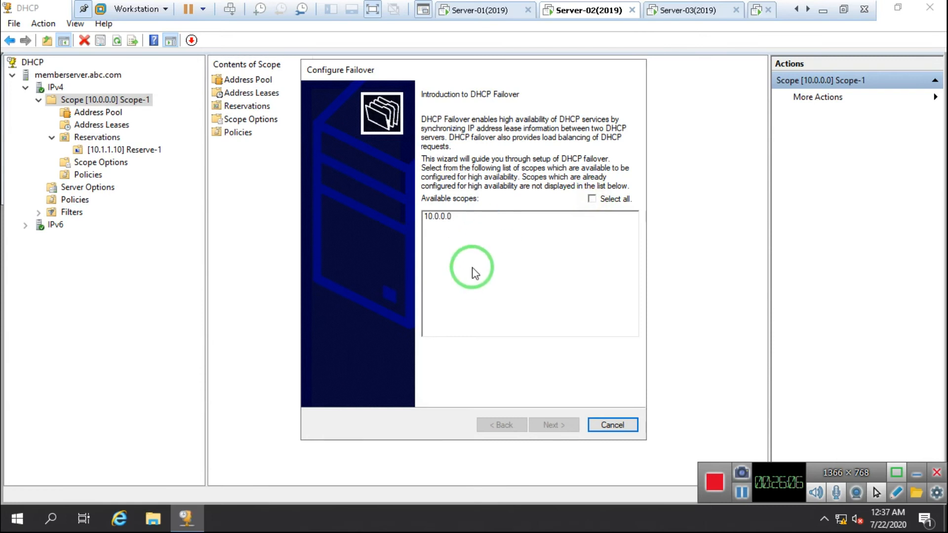
click(591, 199)
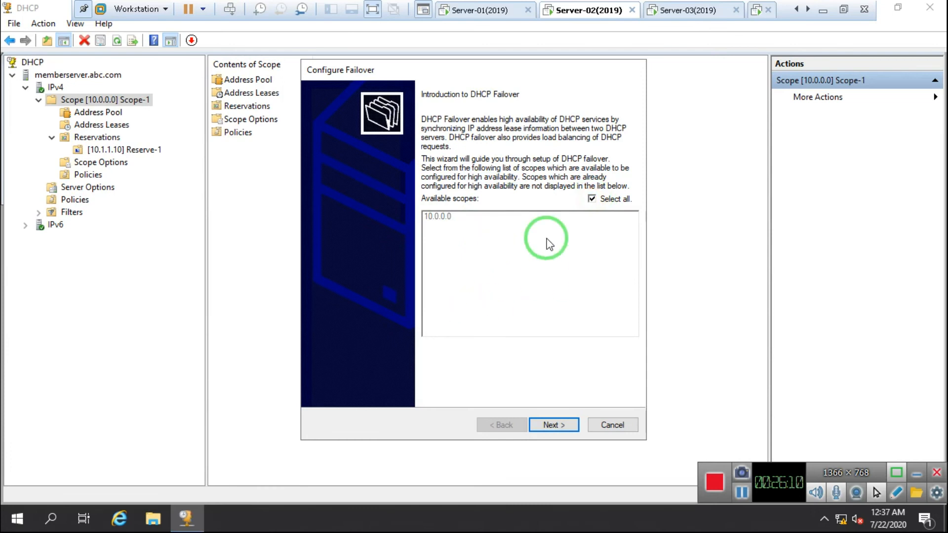
click(576, 425)
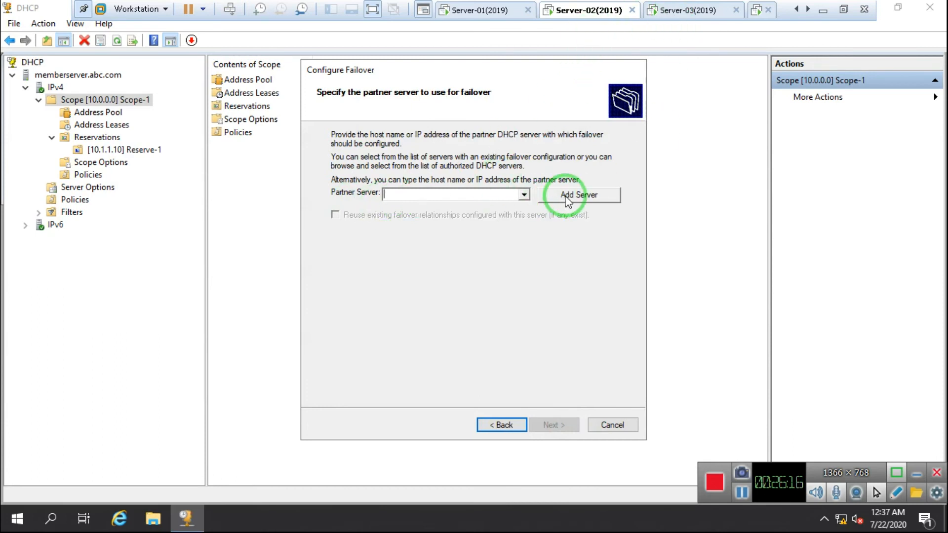
Search the domain for 'Member' computers and add MEMBERSERVER-02 as the failover partner
click(568, 196)
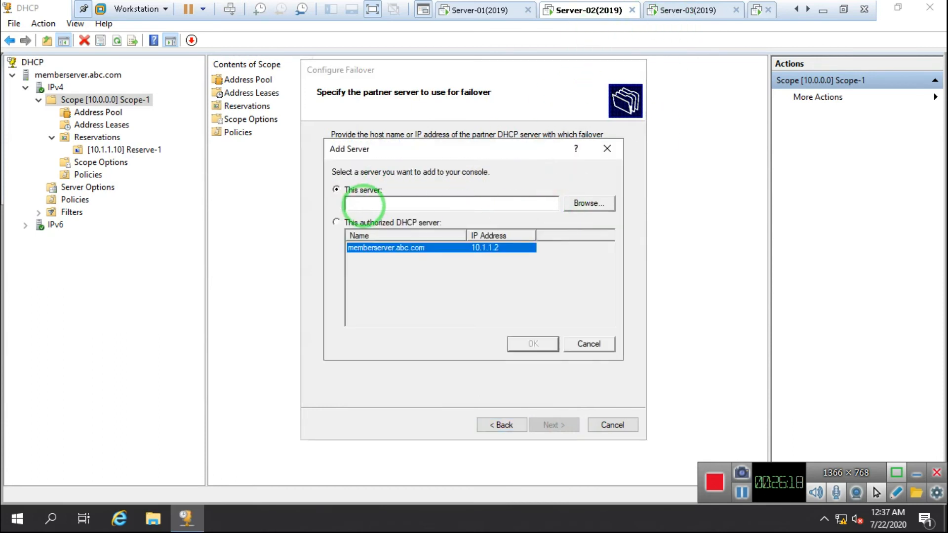
click(588, 204)
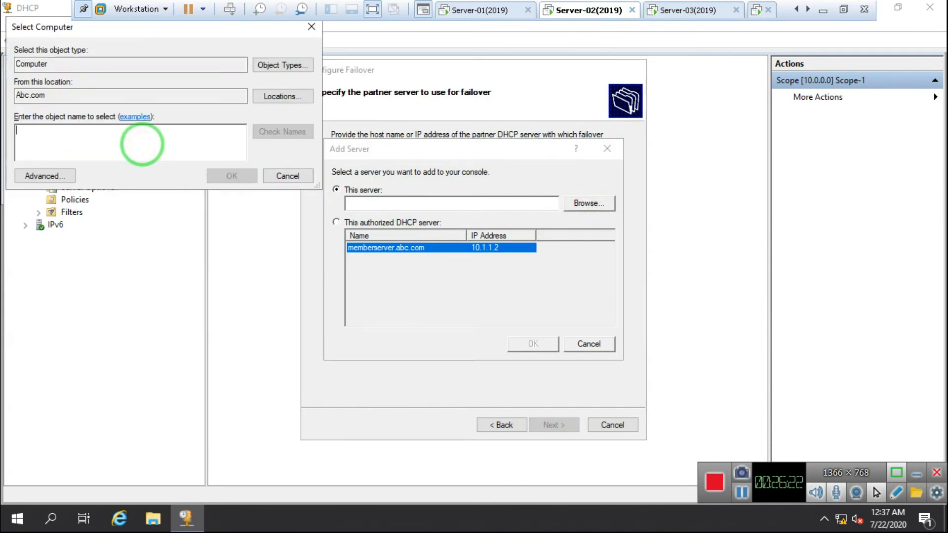
text(Emm)
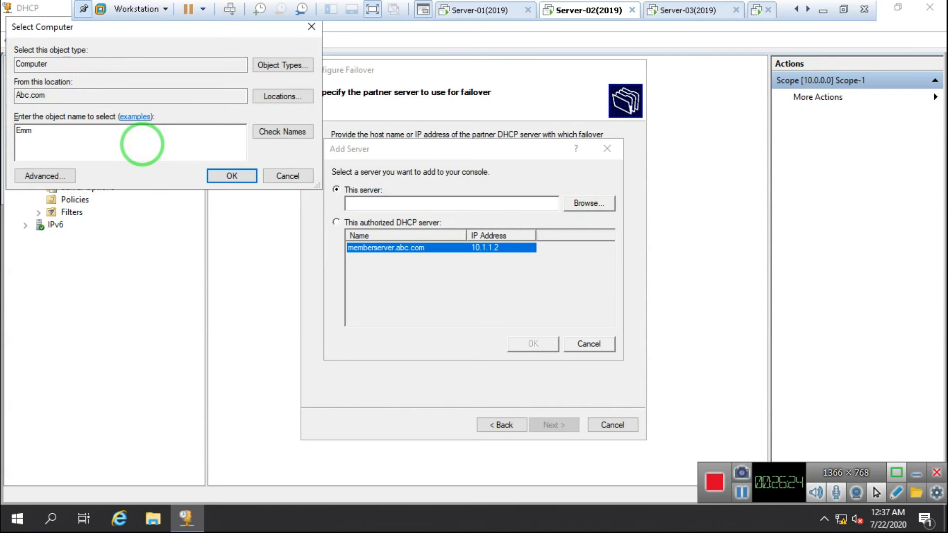
key(BackSpace)
text(Member)
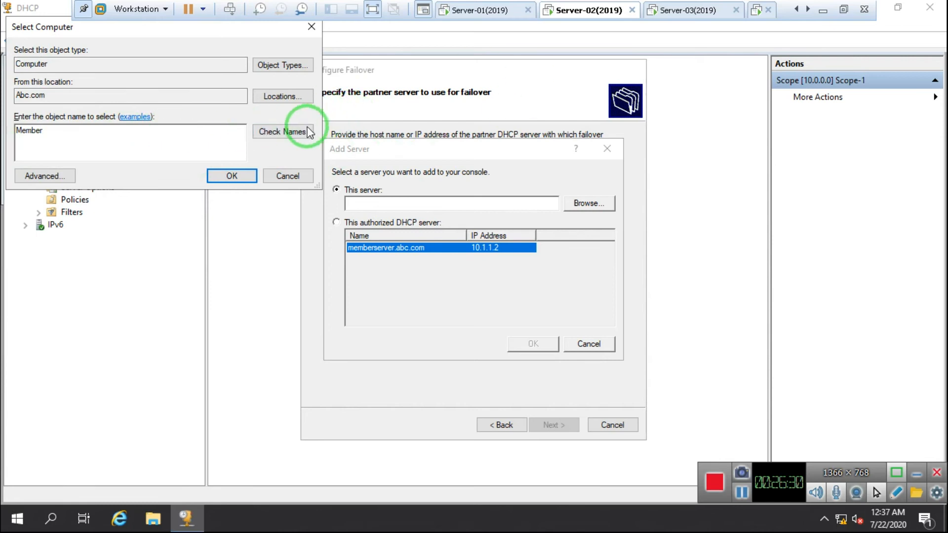
click(282, 130)
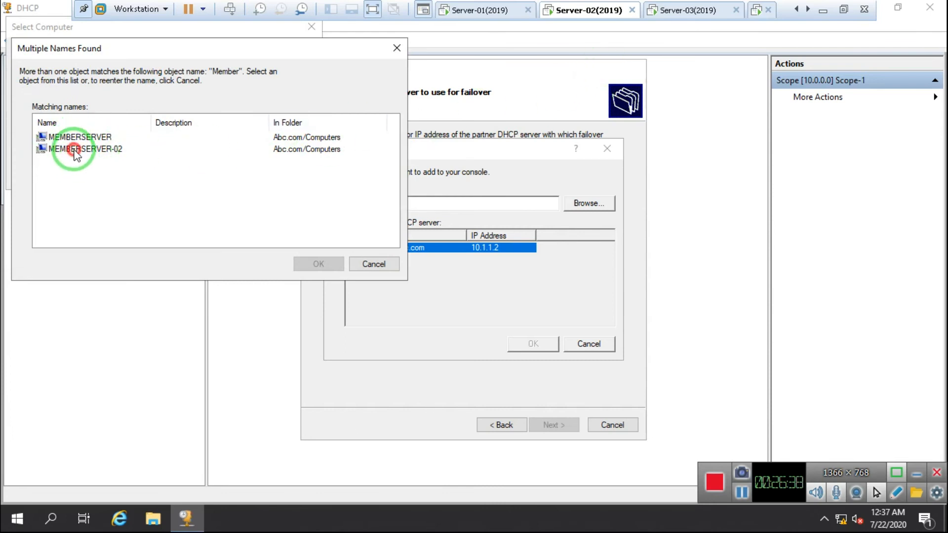
click(120, 151)
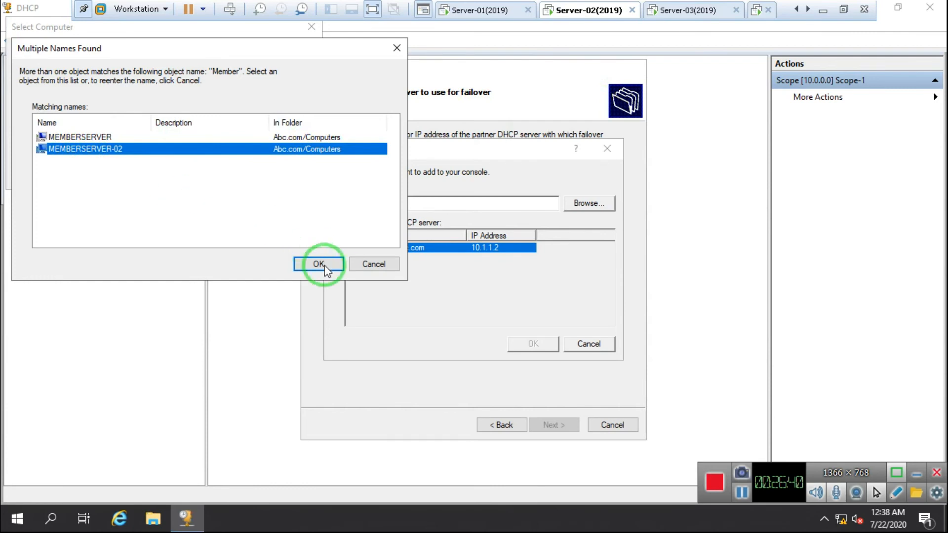
click(318, 264)
click(231, 176)
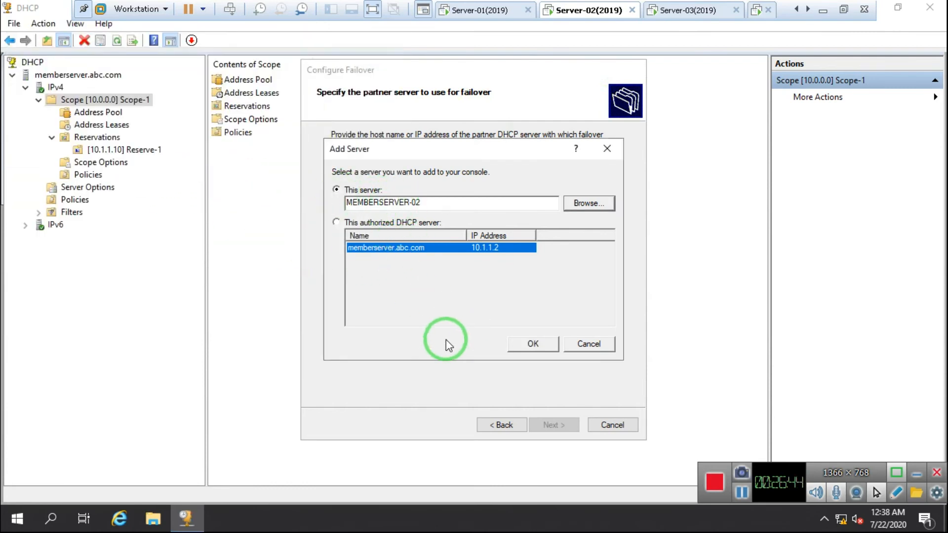
click(532, 346)
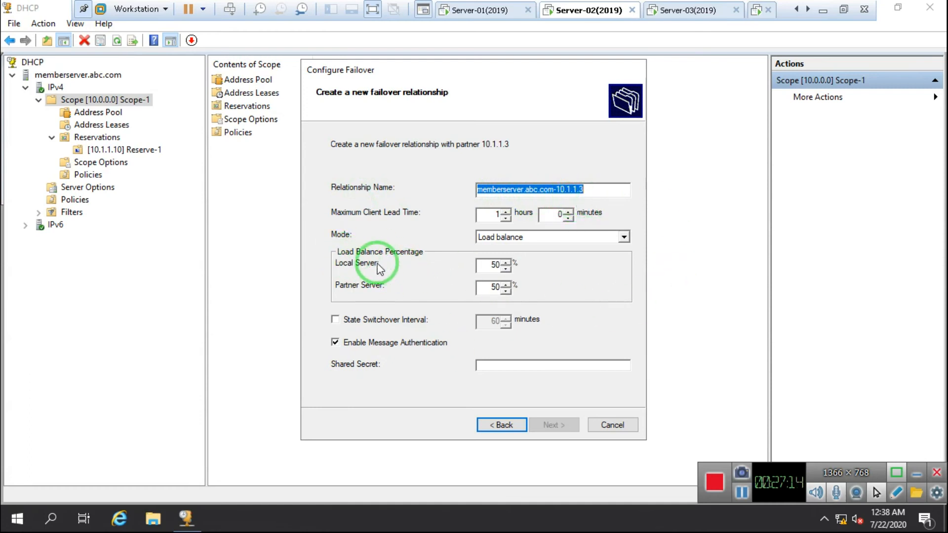
Set the failover mode to Hot standby, partner role Standby, with message authentication disabled
click(563, 239)
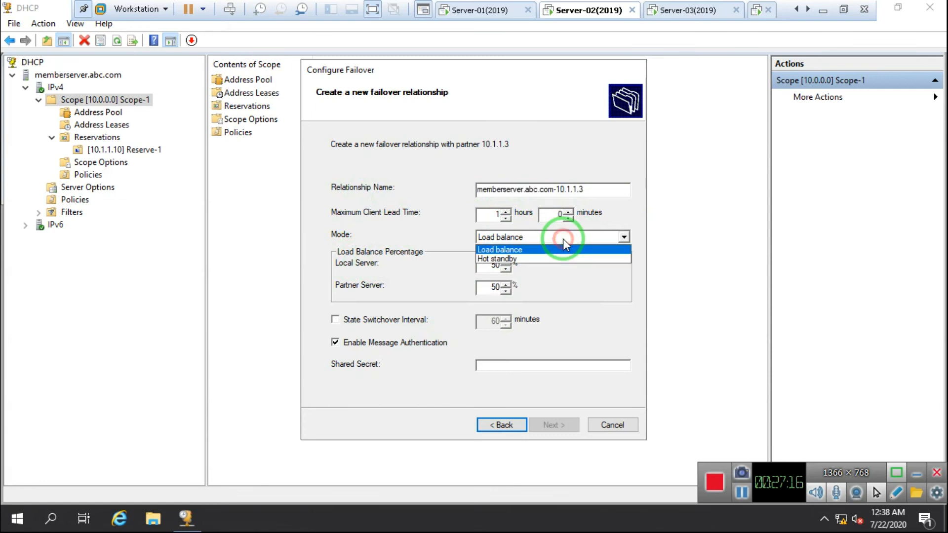
click(501, 251)
click(532, 241)
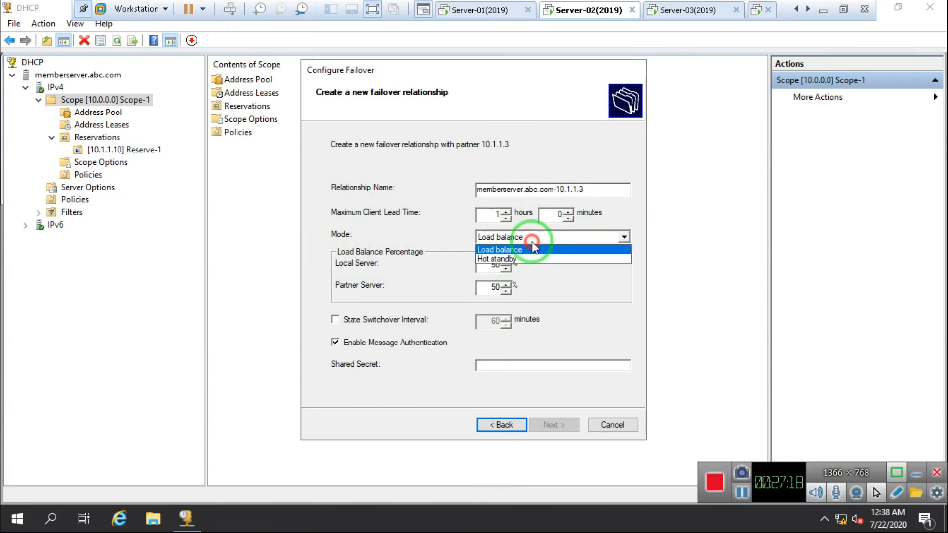
click(498, 258)
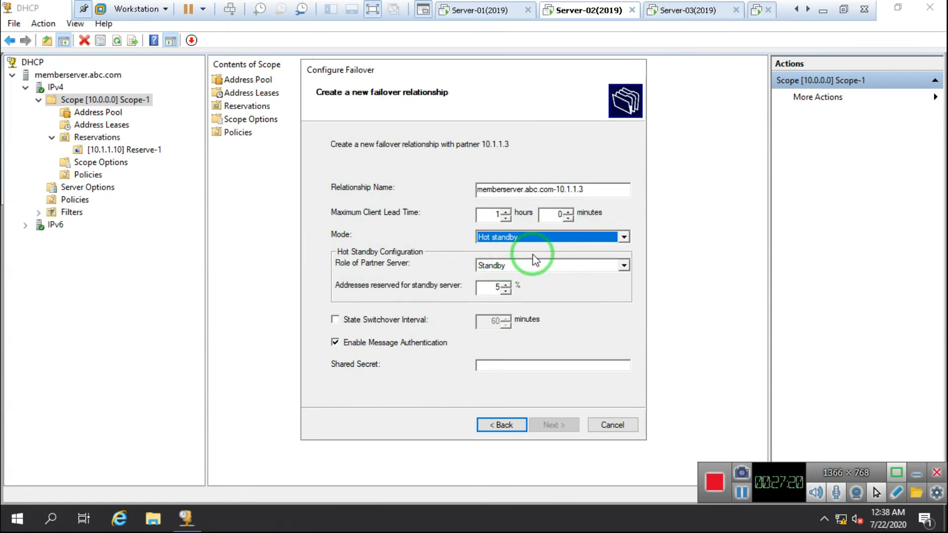
click(507, 270)
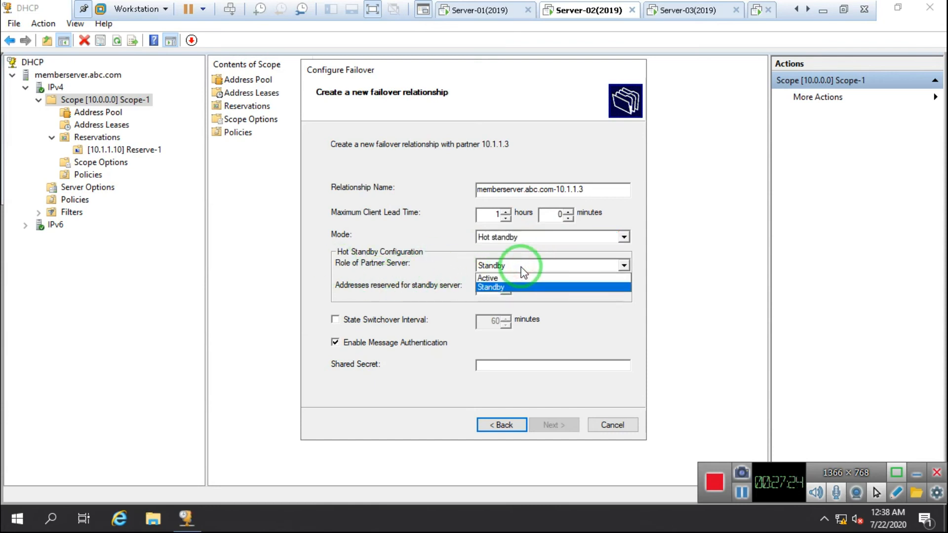
click(504, 287)
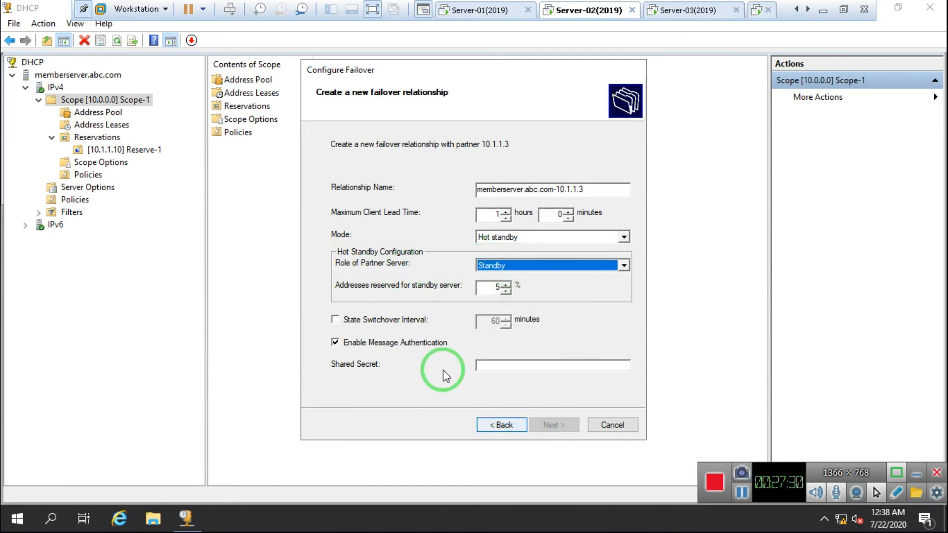
click(335, 343)
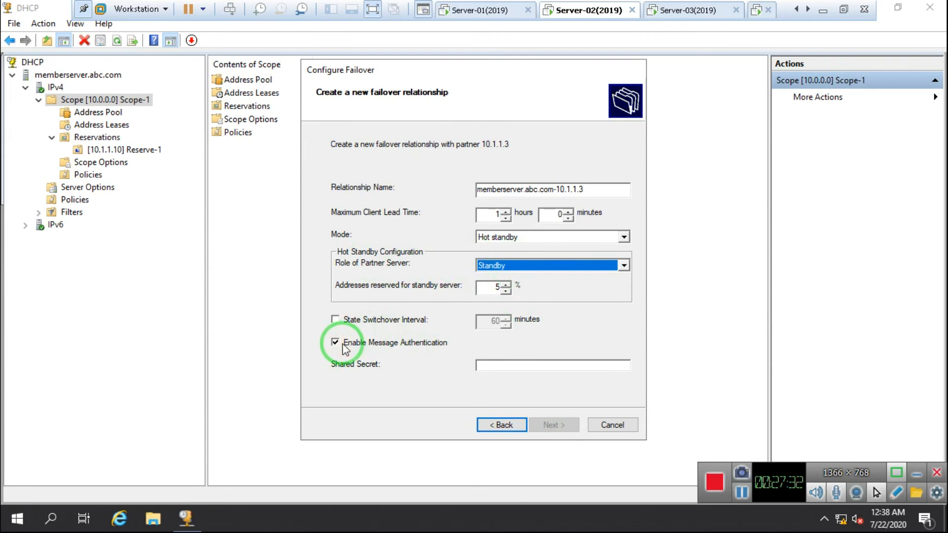
click(335, 343)
click(335, 343)
Finish creating the failover relationship and dismiss the success report
click(547, 425)
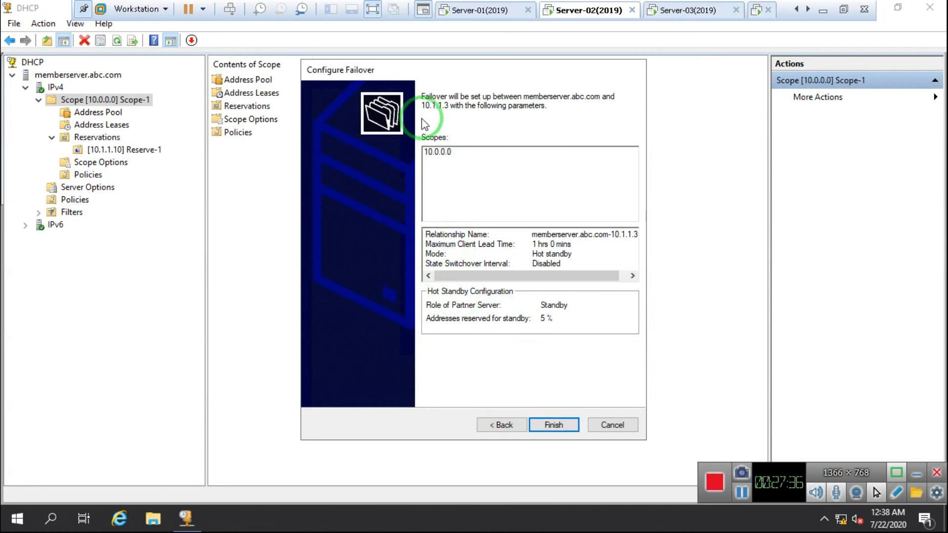
click(542, 425)
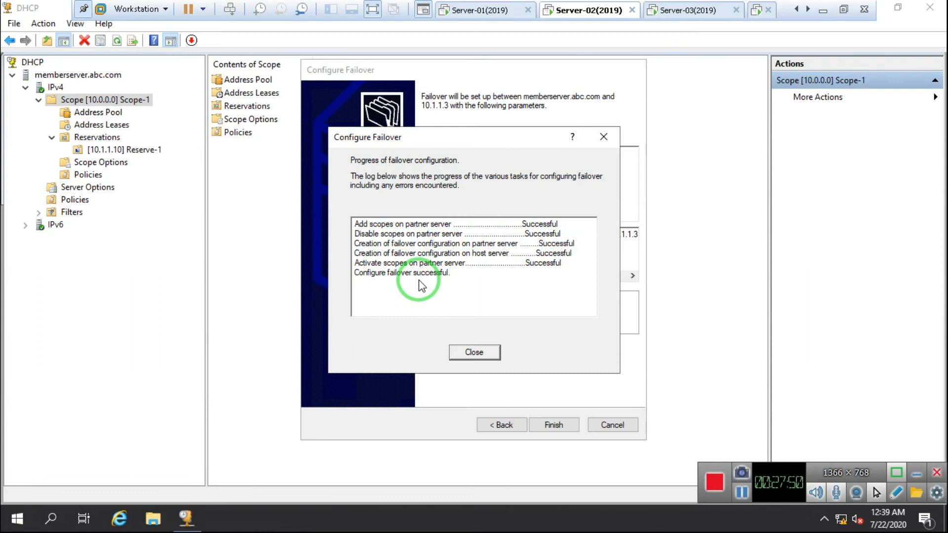
click(489, 353)
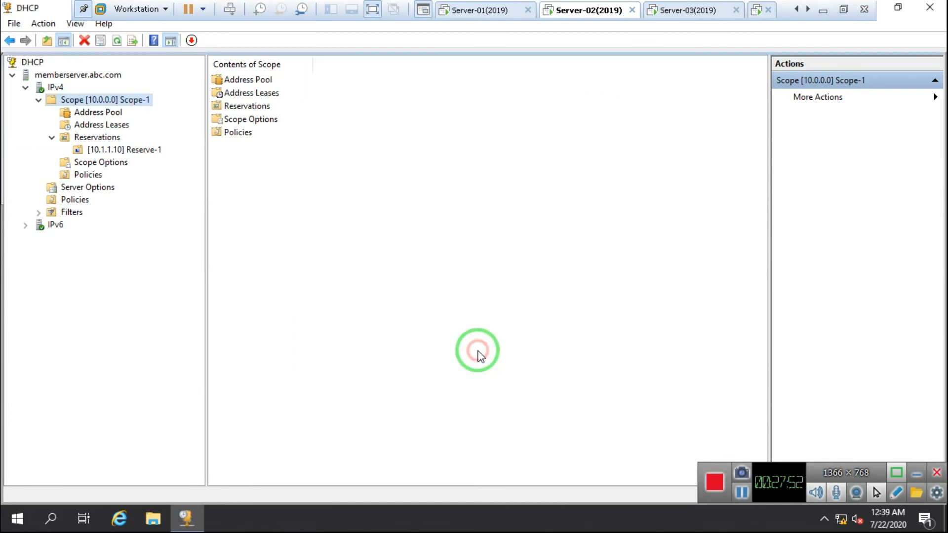
click(697, 12)
On Server-03, refresh memberserver-02's IPv4 and delete Scope-1's excluded address range
click(341, 239)
click(50, 84)
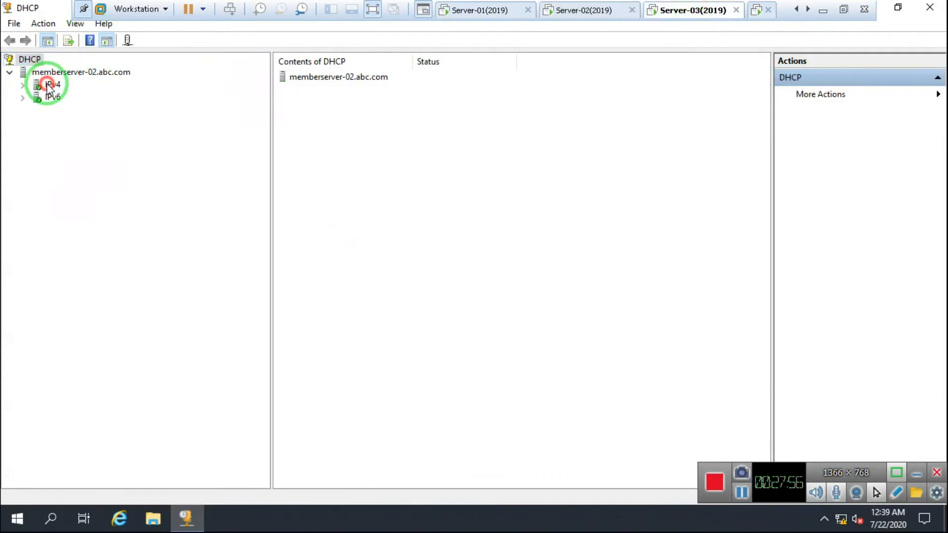
click(101, 40)
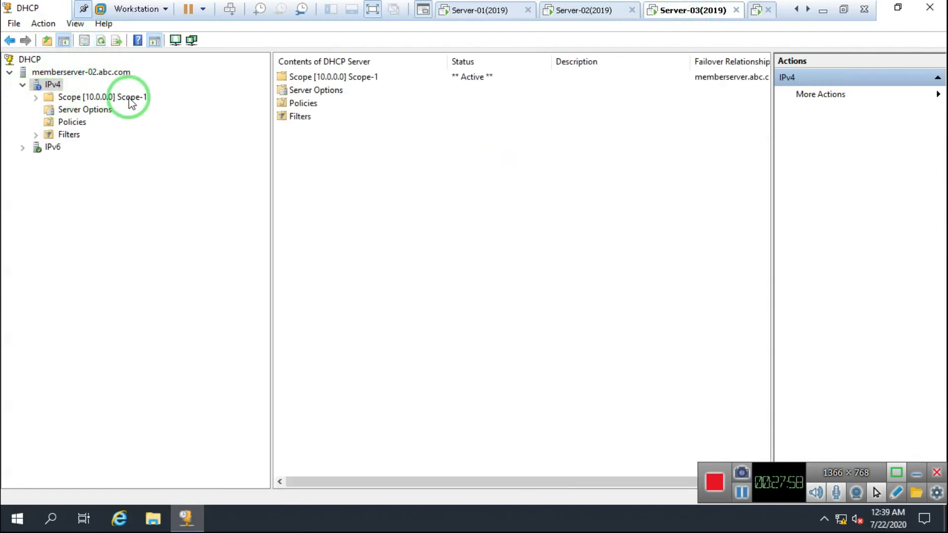
click(82, 98)
click(35, 97)
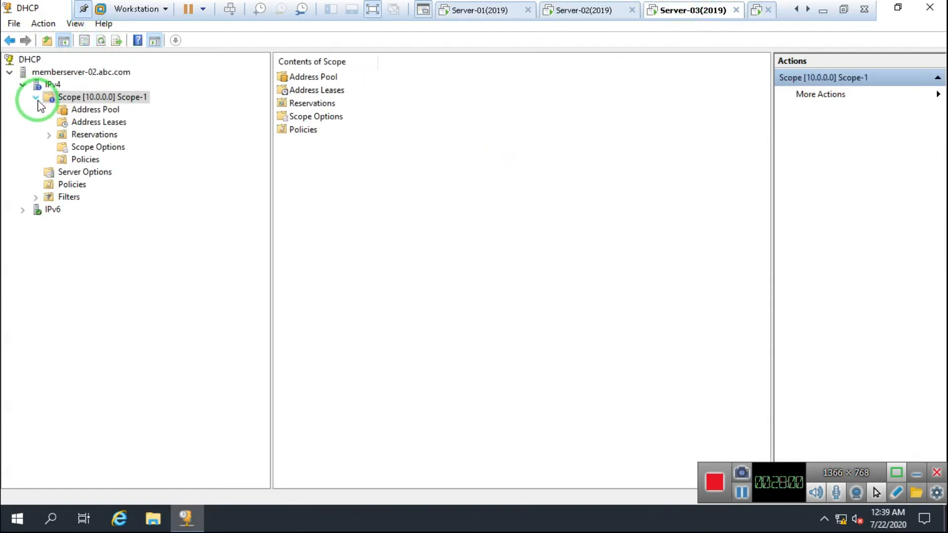
click(114, 112)
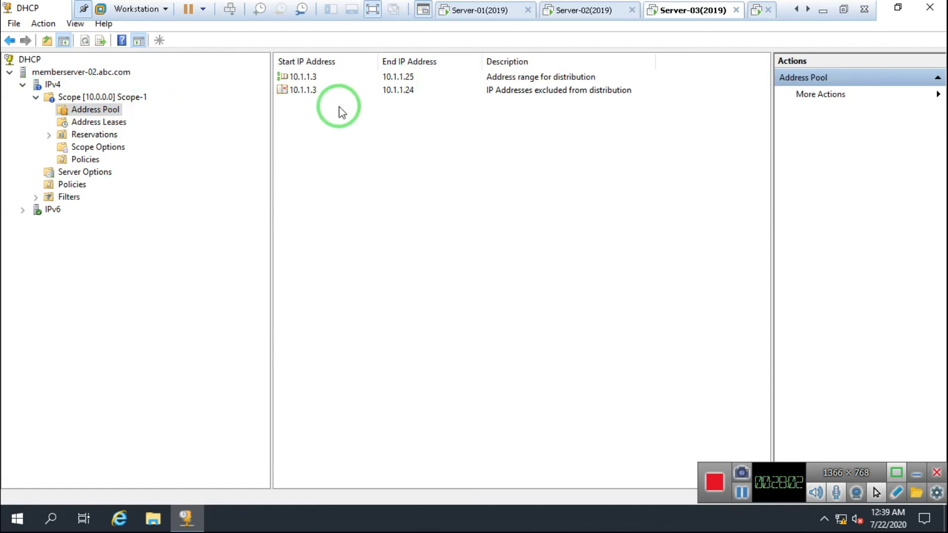
right_click(294, 91)
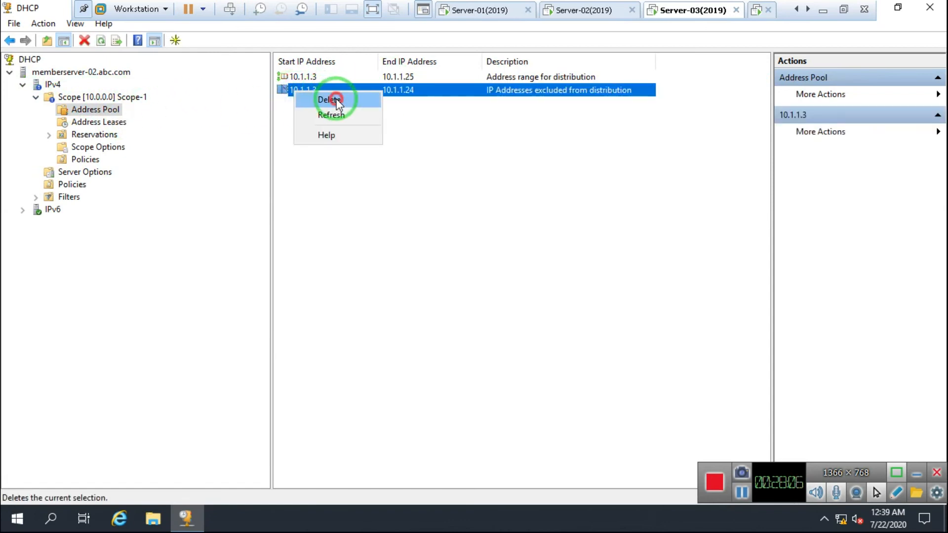
click(326, 101)
click(488, 316)
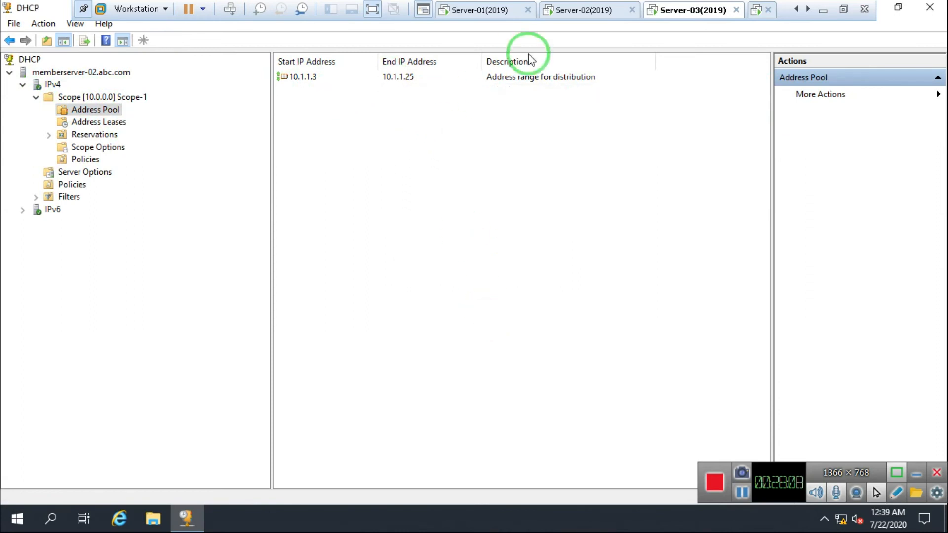
On Server-02, delete the 10.1.1.3–10.1.1.24 exclusion from Scope-1's address pool
click(580, 10)
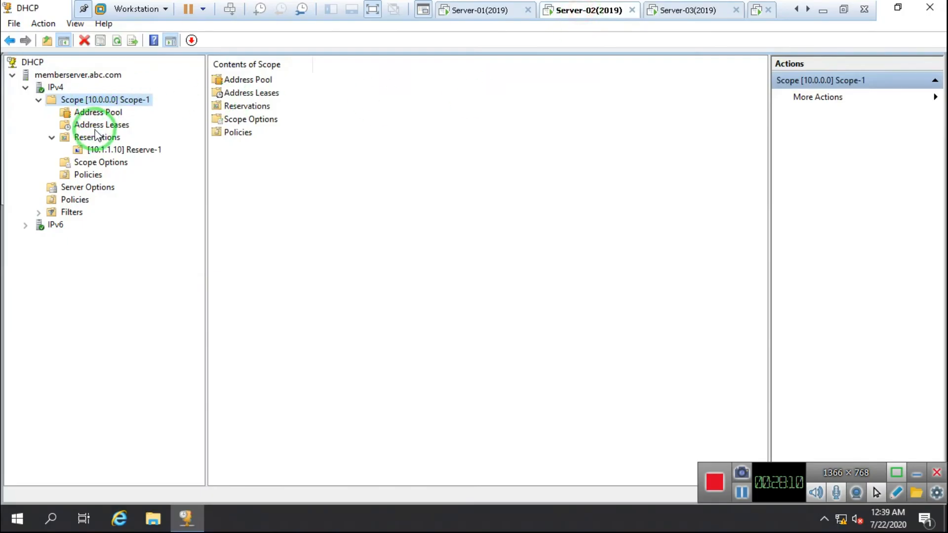
click(88, 124)
click(93, 112)
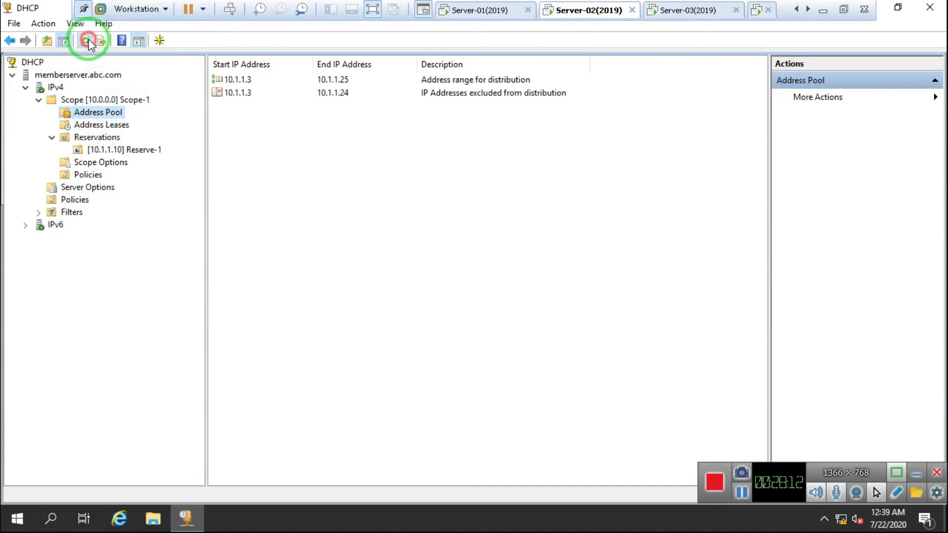
right_click(238, 93)
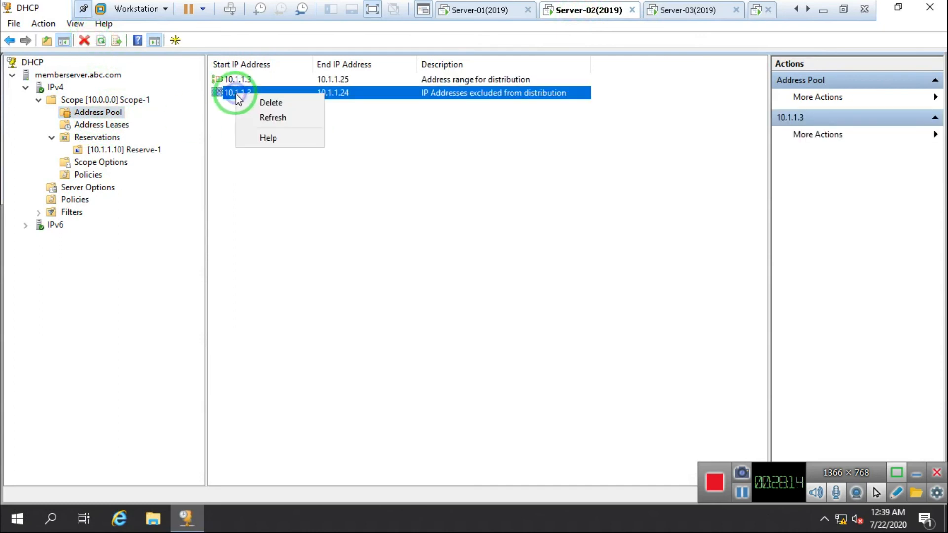
click(280, 103)
click(484, 310)
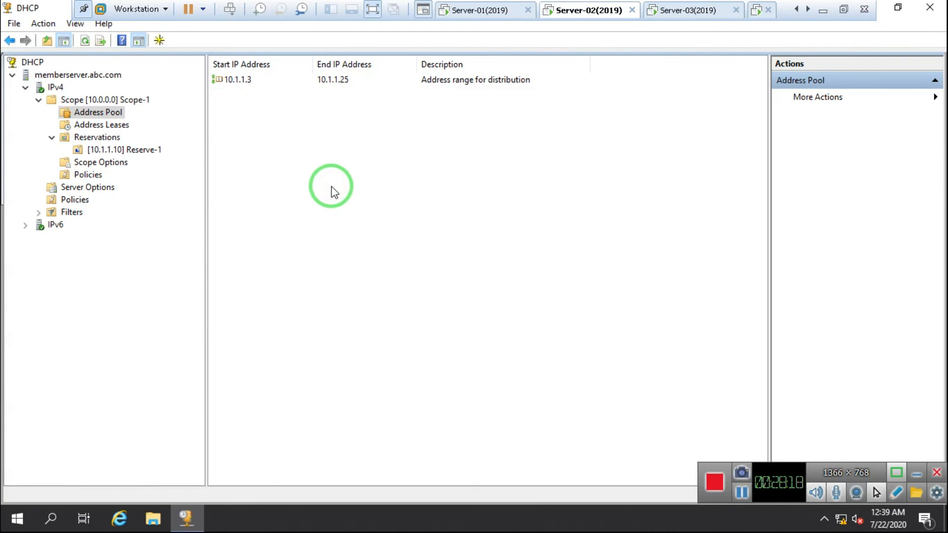
On Server-03, review the replicated 10.1.1.10 reservation's options
click(680, 11)
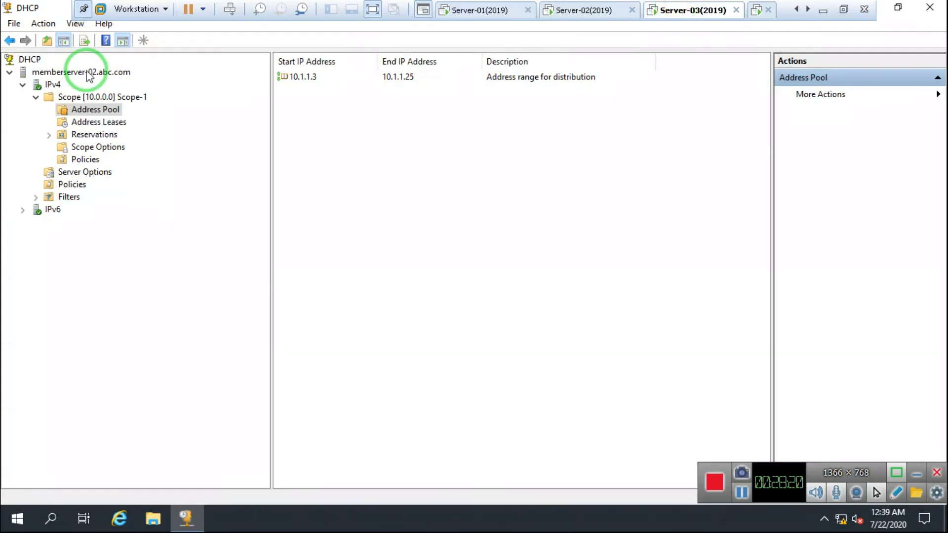
click(49, 135)
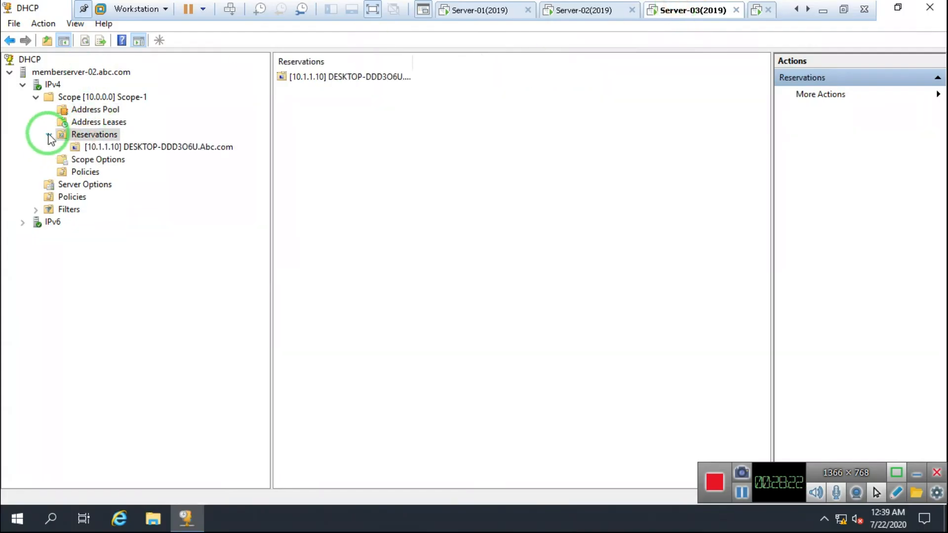
click(144, 148)
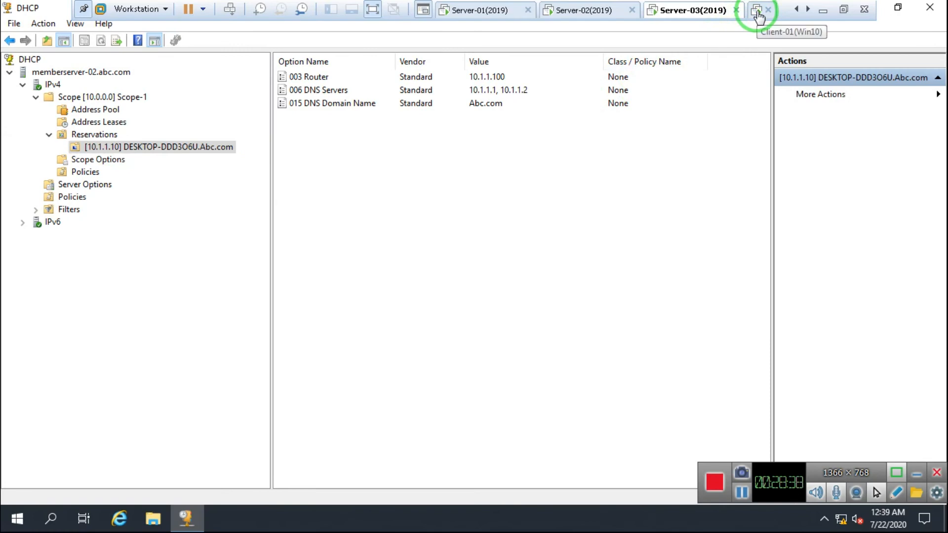
click(759, 15)
On Client-01, run ipconfig /release and /renew in cmd, then open ncpa.cpl
click(295, 316)
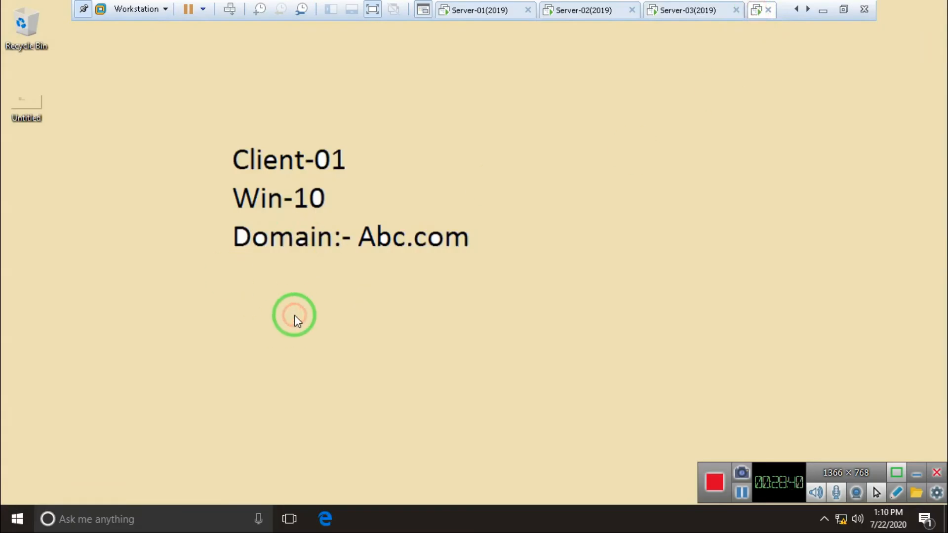
key(super+r)
text(cmd)
key(Return)
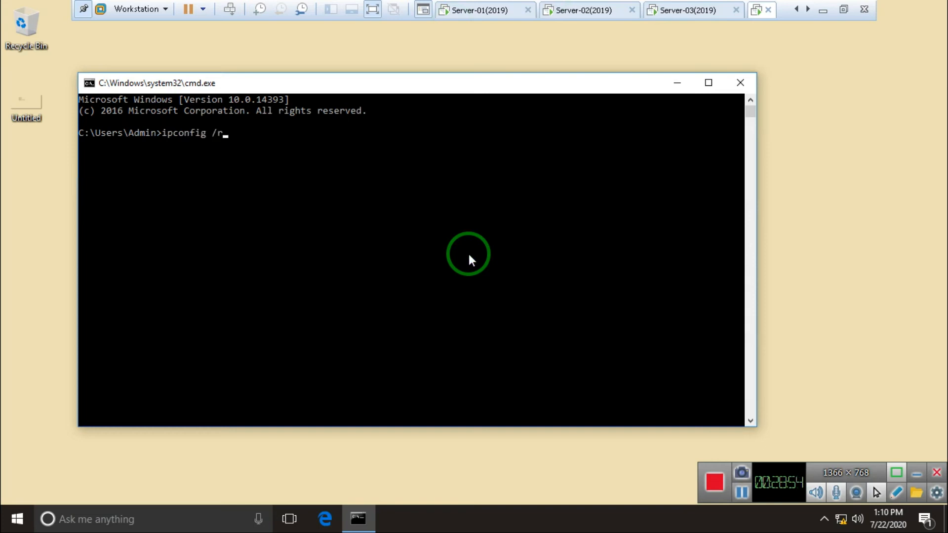
key(Return)
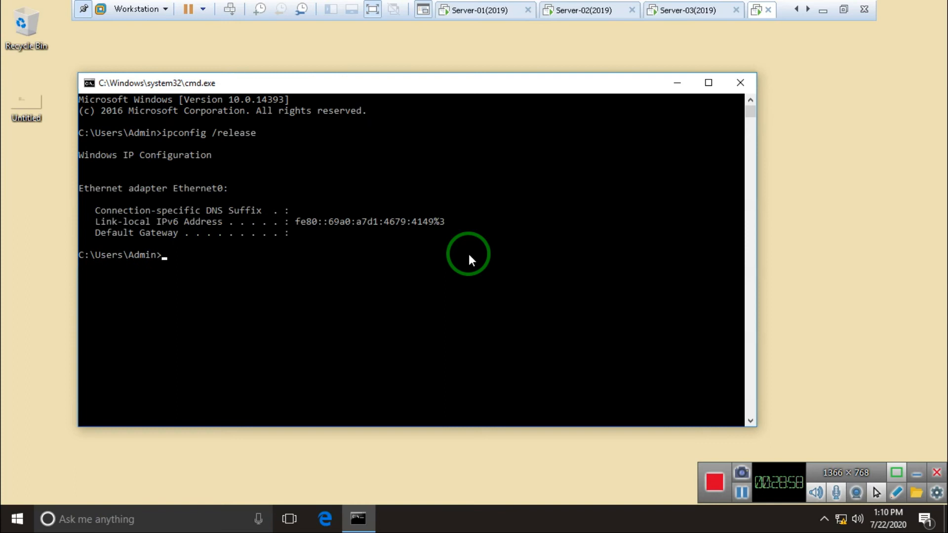
key(Up)
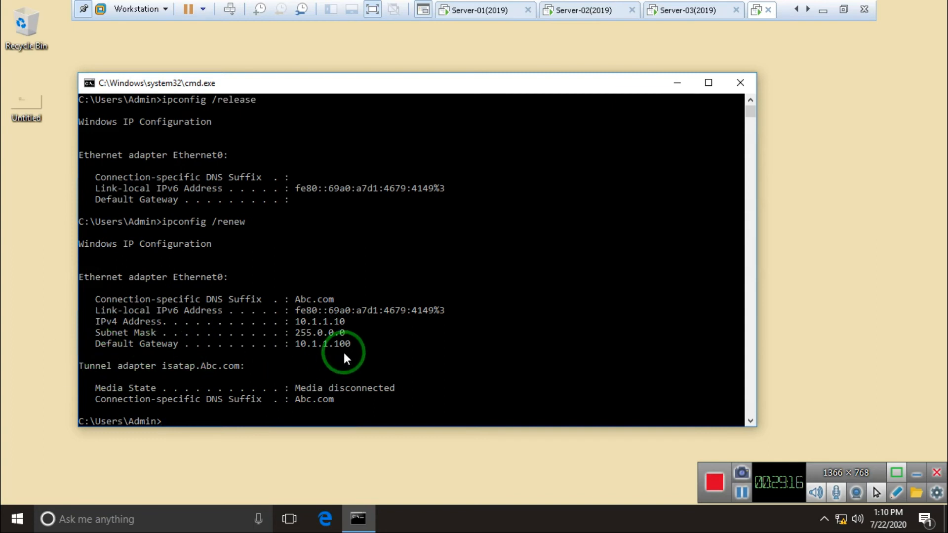
text(a.cpl)
key(Return)
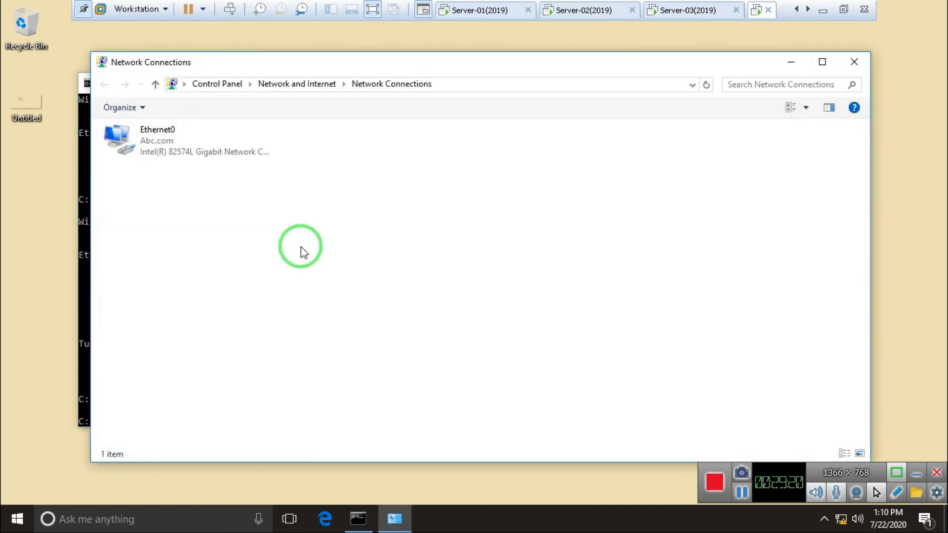
Open Ethernet0's status details to confirm the DHCP server is 10.1.1.2
right_click(135, 130)
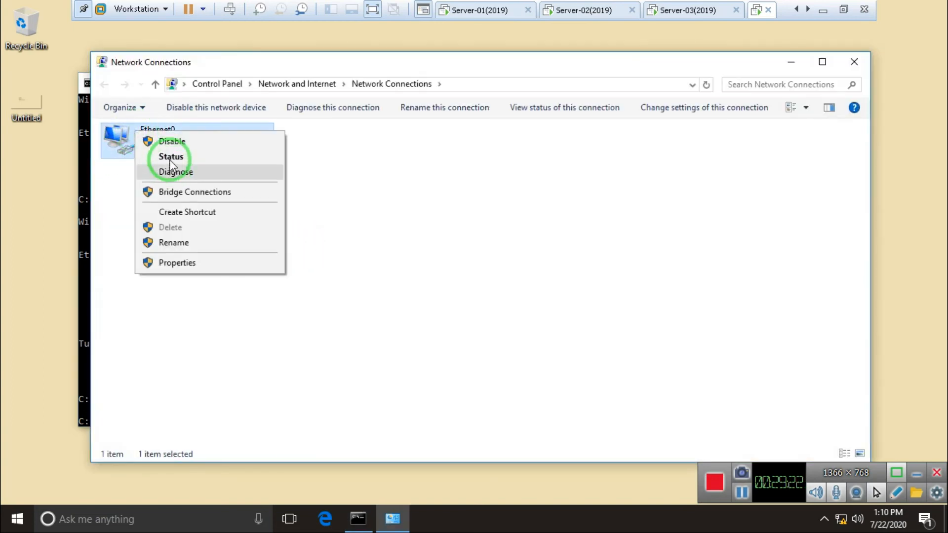
click(170, 158)
click(406, 253)
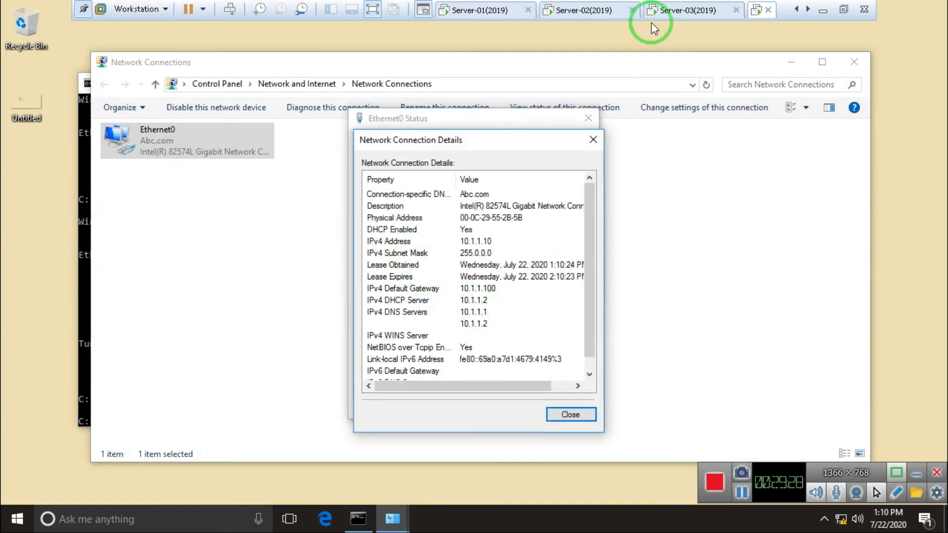
Minimize Server-02's DHCP console to show its desktop
click(581, 11)
click(879, 8)
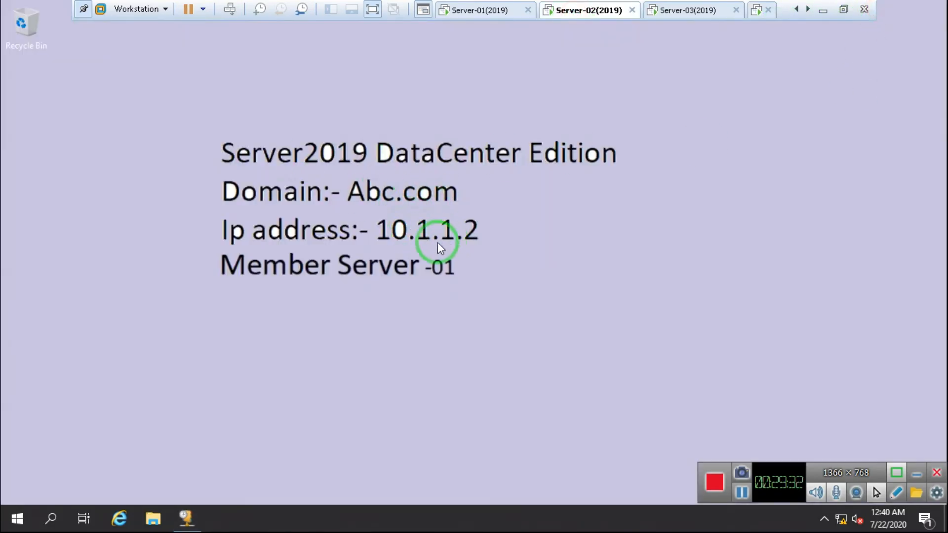
click(757, 11)
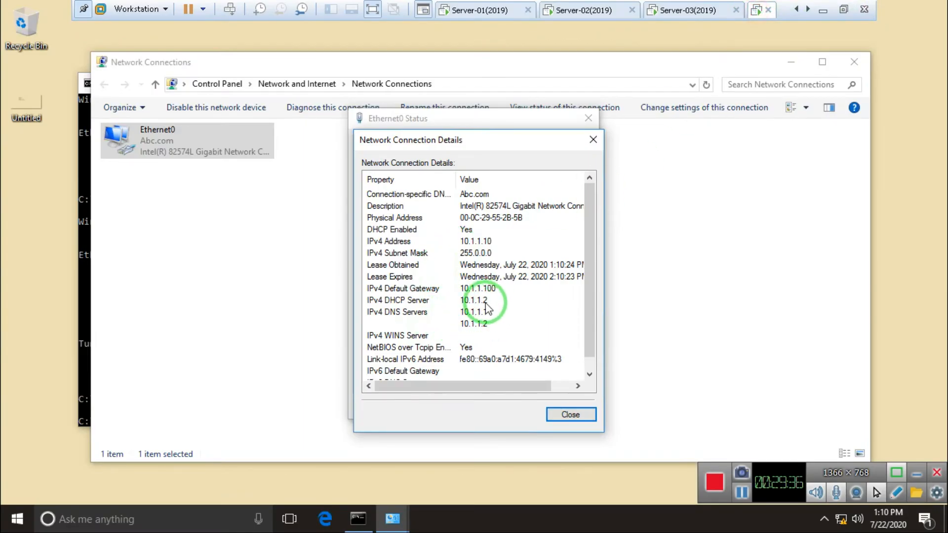
click(568, 10)
click(284, 264)
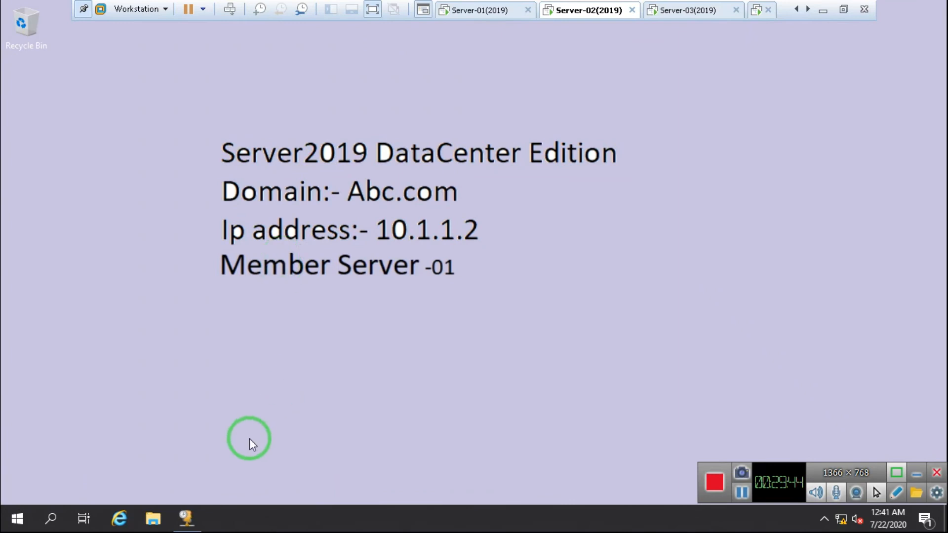
Stop the DHCP Server service on memberserver.abc.com
click(186, 519)
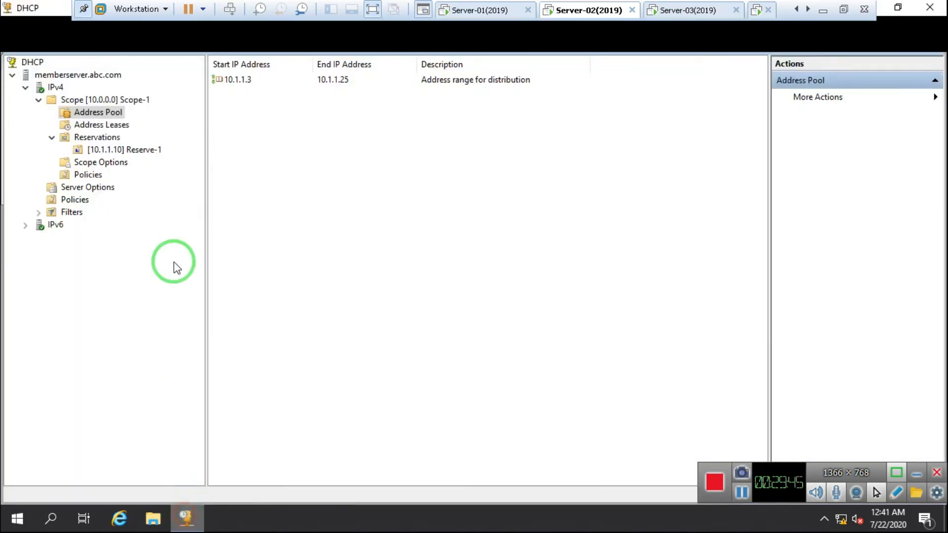
right_click(60, 78)
mouse_move(117, 158)
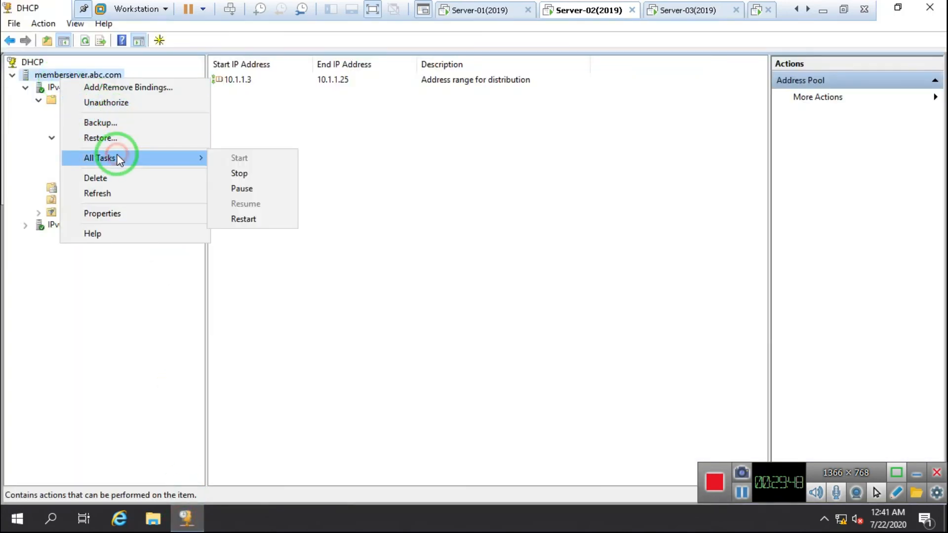
click(241, 175)
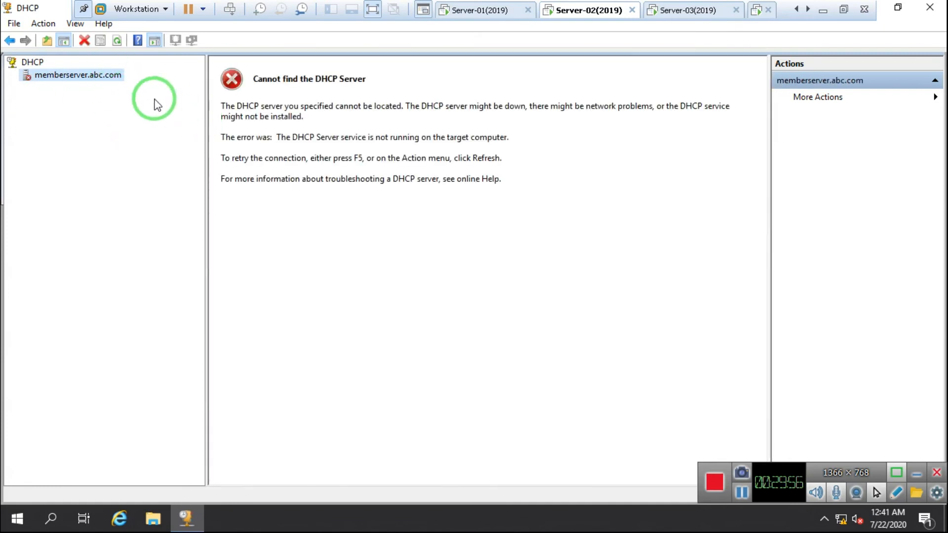
On Client-01, close the Network Connection Details and Ethernet0 Status dialogs to reach the Command Prompt
click(755, 13)
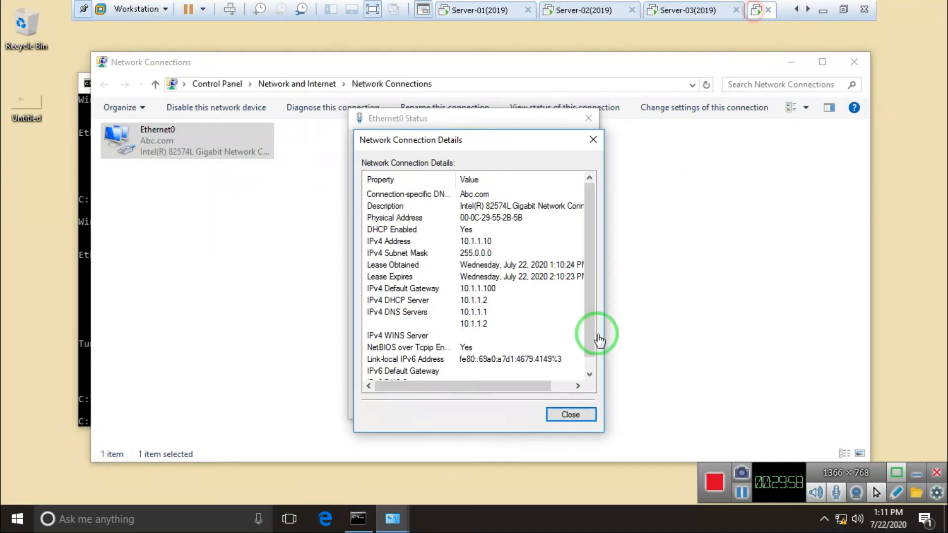
click(569, 415)
click(566, 405)
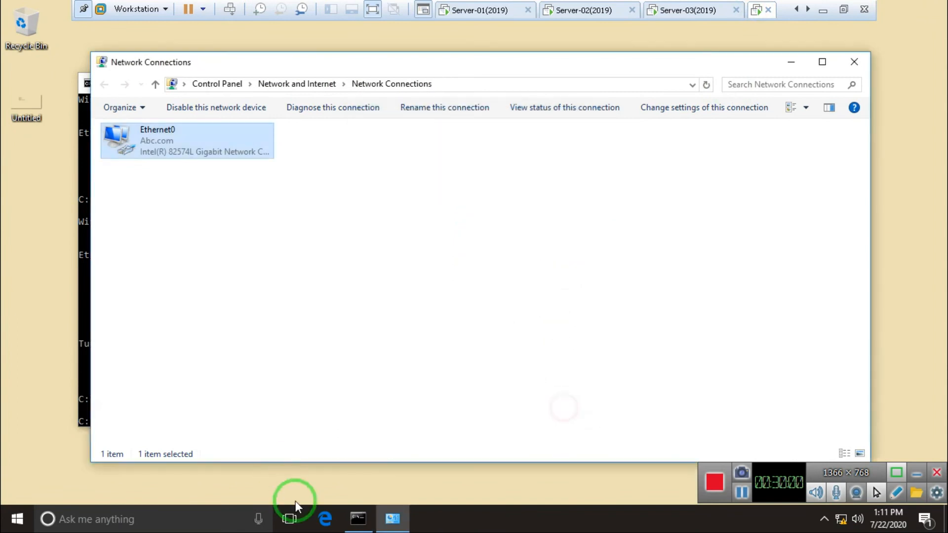
click(359, 518)
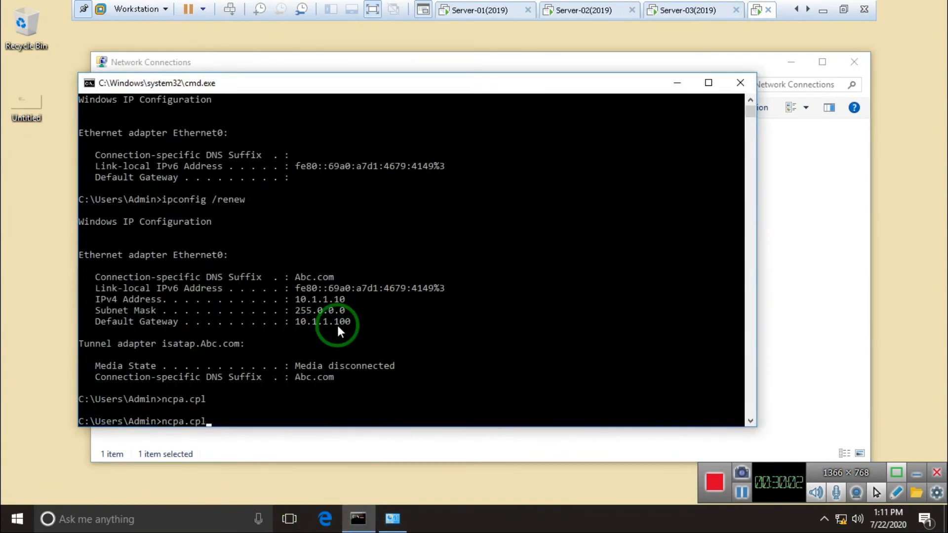
Re-run ipconfig /release and ipconfig /renew from the command history on the client
key(Up)
key(Down)
key(Up)
key(Up)
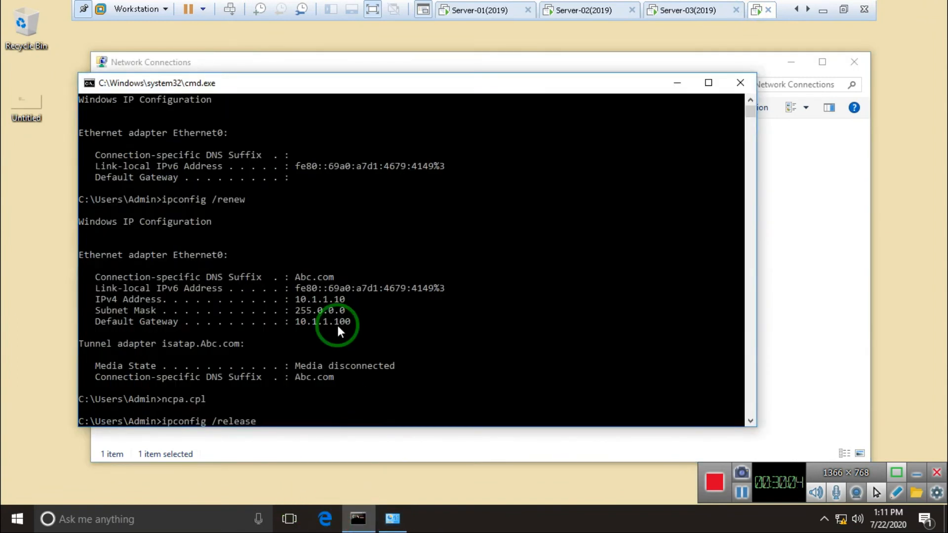
key(Return)
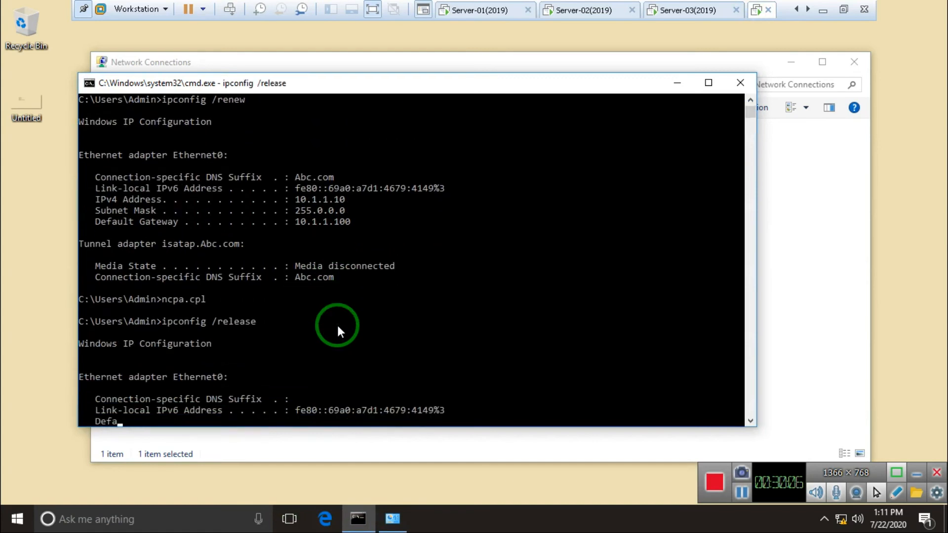
key(Up)
key(Up)
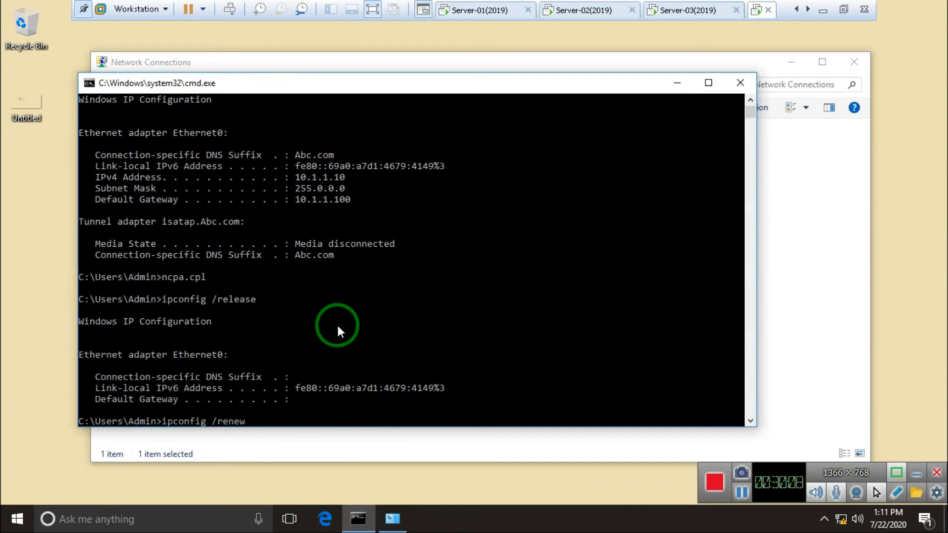
key(Return)
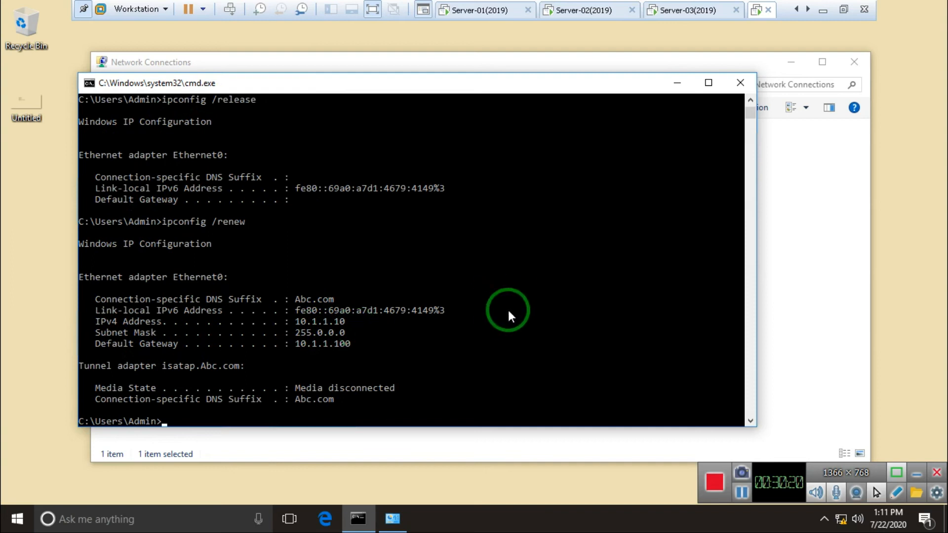
Open the Ethernet0 connection's network details on the client
click(415, 436)
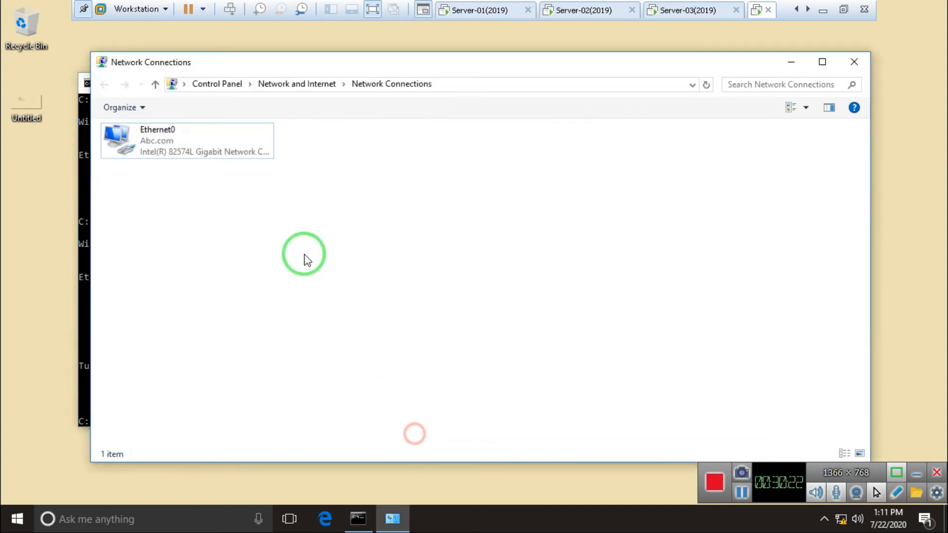
right_click(137, 146)
click(178, 167)
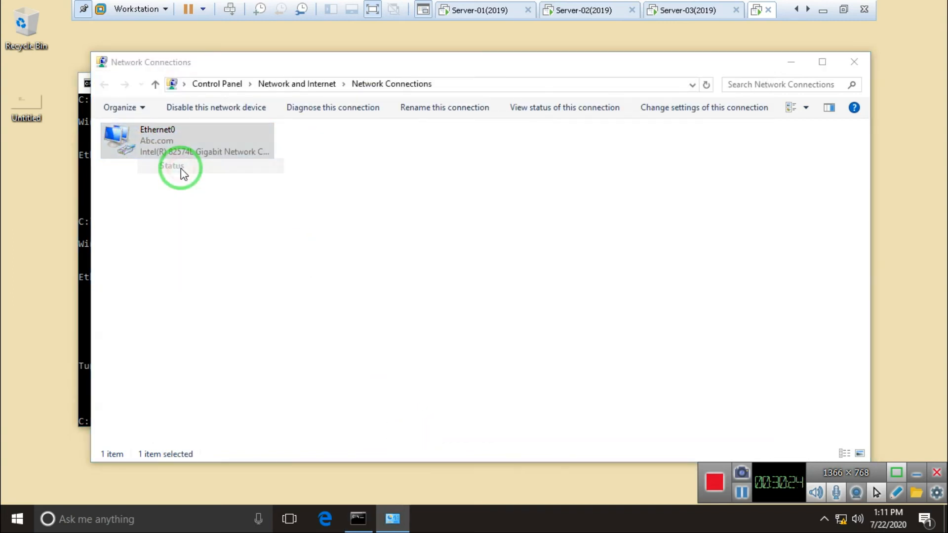
click(417, 249)
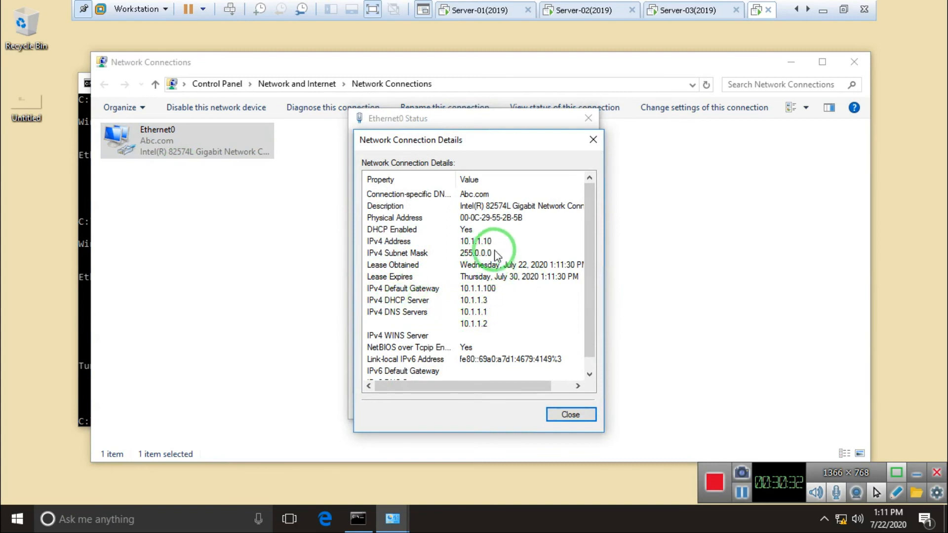
Look over the Server-03 and Server-02 virtual machines before returning to the client
click(685, 15)
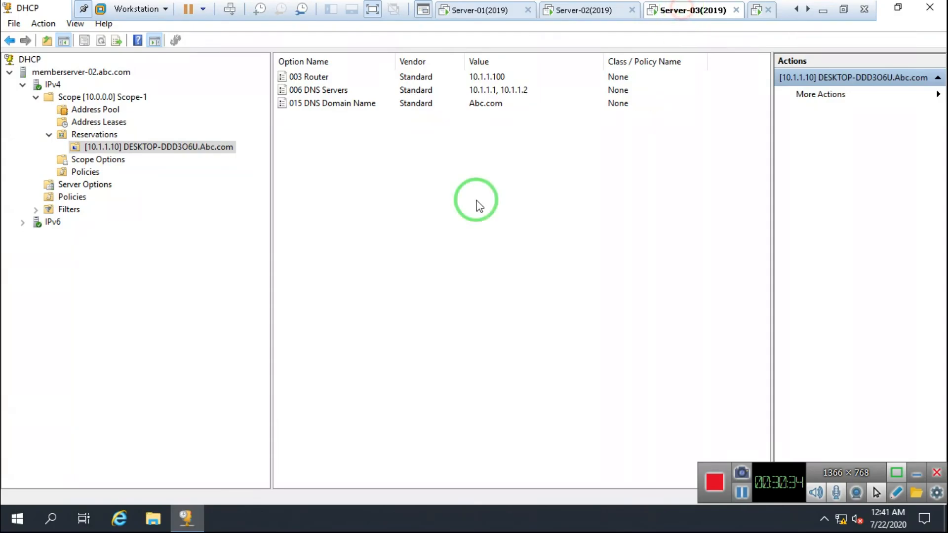
click(881, 9)
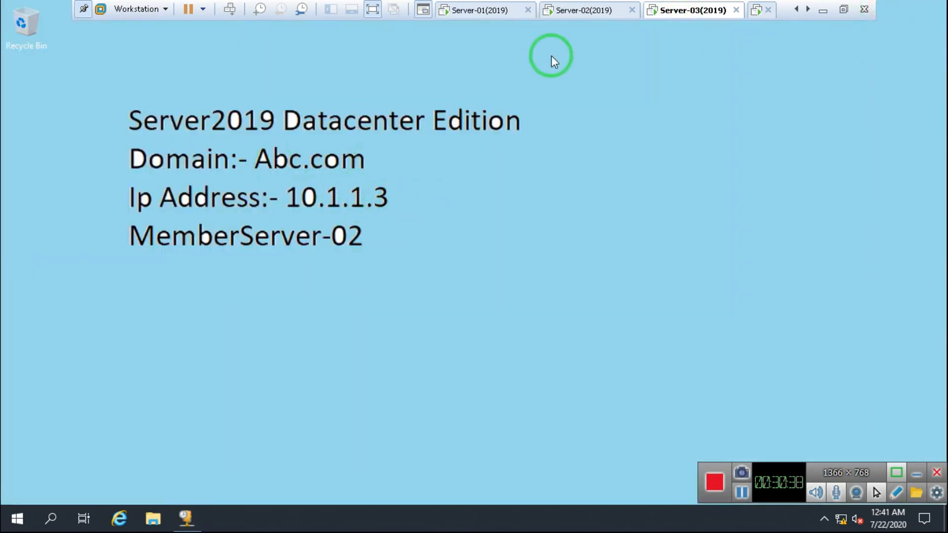
click(564, 14)
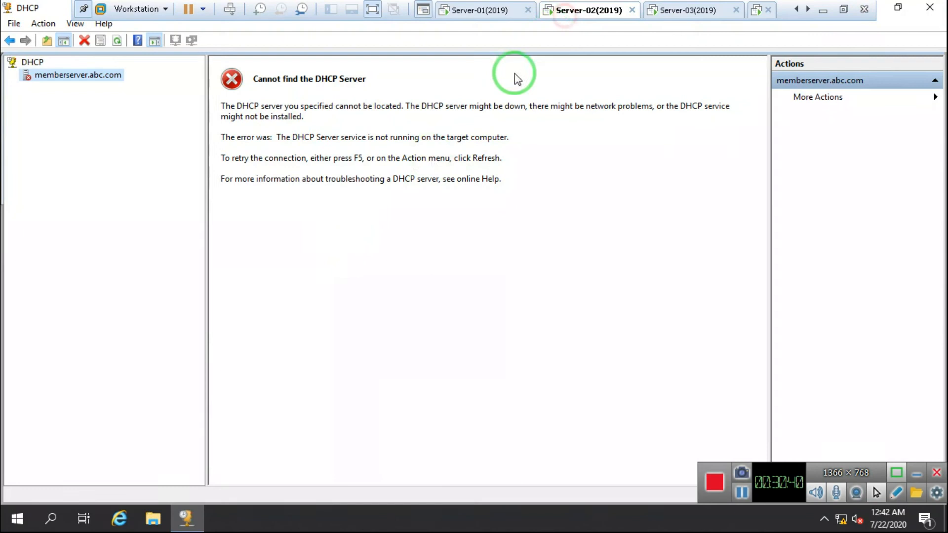
click(719, 10)
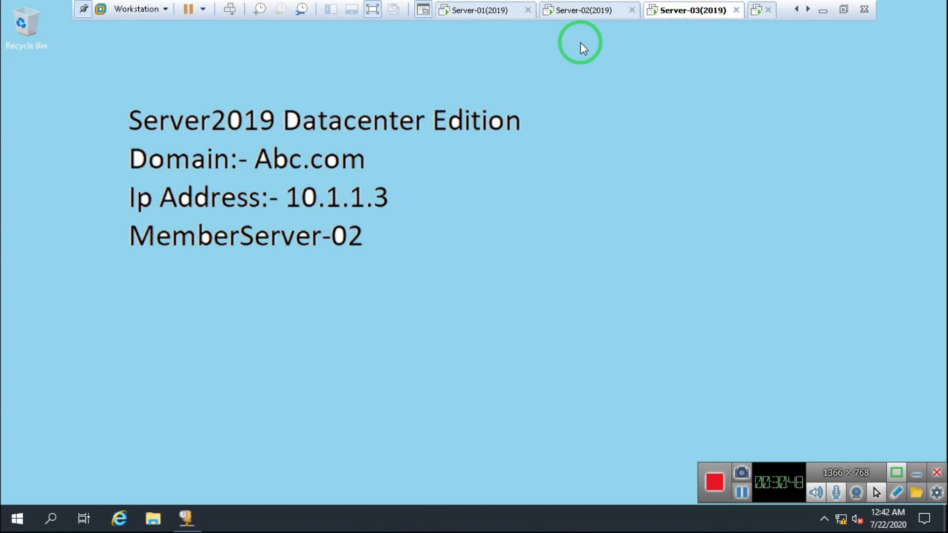
click(756, 9)
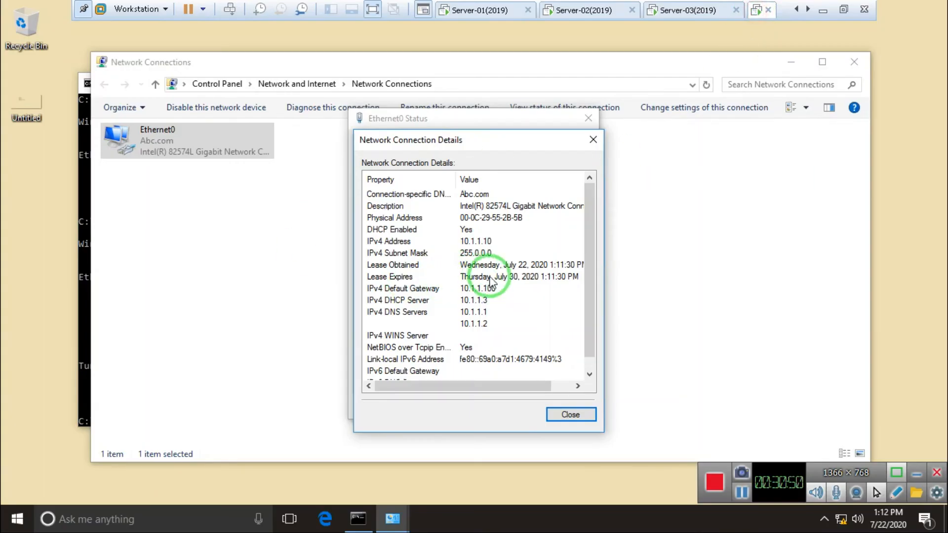
Confirm the IPv4 DHCP Server reads 10.1.1.3, then close the details and status windows
click(434, 301)
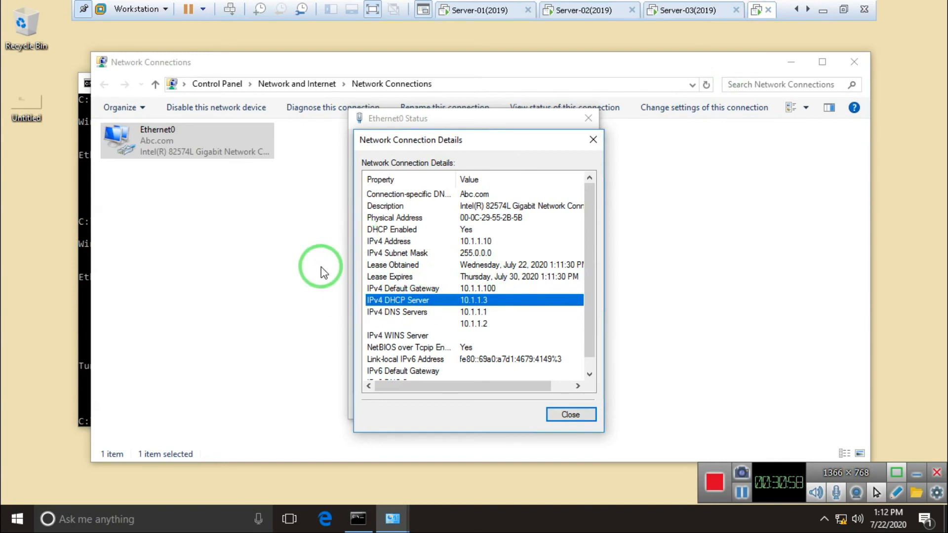
click(569, 415)
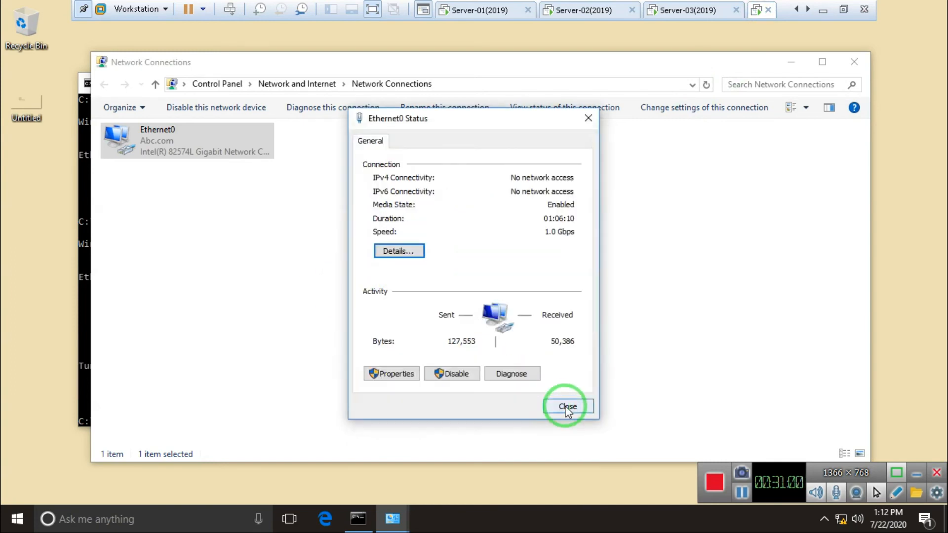
click(573, 405)
click(583, 10)
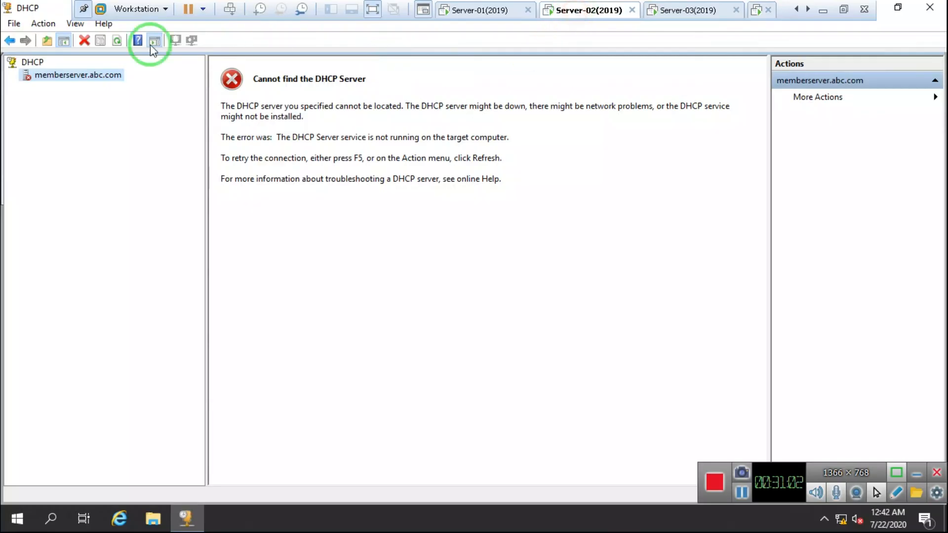
Start the DHCP Server service on memberserver.abc.com again
right_click(46, 74)
mouse_move(116, 154)
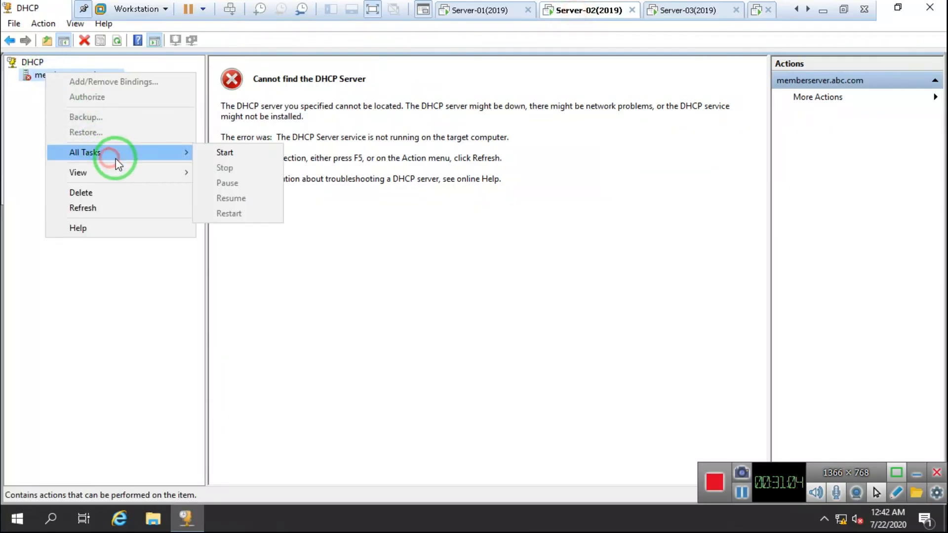
click(247, 156)
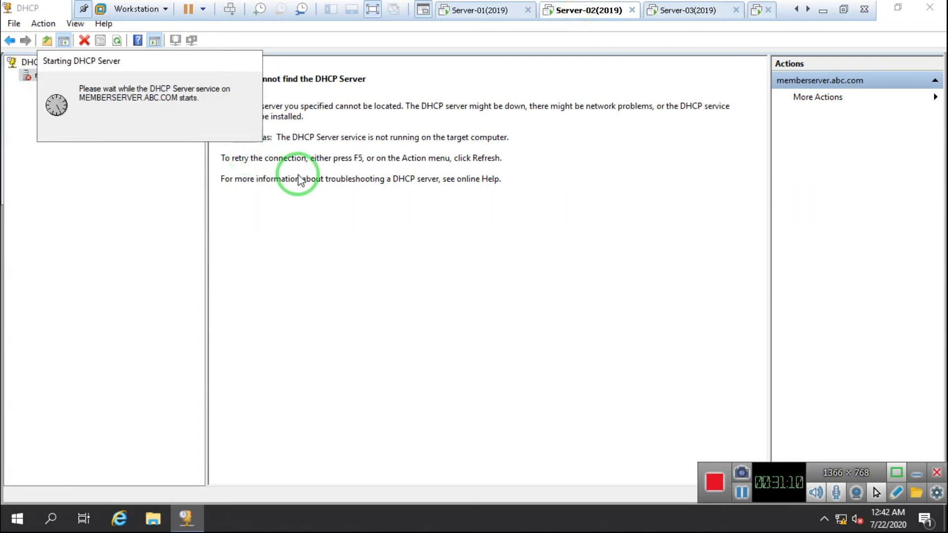
Deconfigure failover for Scope [10.0.0.0] Scope-1, confirming the removal
click(25, 87)
double_click(62, 102)
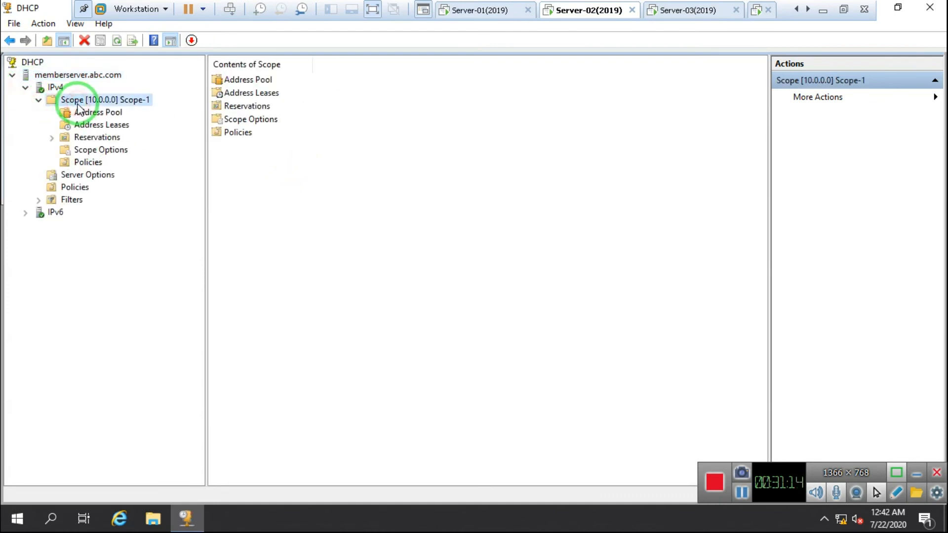
right_click(78, 105)
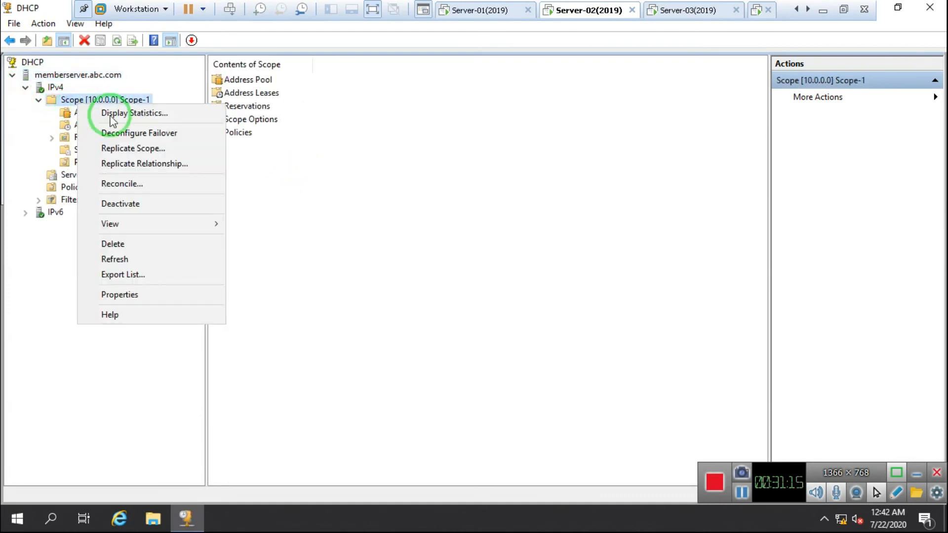
click(160, 140)
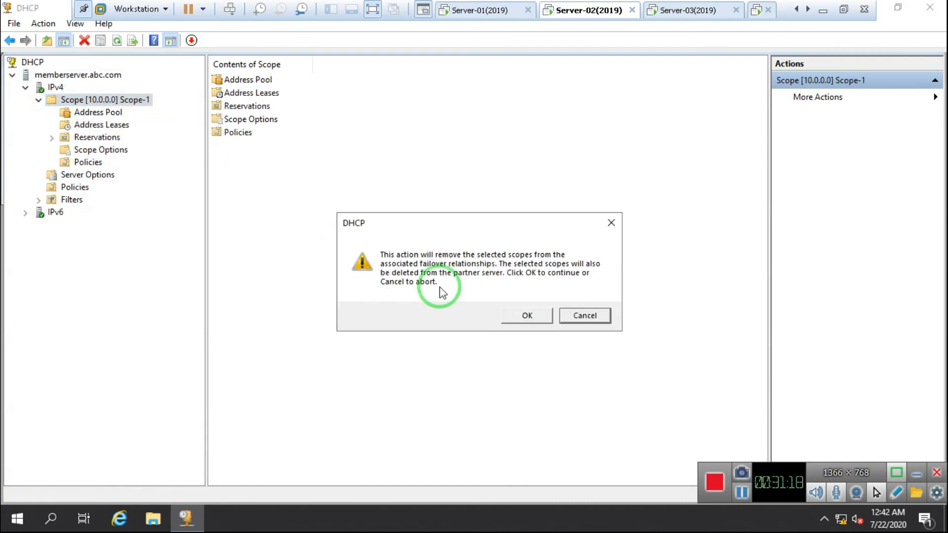
click(530, 313)
click(568, 312)
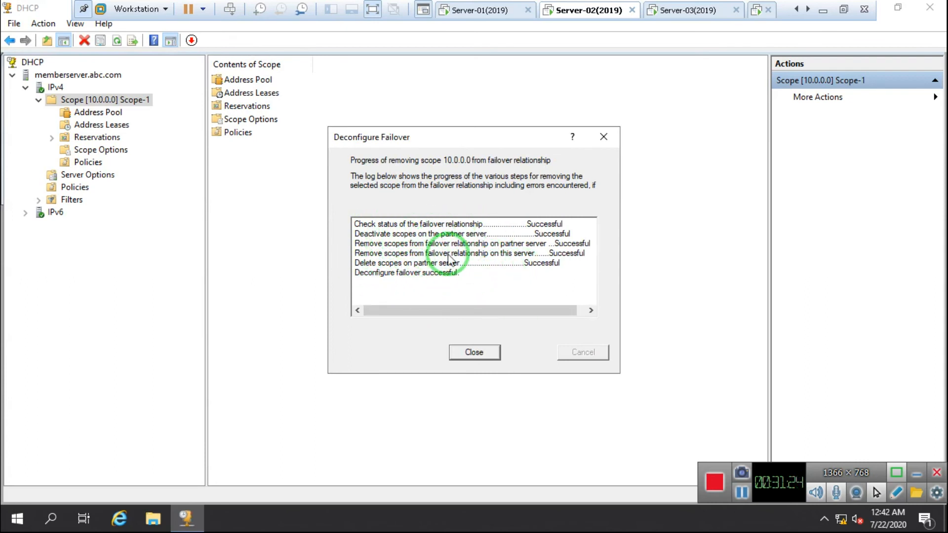
click(474, 353)
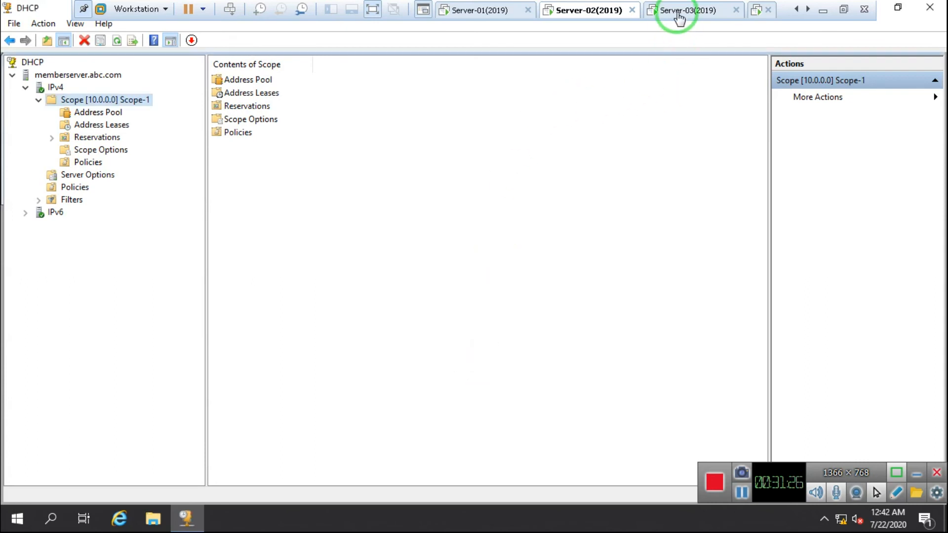
Refresh IPv4 on memberserver-02 in Server-03 to confirm the scope is gone
click(672, 11)
click(187, 518)
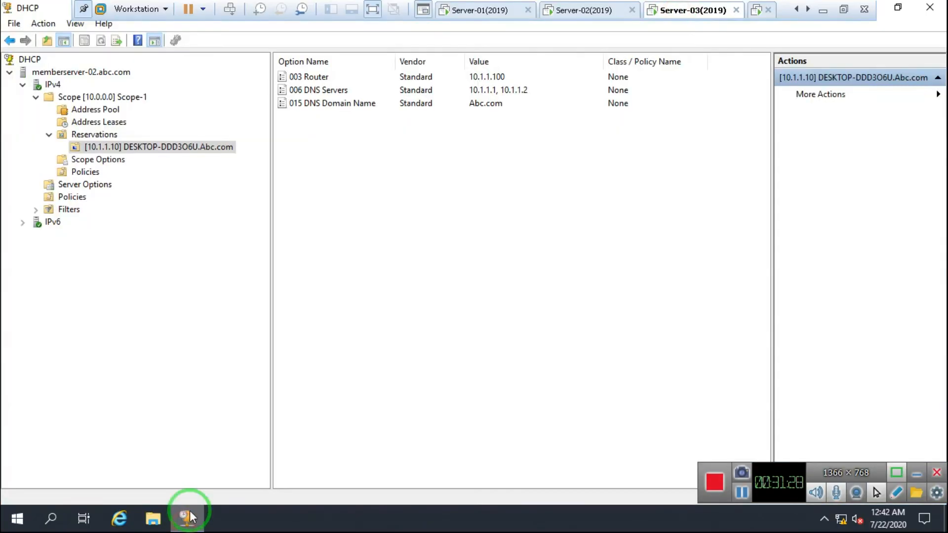
click(53, 84)
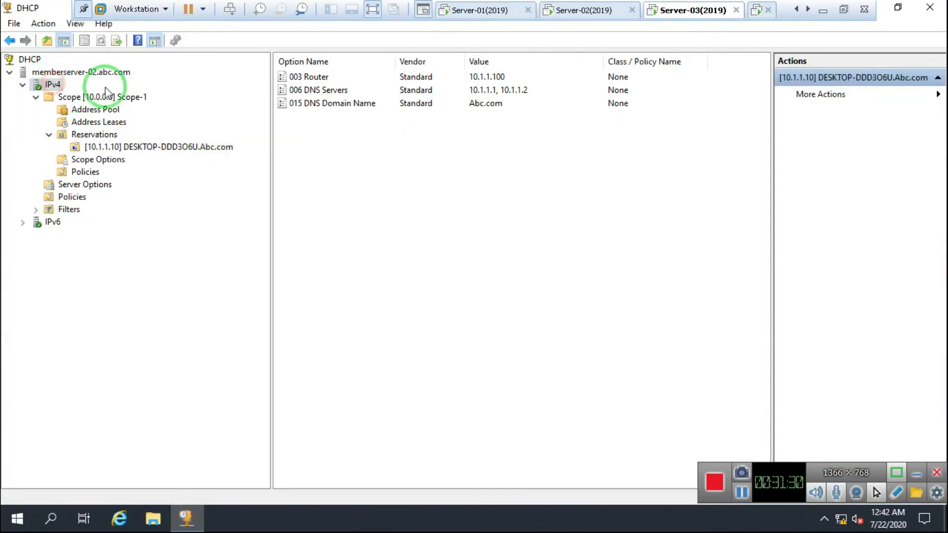
click(102, 41)
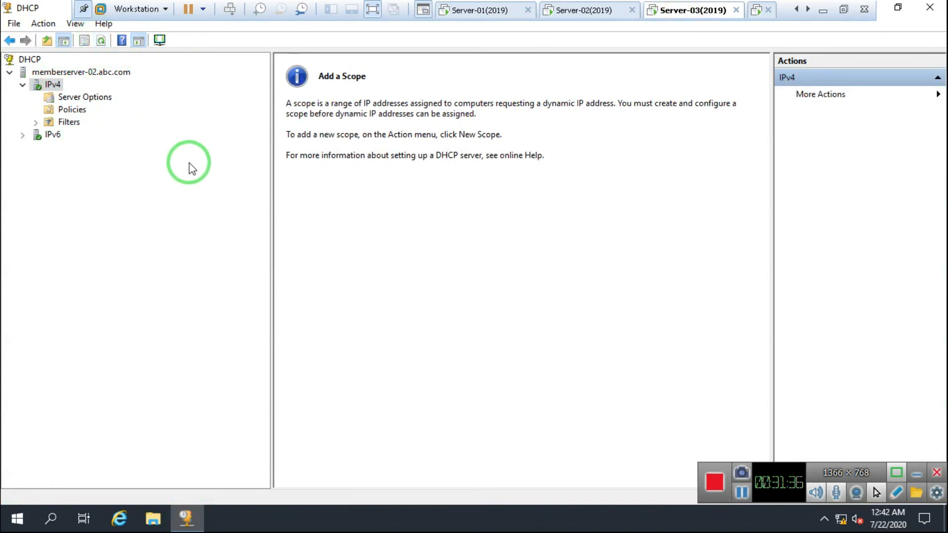
click(579, 12)
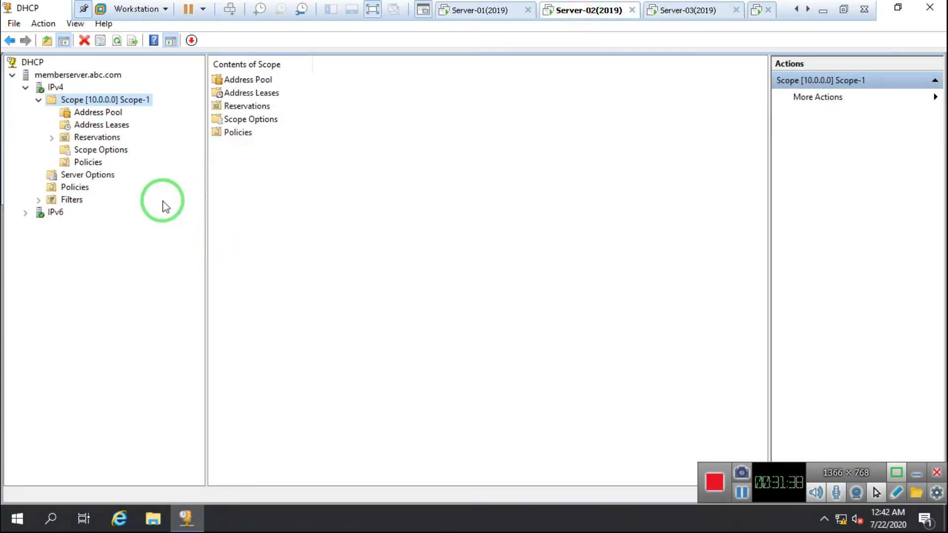
Launch the Split-Scope wizard for Scope-1 and pass the introduction page
click(81, 99)
right_click(81, 99)
mouse_move(145, 129)
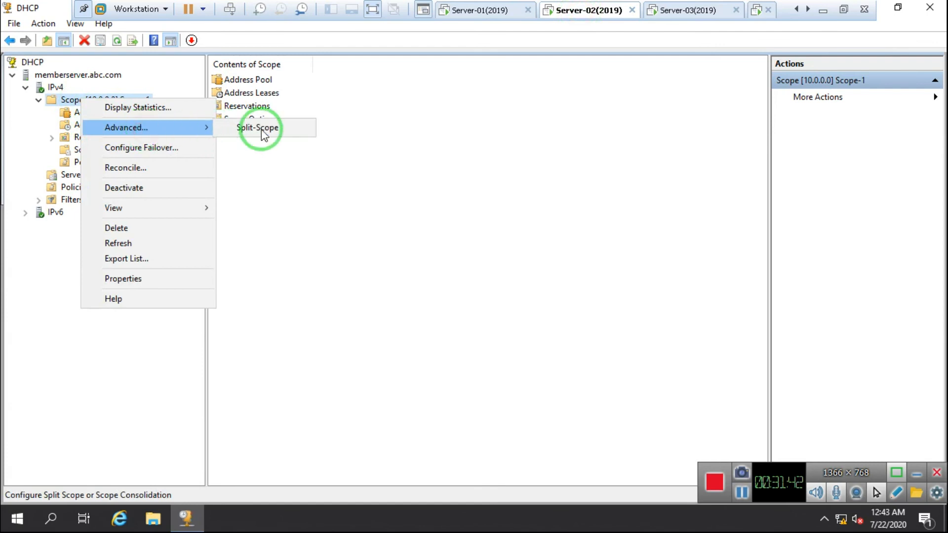
click(276, 134)
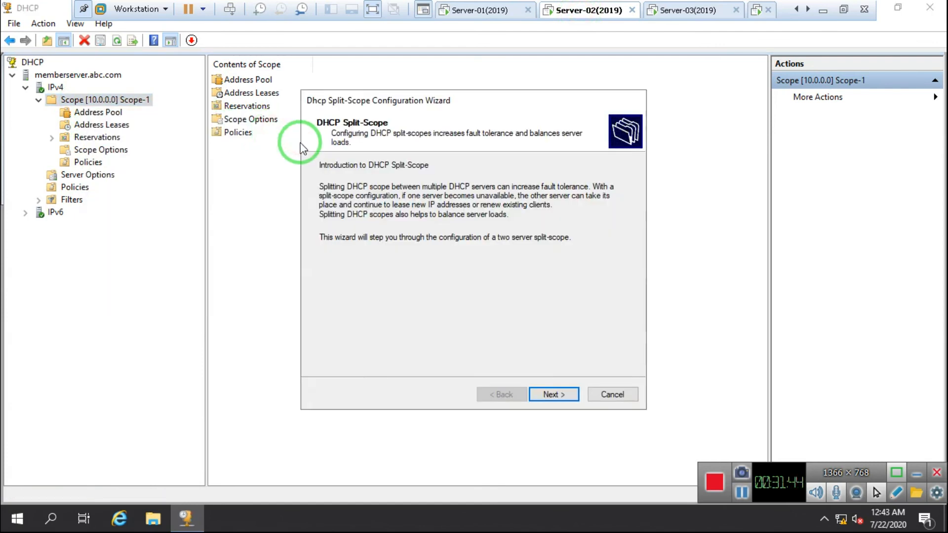
click(545, 393)
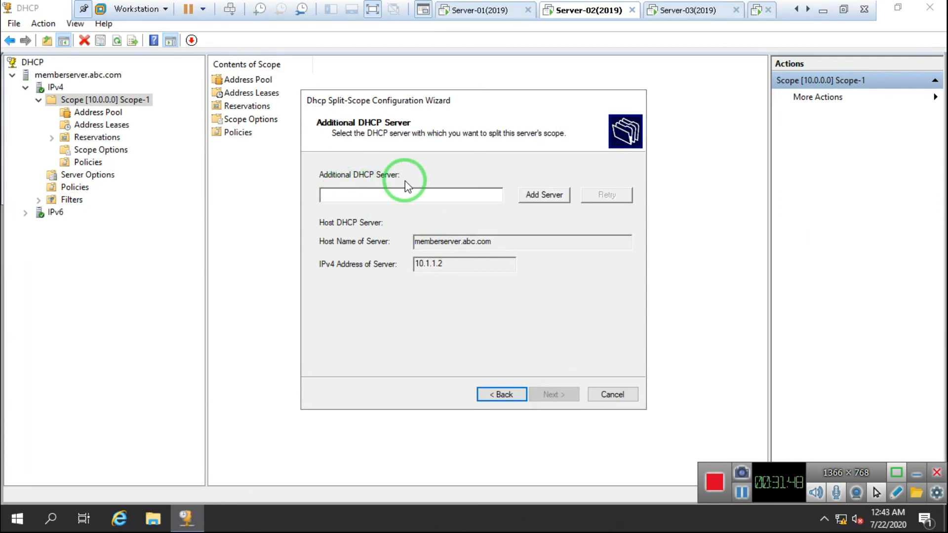
Add MEMBERSERVER-02 (10.1.1.3) as the additional split-scope DHCP server and continue
click(549, 194)
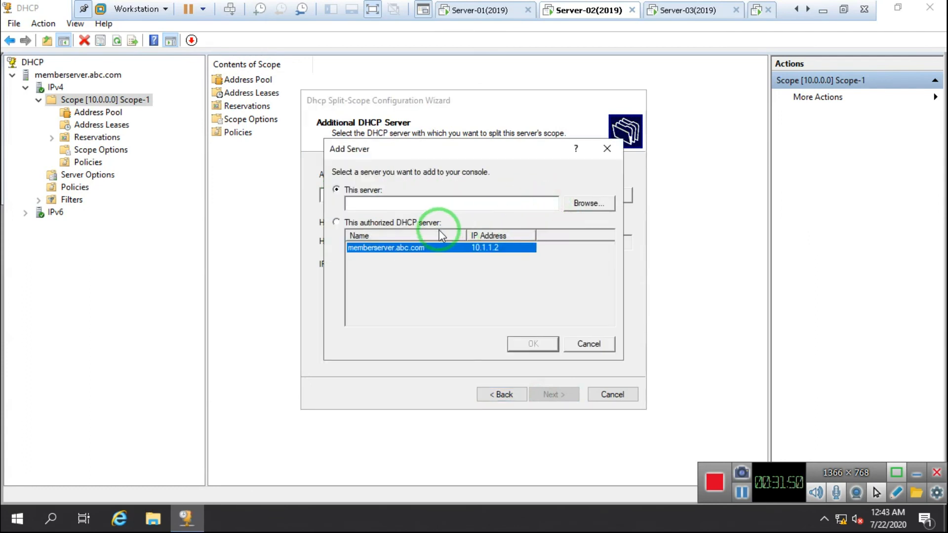
click(584, 203)
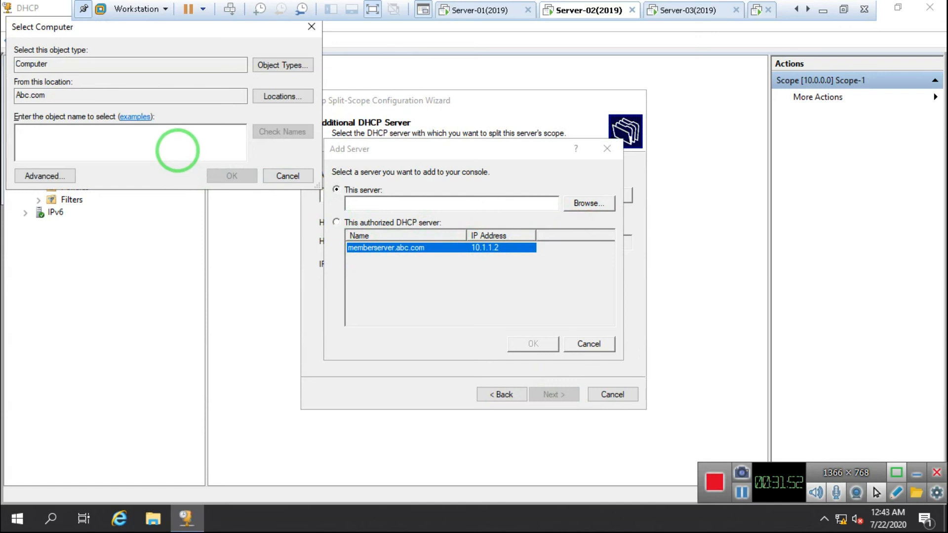
text(Member)
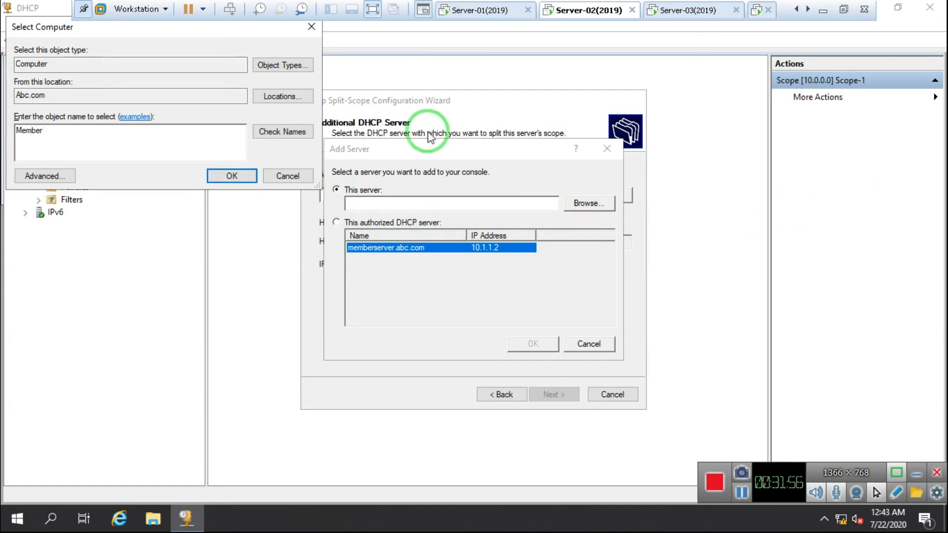
click(263, 136)
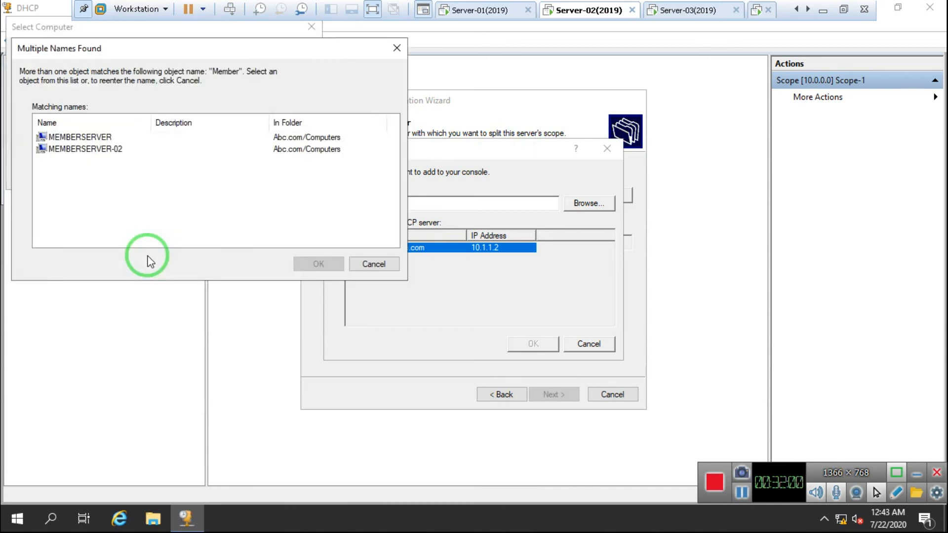
click(81, 149)
click(309, 265)
click(228, 175)
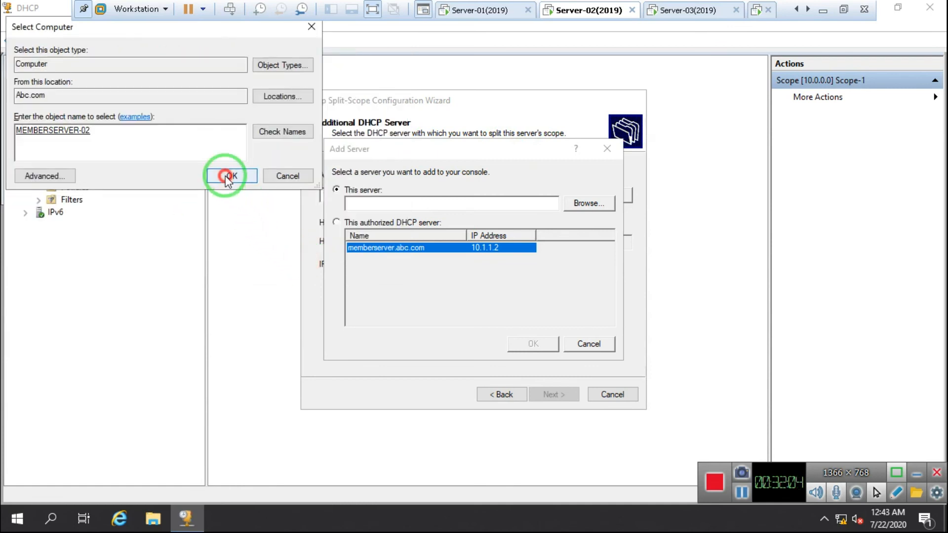
click(521, 351)
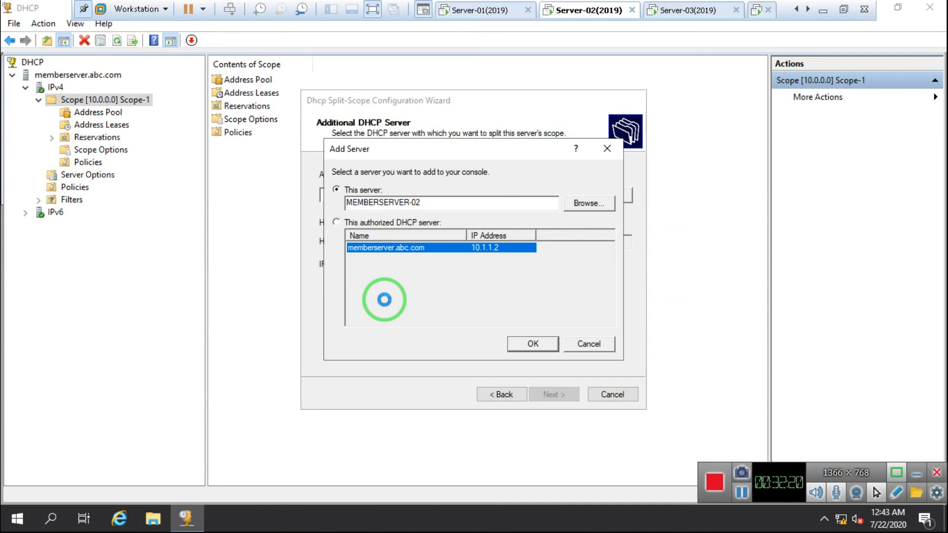
key(Return)
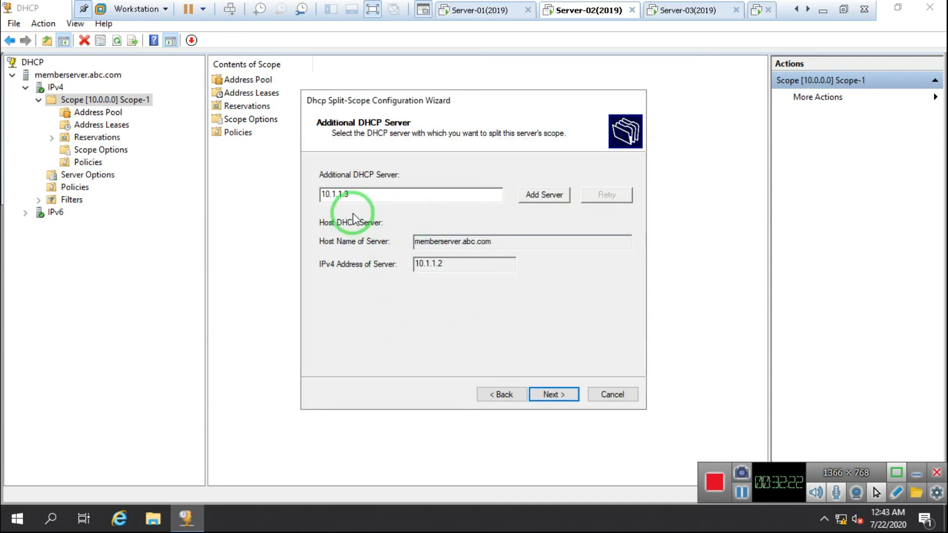
click(553, 394)
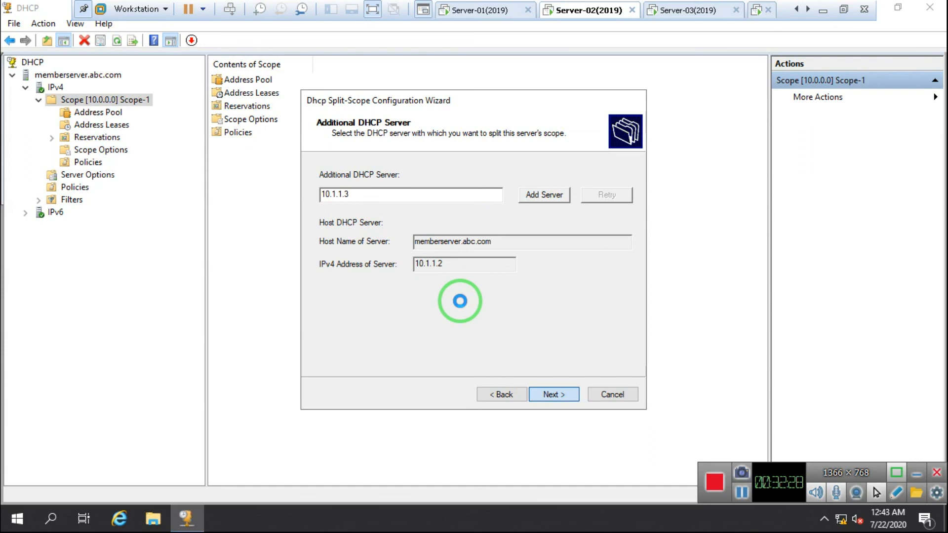
Show the Paint notes defining split scope and failover with the Server-01/Server-02 diagram
mouse_move(395, 13)
click(339, 10)
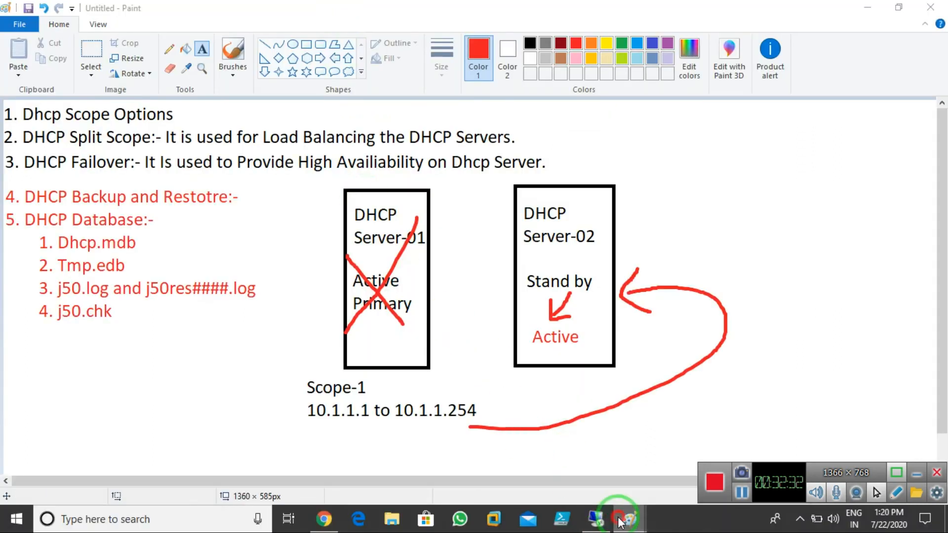
mouse_move(621, 522)
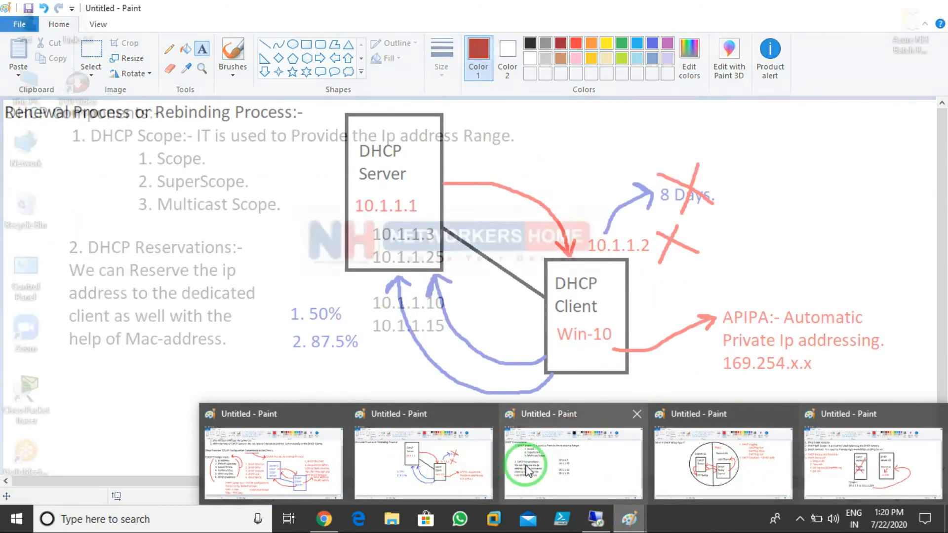
mouse_move(728, 472)
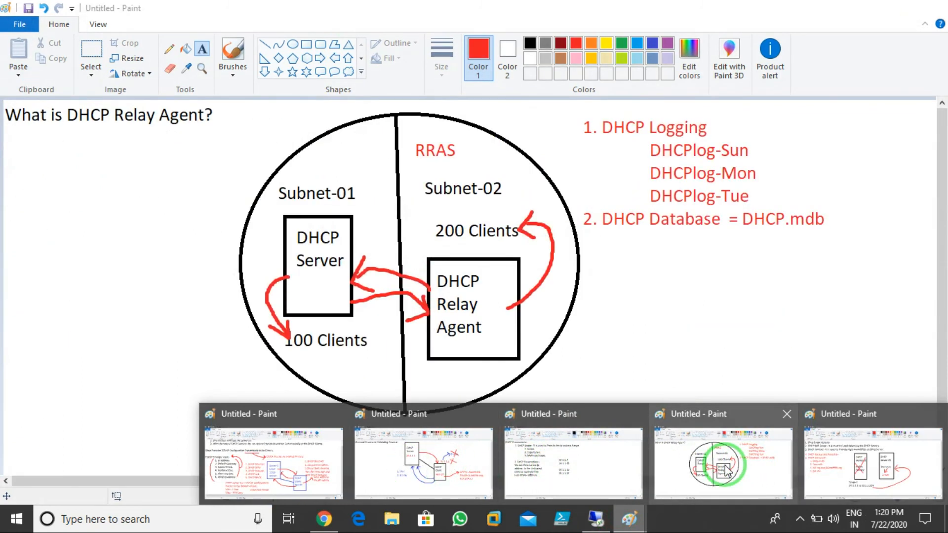
mouse_move(895, 472)
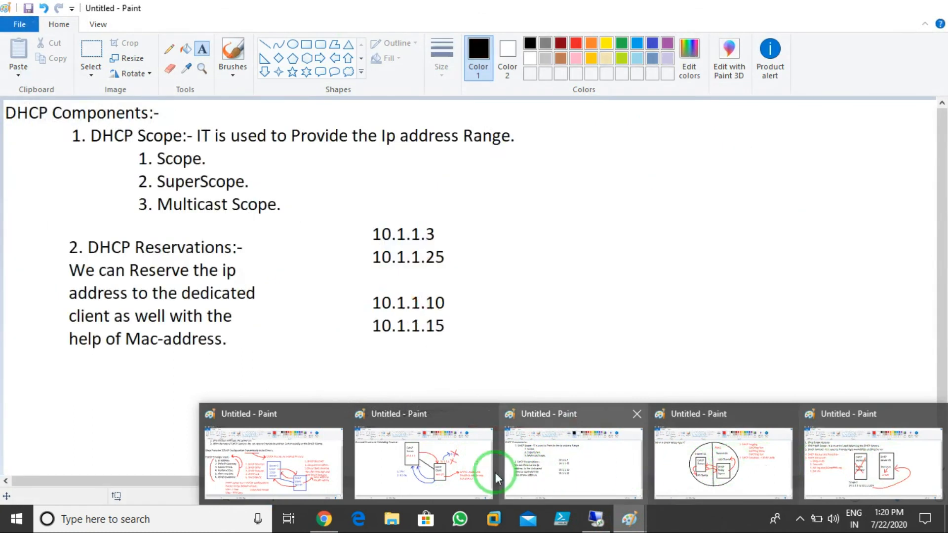
click(910, 454)
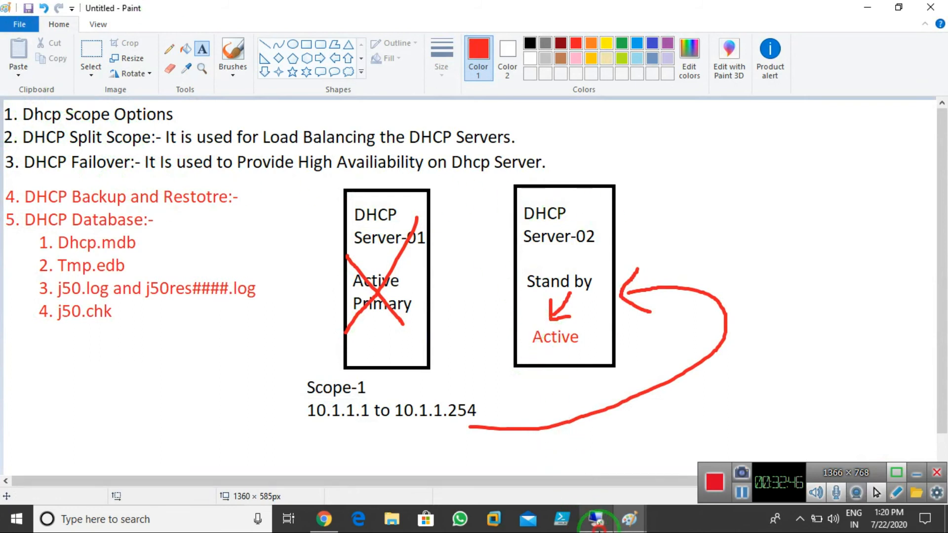
click(597, 518)
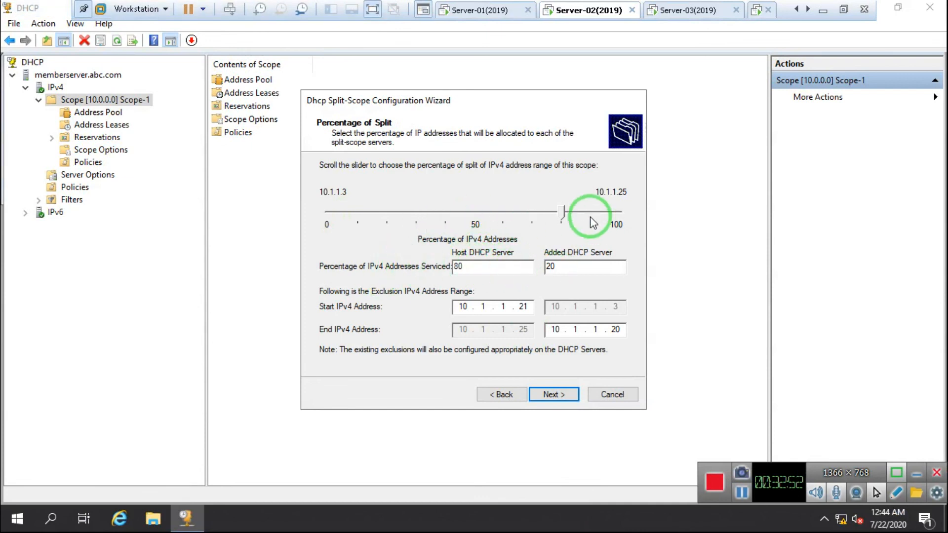
Set the Percentage of Split to 50/50 and keep zero offer delays
drag(563, 212, 503, 211)
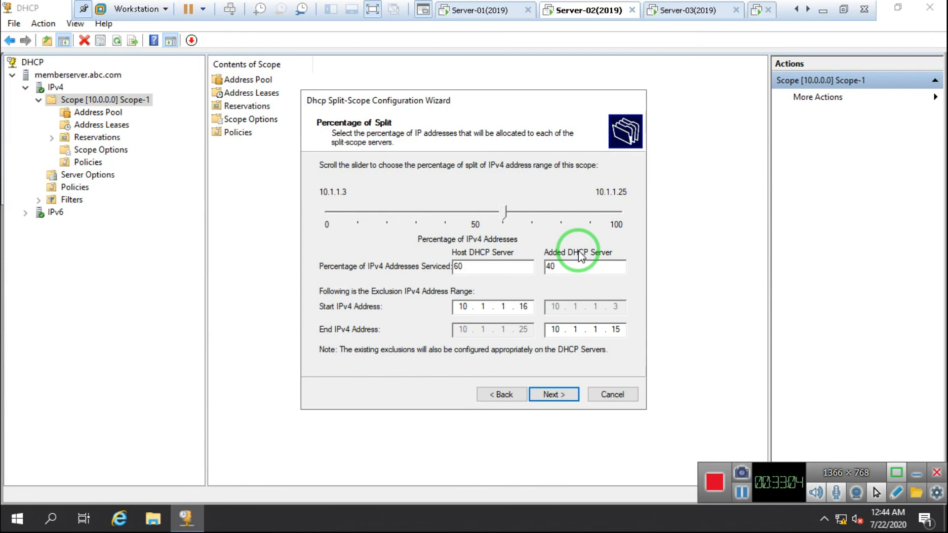
drag(503, 210, 475, 213)
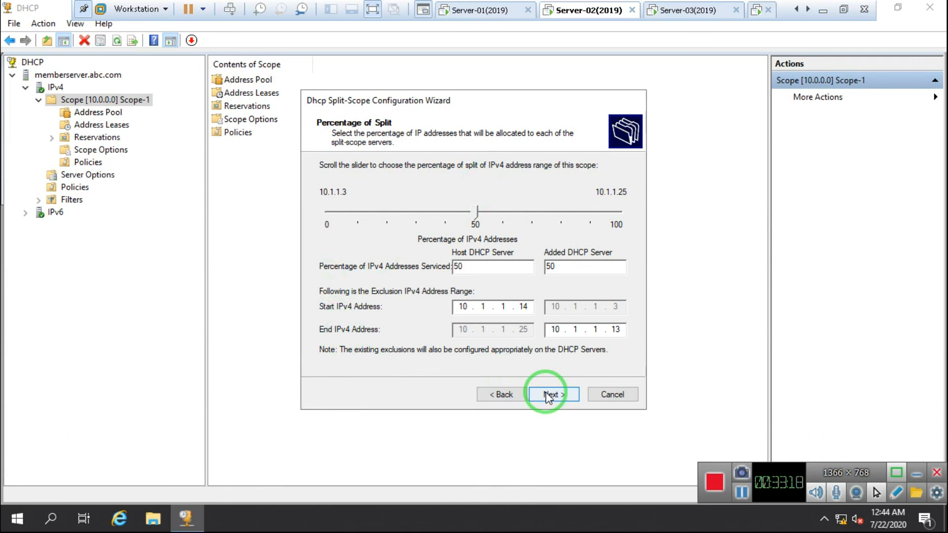
click(548, 395)
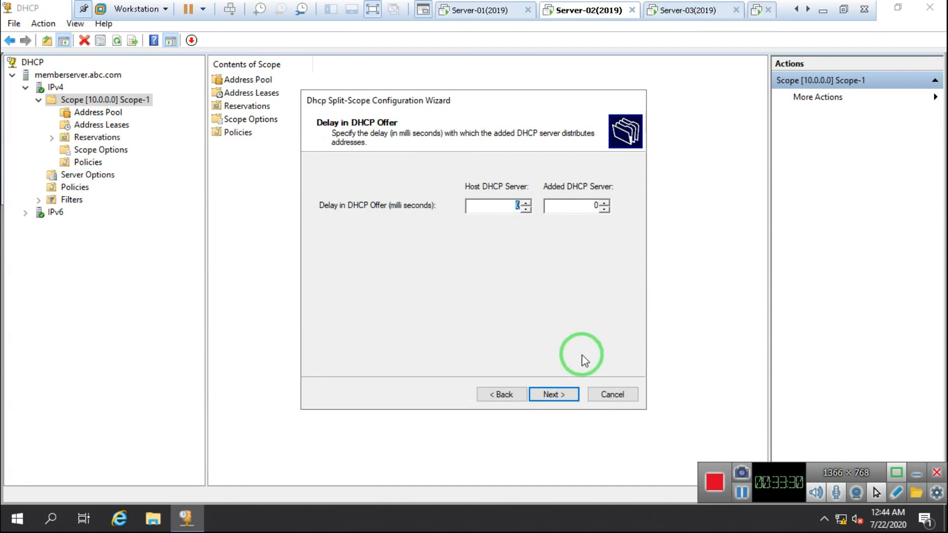
click(563, 394)
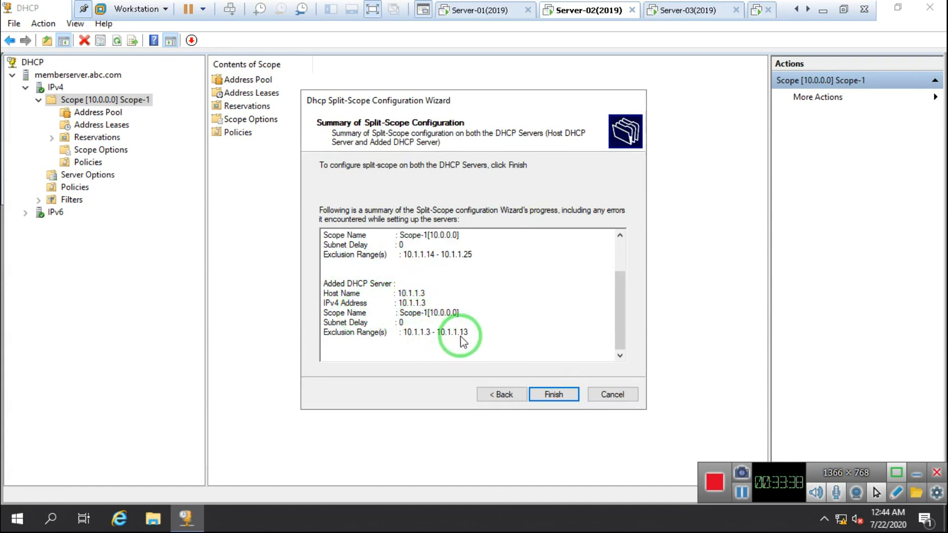
Review the summary (host excludes 10.1.1.14–10.1.1.25, partner 10.1.1.3–10.1.1.13) and finish the wizard
click(621, 295)
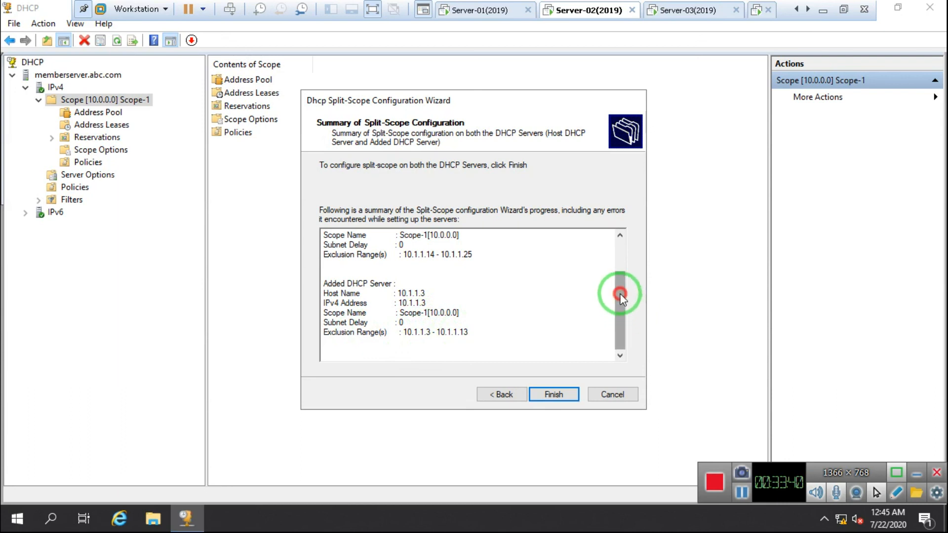
drag(620, 295, 619, 255)
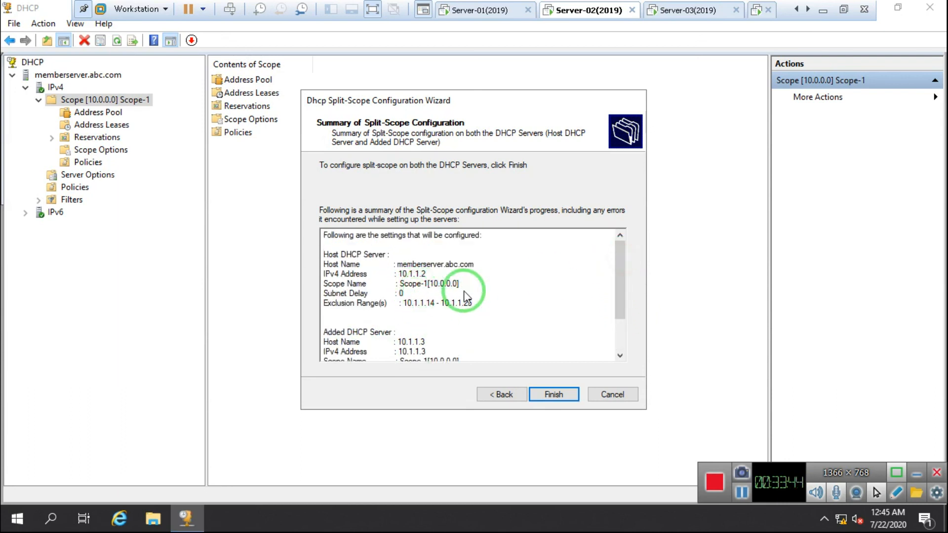
drag(621, 282, 618, 318)
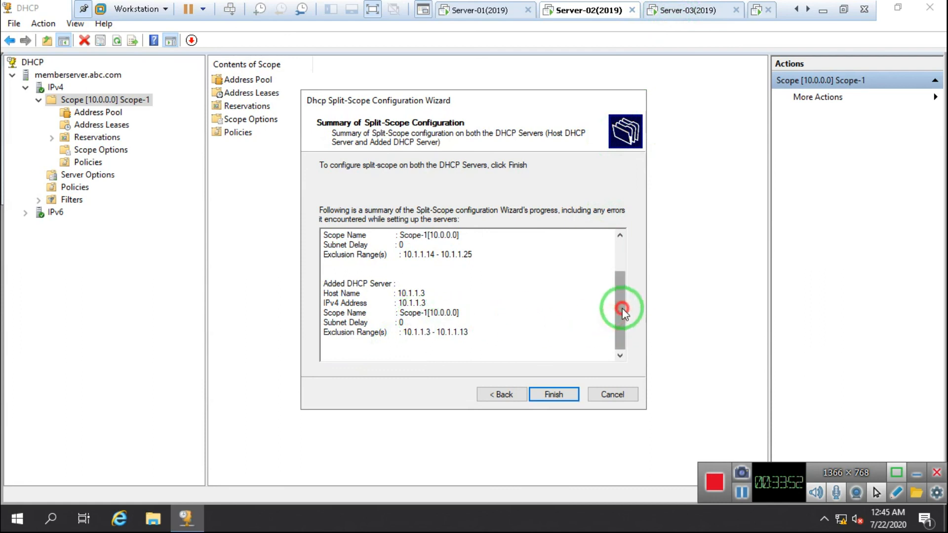
drag(622, 308, 621, 250)
click(548, 395)
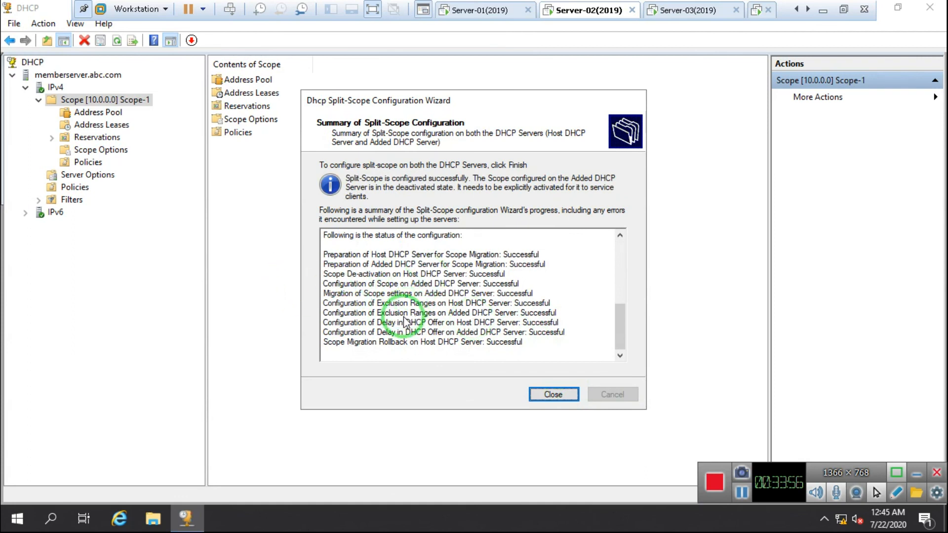
click(563, 396)
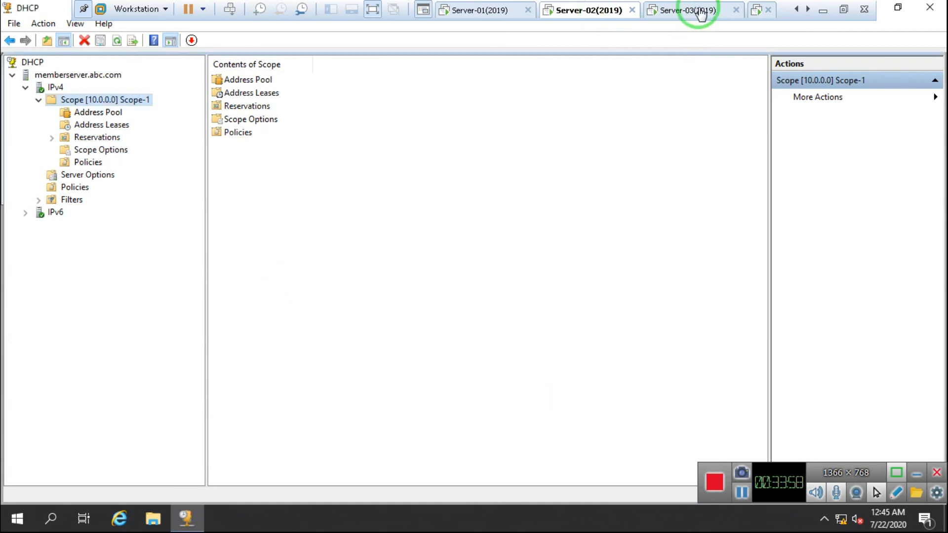
Refresh memberserver-02 and activate its newly copied Scope-1
click(694, 10)
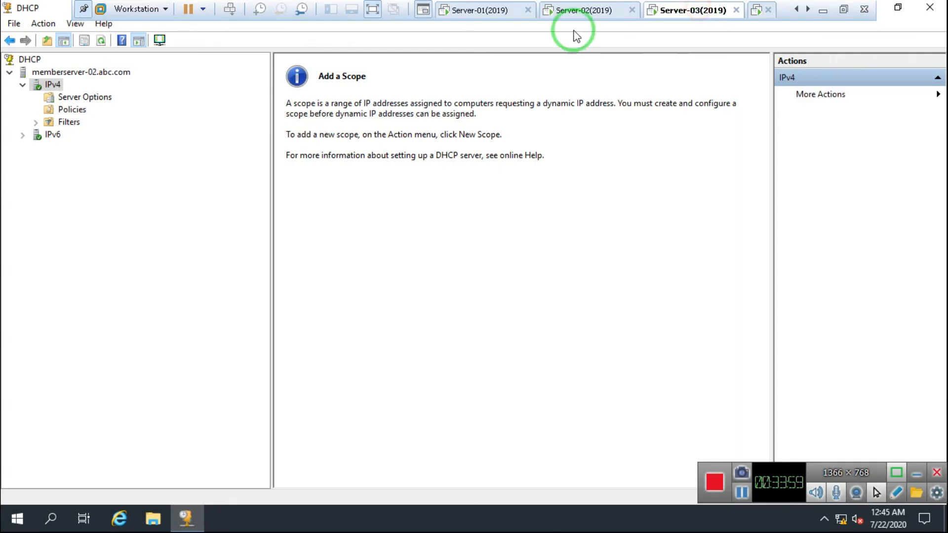
click(101, 40)
click(83, 98)
click(36, 98)
click(37, 97)
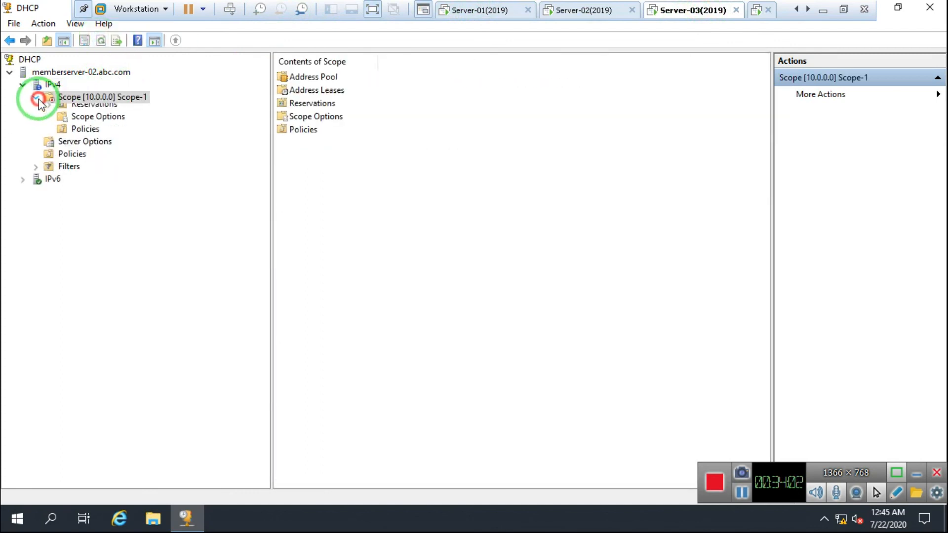
click(70, 97)
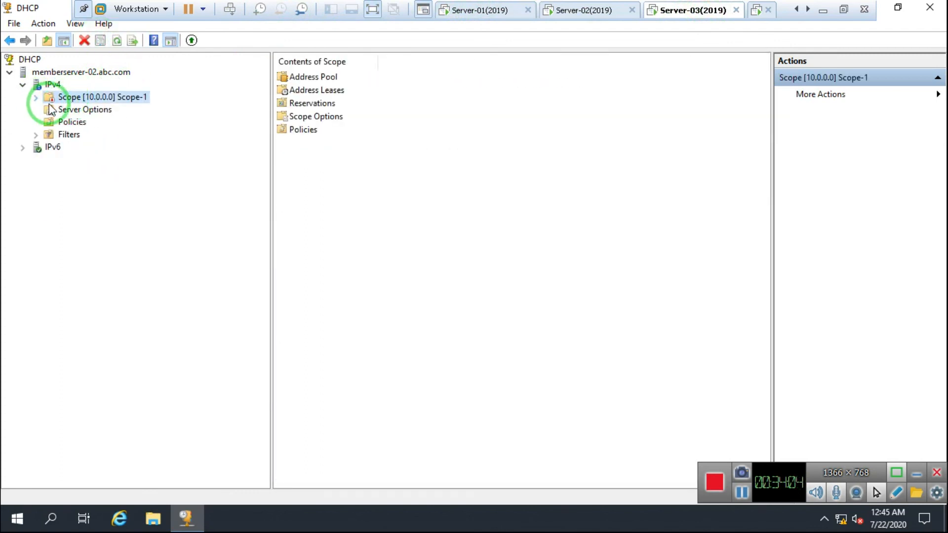
right_click(85, 97)
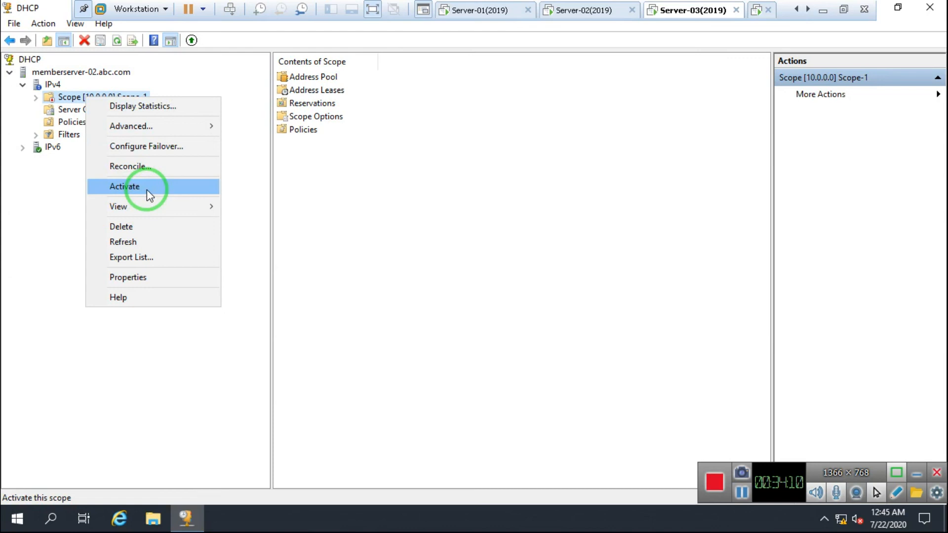
click(146, 190)
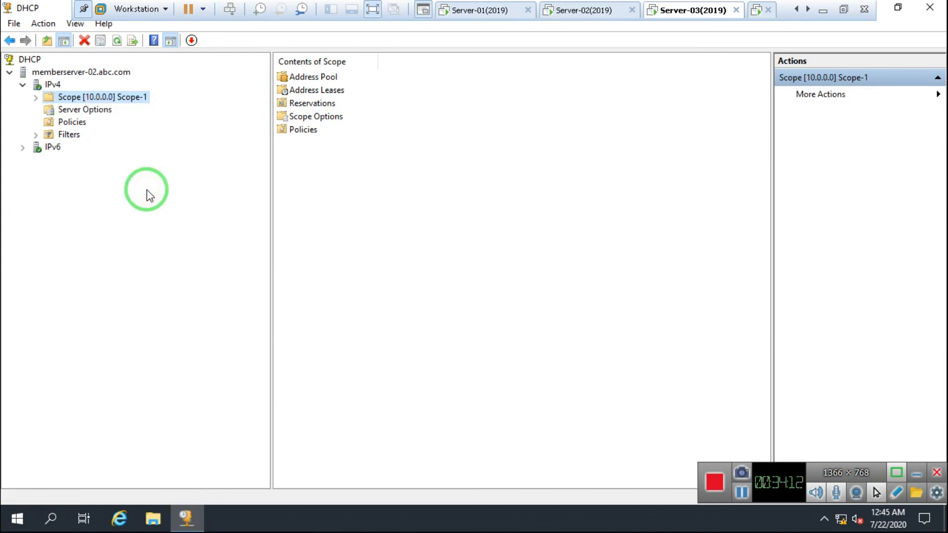
Compare Scope-1's address pools and exclusion ranges on memberserver-02 and memberserver
click(36, 97)
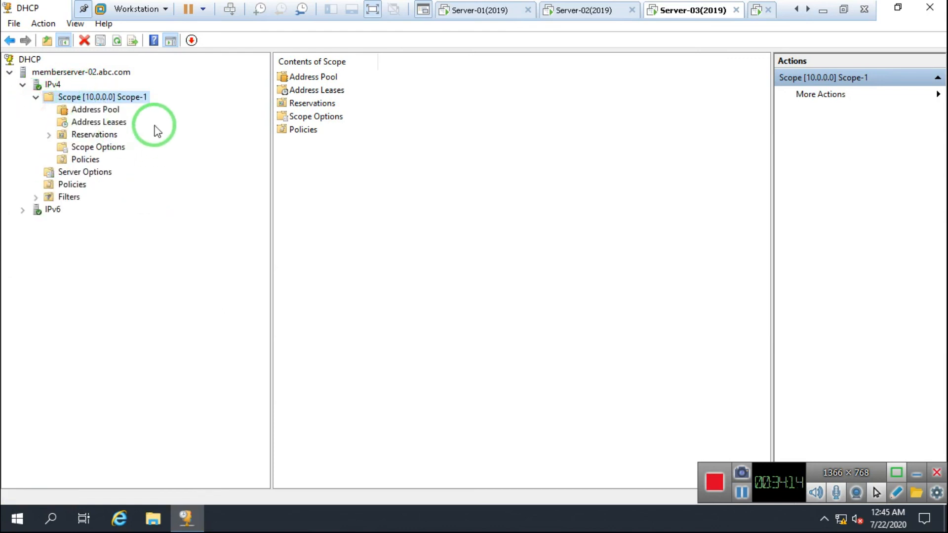
click(99, 111)
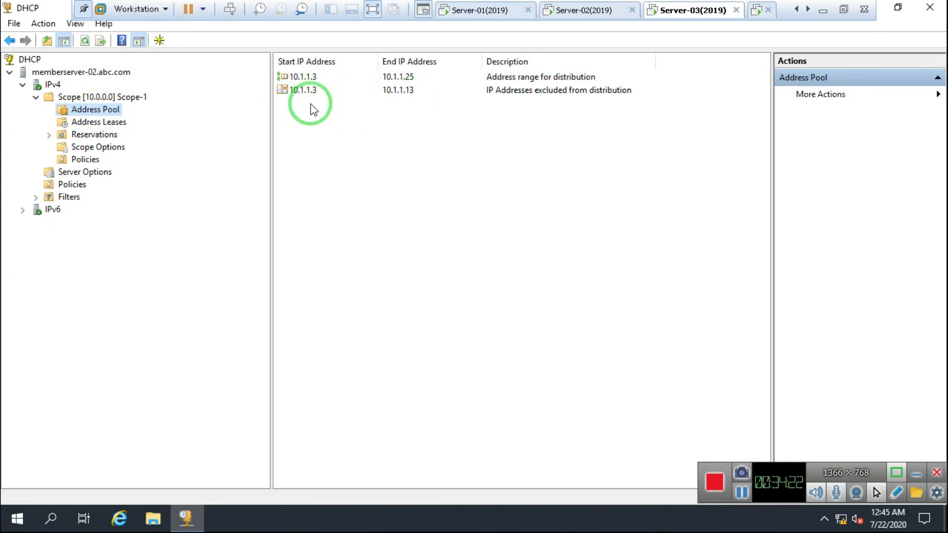
click(574, 12)
click(102, 113)
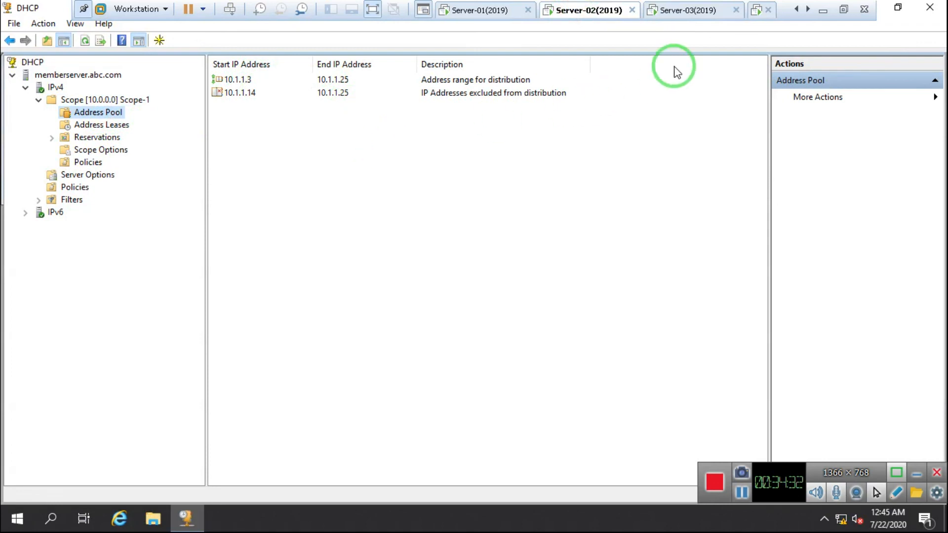
click(755, 11)
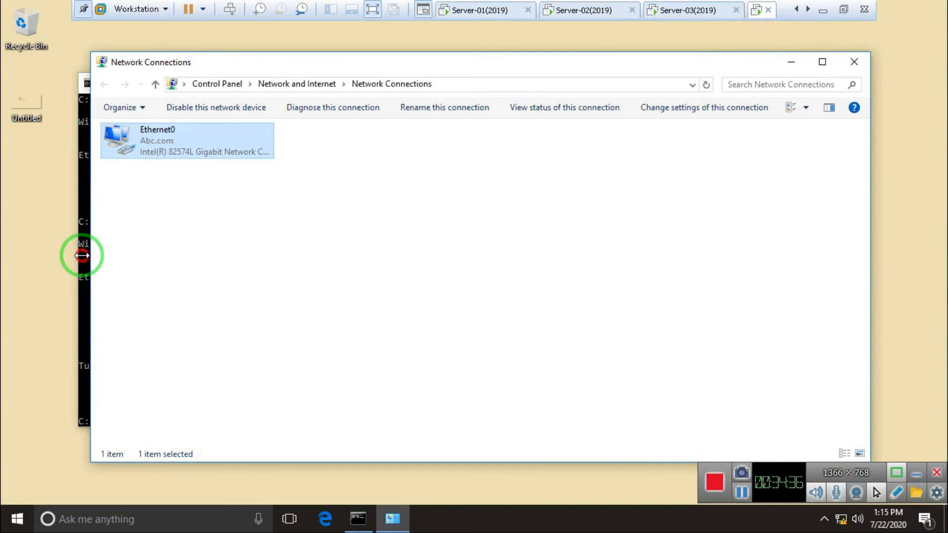
Recall the renew command in the client's Command Prompt, then return to Server-02's DHCP console
click(81, 253)
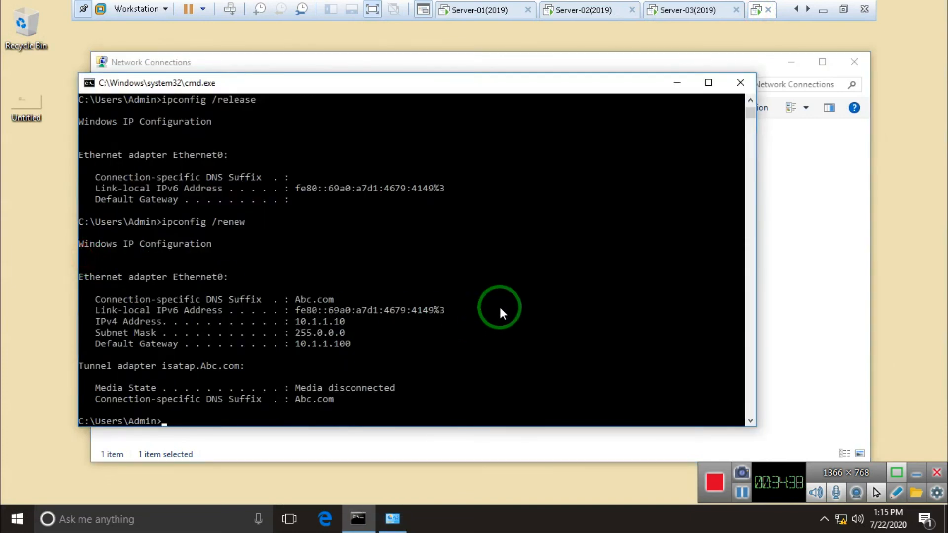
key(Up)
key(Up)
key(Up)
key(Up)
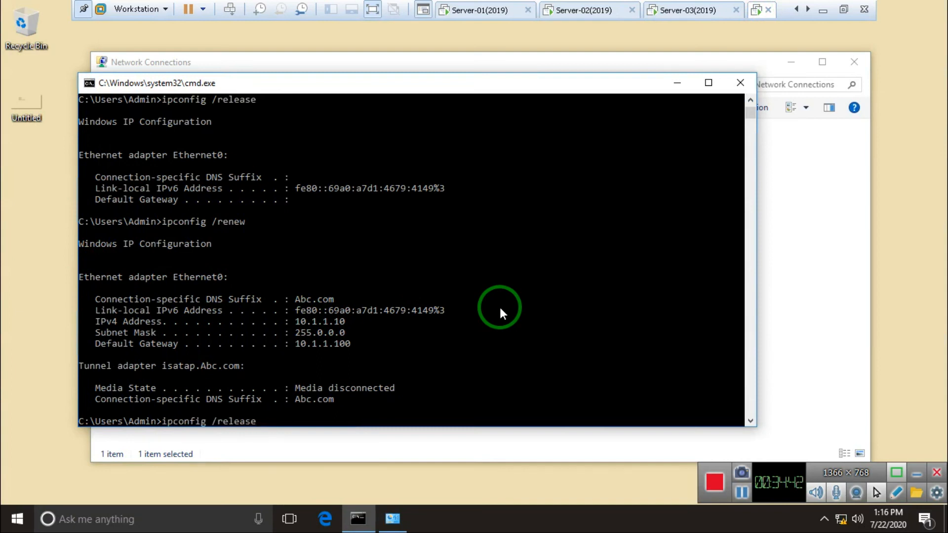
click(568, 10)
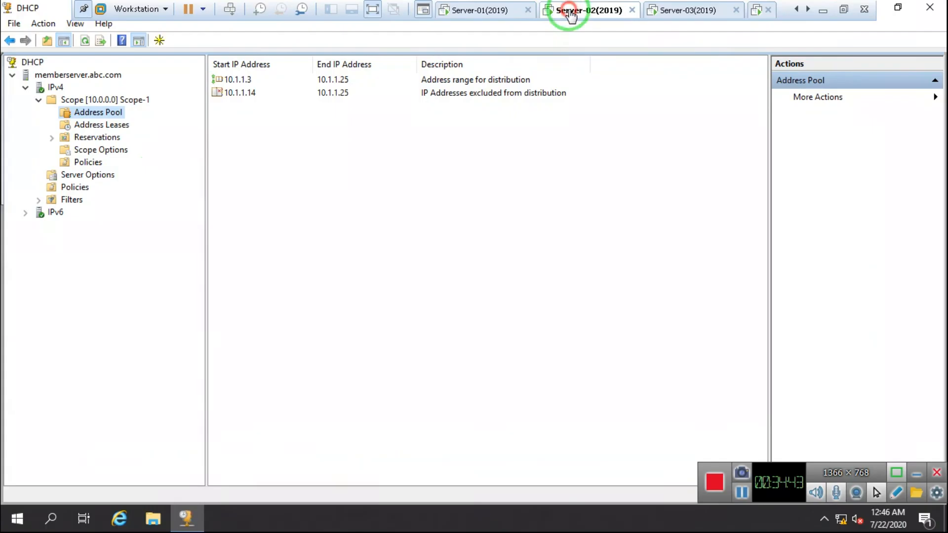
Delete the 10.1.1.10 reservation from Scope-1 on memberserver.abc.com
double_click(81, 143)
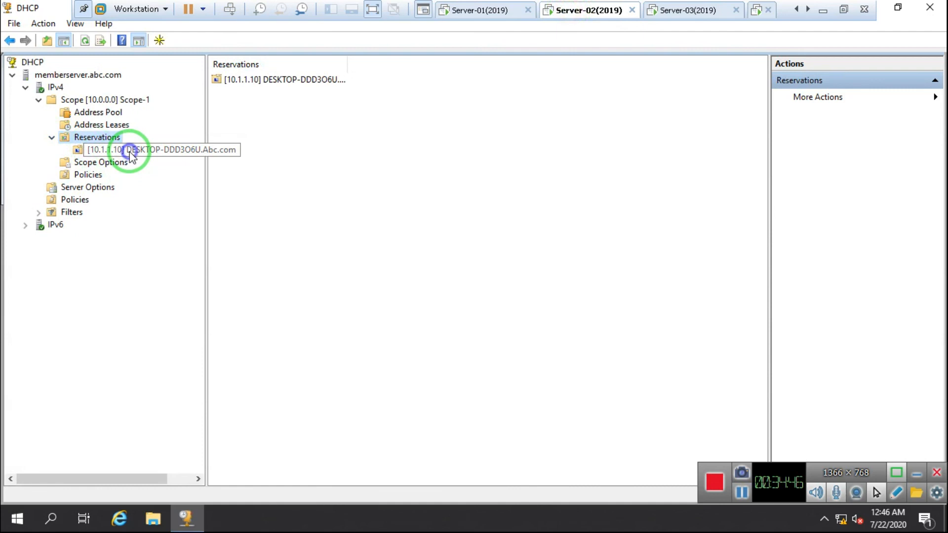
right_click(130, 152)
click(173, 182)
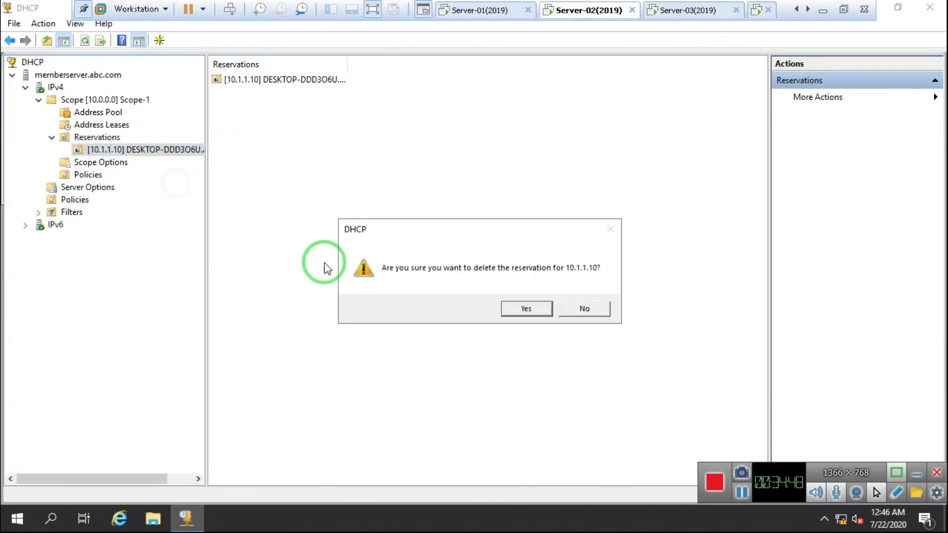
click(514, 307)
Delete the same 10.1.1.10 reservation from Scope-1 on memberserver-02.abc.com in the Server-03 VM
click(698, 10)
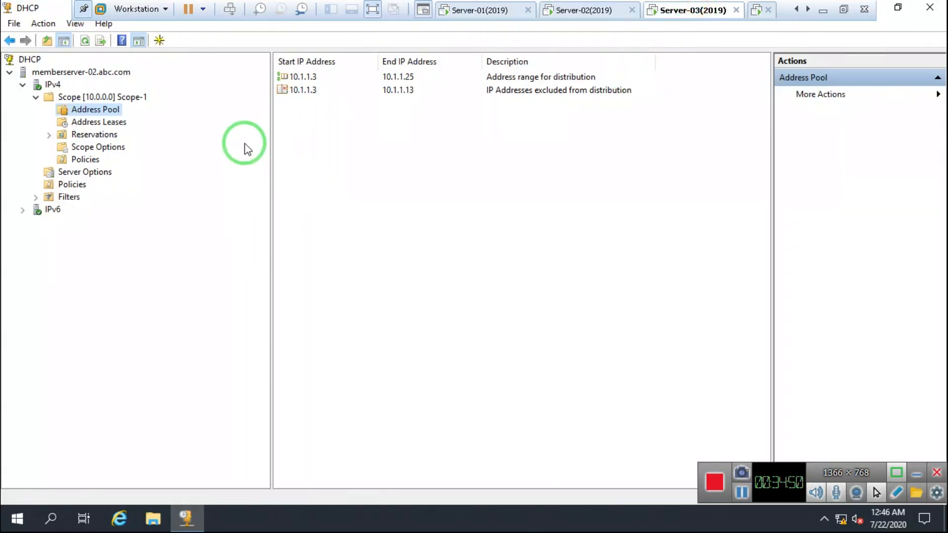
double_click(111, 134)
right_click(117, 147)
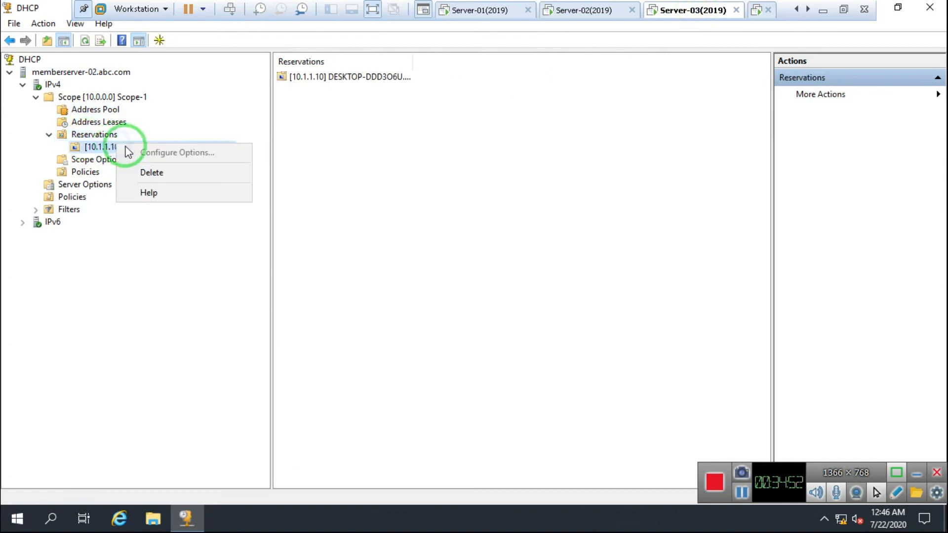
click(170, 173)
click(519, 309)
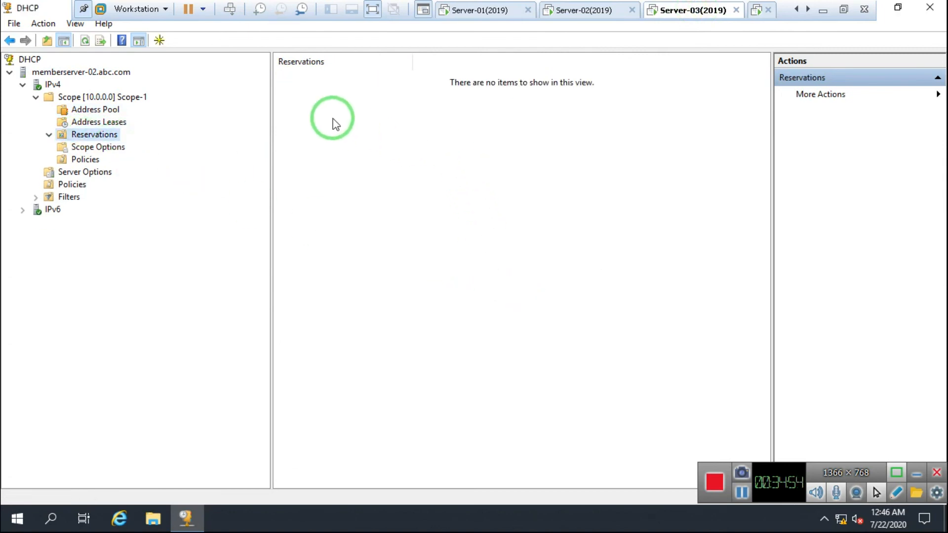
Refresh the DHCP view and confirm Scope-1 has no reservations left
click(49, 84)
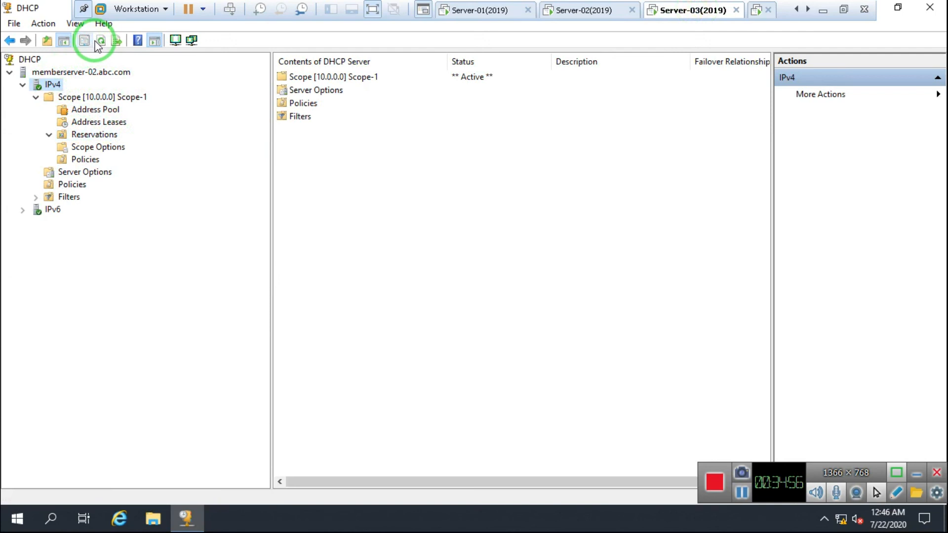
click(99, 42)
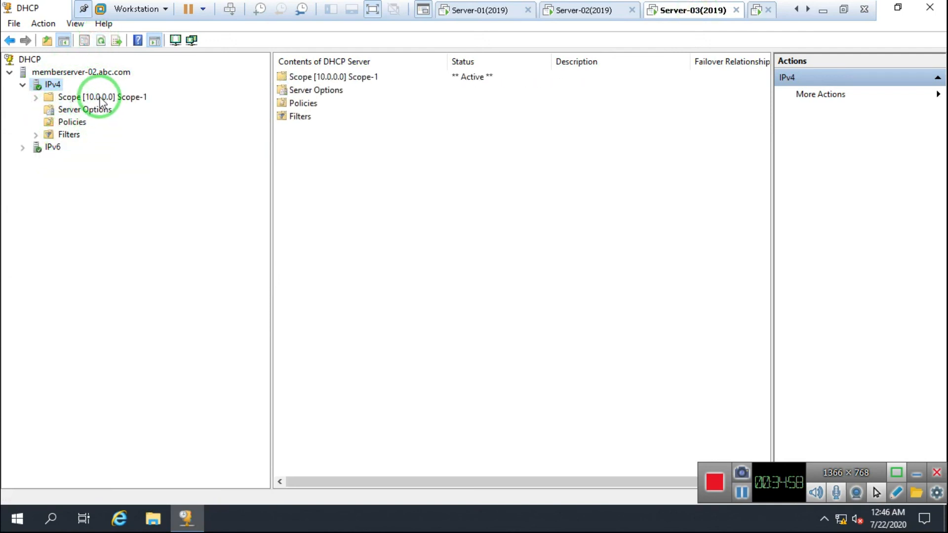
click(100, 99)
click(36, 97)
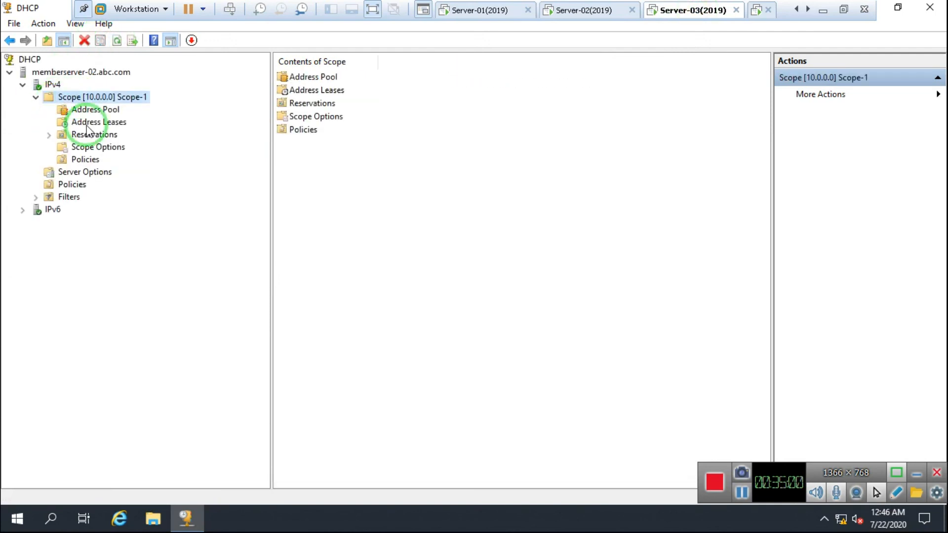
click(90, 135)
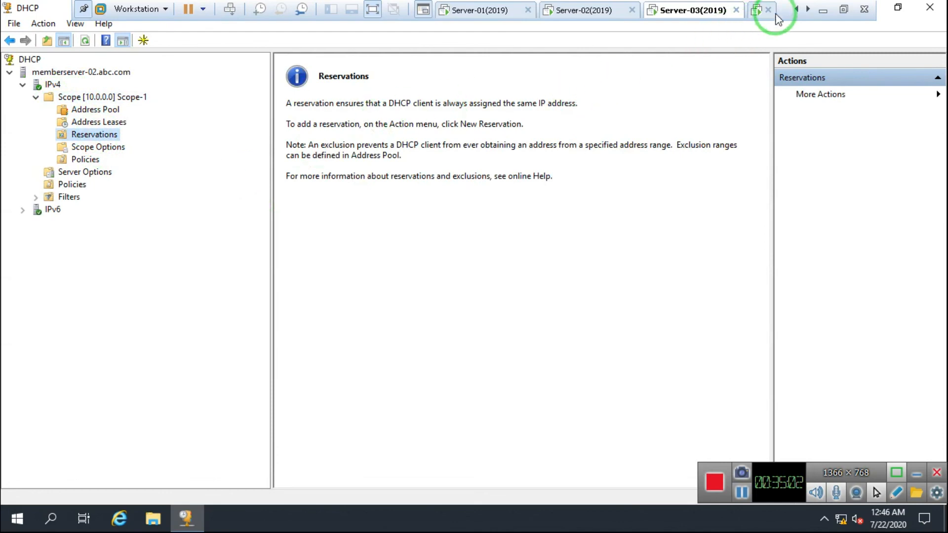
click(757, 12)
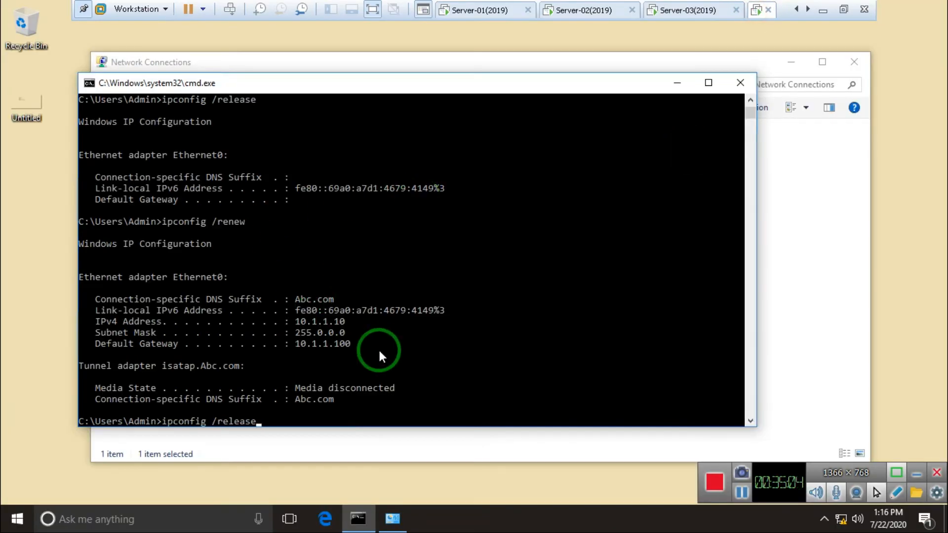
Release and renew the client's lease with ipconfig /release and ipconfig /renew
key(Return)
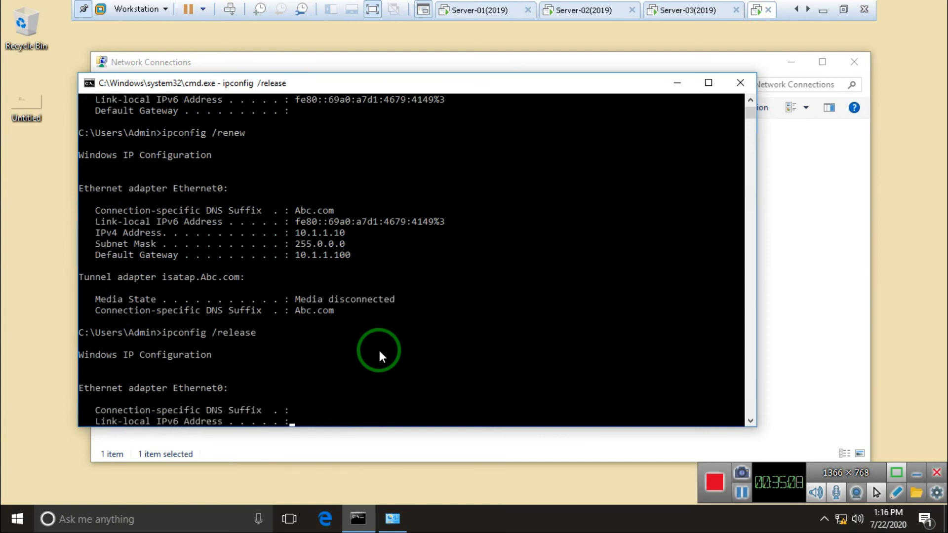
text(ipconfig /renew)
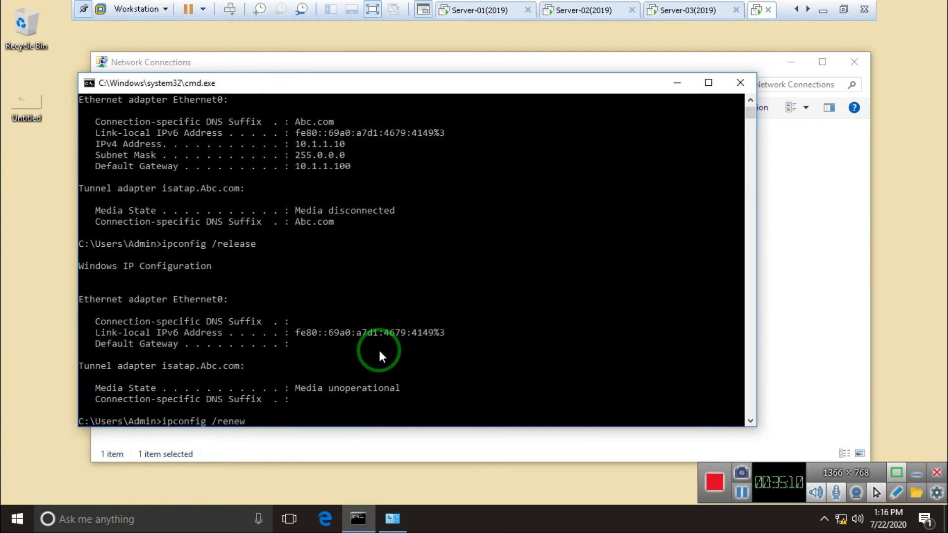
key(Return)
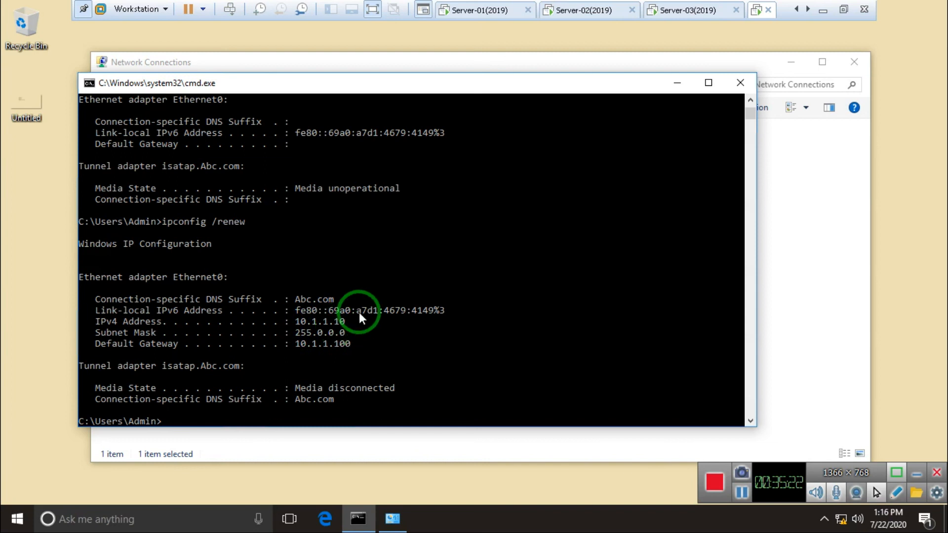
Check Ethernet0's details: the client holds 10.1.1.10 from DHCP server 10.1.1.2
click(447, 449)
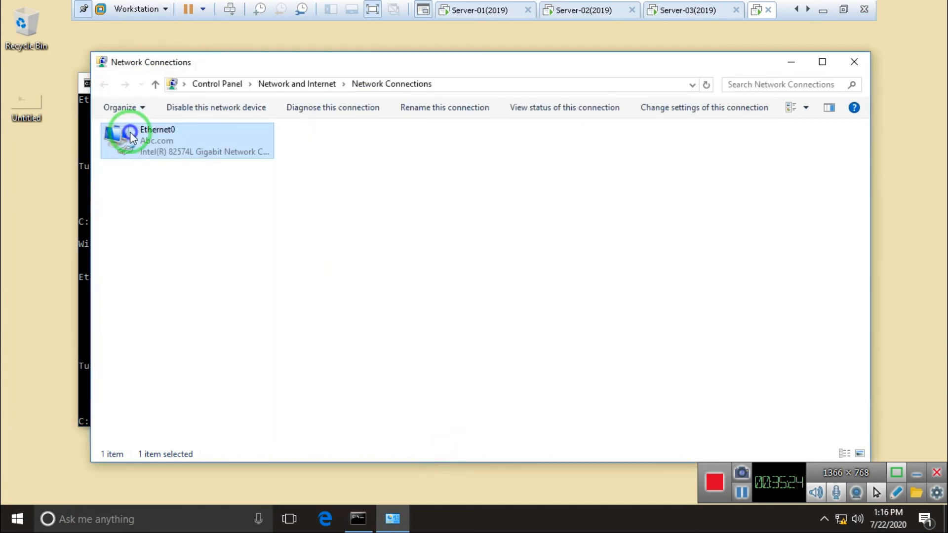
right_click(127, 132)
click(180, 159)
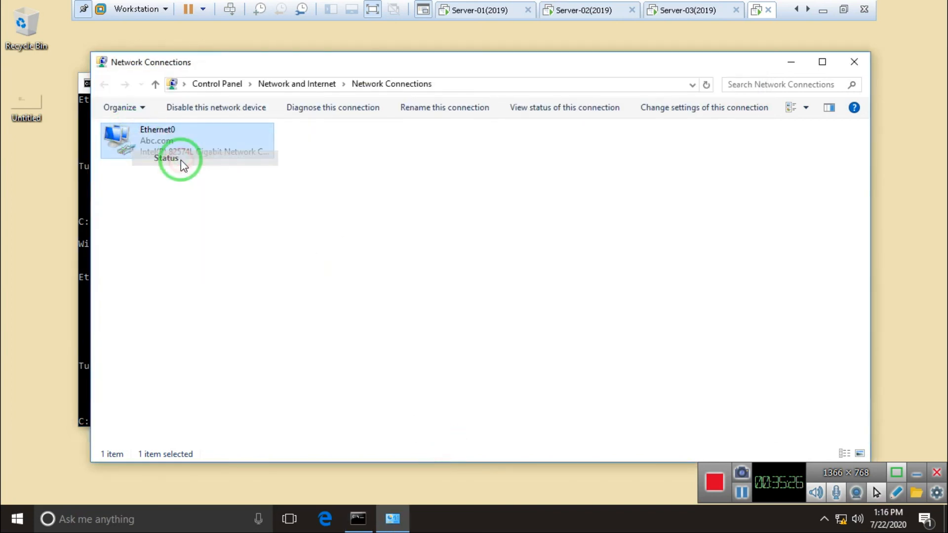
click(410, 250)
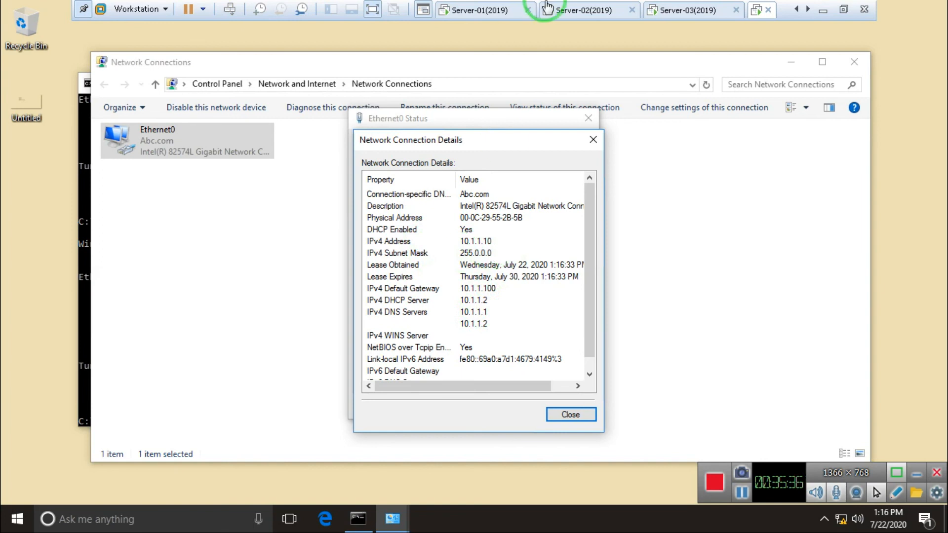
click(587, 10)
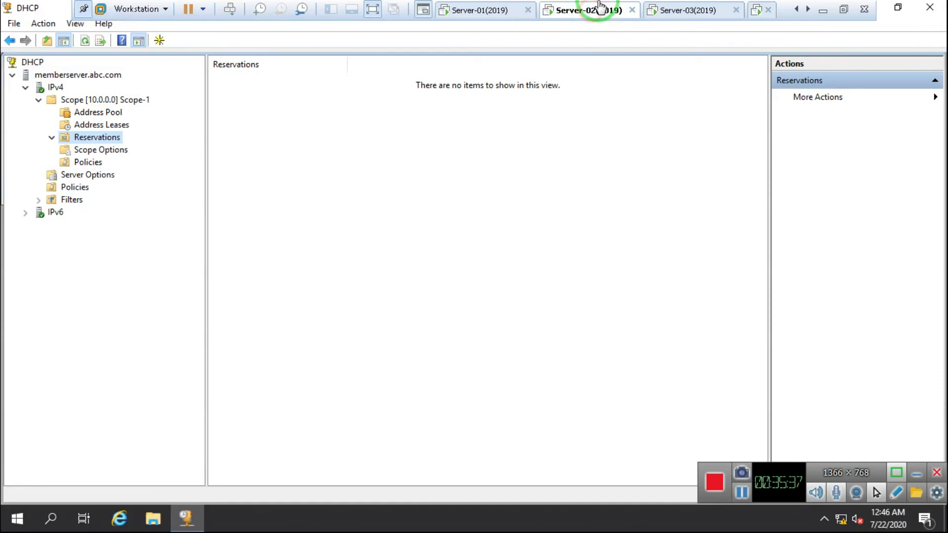
Stop the DHCP Server service on memberserver.abc.com through All Tasks > Stop
click(882, 10)
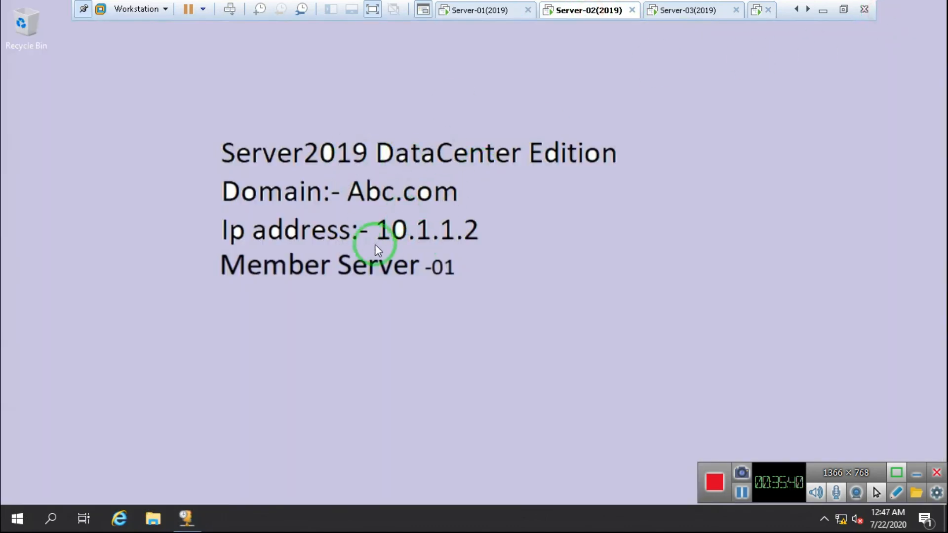
click(186, 519)
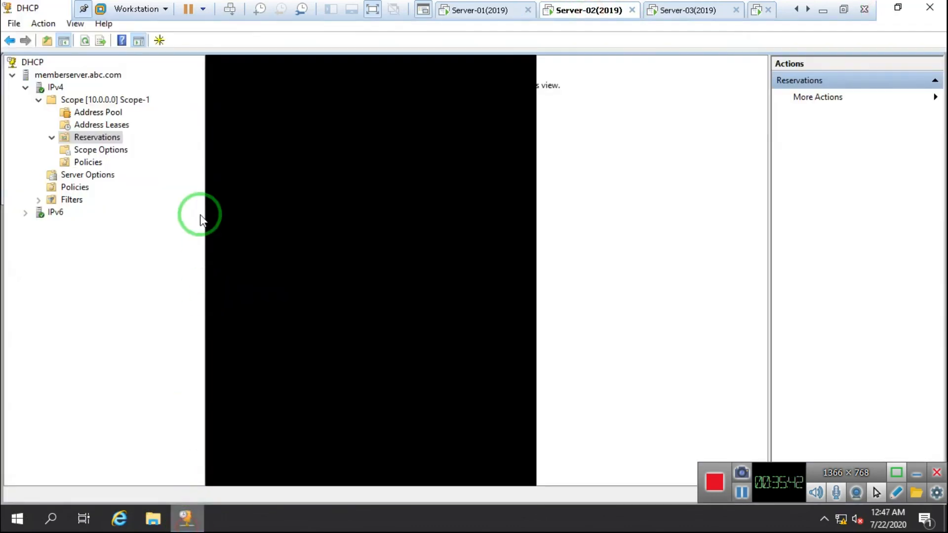
click(88, 112)
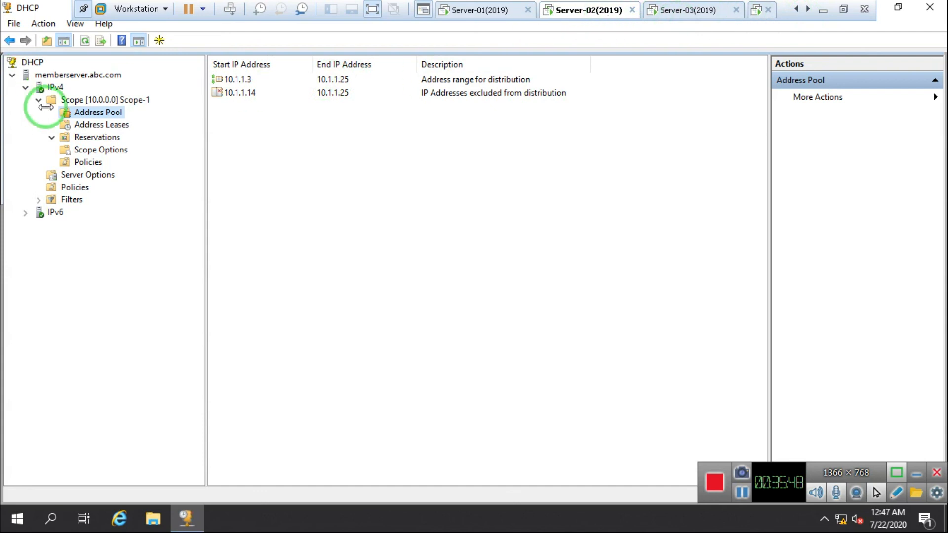
right_click(56, 79)
mouse_move(119, 152)
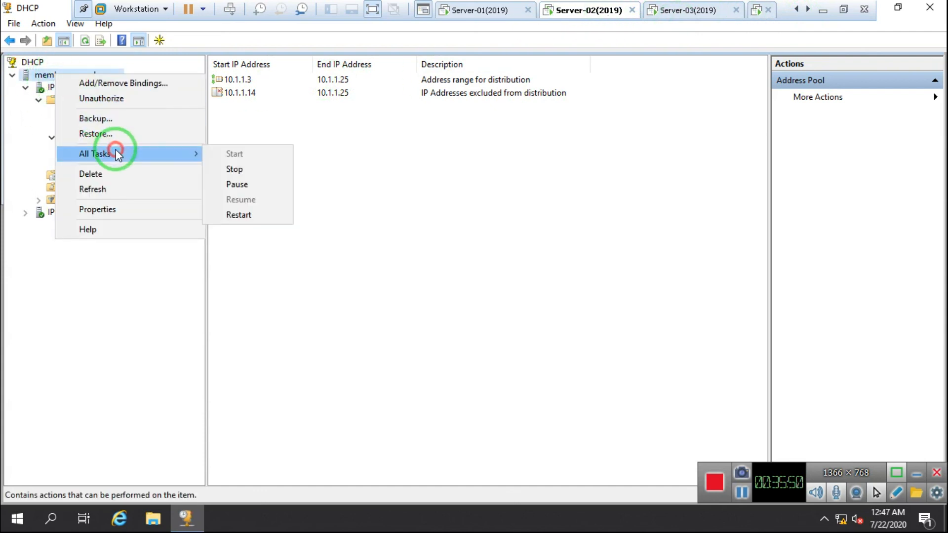
click(262, 170)
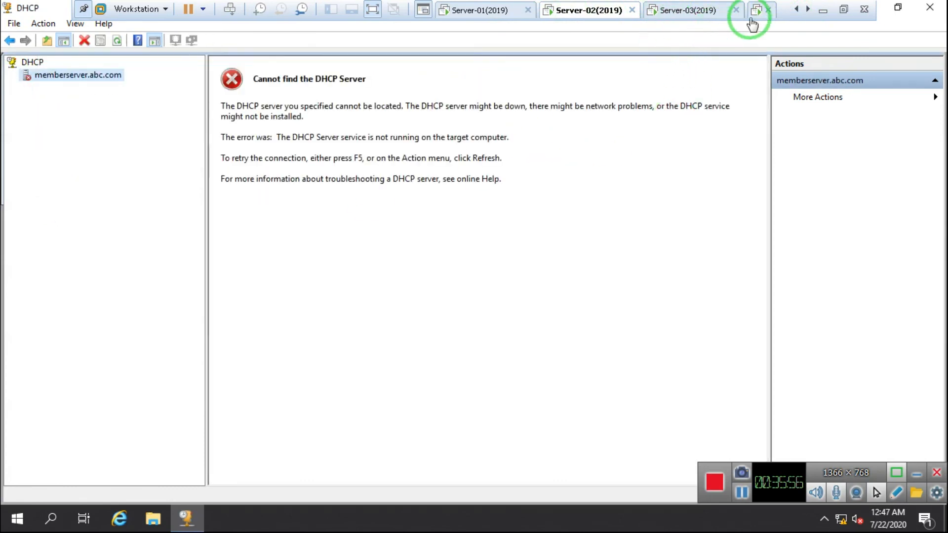
click(752, 18)
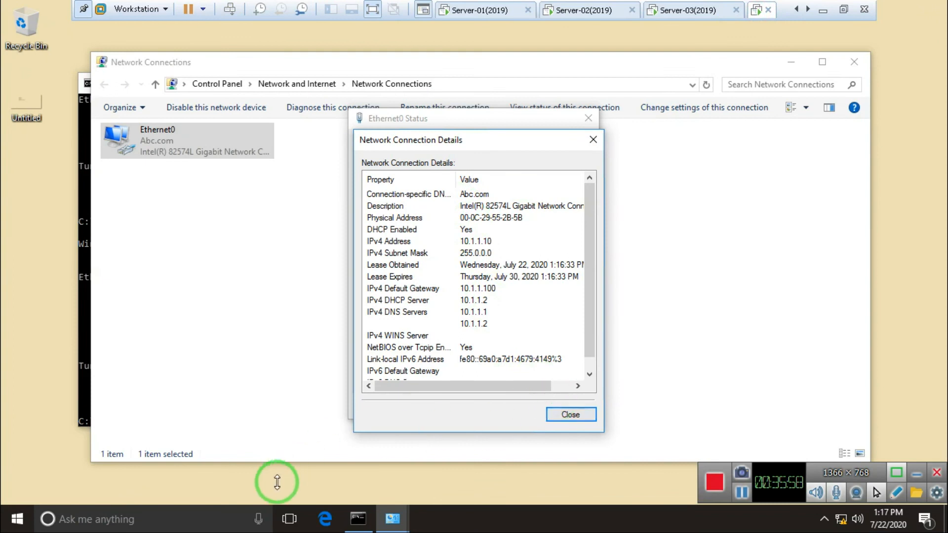
Close the connection windows and rerun ipconfig /release and /renew from command history
click(566, 415)
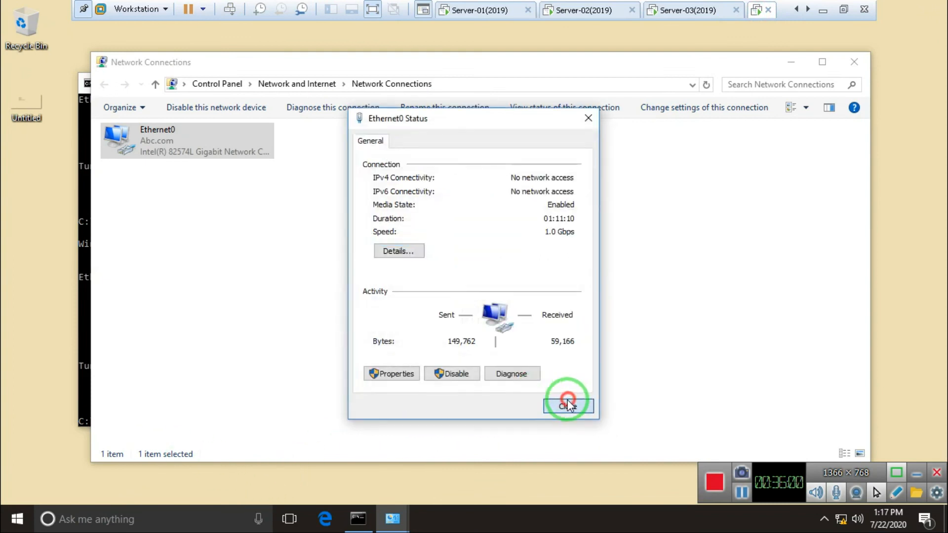
click(568, 405)
click(84, 331)
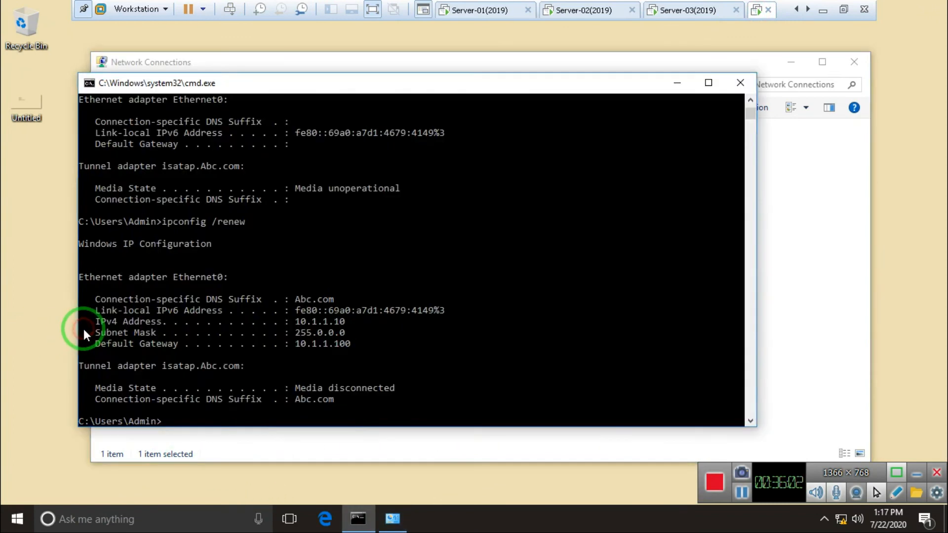
key(Up)
key(Up)
key(Up)
key(Return)
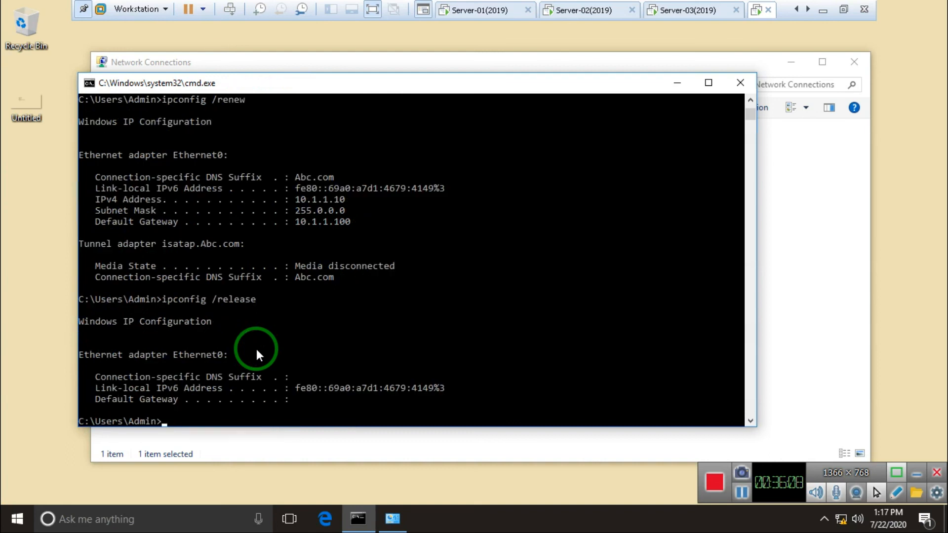
key(Up)
key(Up)
key(Return)
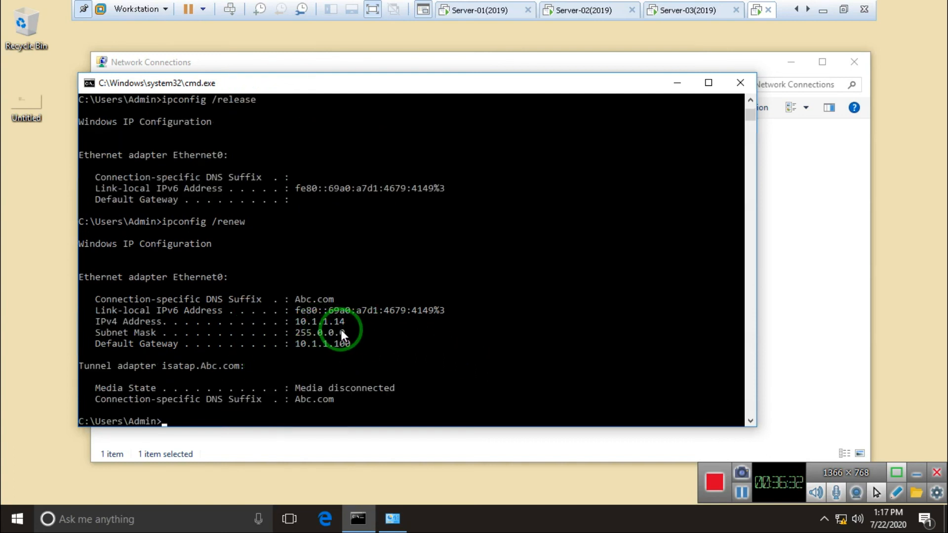
Show Ethernet0's details: address 10.1.1.14 leased from DHCP server 10.1.1.3
click(254, 62)
right_click(150, 146)
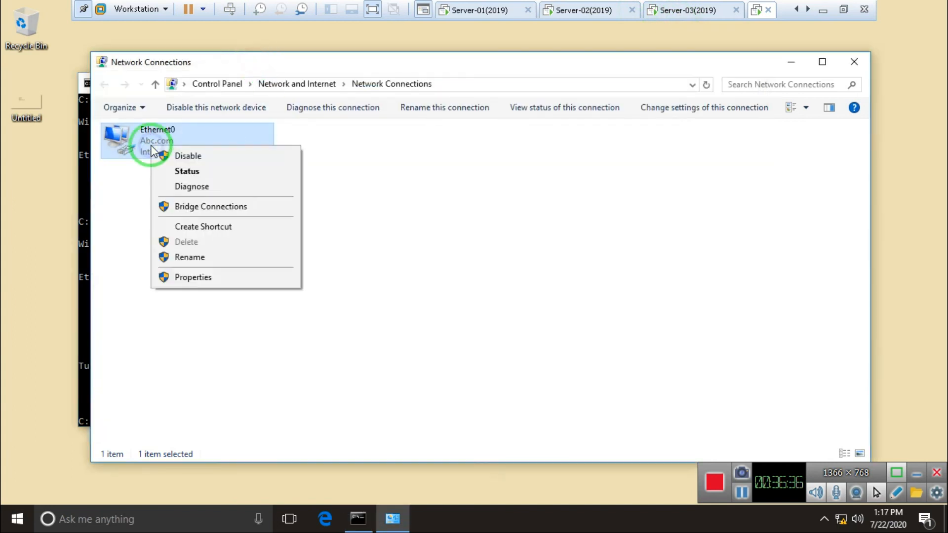
click(183, 173)
click(394, 251)
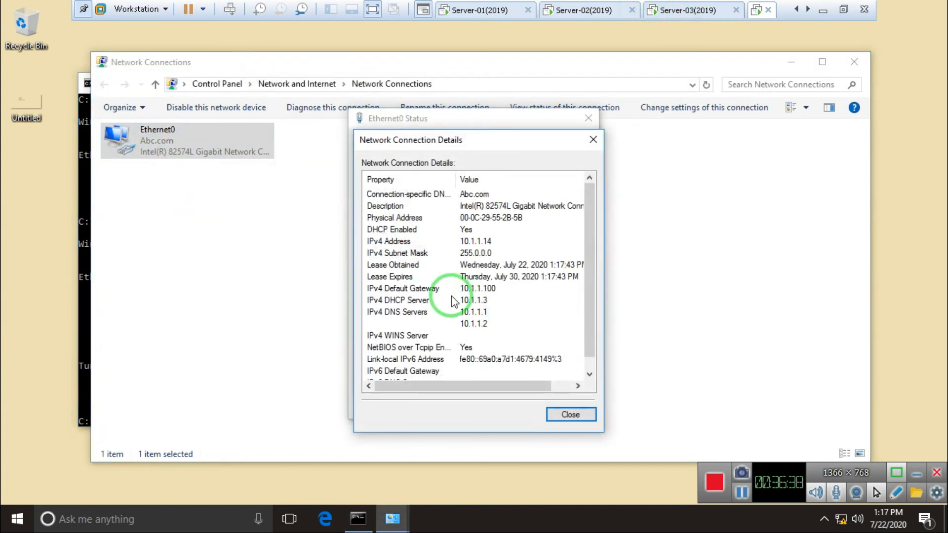
click(680, 19)
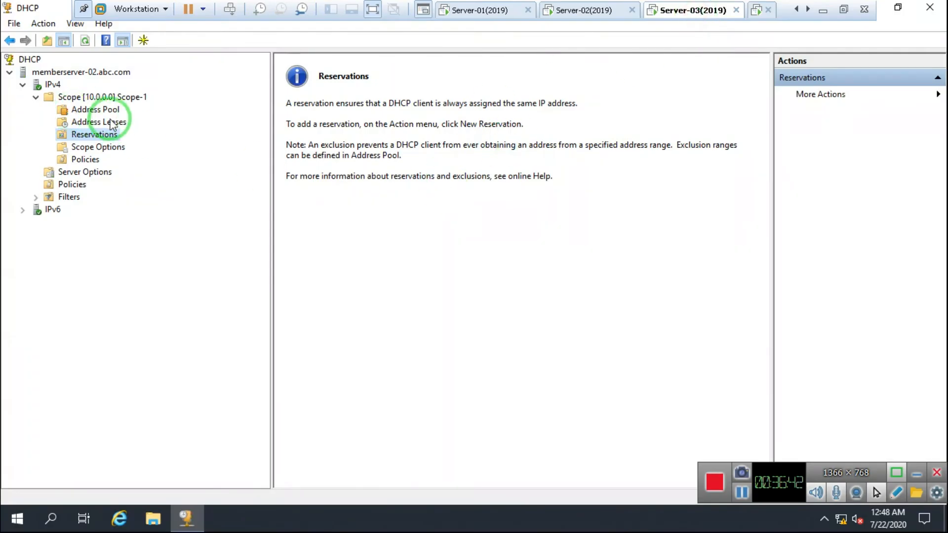
View Scope-1's Address Pool and Address Leases on Server-03, showing the client at 10.1.1.14
click(102, 109)
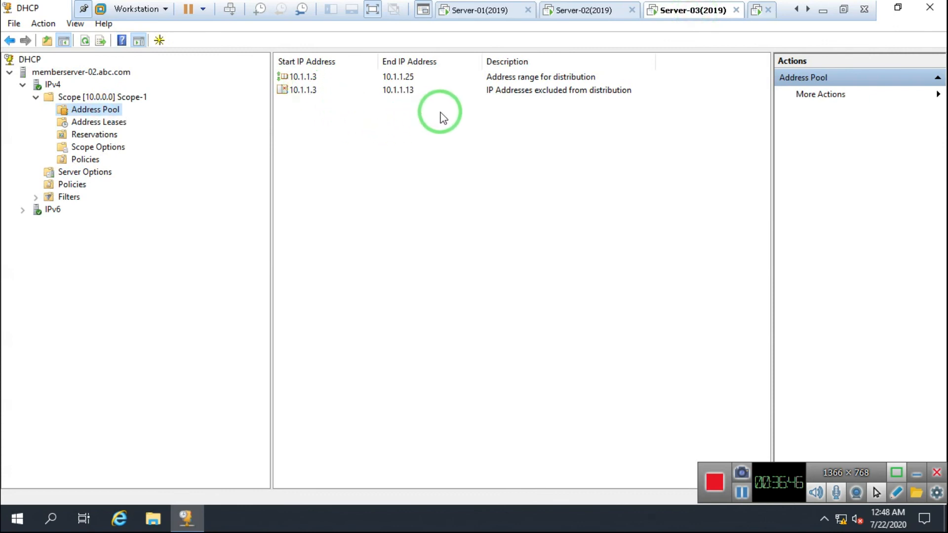
click(99, 122)
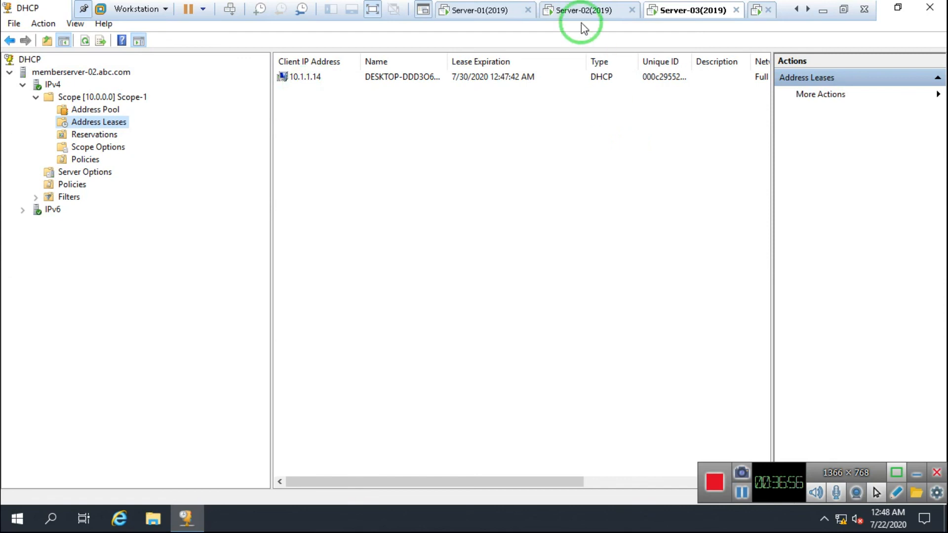
click(572, 12)
Start the DHCP service on memberserver.abc.com again via All Tasks > Start
click(56, 79)
right_click(55, 79)
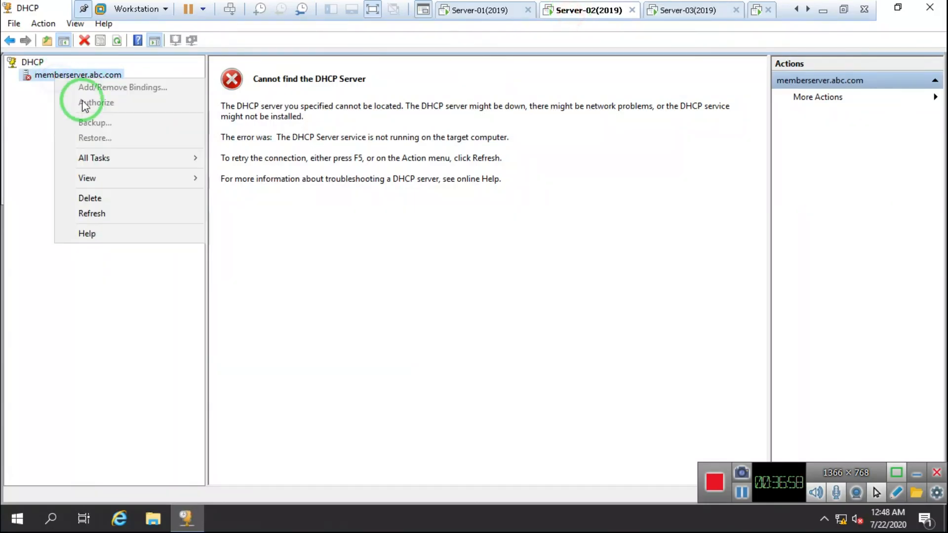
mouse_move(102, 158)
click(230, 157)
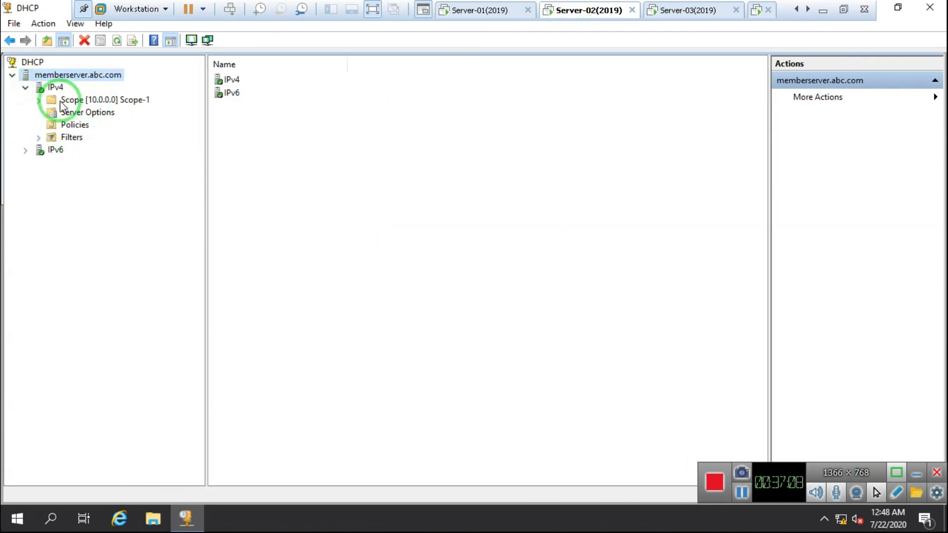
Back up the DHCP database into a new DHCP Backup folder on the Desktop
right_click(55, 88)
click(54, 76)
right_click(53, 77)
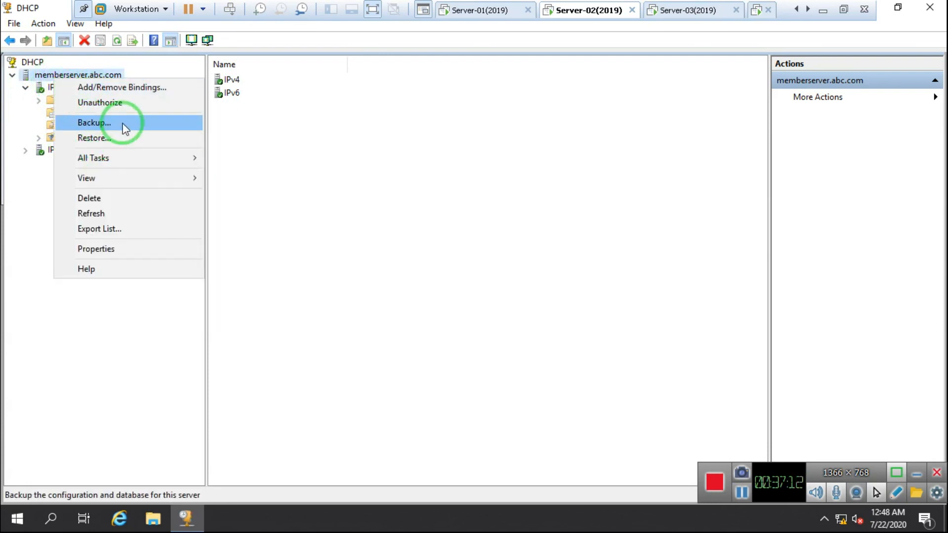
click(101, 123)
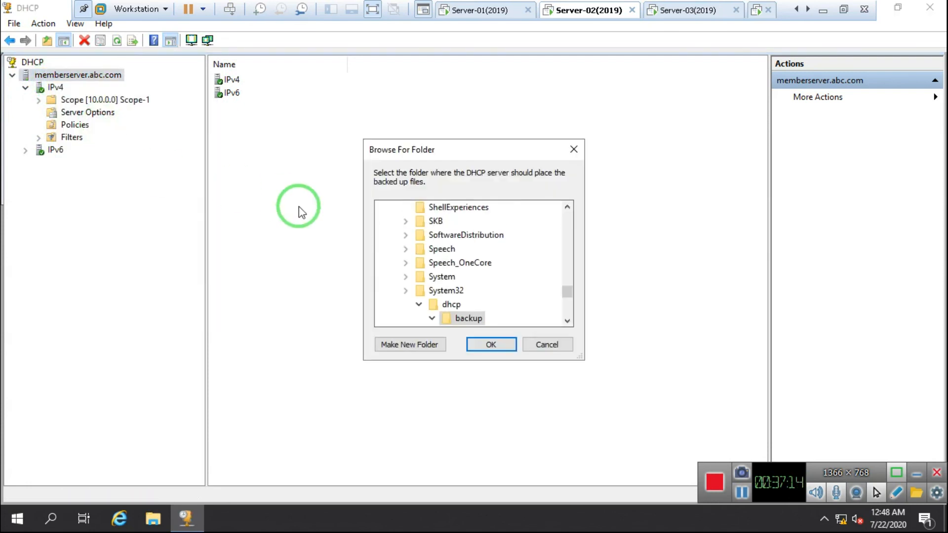
click(416, 304)
drag(560, 293, 567, 205)
click(417, 234)
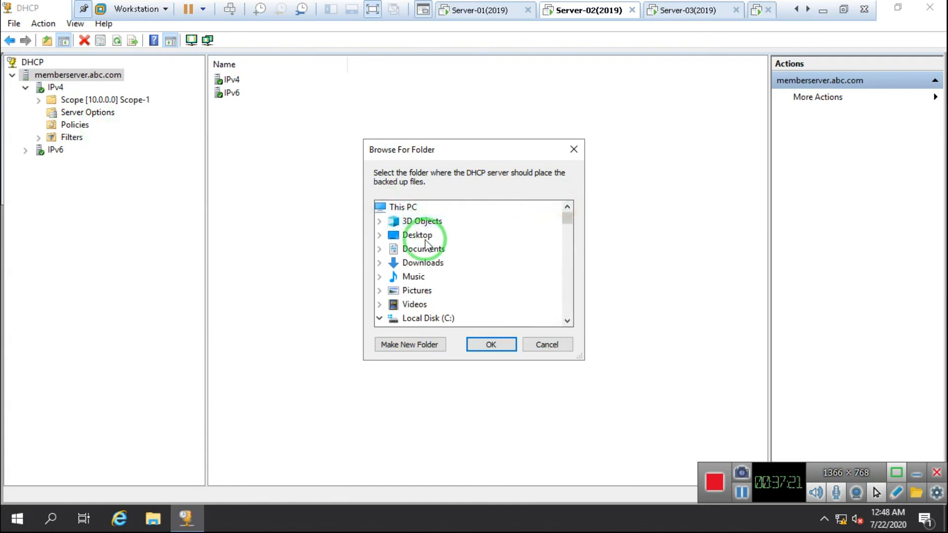
click(402, 345)
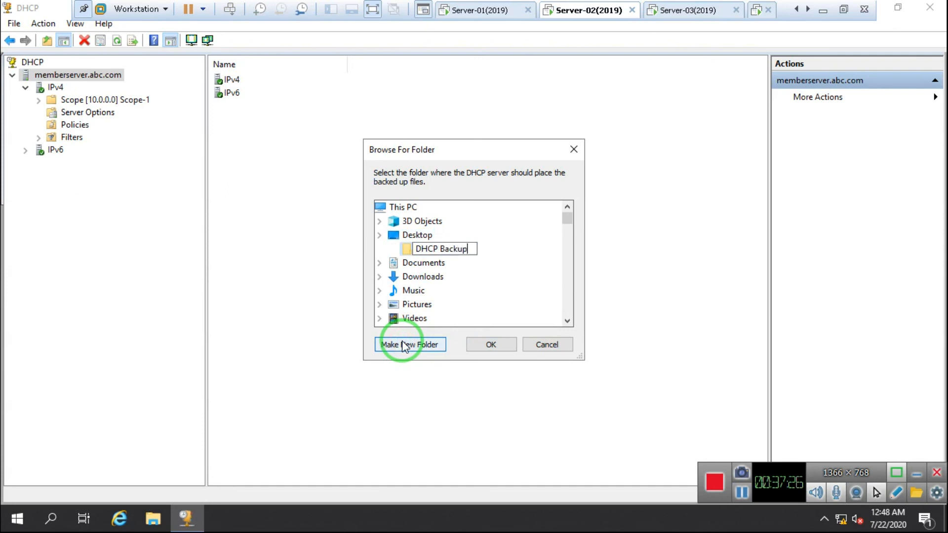
click(492, 346)
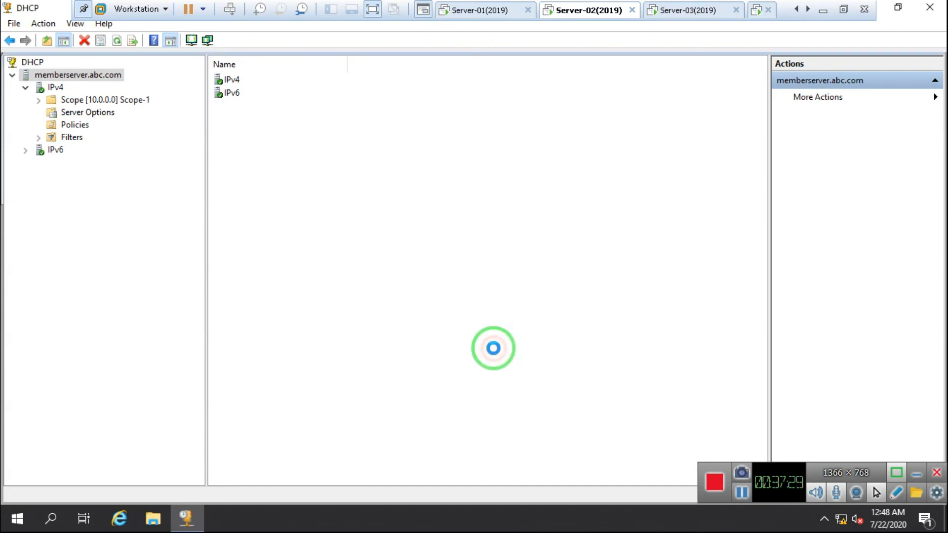
Verify dhcp.mdb, dhcp.pat and j5000006 exist in the DHCP Backup\new folder
click(882, 11)
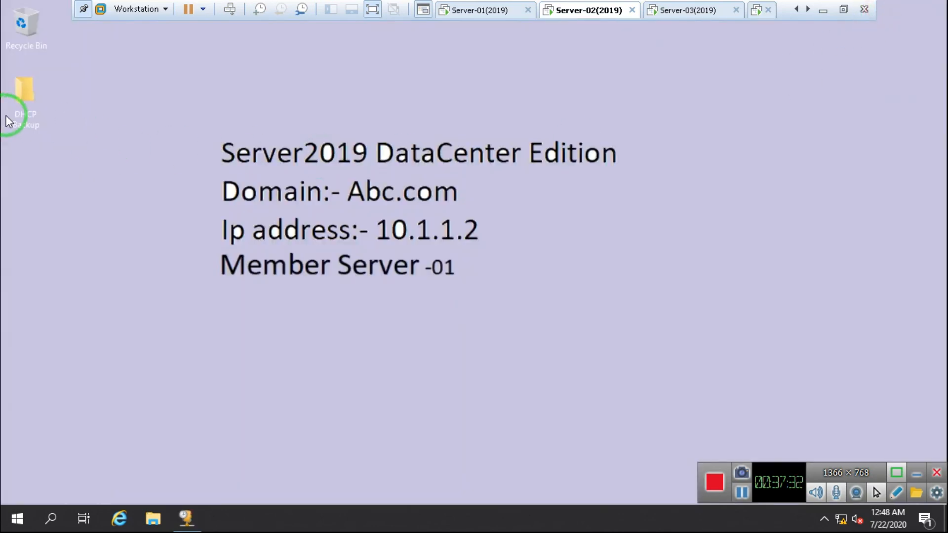
double_click(26, 100)
double_click(243, 126)
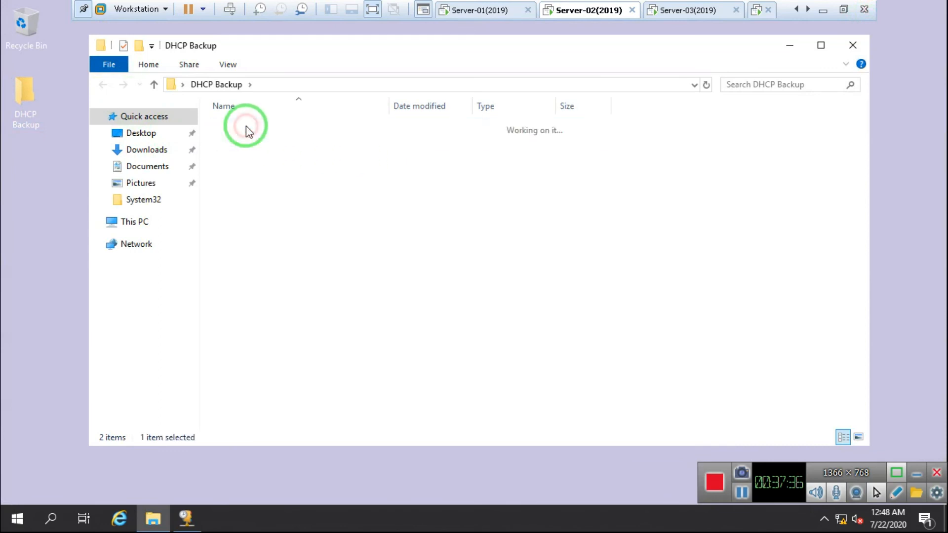
click(245, 125)
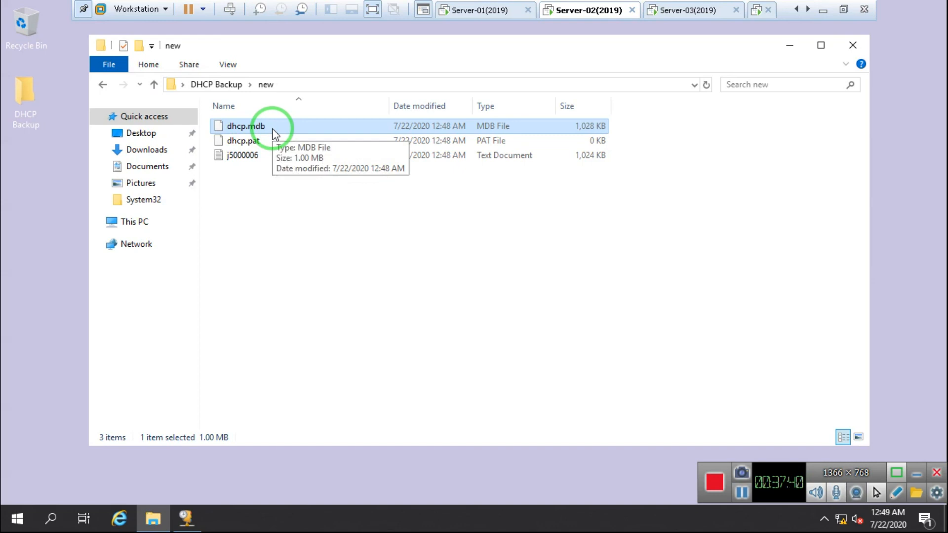
click(190, 518)
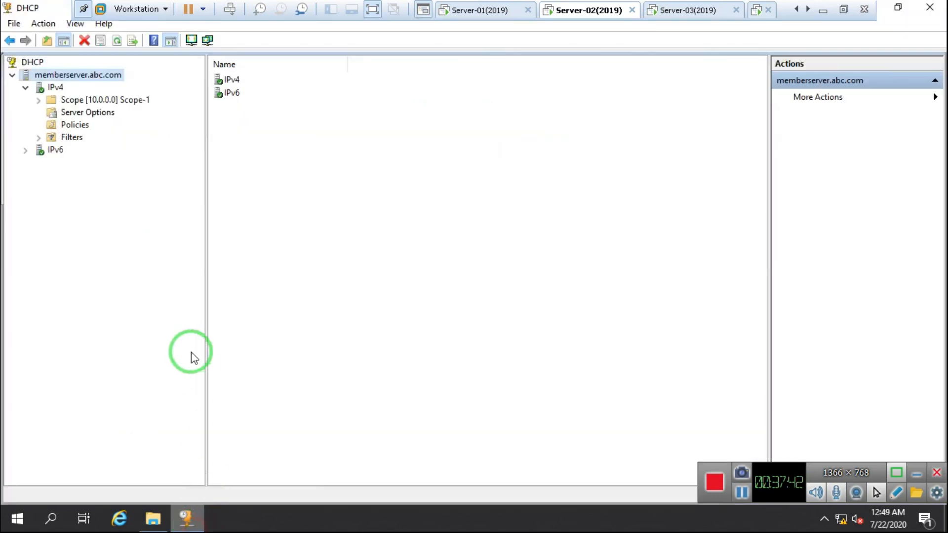
Delete Scope [10.0.0.0] Scope-1 from memberserver.abc.com, accepting both confirmation warnings
click(39, 100)
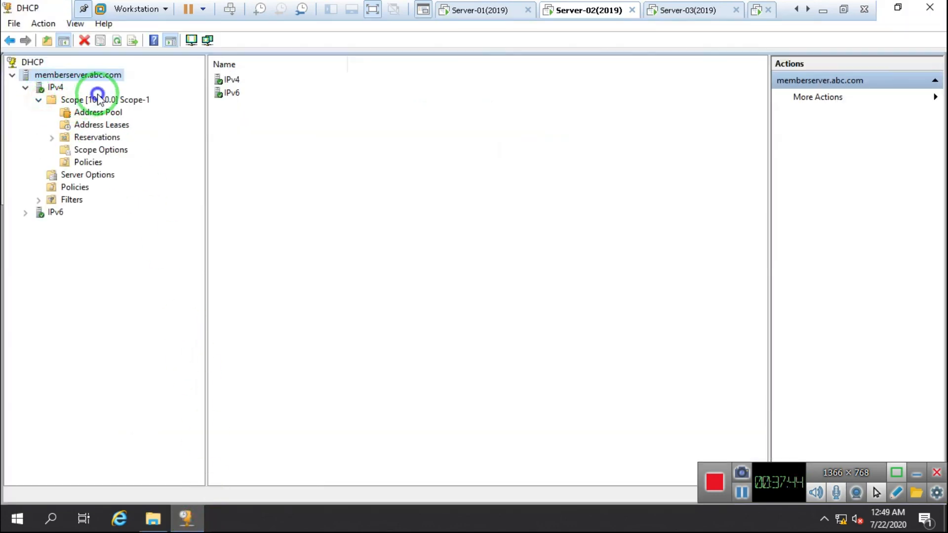
right_click(99, 97)
click(133, 204)
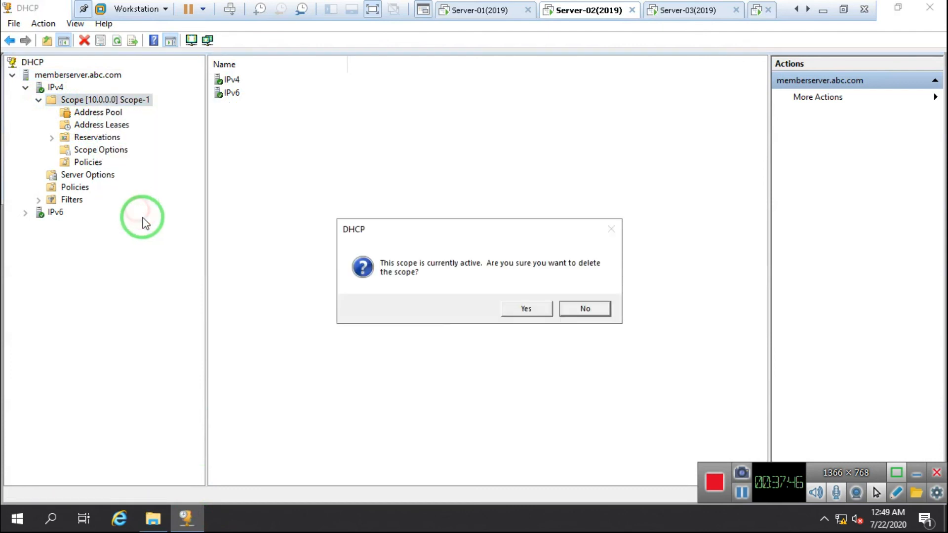
click(516, 311)
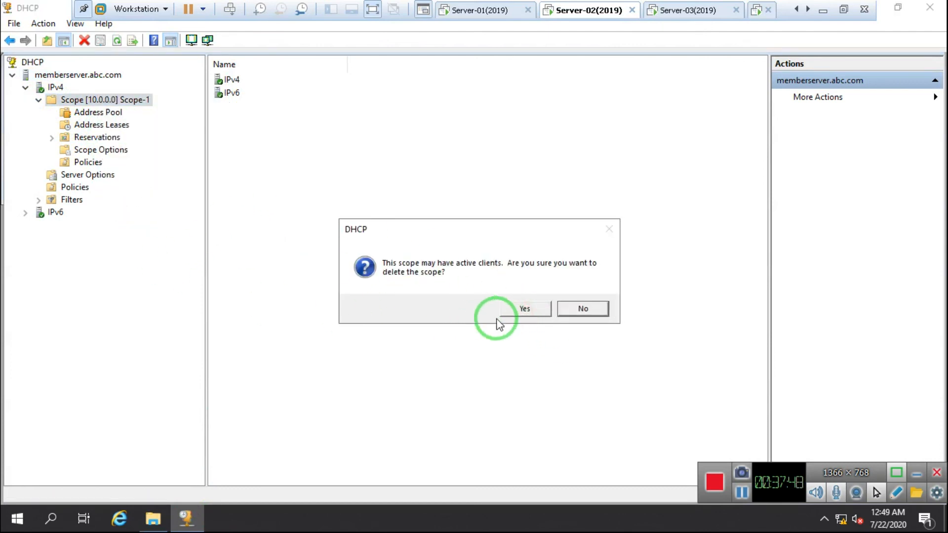
click(507, 311)
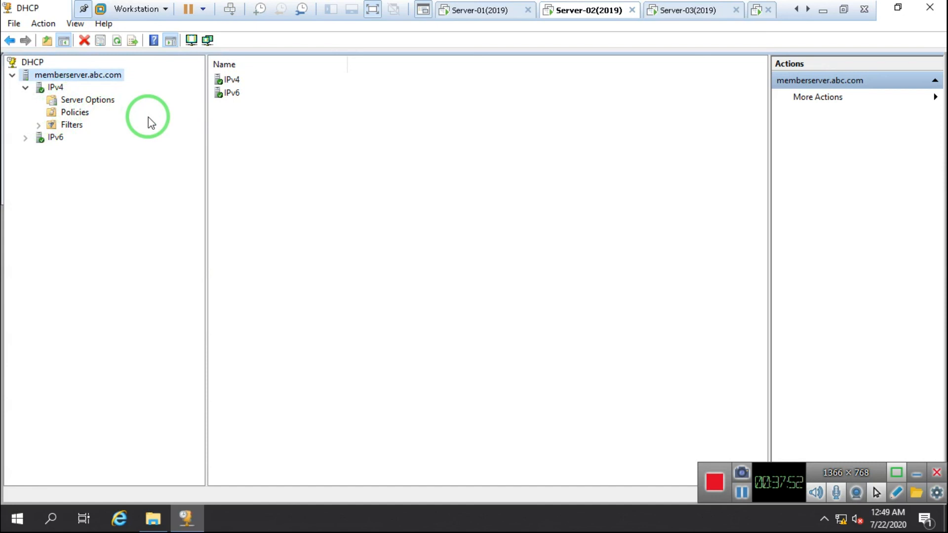
right_click(59, 75)
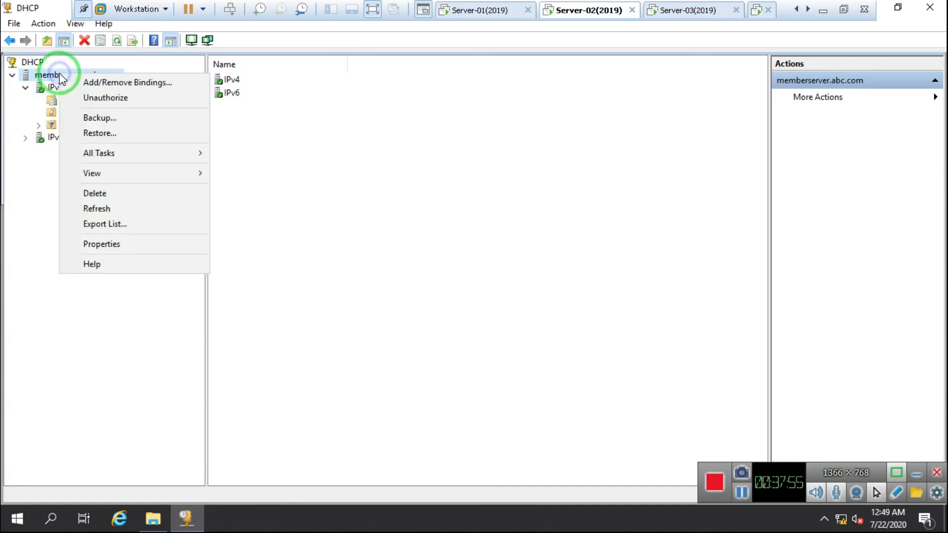
Restore the DHCP database from Desktop\DHCP Backup, allowing the service restart
click(111, 137)
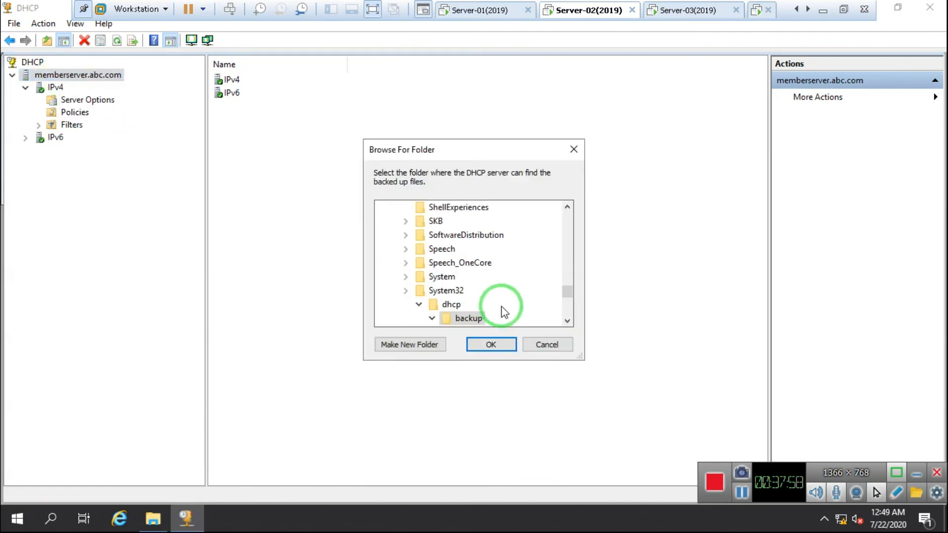
click(419, 305)
drag(567, 286, 568, 211)
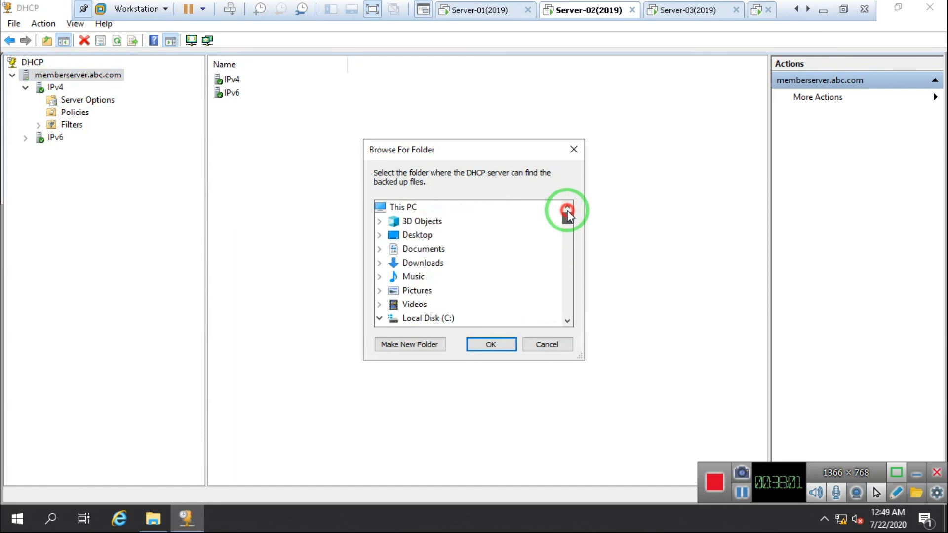
click(381, 235)
click(457, 250)
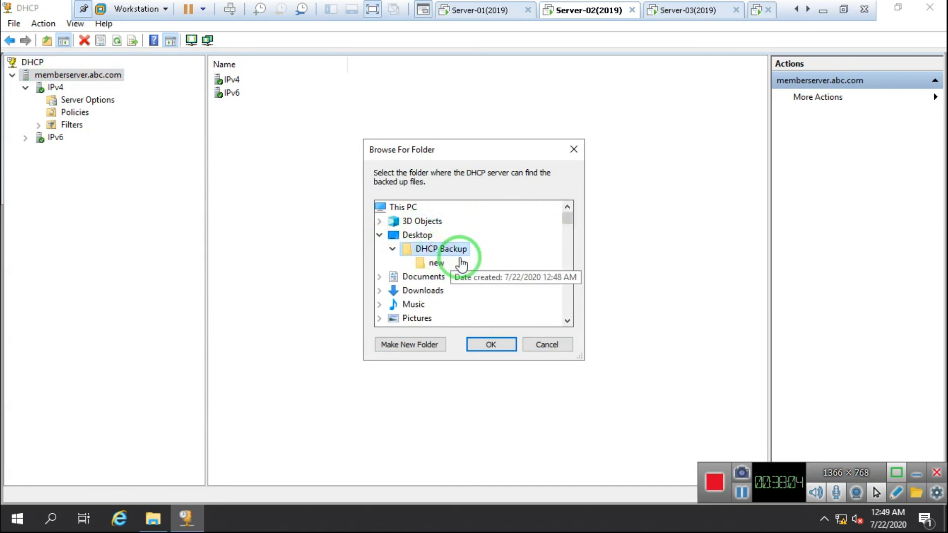
click(514, 348)
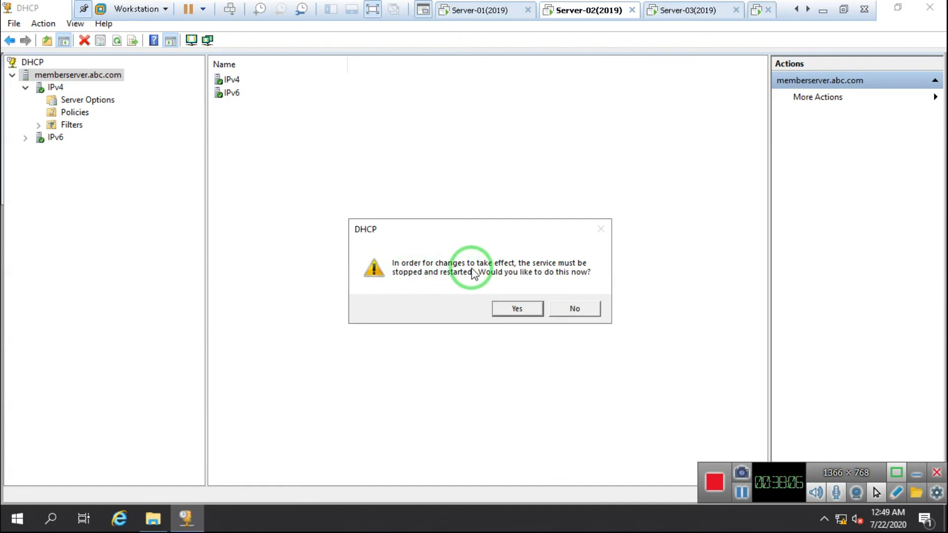
click(518, 311)
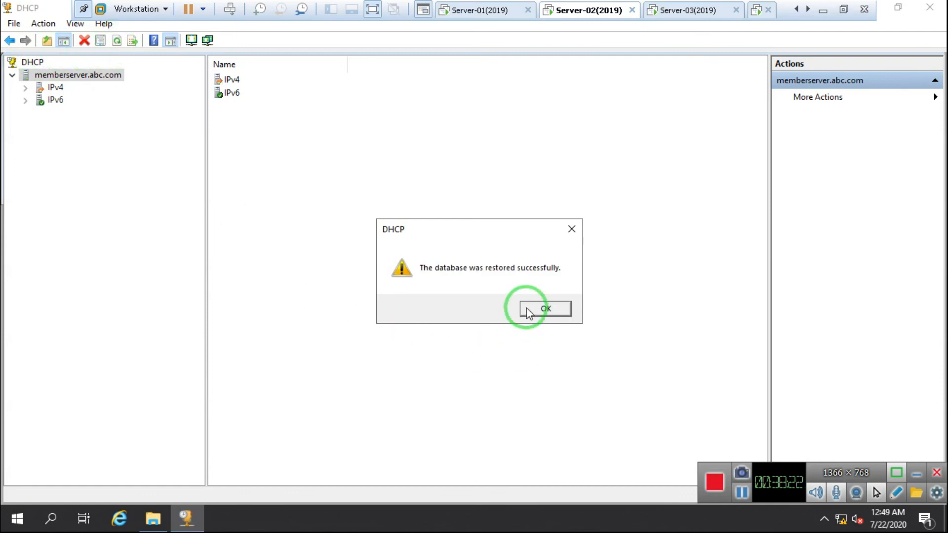
click(543, 307)
Confirm Scope-1 is back with its 10.1.1.10 lease, then compare Server-03's leases
click(25, 87)
click(89, 97)
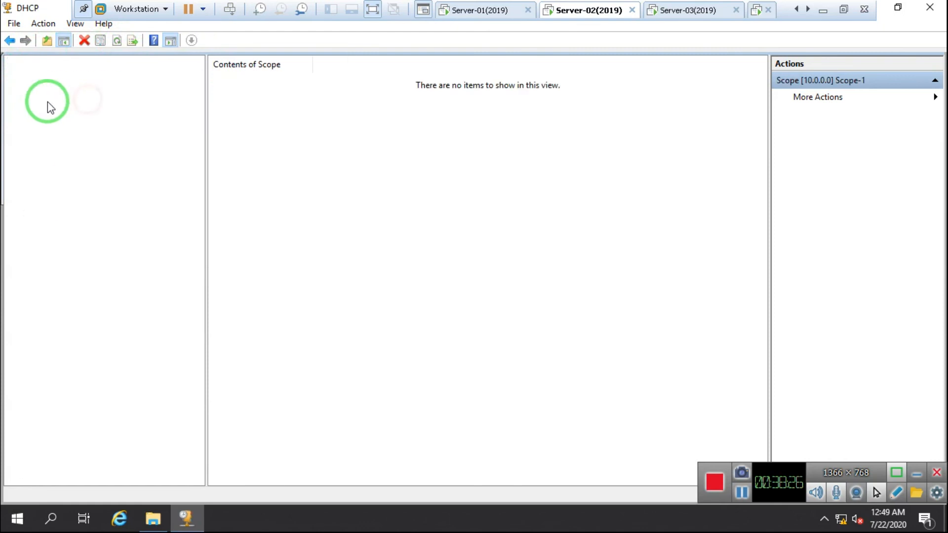
click(39, 101)
click(112, 112)
click(101, 125)
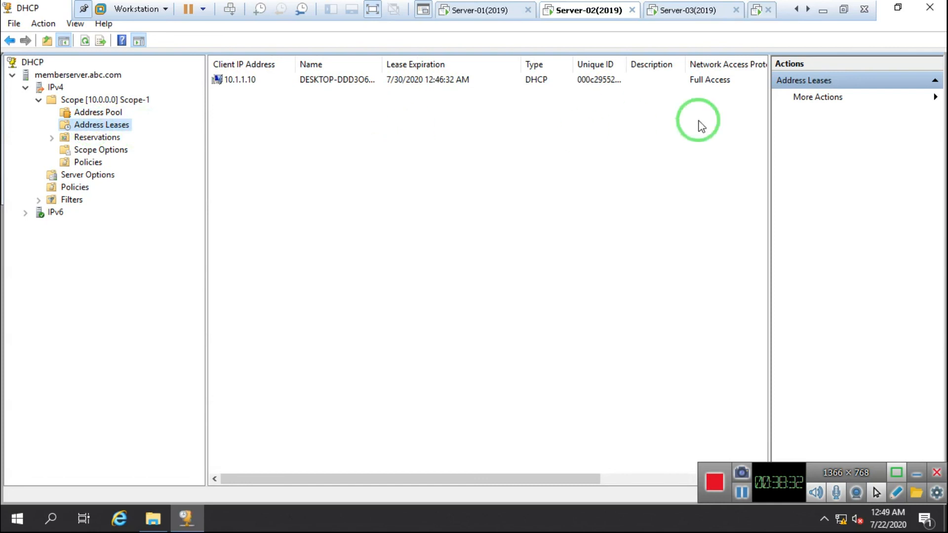
click(654, 10)
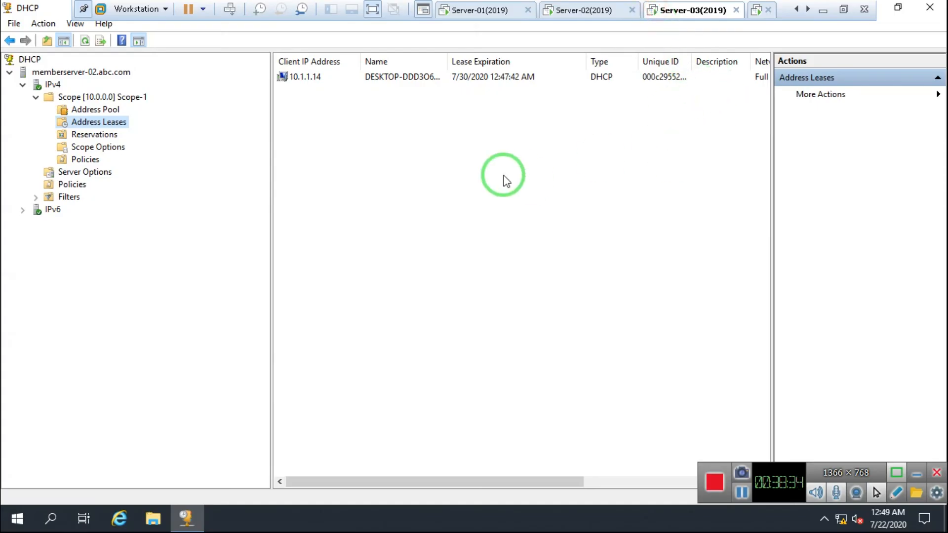